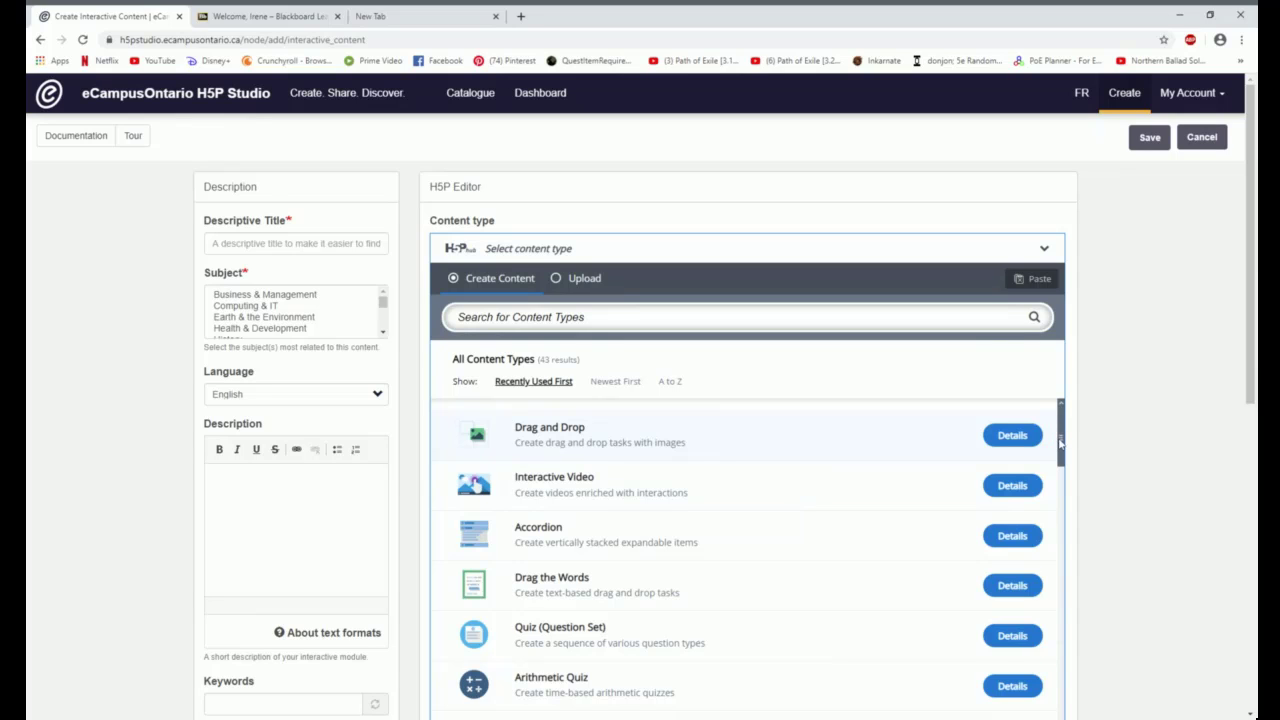
- Open the Drag the Words details and complete its demo, matching blueberries to blue, strawberries to red and cloudberries to orange, then check the answers
{"action": "left_click_drag", "start_coordinate": [1065, 440], "coordinate": [1058, 415]}
{"action": "left_click", "coordinate": [1013, 587]}
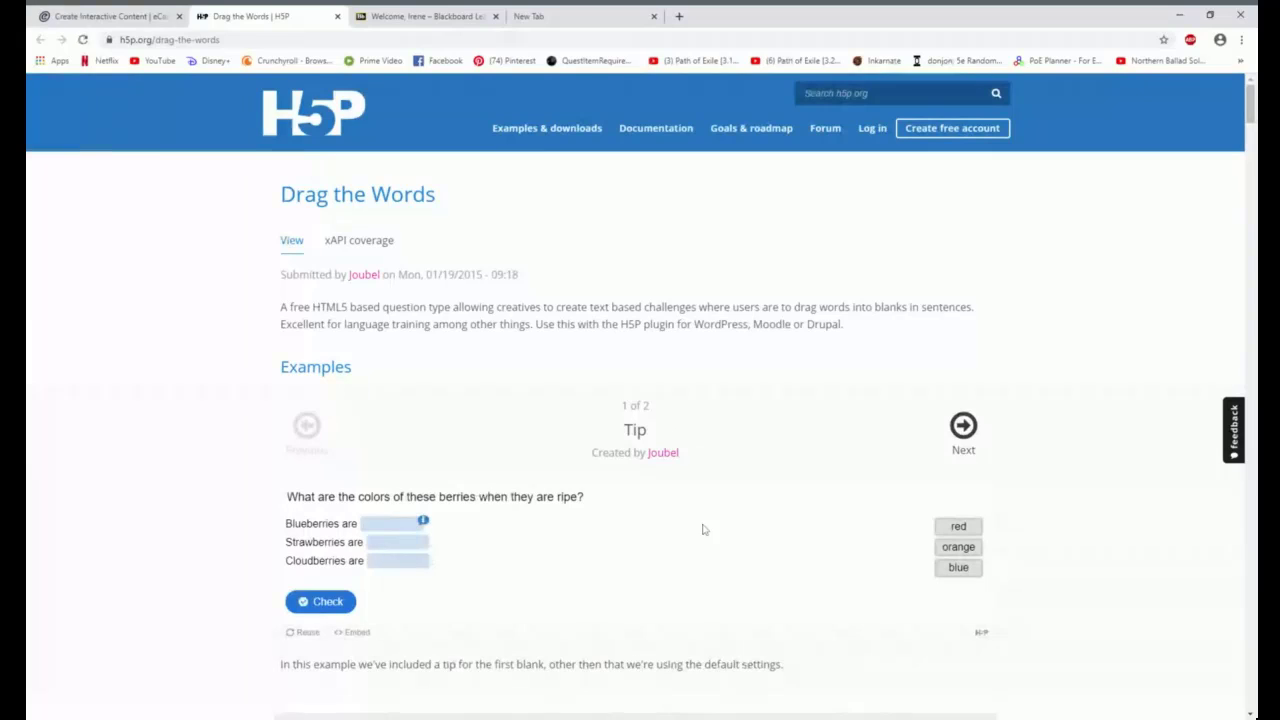
{"action": "left_click_drag", "start_coordinate": [958, 567], "coordinate": [416, 538]}
{"action": "left_click_drag", "start_coordinate": [958, 528], "coordinate": [398, 550]}
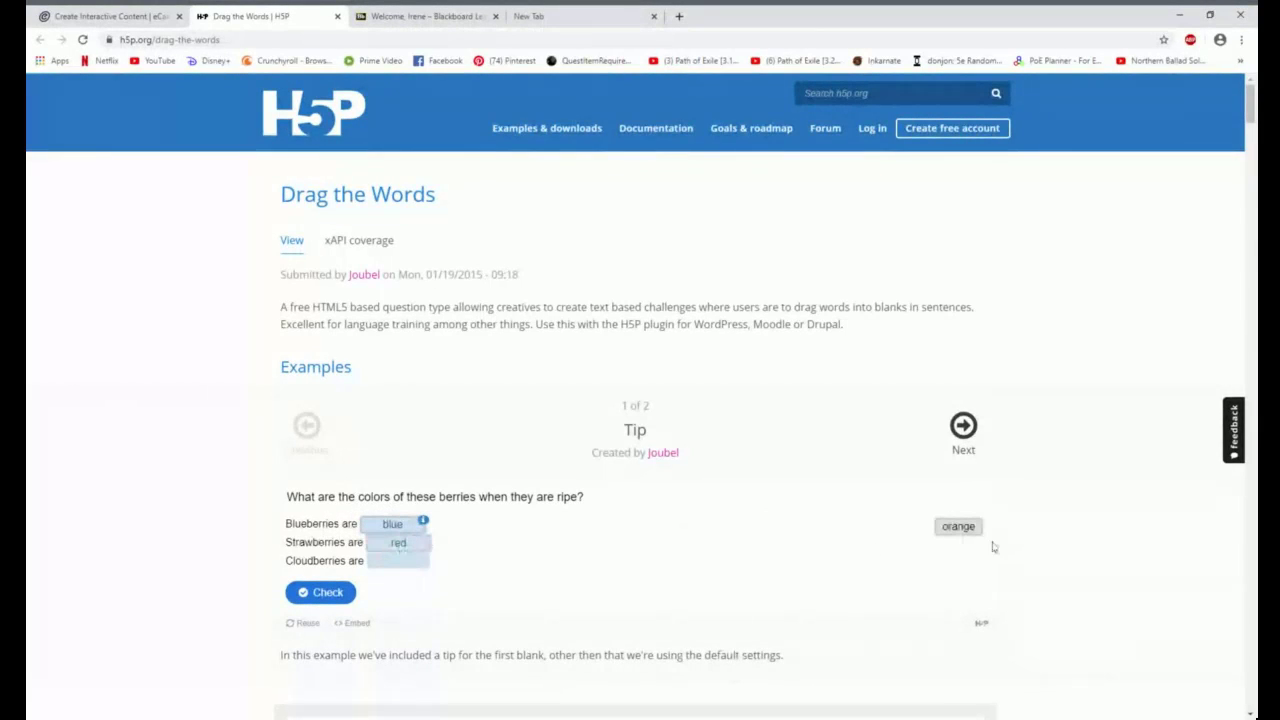
{"action": "left_click_drag", "start_coordinate": [974, 531], "coordinate": [414, 566]}
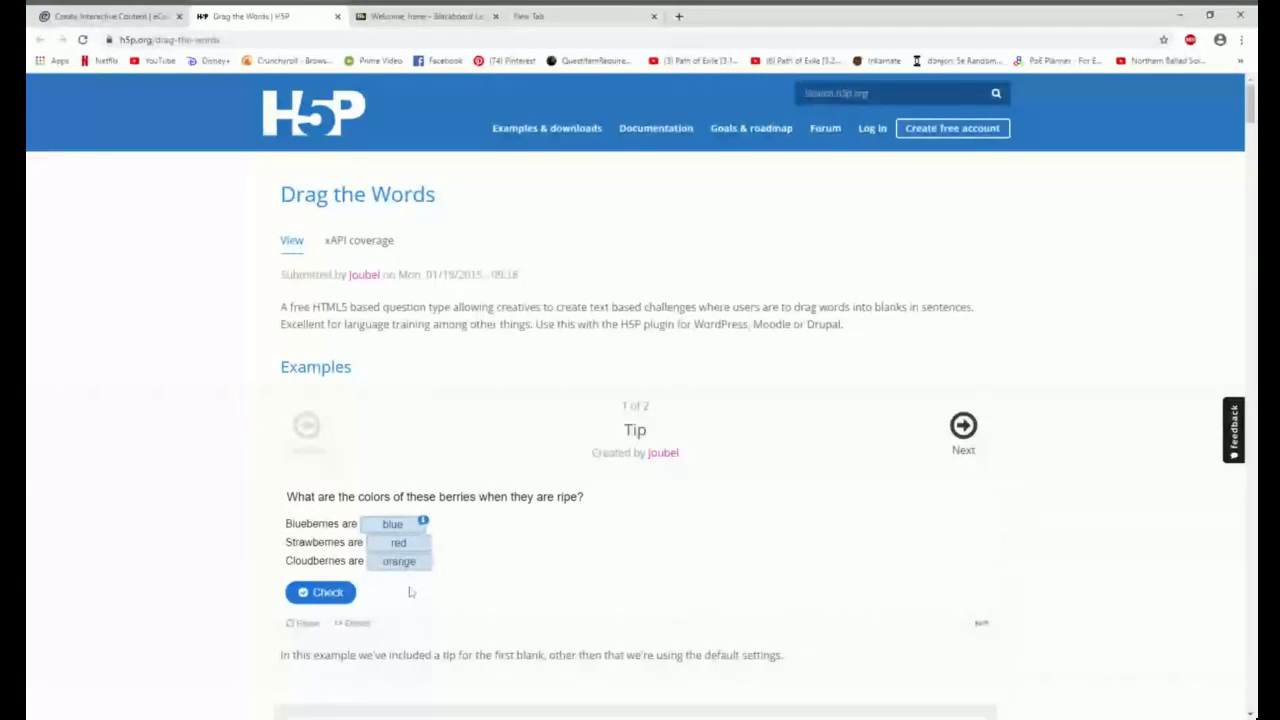
{"action": "left_click", "coordinate": [323, 594]}
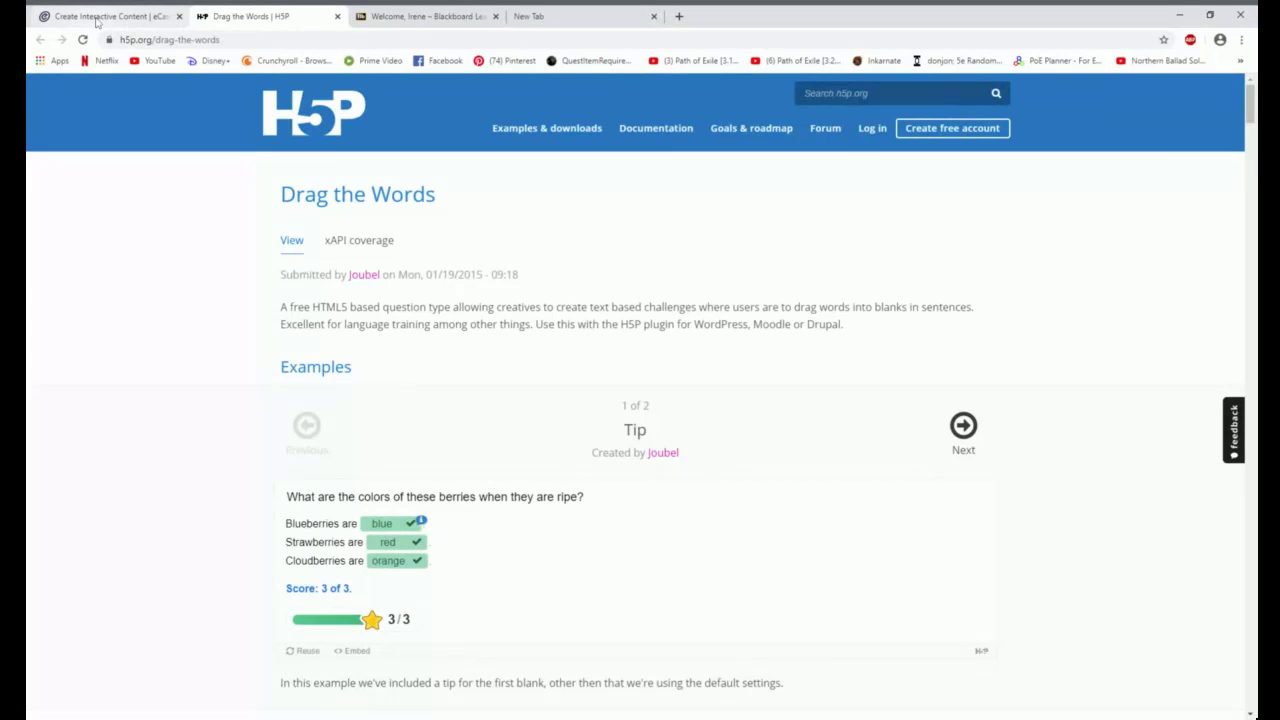
- Return to the interactive content creation page and use Drag the Words as the content type
{"action": "left_click", "coordinate": [97, 22]}
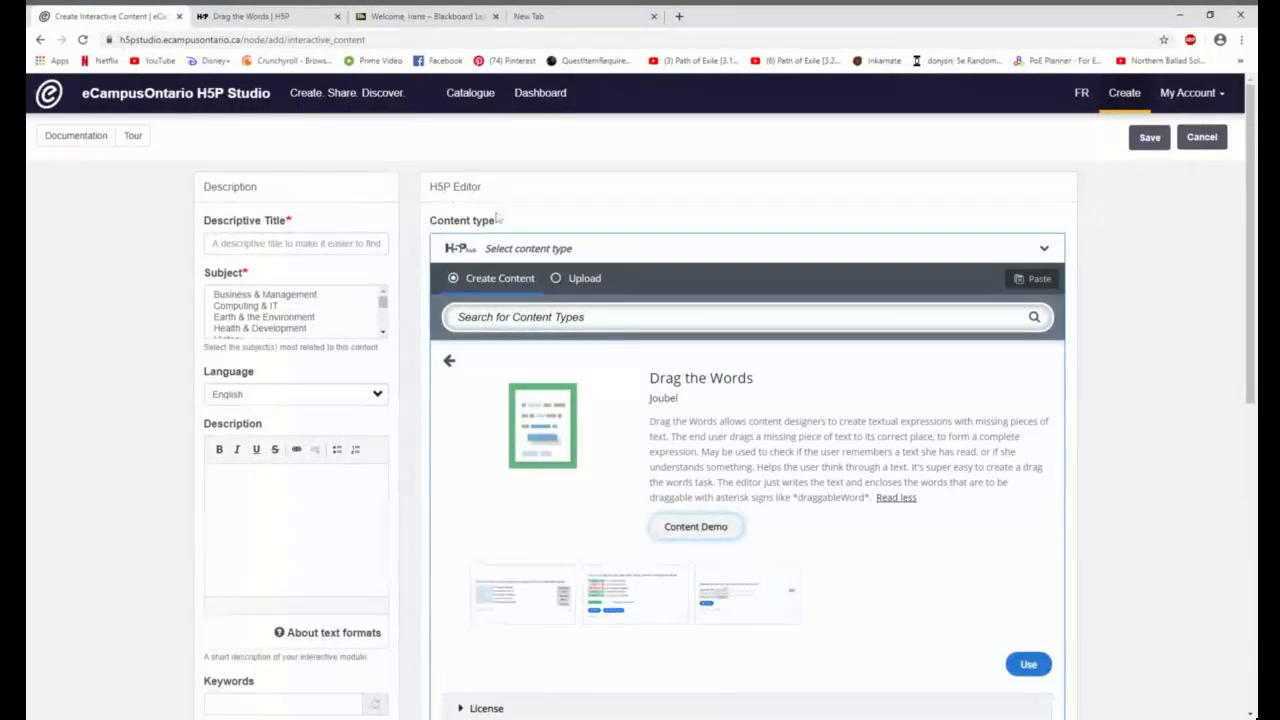
{"action": "scroll", "coordinate": [833, 388], "scroll_direction": "down", "scroll_amount": 3}
{"action": "scroll", "coordinate": [833, 388], "scroll_direction": "down", "scroll_amount": 2}
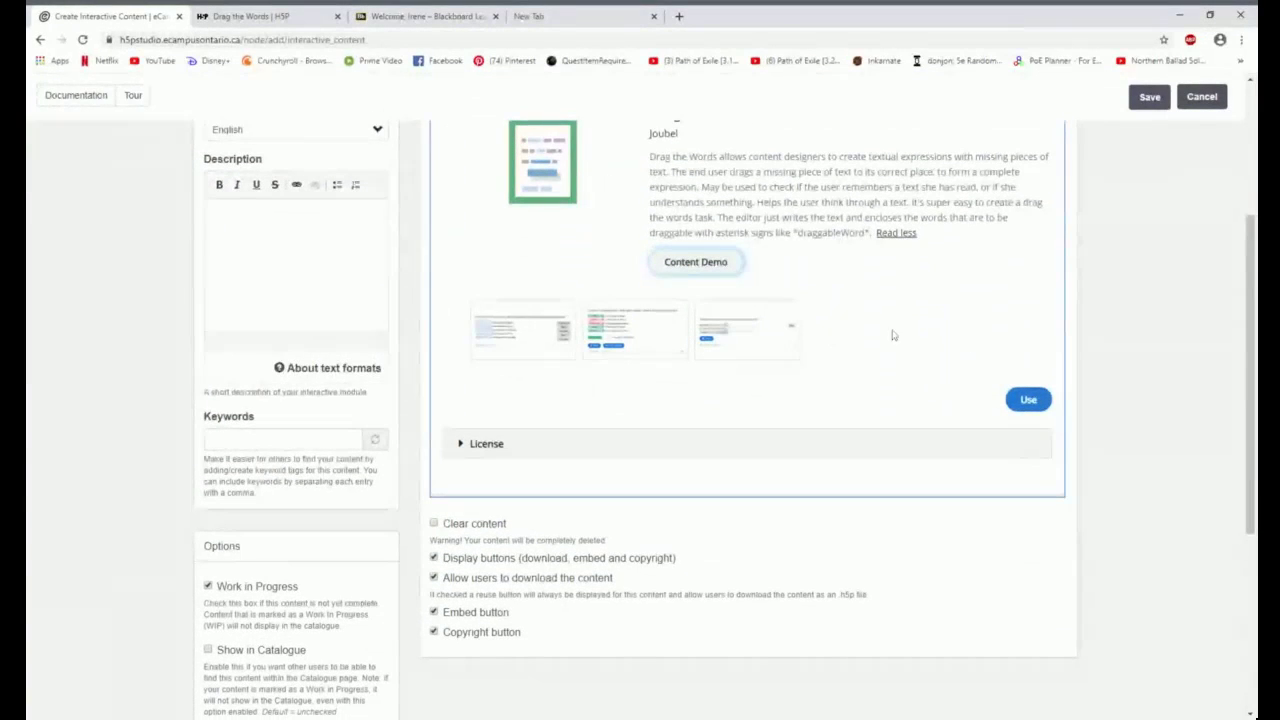
{"action": "left_click", "coordinate": [1029, 400]}
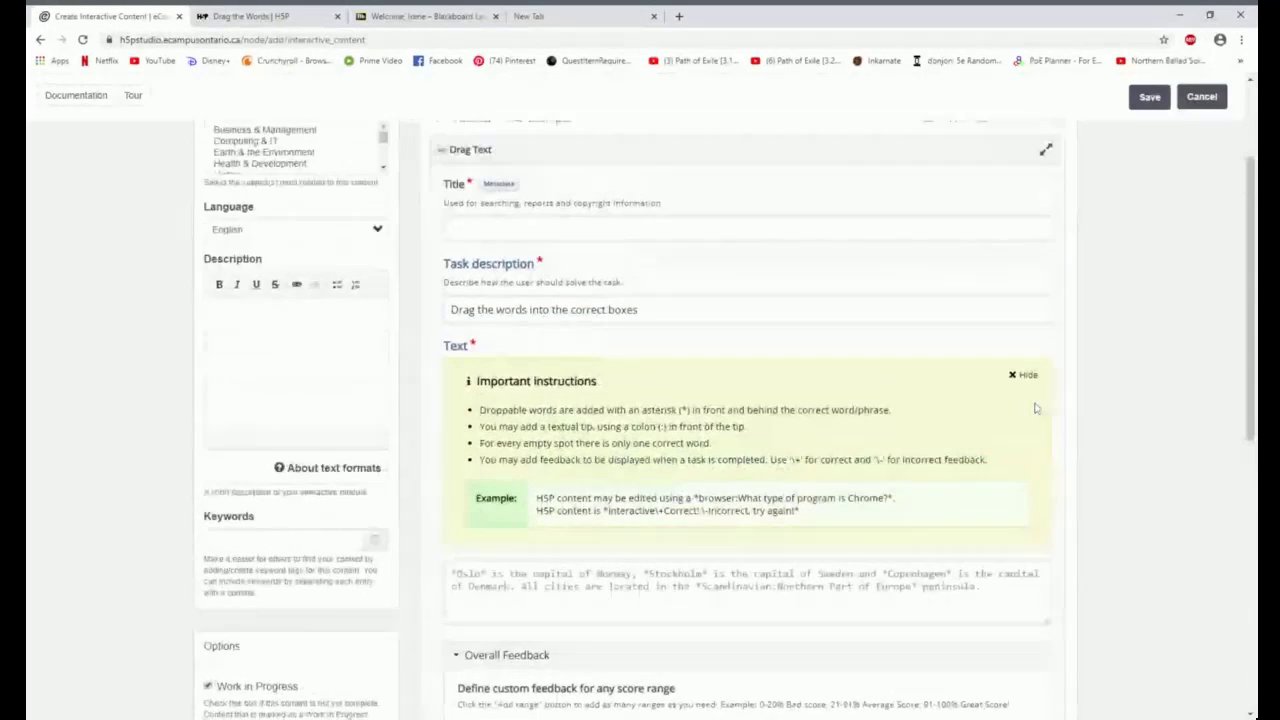
- Open the Drag the Words tutorial and look through its steps on the editor, task description, exercise text, tips and feedback
{"action": "scroll", "coordinate": [1036, 408], "scroll_direction": "up", "scroll_amount": 2}
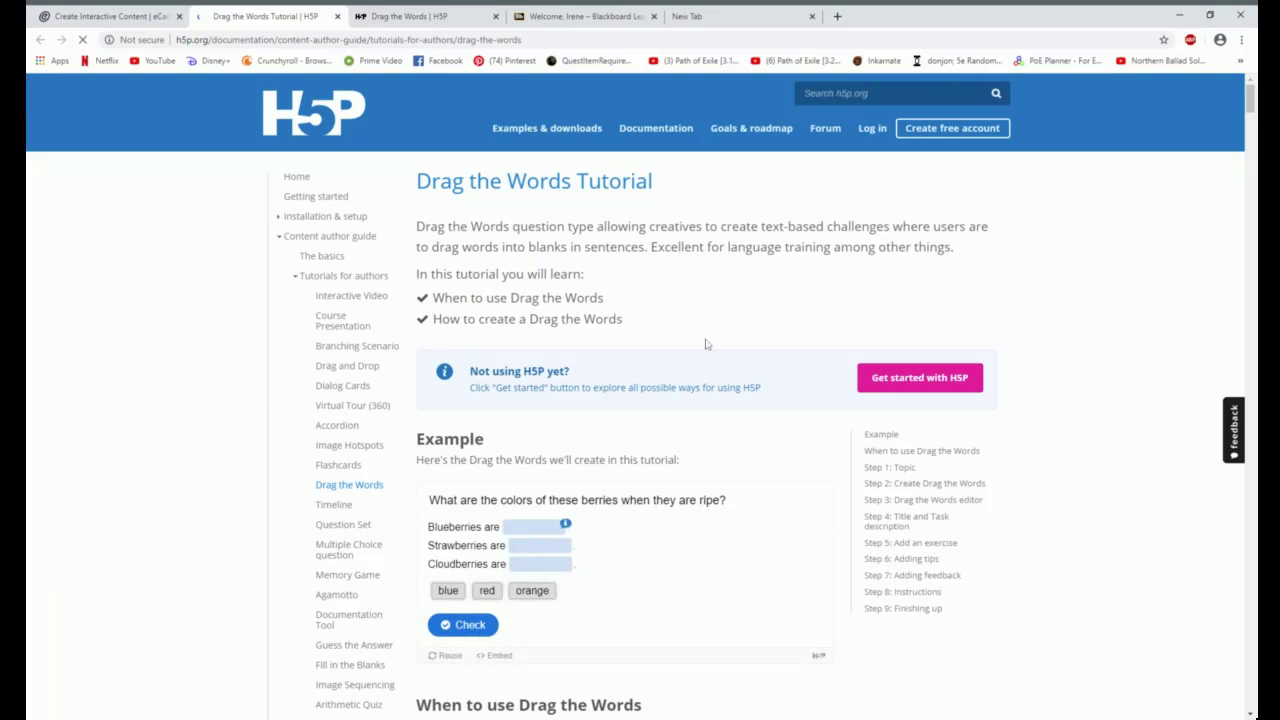
{"action": "scroll", "coordinate": [750, 392], "scroll_direction": "down", "scroll_amount": 2}
{"action": "scroll", "coordinate": [750, 392], "scroll_direction": "down", "scroll_amount": 6}
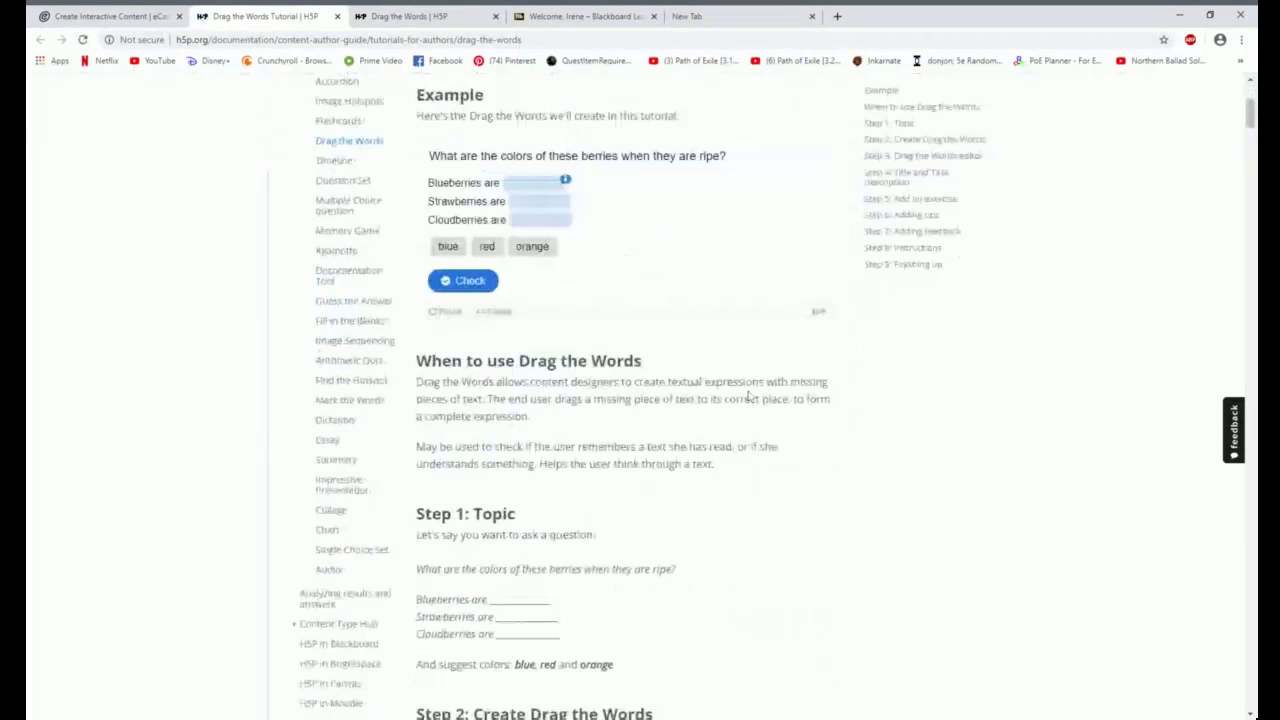
{"action": "scroll", "coordinate": [748, 397], "scroll_direction": "down", "scroll_amount": 6}
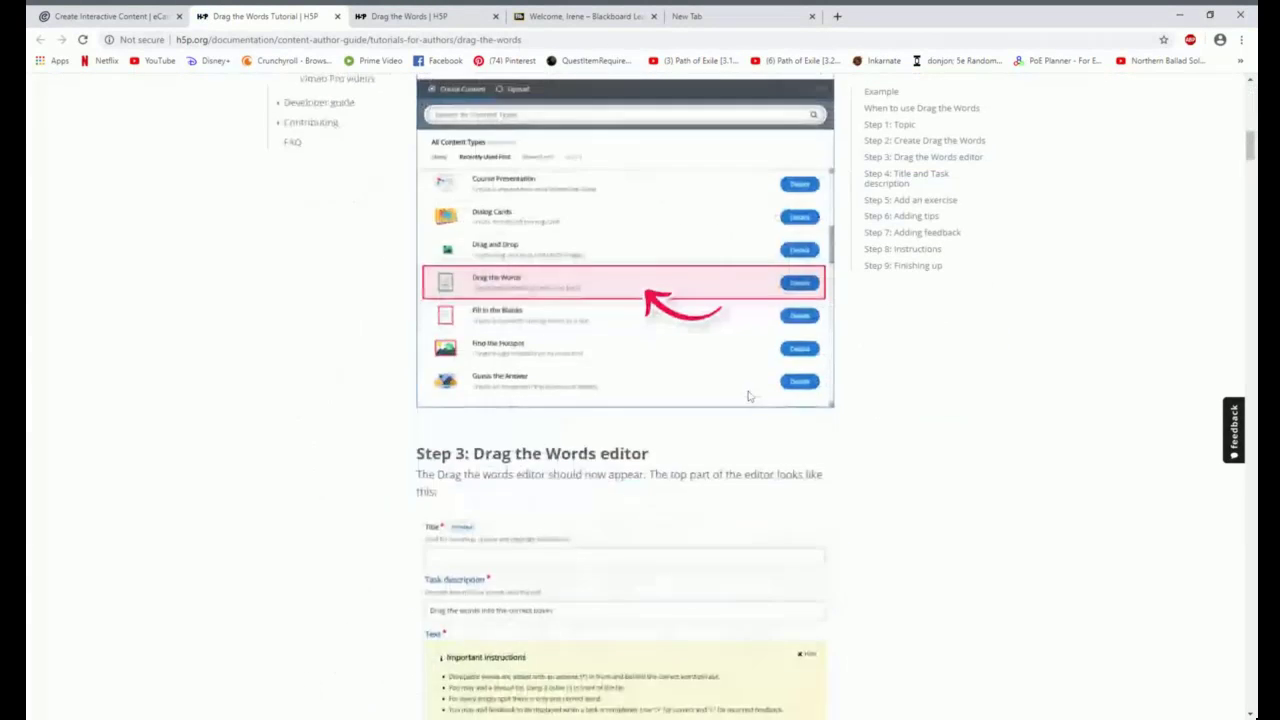
{"action": "scroll", "coordinate": [748, 397], "scroll_direction": "down", "scroll_amount": 7}
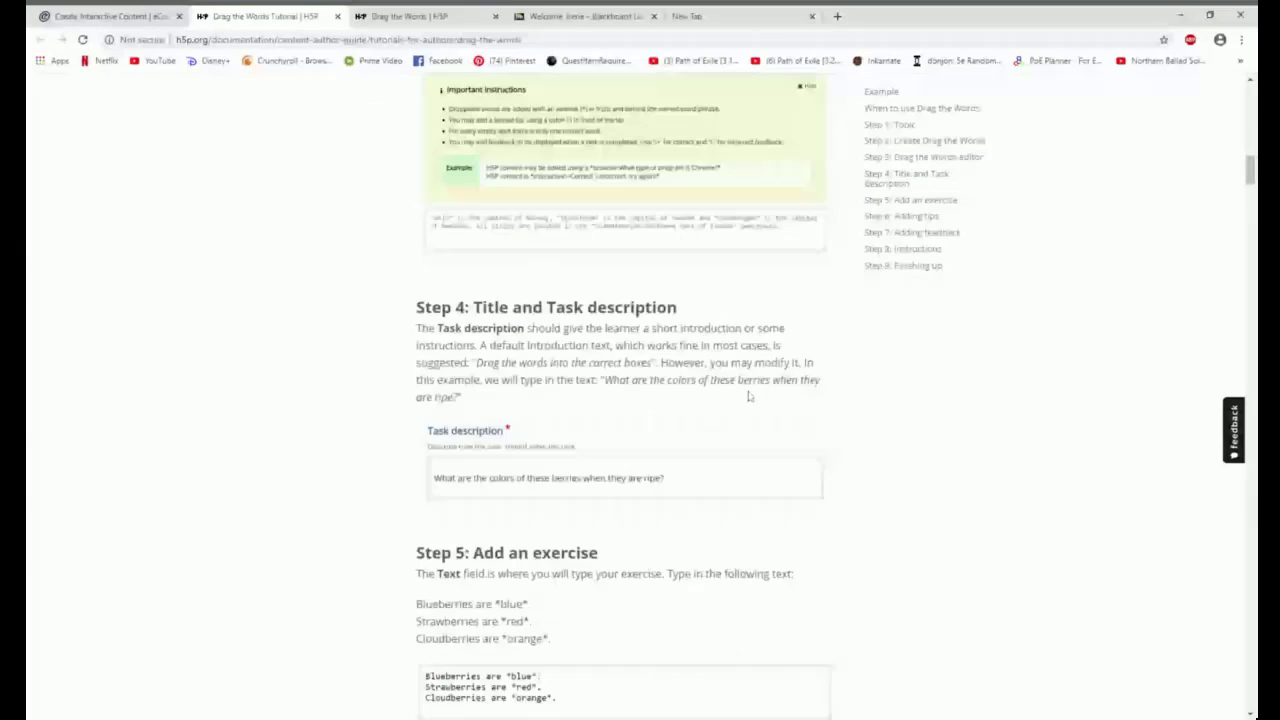
{"action": "scroll", "coordinate": [748, 397], "scroll_direction": "down", "scroll_amount": 5}
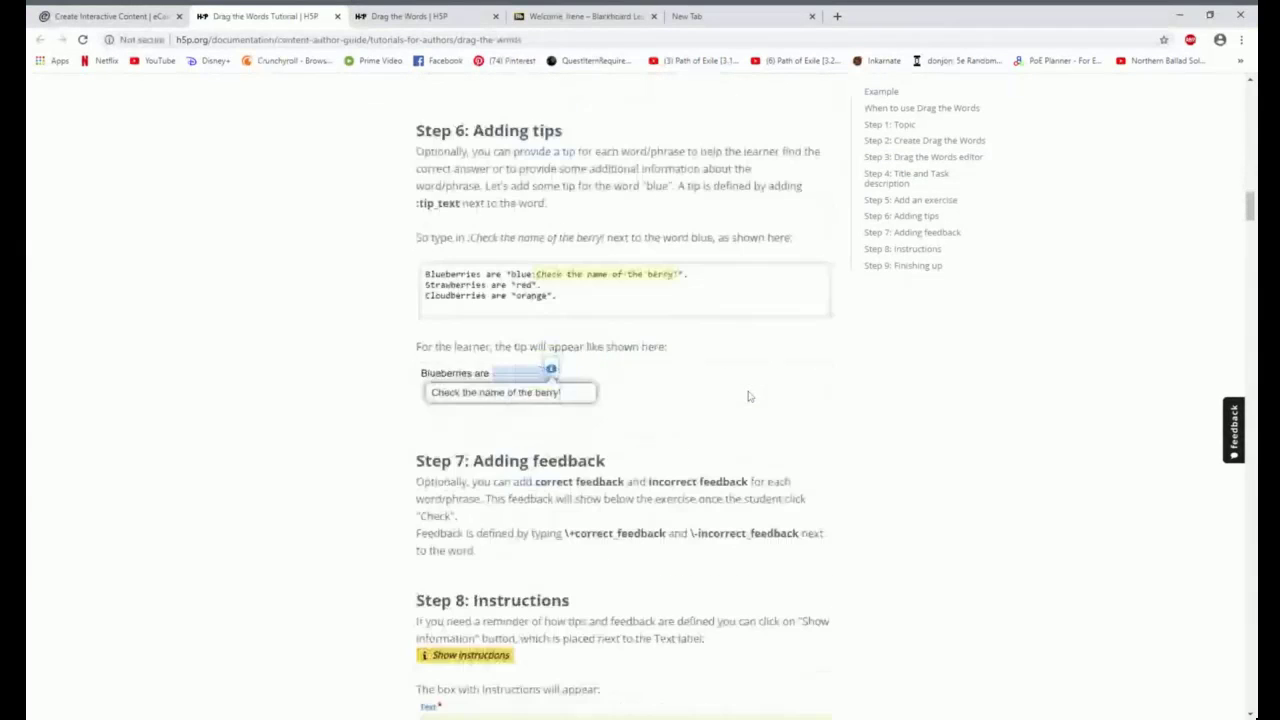
{"action": "scroll", "coordinate": [748, 397], "scroll_direction": "up", "scroll_amount": 5}
{"action": "scroll", "coordinate": [748, 397], "scroll_direction": "up", "scroll_amount": 14}
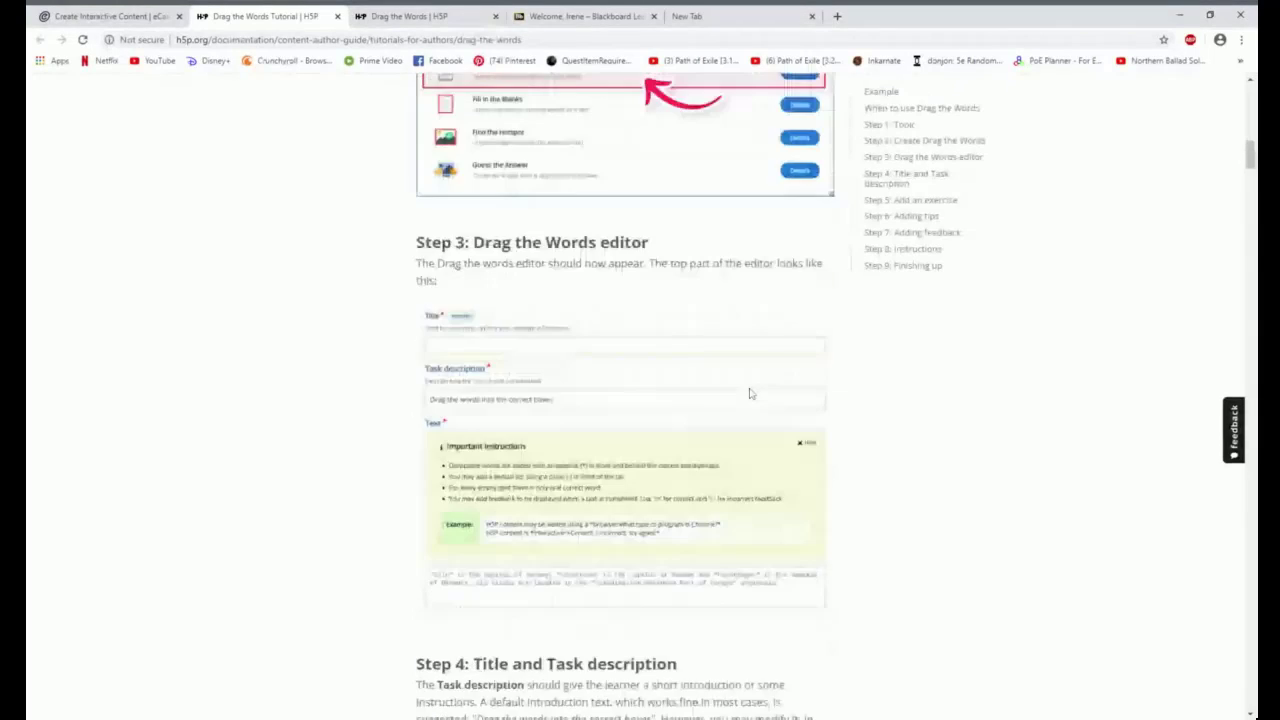
- Return to the content creation page and title the Drag the Words activity "Typical Student Services"
{"action": "left_click", "coordinate": [110, 16]}
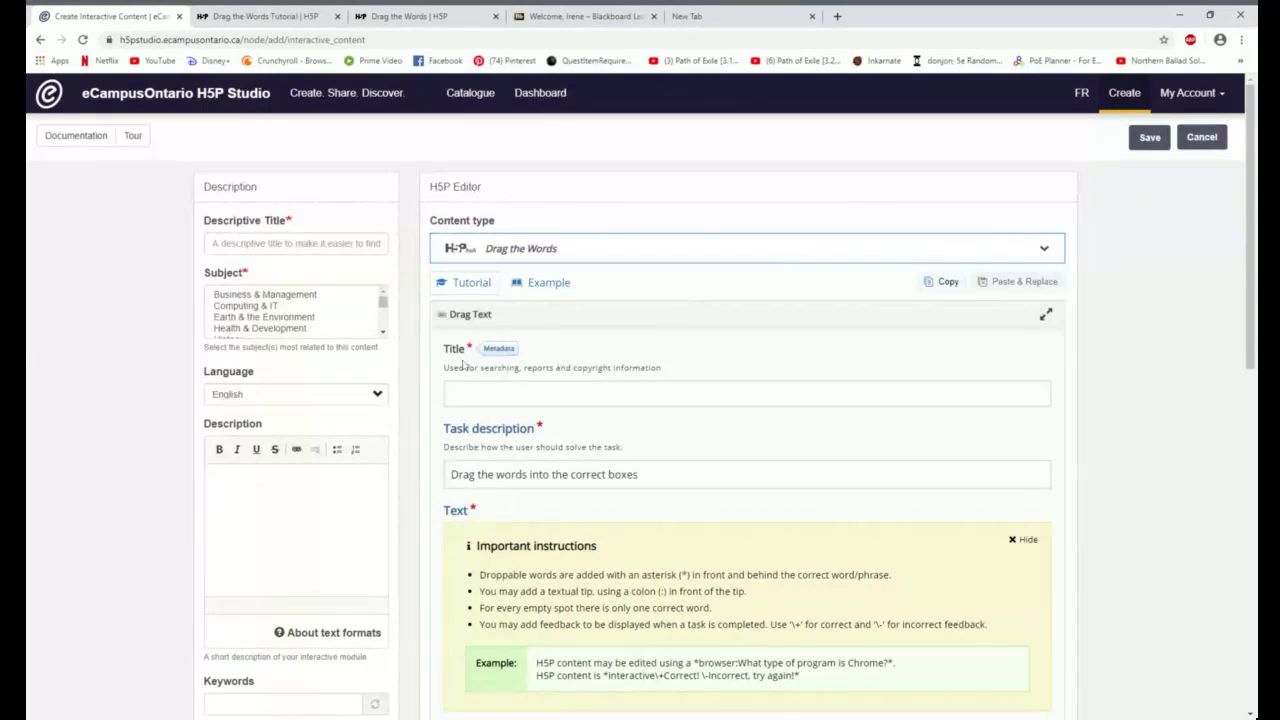
{"action": "left_click", "coordinate": [448, 393]}
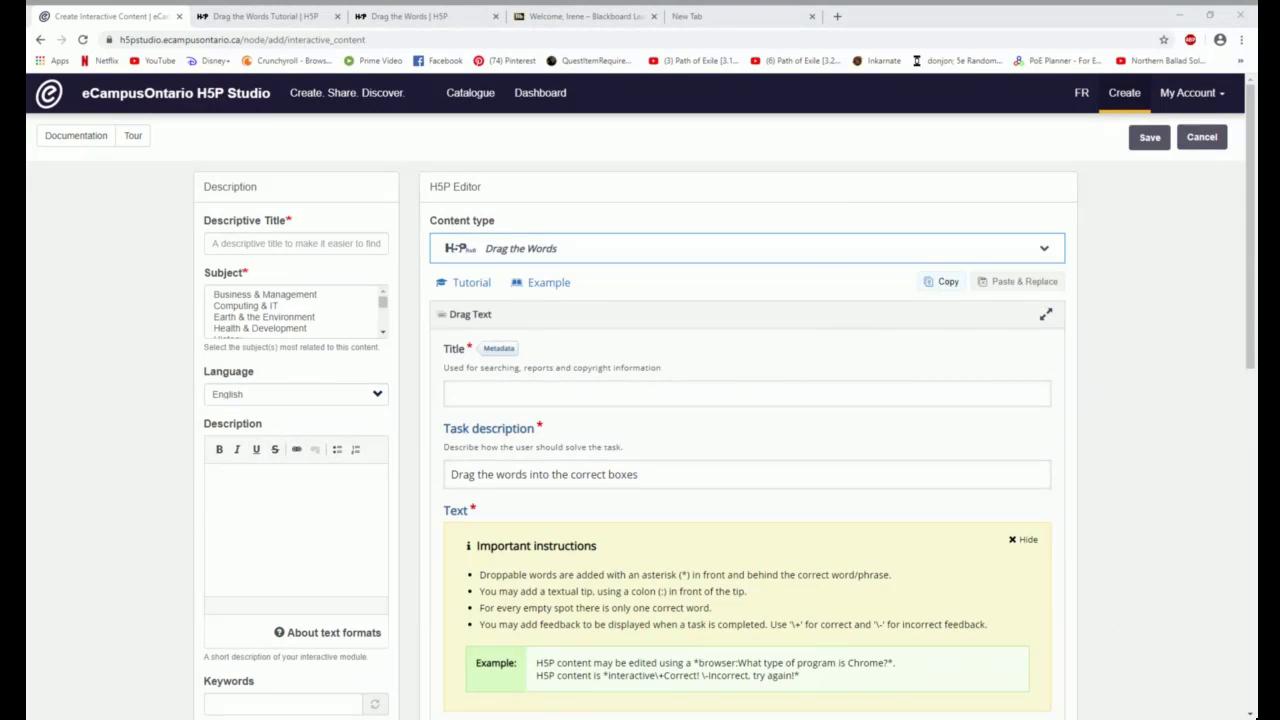
{"action": "left_click", "coordinate": [665, 384]}
{"action": "type", "text": "Typical Student Services"}
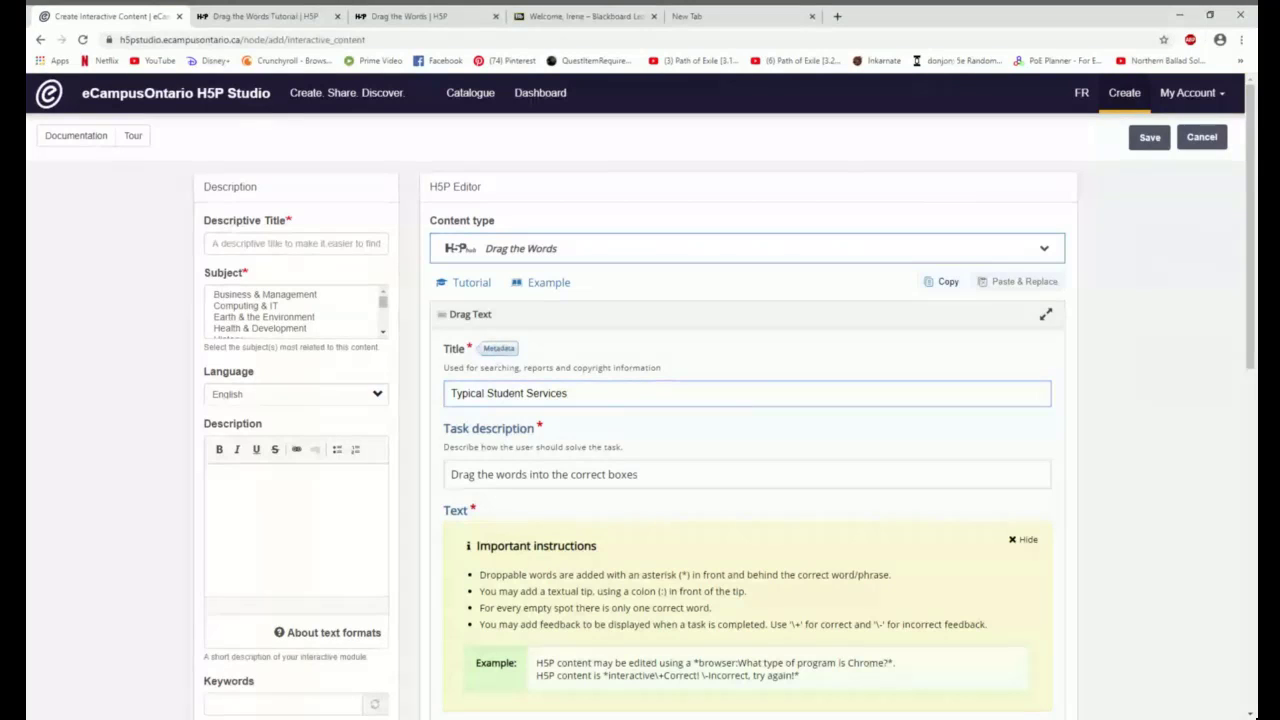
- Set the activity's license to Attribution (CC BY) in its metadata and save the metadata
{"action": "left_click", "coordinate": [498, 350]}
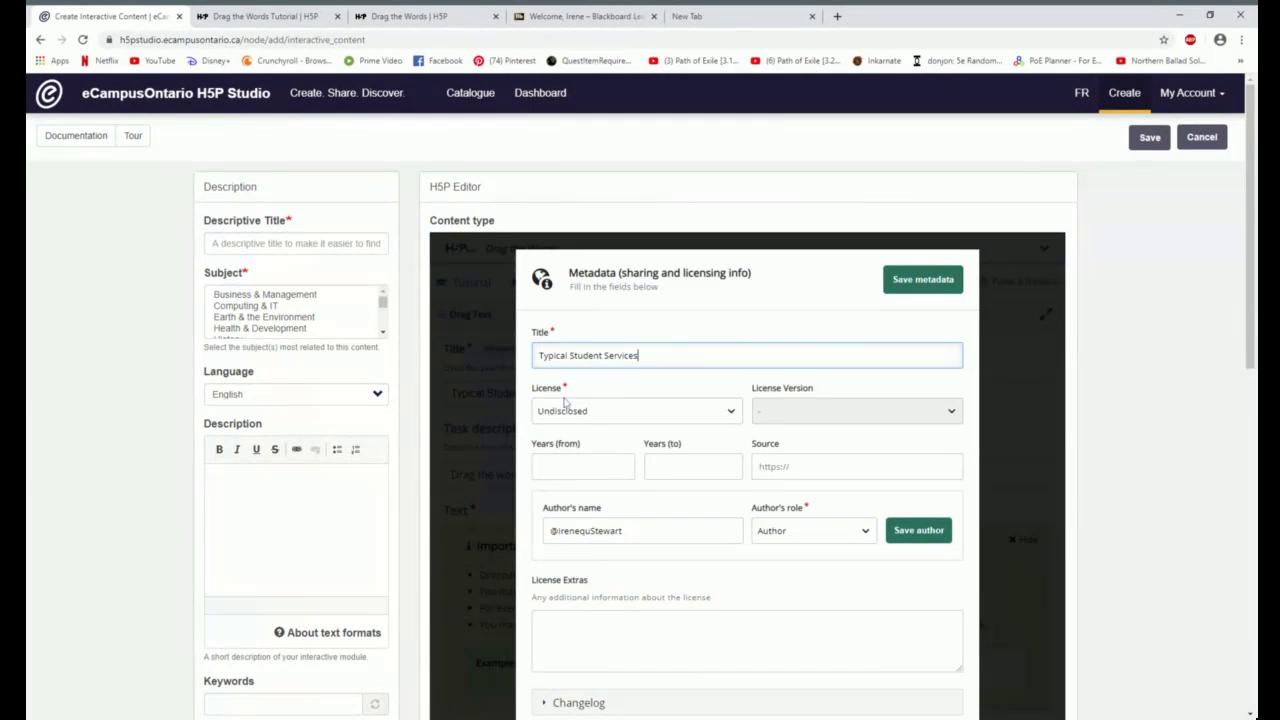
{"action": "left_click", "coordinate": [731, 415]}
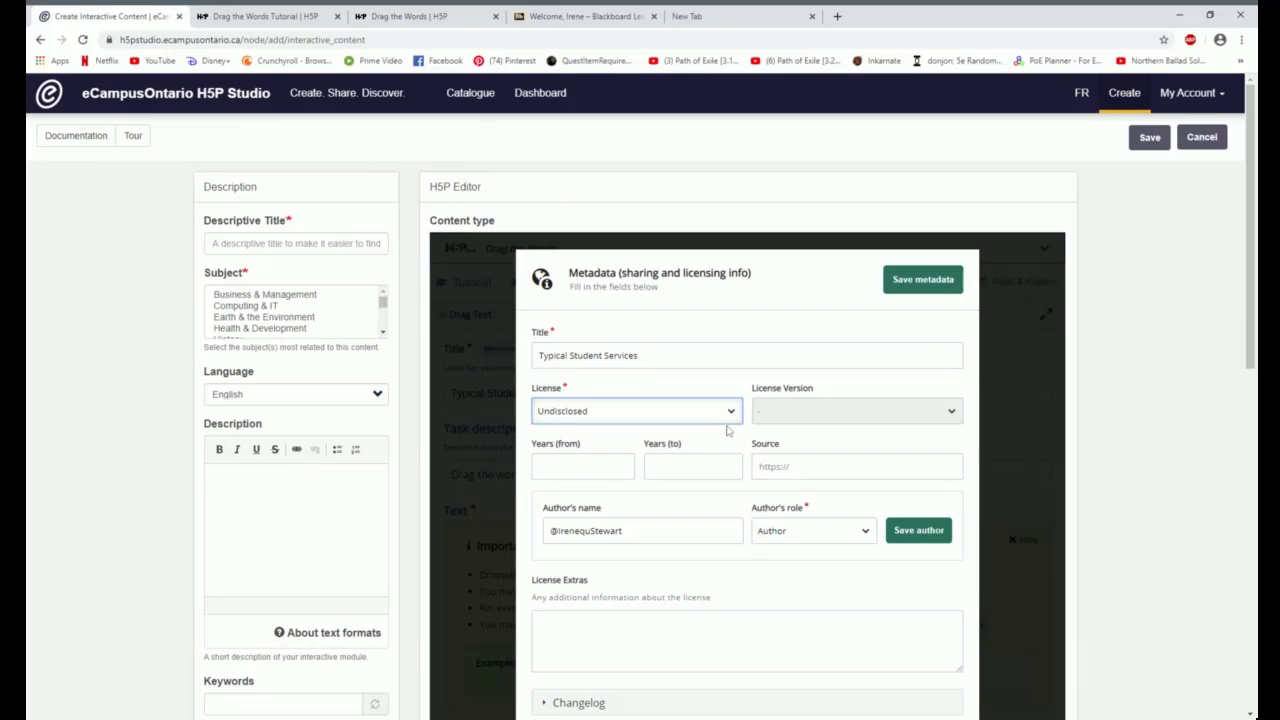
{"action": "key", "text": "Down"}
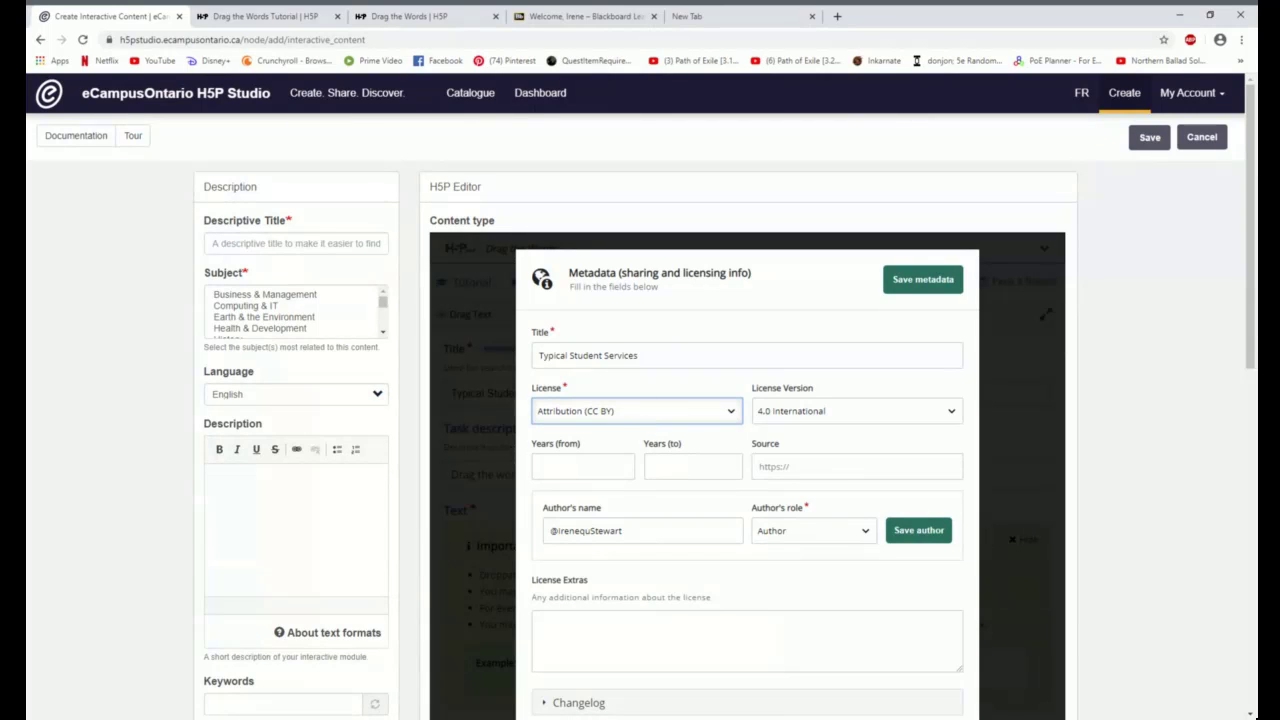
{"action": "left_click", "coordinate": [920, 282]}
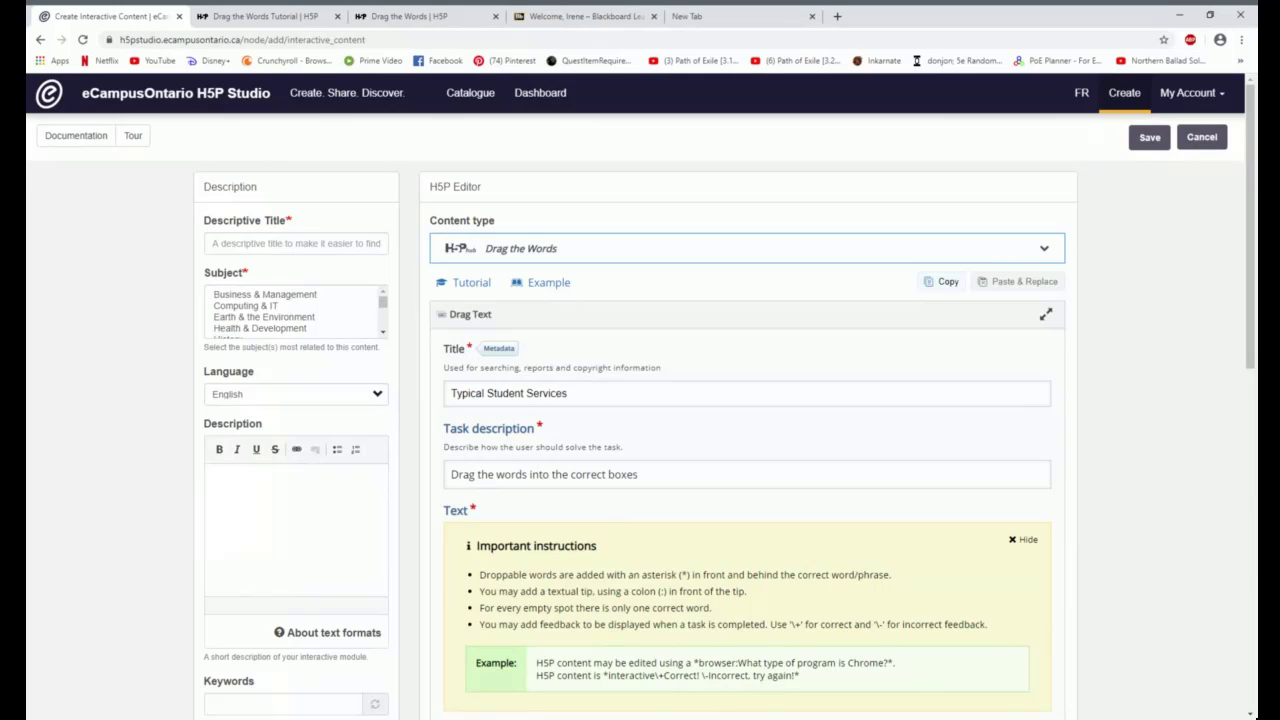
- Paste the prepared student services sentences with asterisk-marked droppable words as the exercise text and enlarge the text box to show them all
{"action": "scroll", "coordinate": [640, 400], "scroll_direction": "down", "scroll_amount": 1}
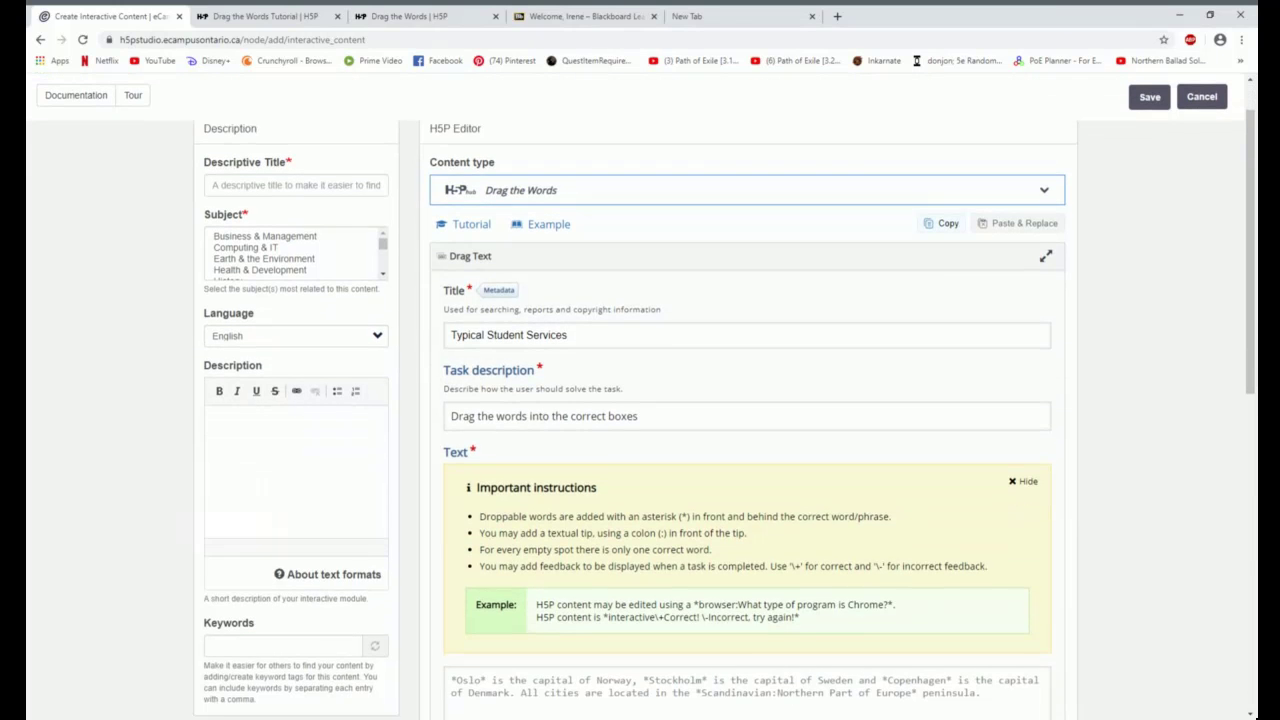
{"action": "scroll", "coordinate": [562, 452], "scroll_direction": "down", "scroll_amount": 2}
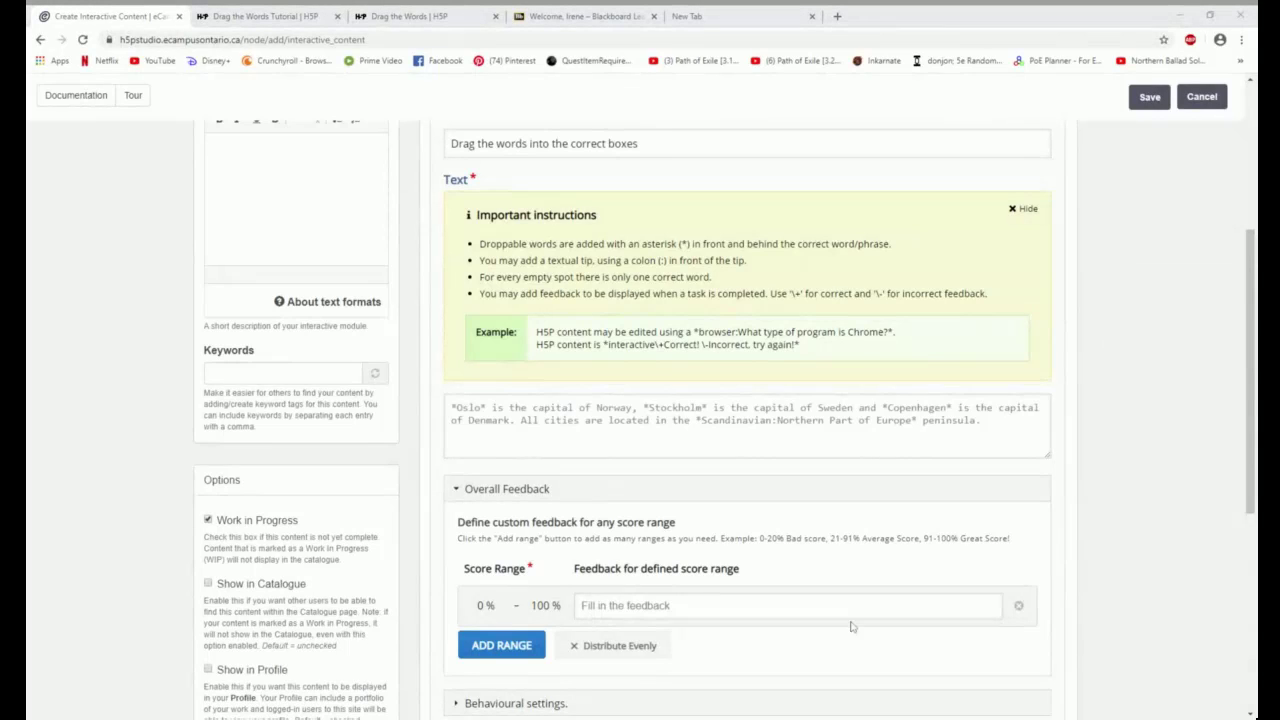
{"action": "left_click", "coordinate": [747, 425]}
{"action": "key", "text": "ctrl+v"}
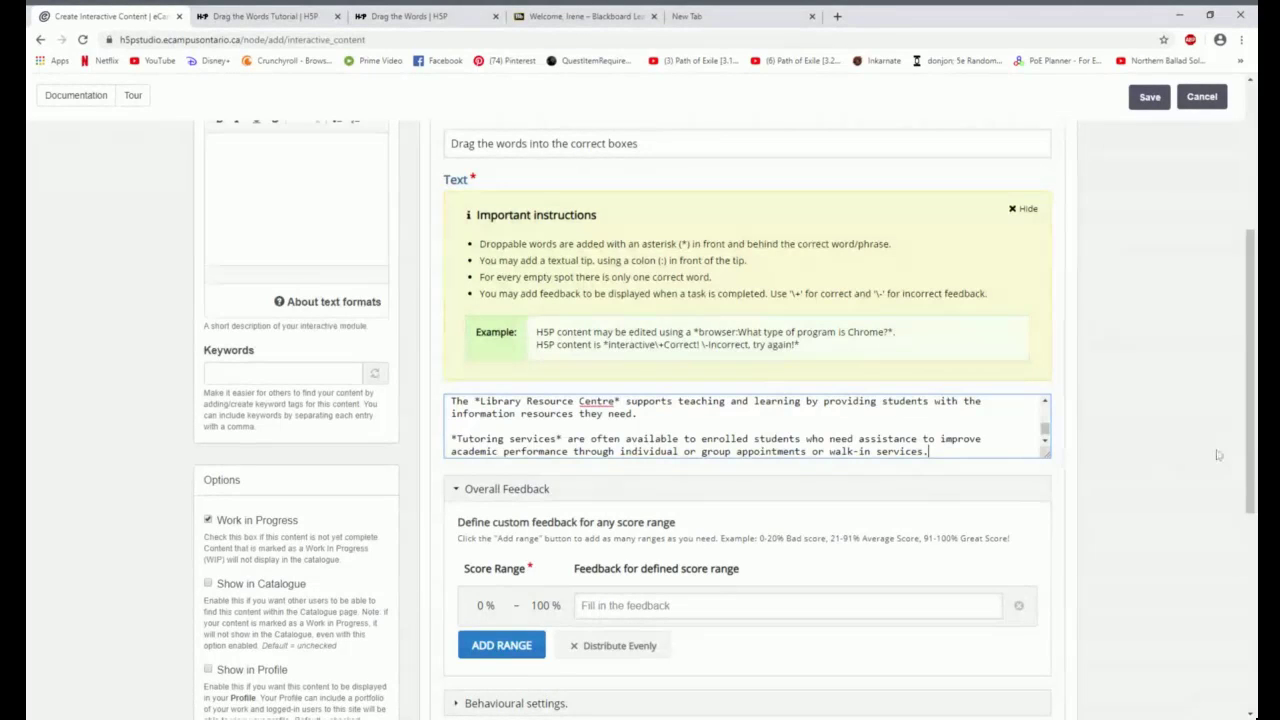
{"action": "scroll", "coordinate": [1045, 428], "scroll_direction": "down", "scroll_amount": 5}
{"action": "scroll", "coordinate": [1045, 428], "scroll_direction": "up", "scroll_amount": 3}
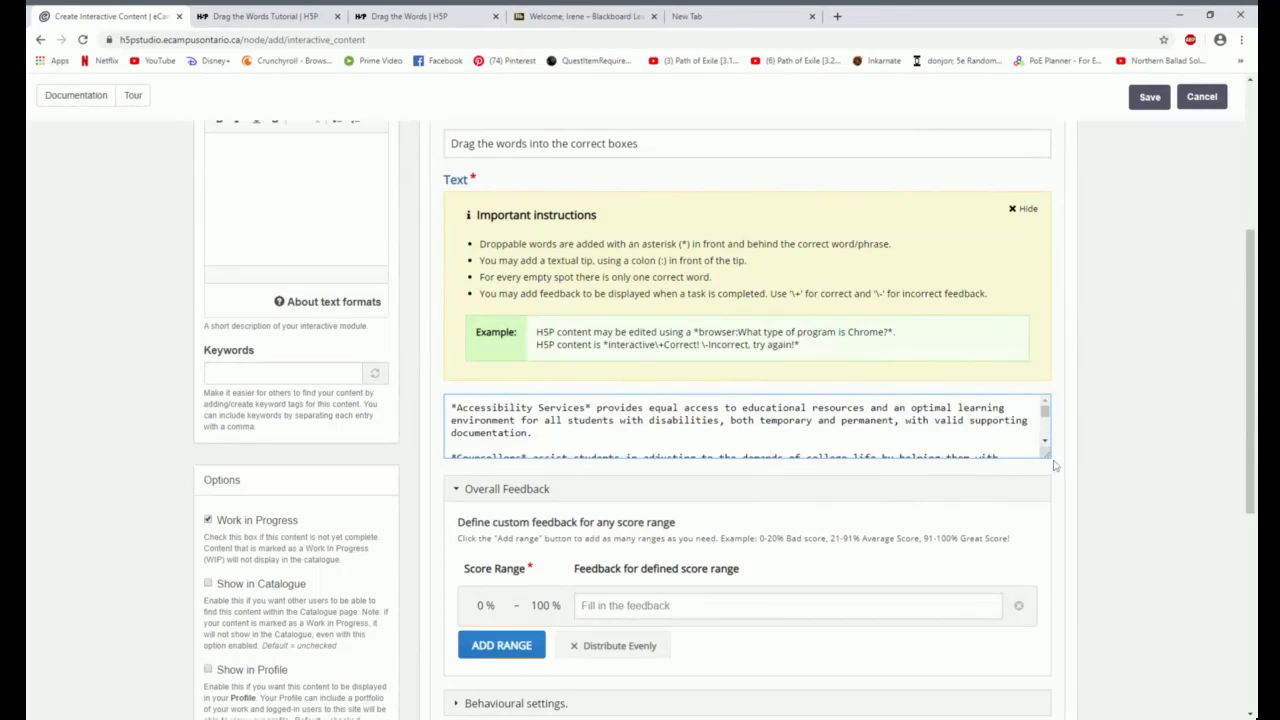
{"action": "left_click_drag", "start_coordinate": [1048, 455], "coordinate": [1048, 686]}
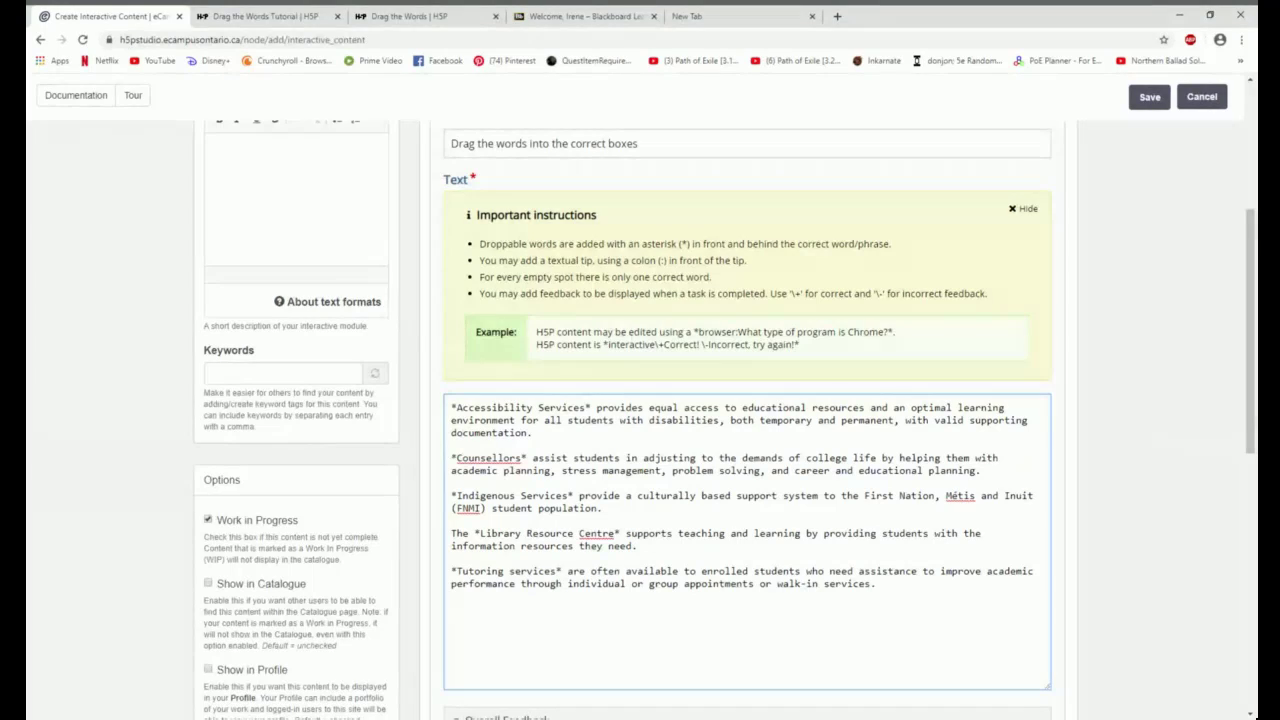
- Capitalize the second word of the last droppable phrase so it reads "*Tutoring Services*"
{"action": "left_click", "coordinate": [515, 571]}
{"action": "key", "text": "BackSpace"}
{"action": "type", "text": "S"}
- Add a second score range to the overall feedback and set the first range's upper limit to 60%
{"action": "scroll", "coordinate": [1076, 433], "scroll_direction": "down", "scroll_amount": 2}
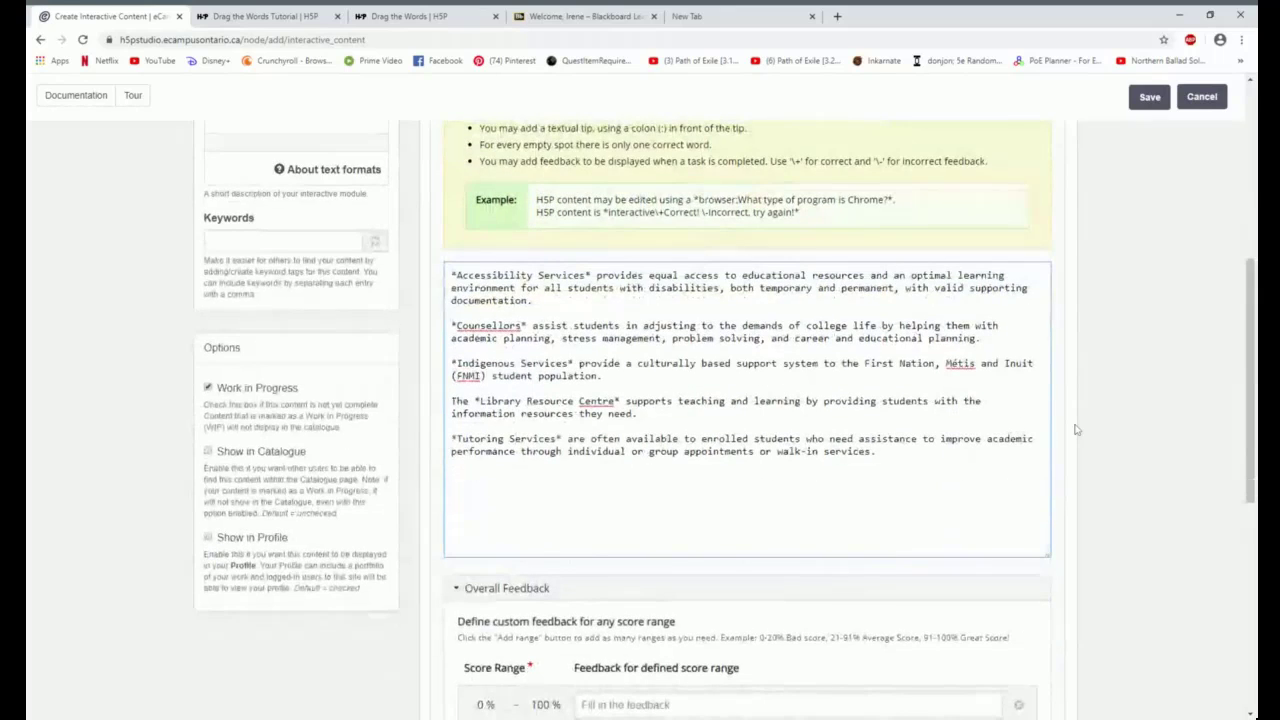
{"action": "scroll", "coordinate": [1076, 430], "scroll_direction": "down", "scroll_amount": 1}
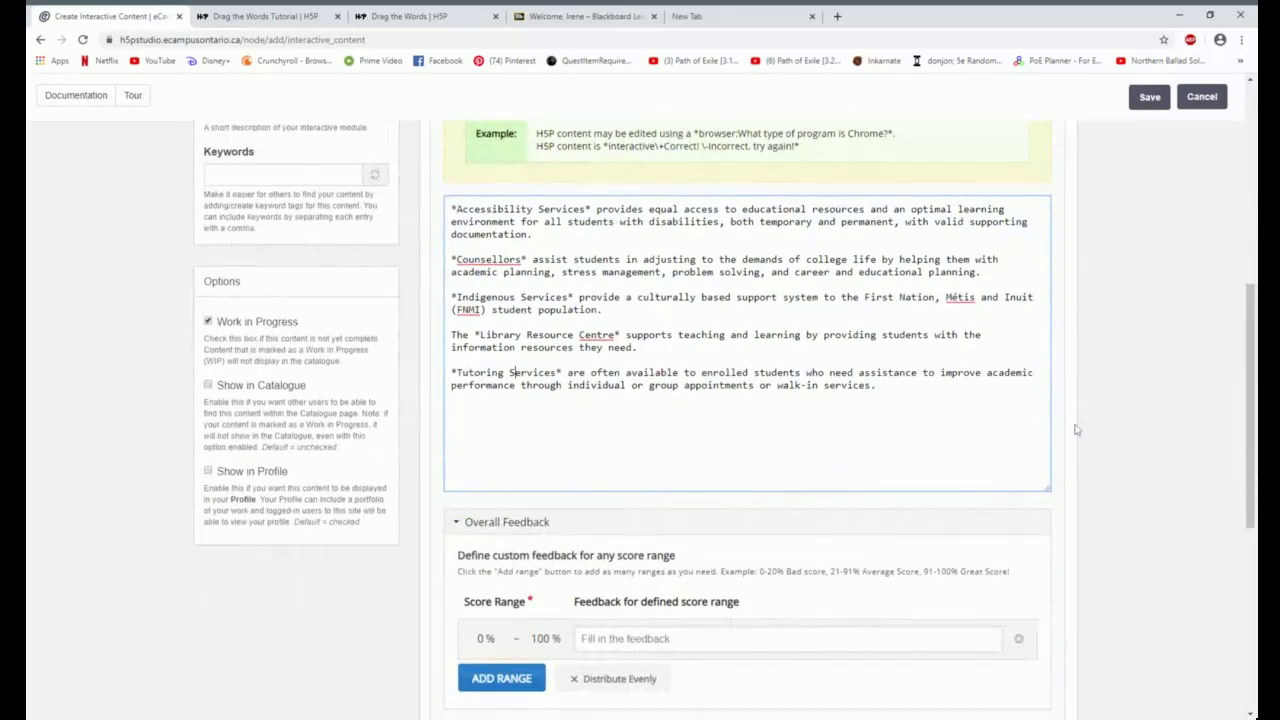
{"action": "scroll", "coordinate": [1076, 430], "scroll_direction": "down", "scroll_amount": 2}
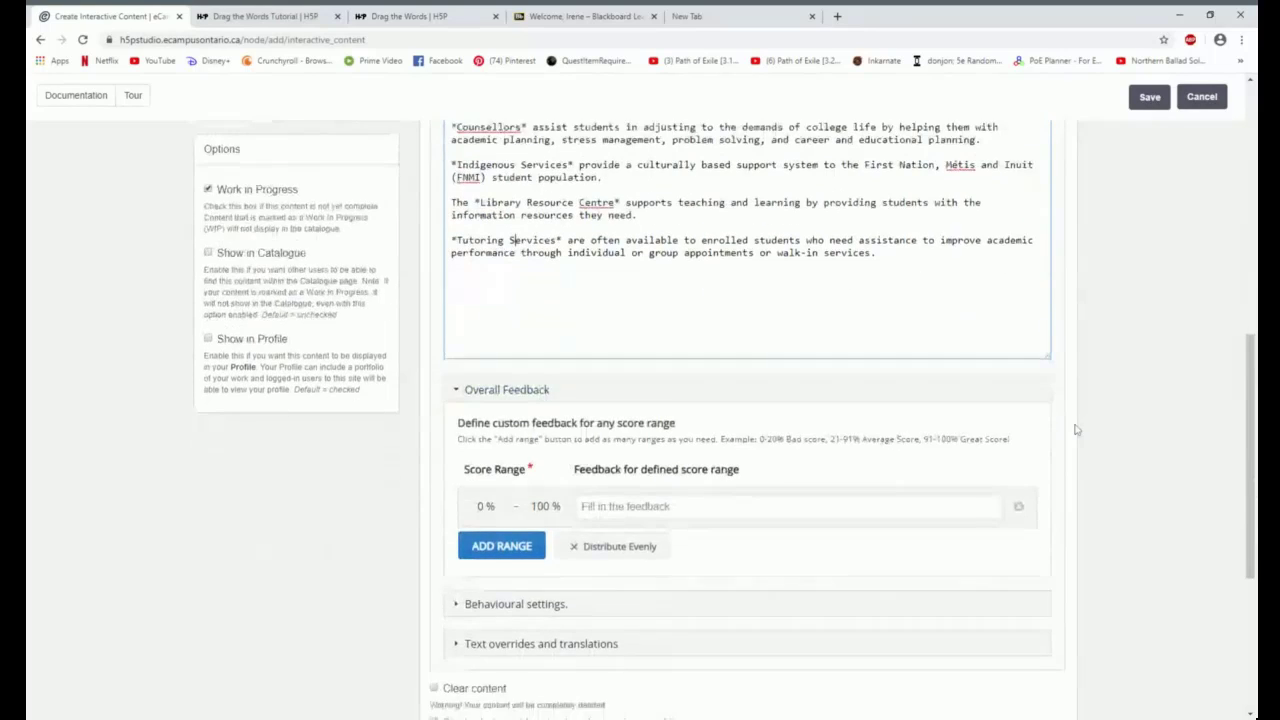
{"action": "scroll", "coordinate": [1076, 430], "scroll_direction": "down", "scroll_amount": 1}
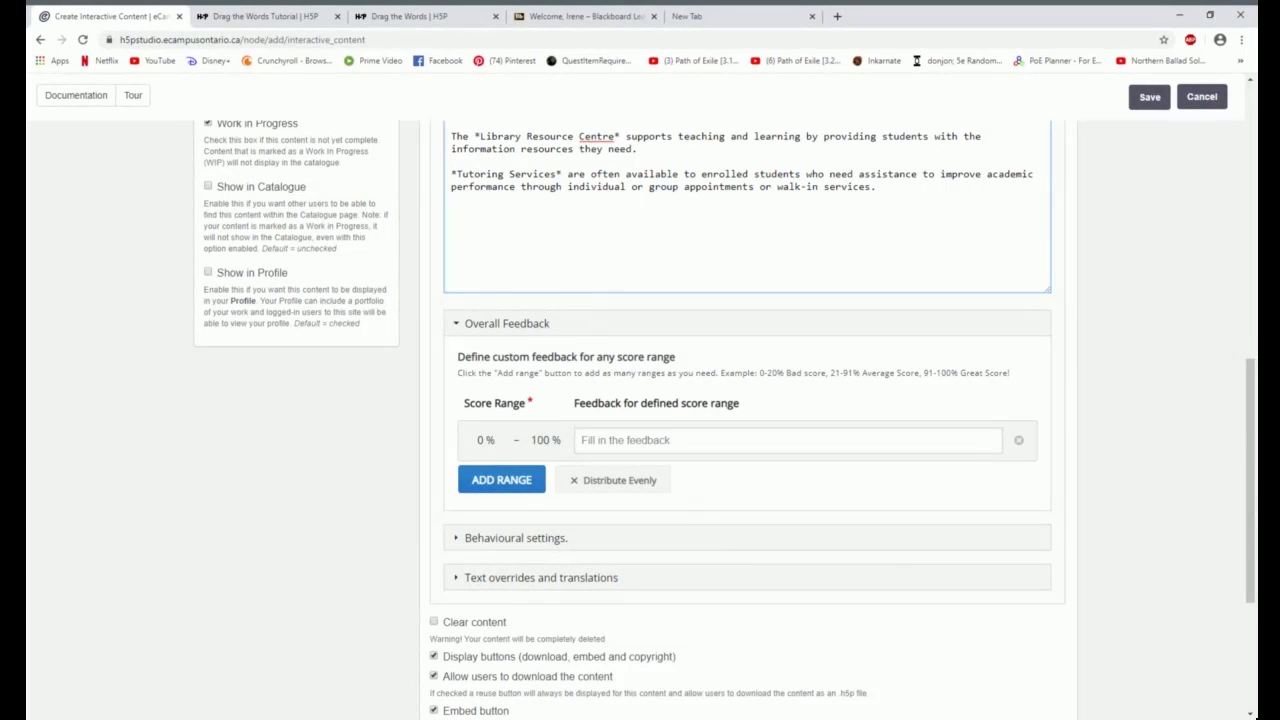
{"action": "scroll", "coordinate": [574, 312], "scroll_direction": "up", "scroll_amount": 2}
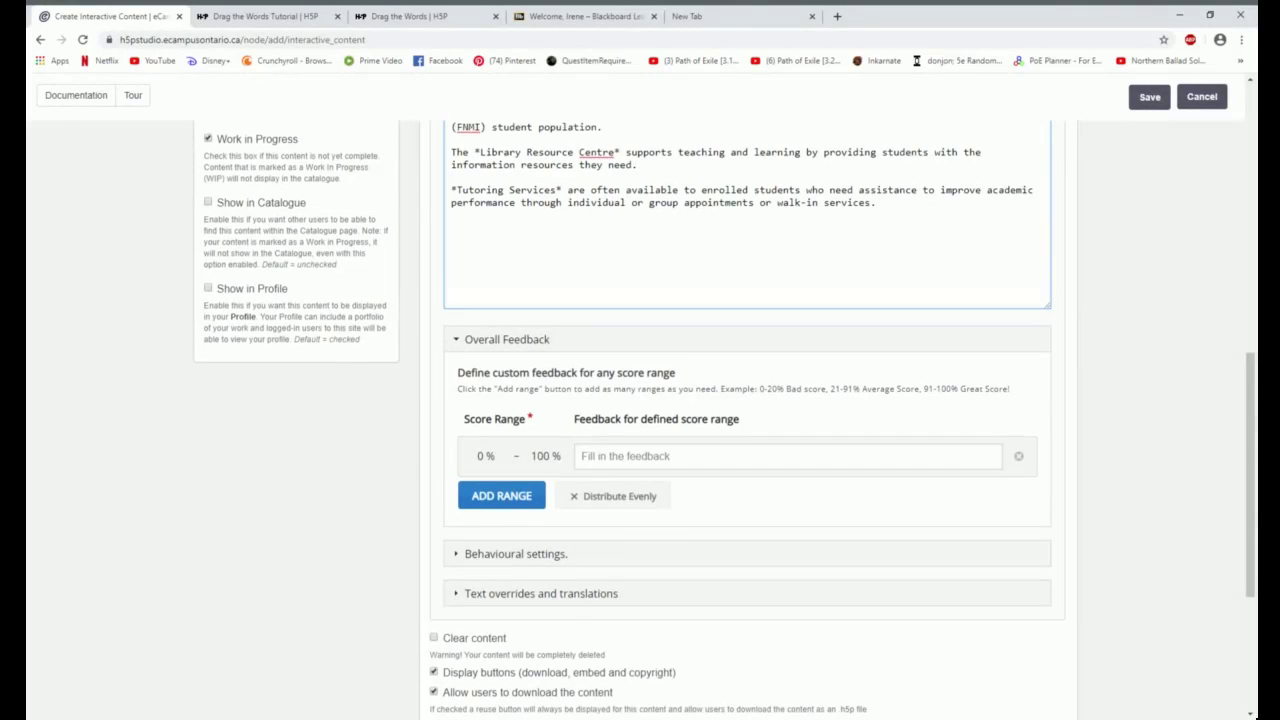
{"action": "scroll", "coordinate": [606, 437], "scroll_direction": "down", "scroll_amount": 1}
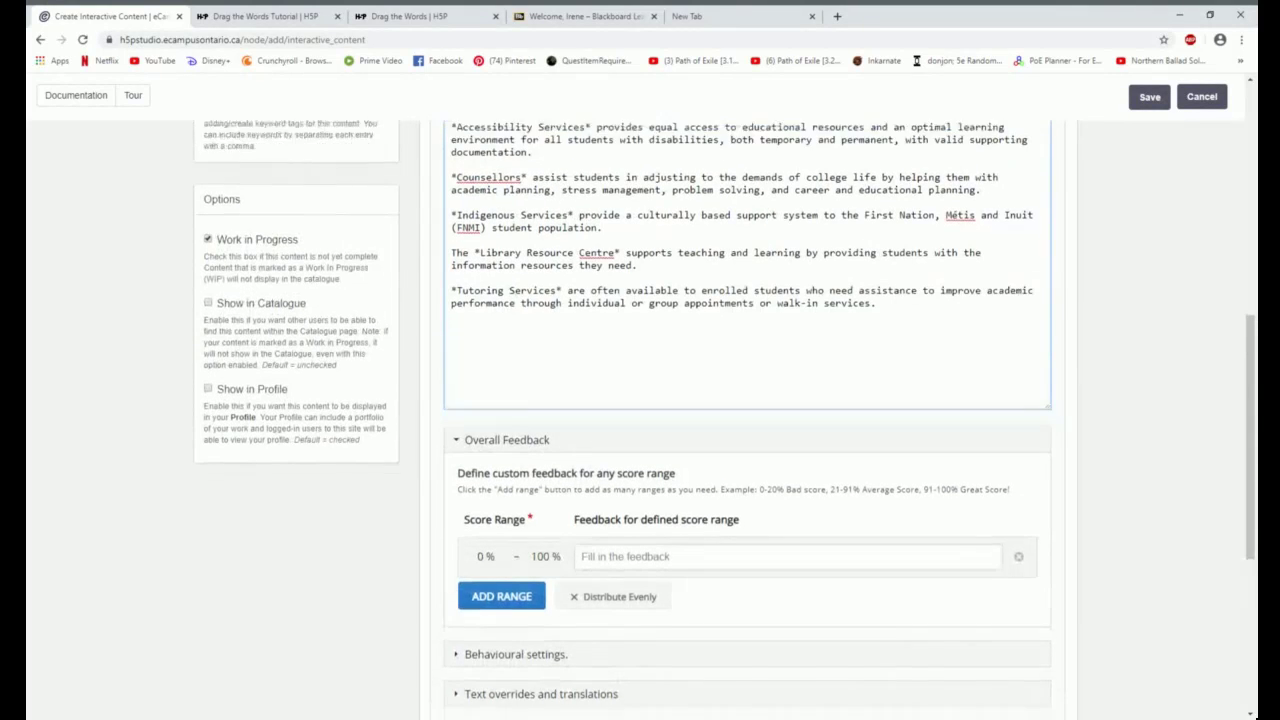
{"action": "left_click", "coordinate": [489, 548]}
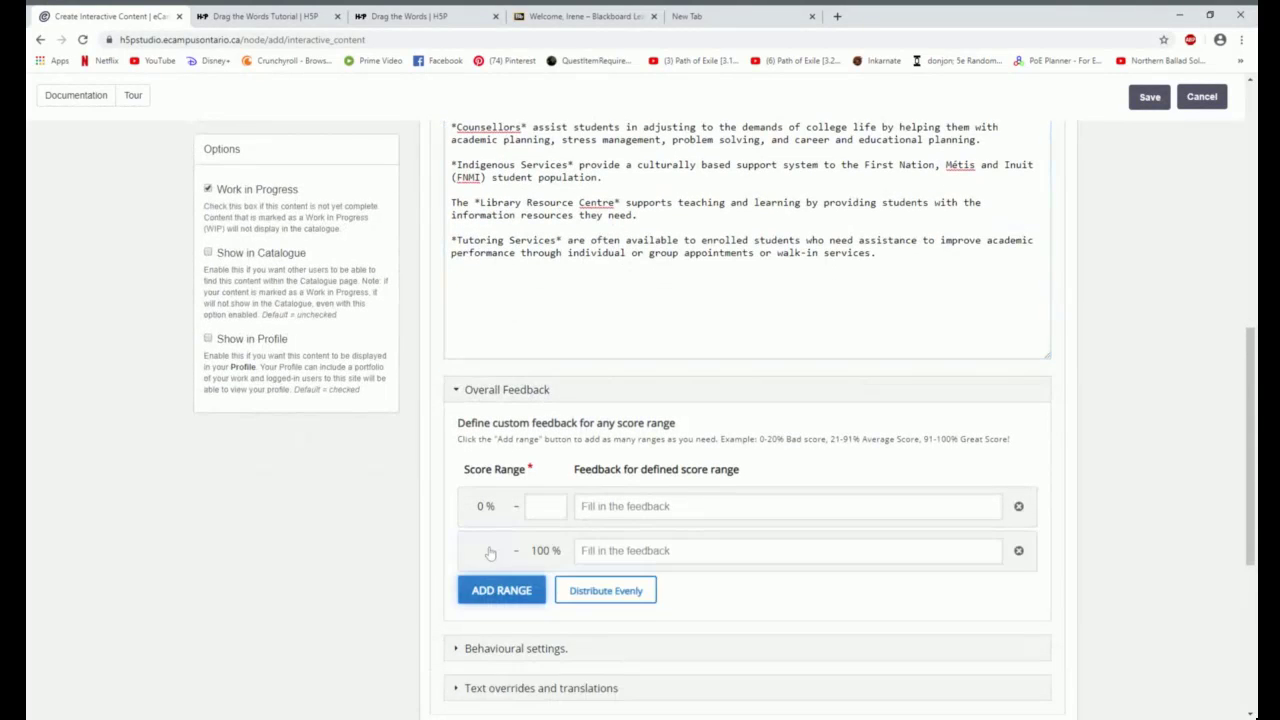
{"action": "left_click", "coordinate": [552, 505]}
{"action": "type", "text": "60"}
{"action": "key", "text": "Tab"}
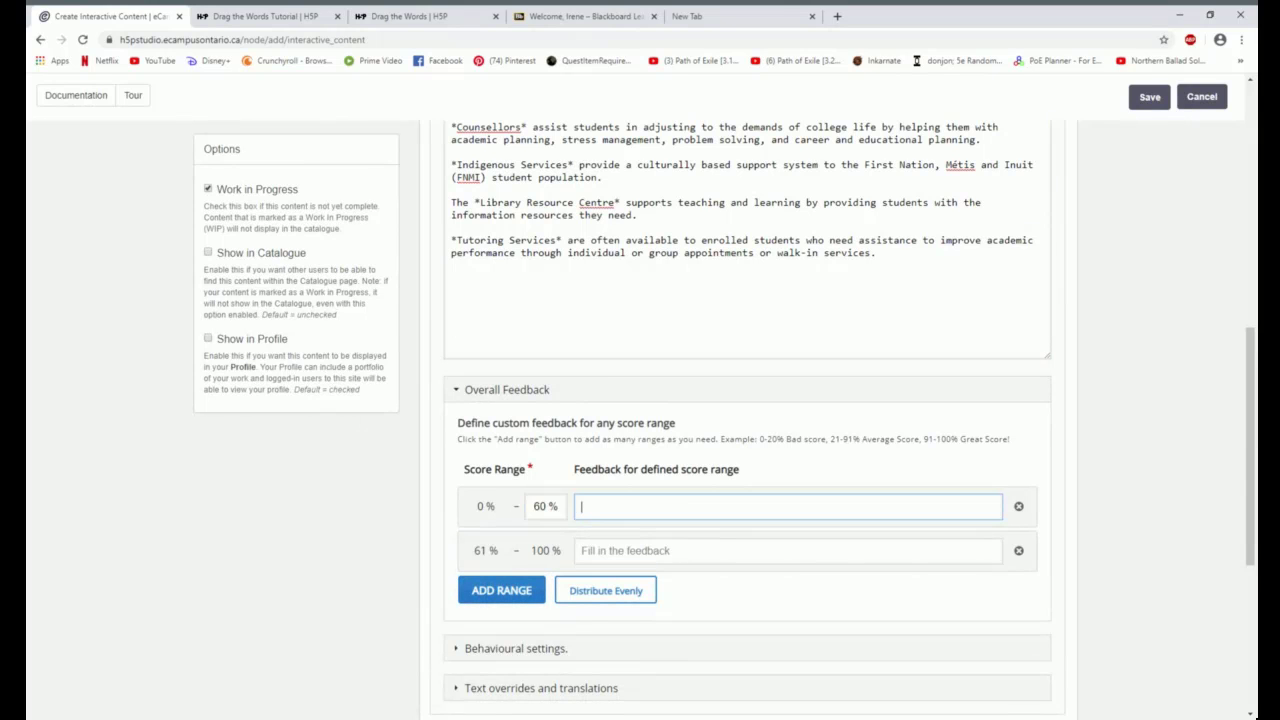
- Enter "Please review the article on Student Service" as the feedback for the 0–60% score range
{"action": "type", "text": "Please review the article on Student SEr"}
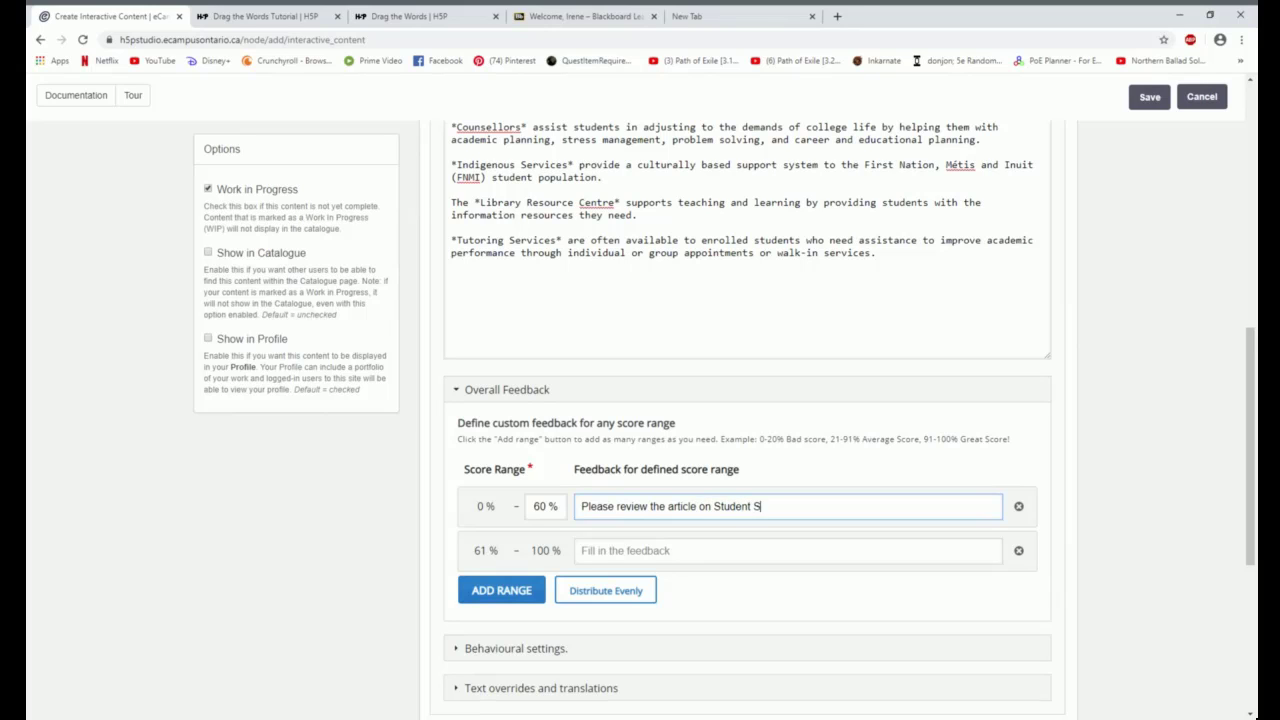
{"action": "key", "text": "BackSpace"}
{"action": "key", "text": "BackSpace"}
{"action": "type", "text": "ervice"}
- Enter "Good Job!" as the feedback for the 61–100% score range
{"action": "left_click", "coordinate": [600, 550]}
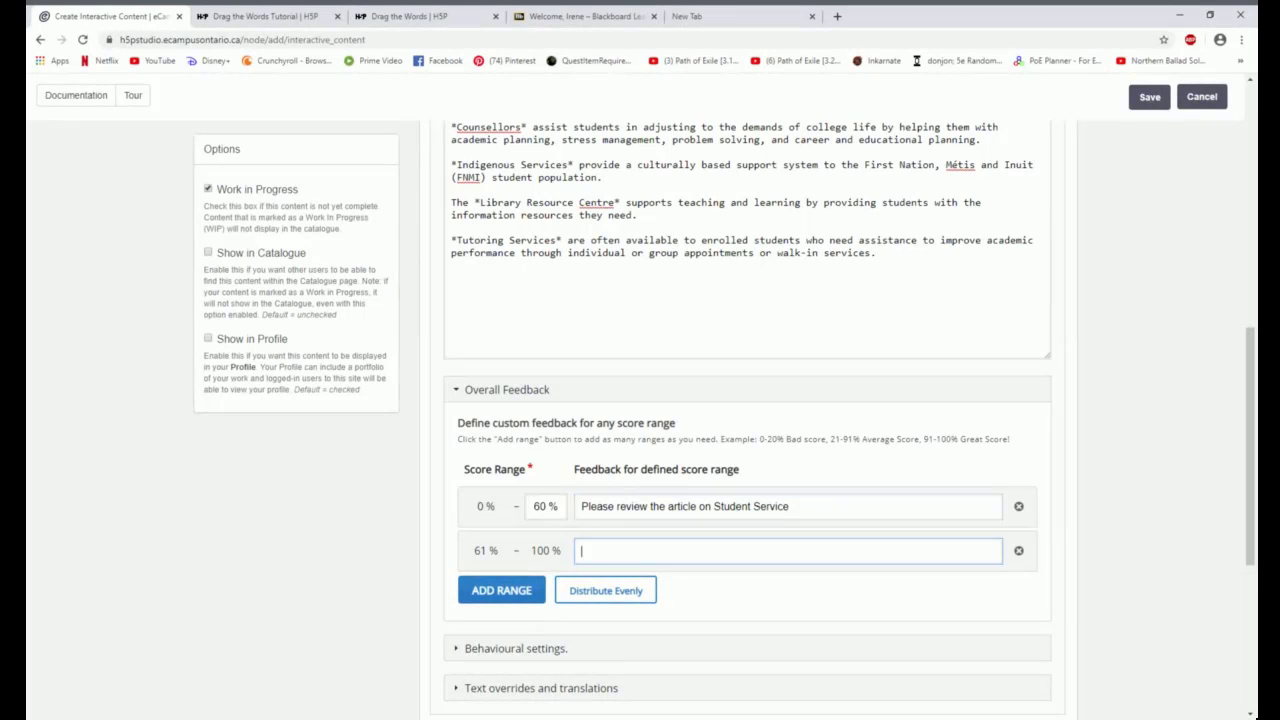
{"action": "type", "text": "Good Jo"}
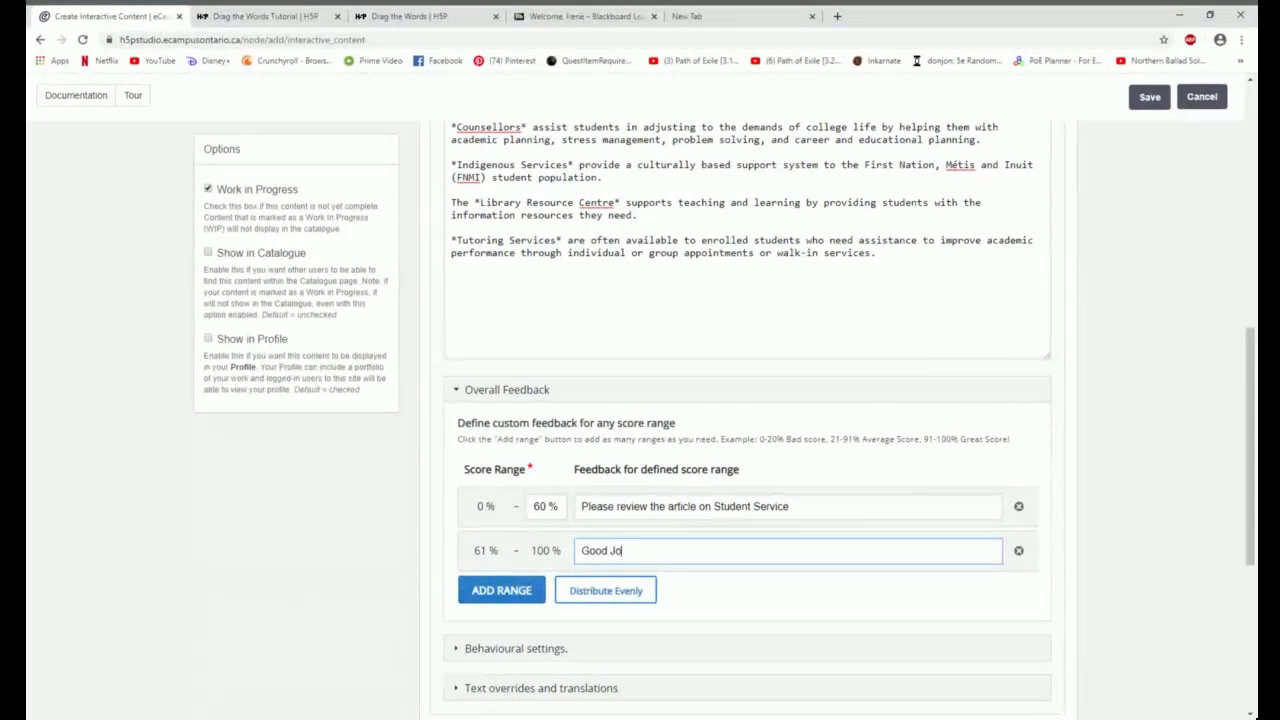
{"action": "type", "text": "b!"}
- Expand the behavioural settings and review them along with the display, download, embed and copyright options
{"action": "scroll", "coordinate": [700, 450], "scroll_direction": "down", "scroll_amount": 2}
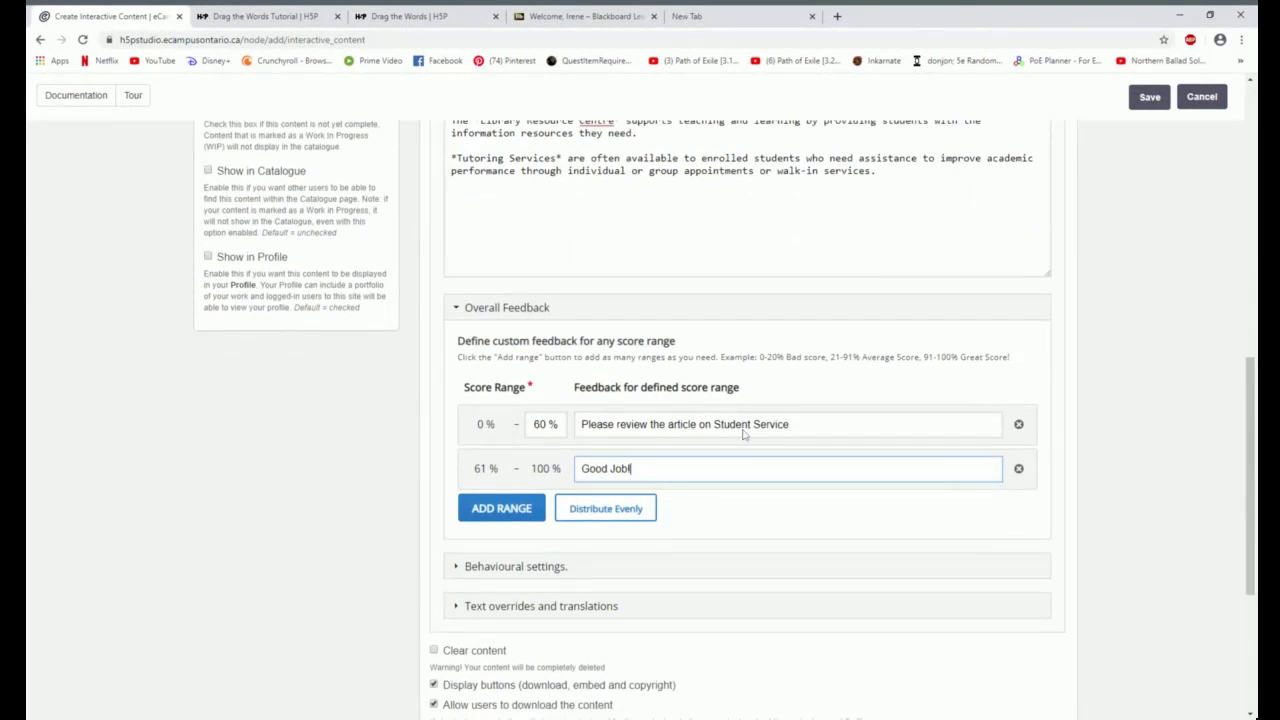
{"action": "left_click", "coordinate": [456, 450]}
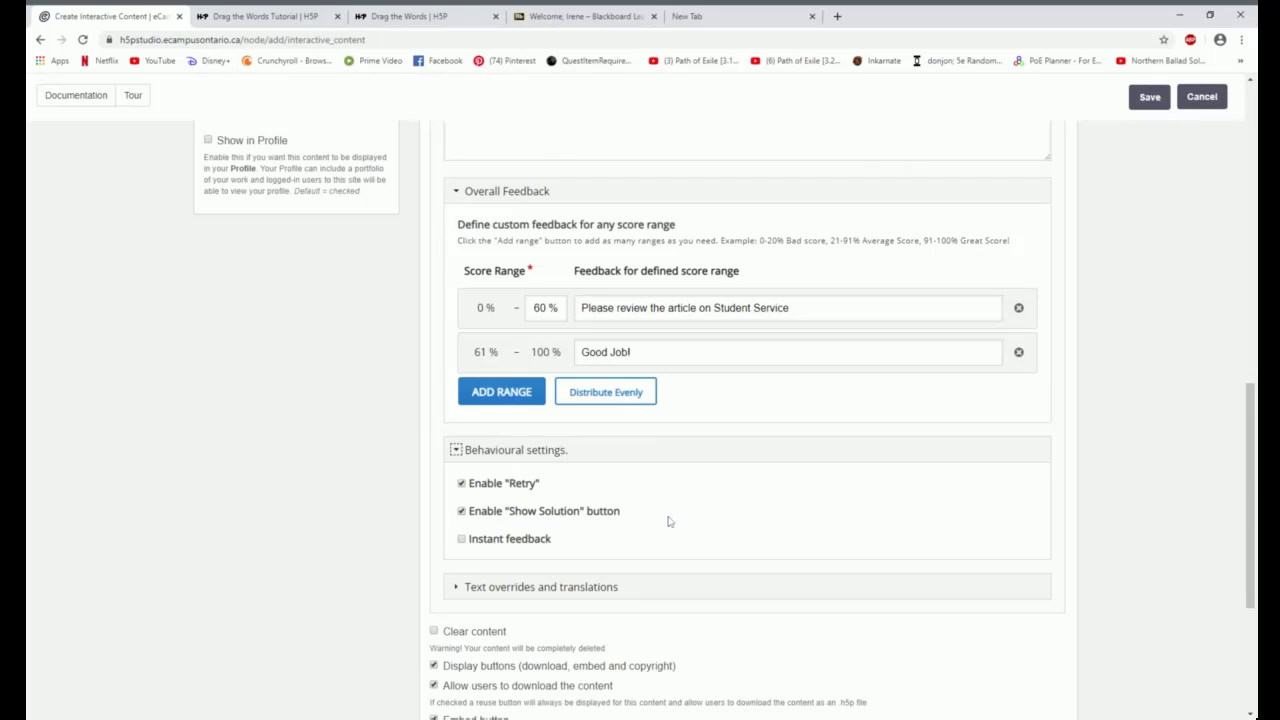
{"action": "scroll", "coordinate": [673, 520], "scroll_direction": "down", "scroll_amount": 3}
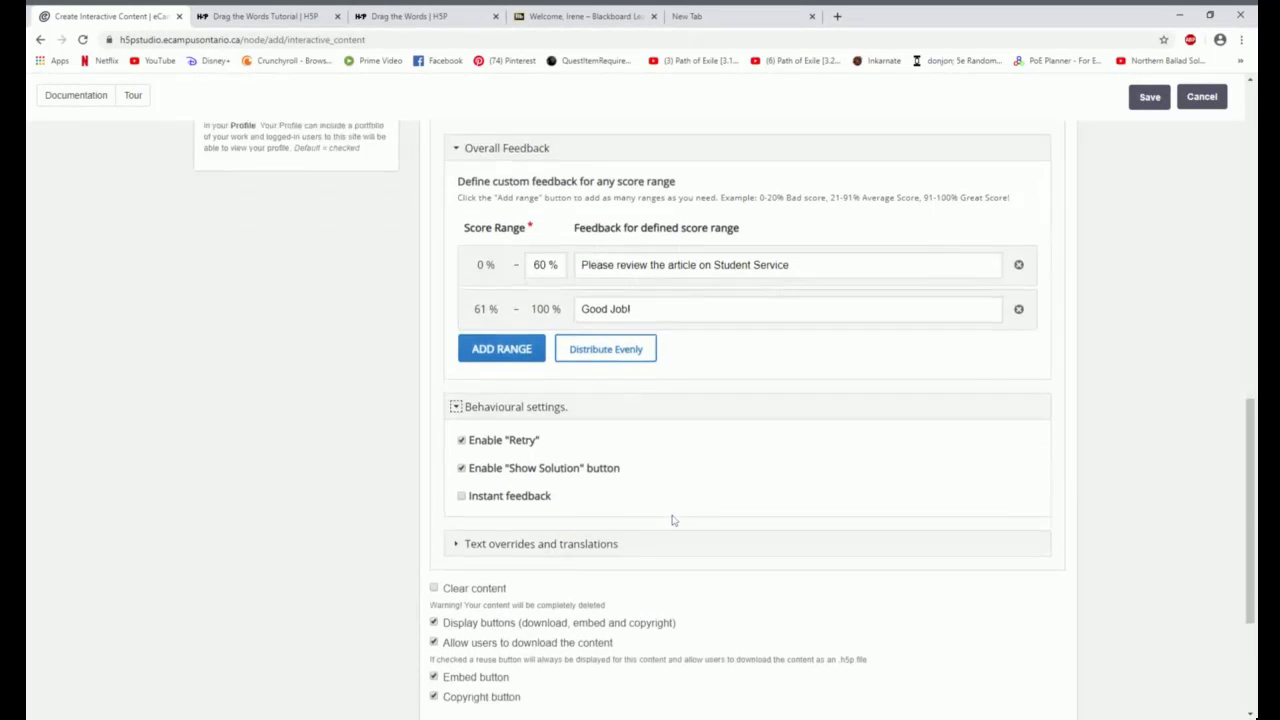
{"action": "scroll", "coordinate": [673, 519], "scroll_direction": "down", "scroll_amount": 1}
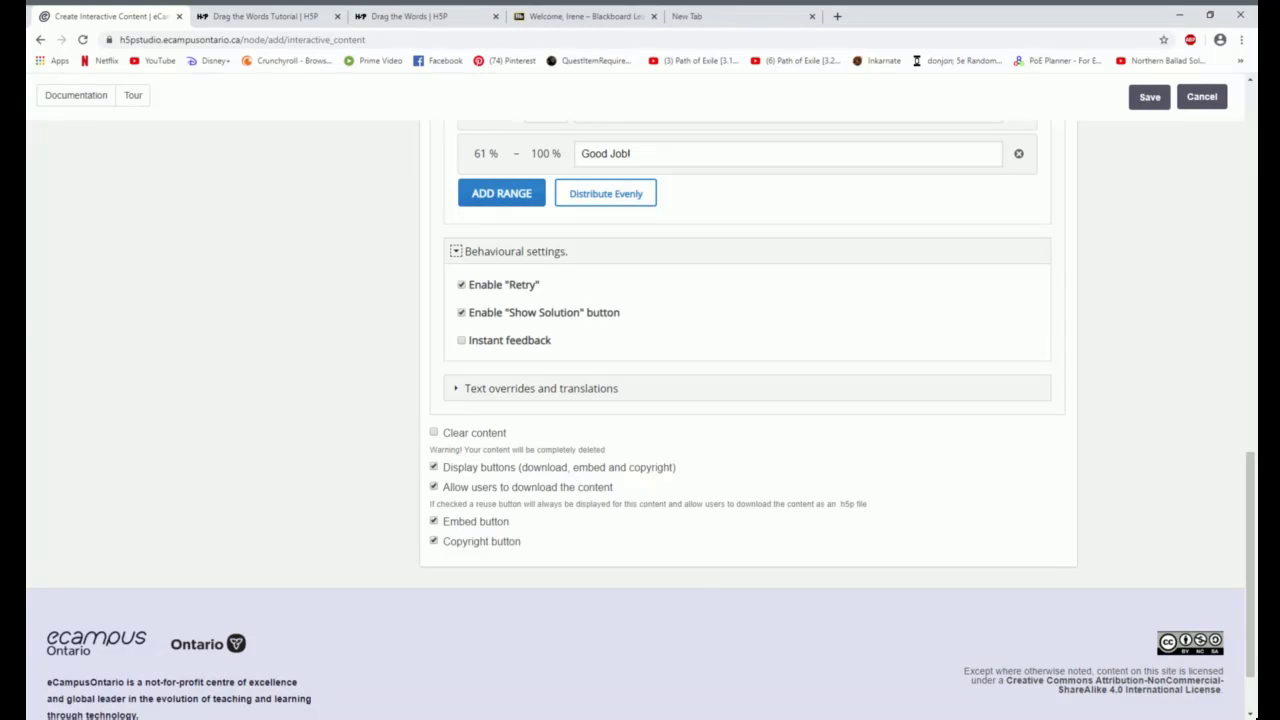
- Copy the activity title "Typical Student Services" into the descriptive title and choose Reference as the subject
{"action": "scroll", "coordinate": [669, 557], "scroll_direction": "up", "scroll_amount": 1}
{"action": "scroll", "coordinate": [669, 557], "scroll_direction": "up", "scroll_amount": 10}
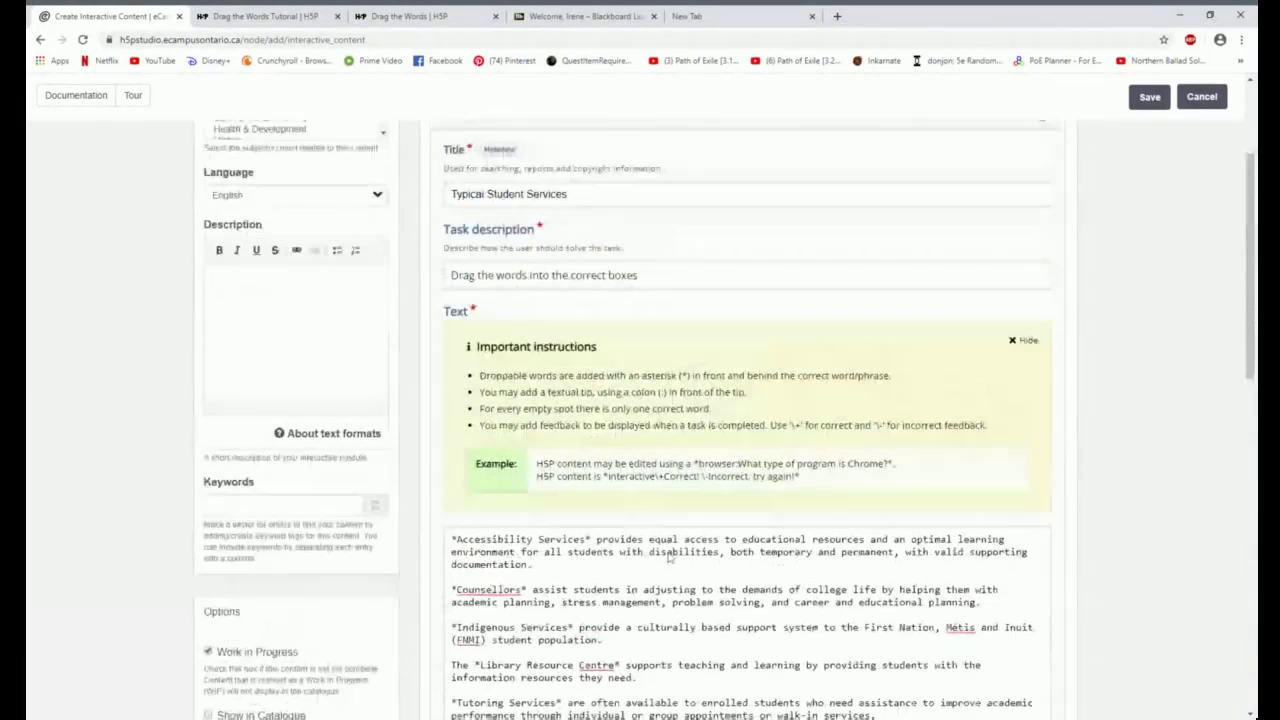
{"action": "scroll", "coordinate": [669, 559], "scroll_direction": "up", "scroll_amount": 3}
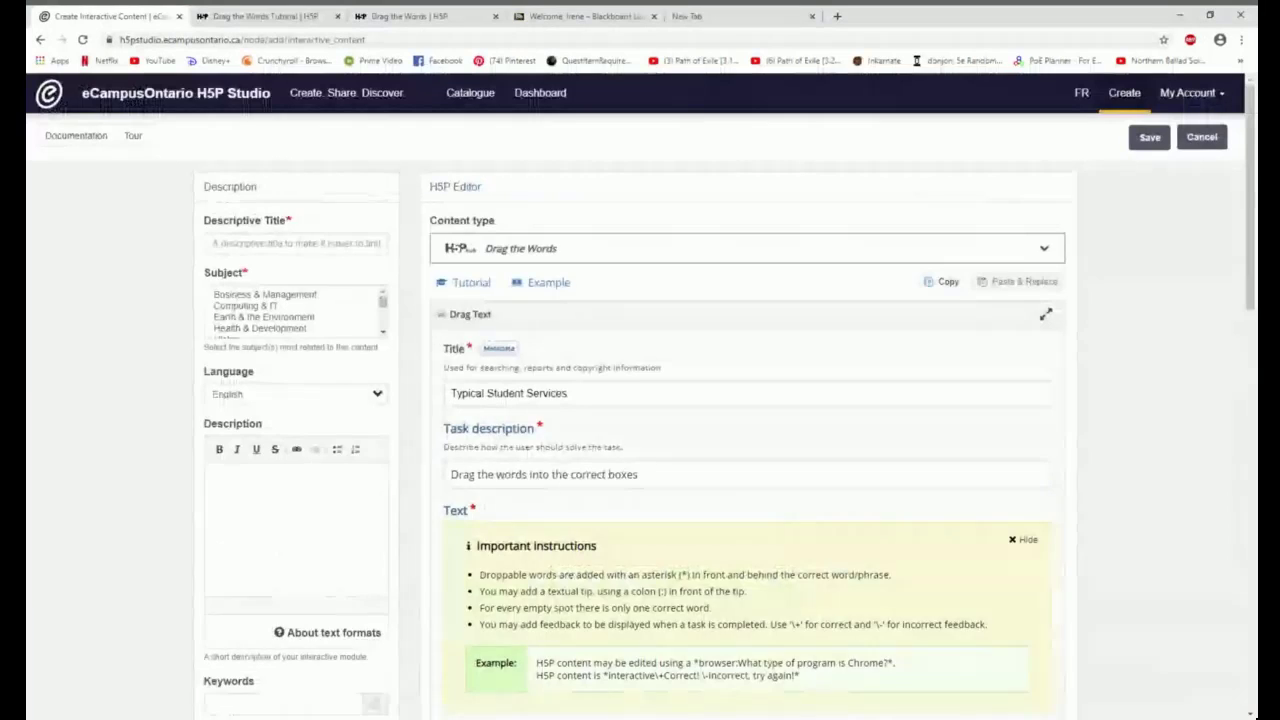
{"action": "left_click", "coordinate": [296, 243]}
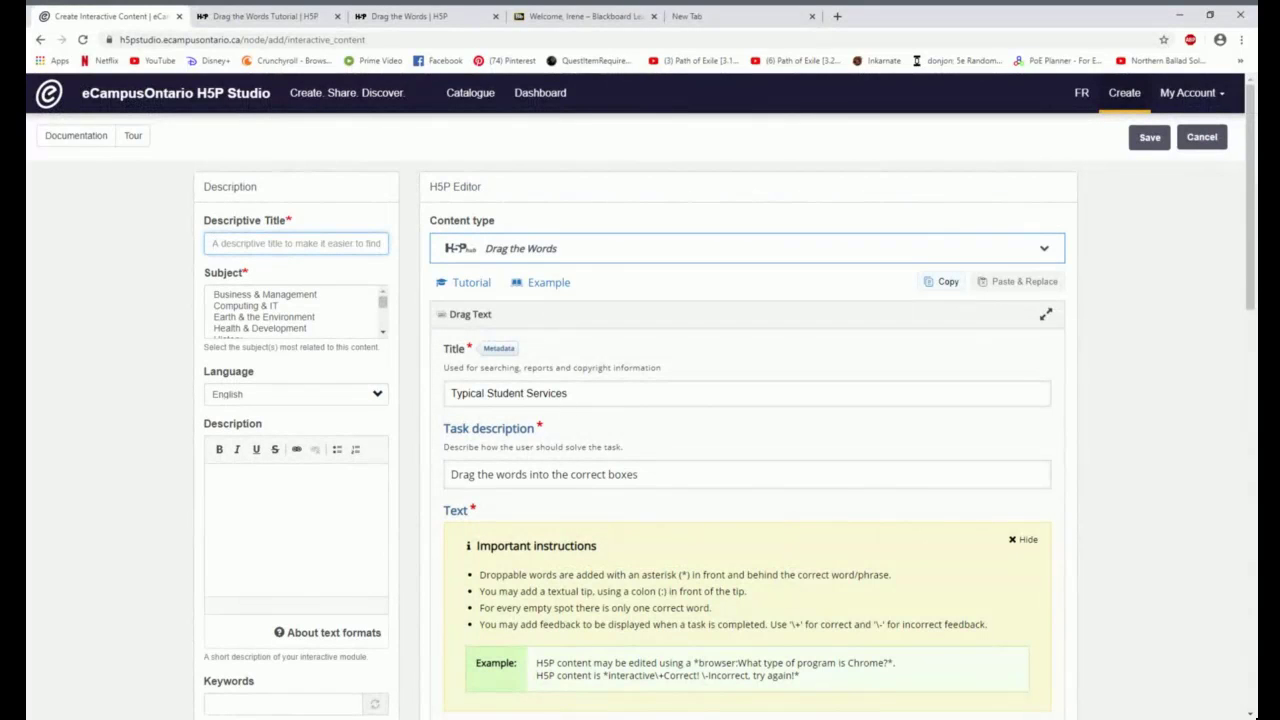
{"action": "left_click_drag", "start_coordinate": [580, 393], "coordinate": [400, 396]}
{"action": "key", "text": "ctrl+c"}
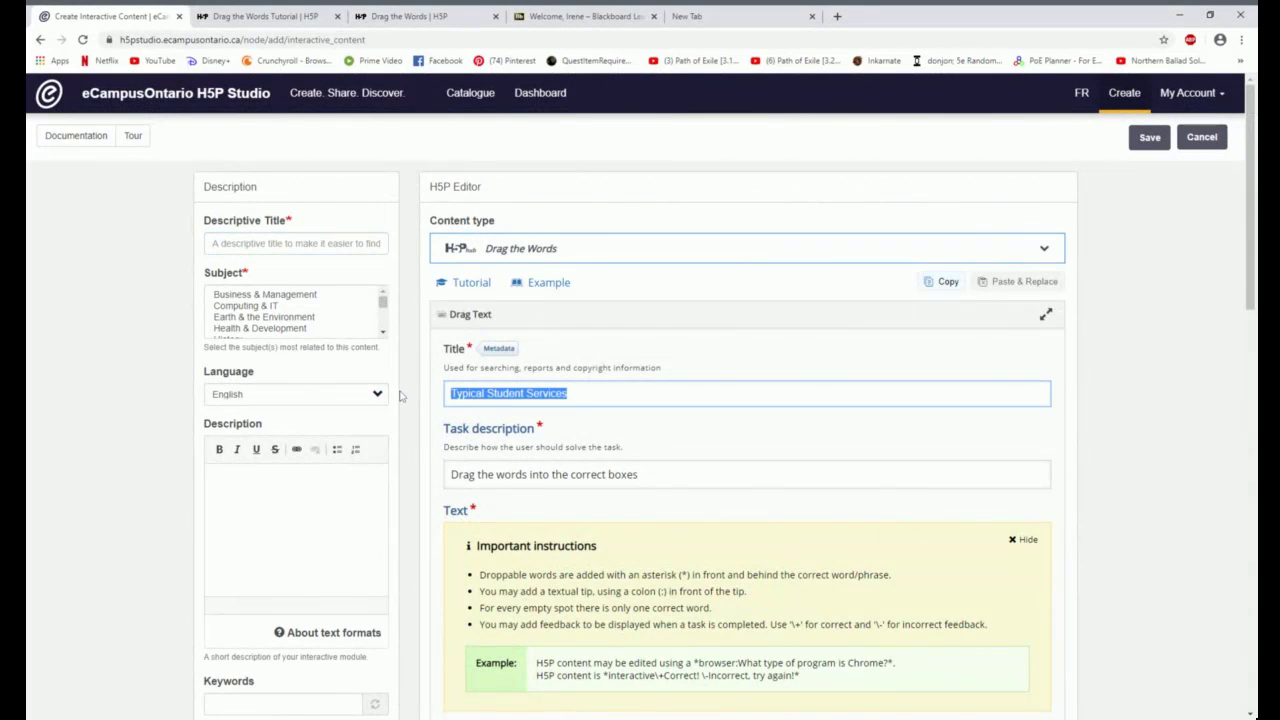
{"action": "left_click", "coordinate": [268, 245]}
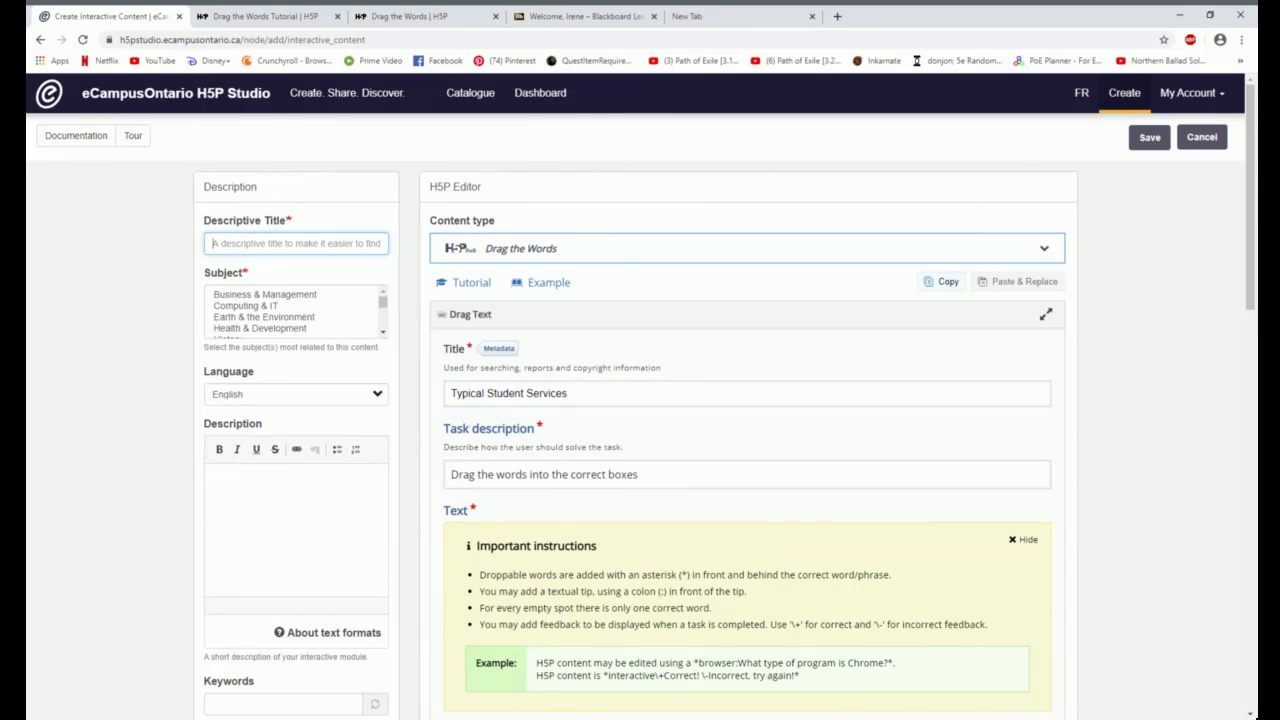
{"action": "key", "text": "ctrl+v"}
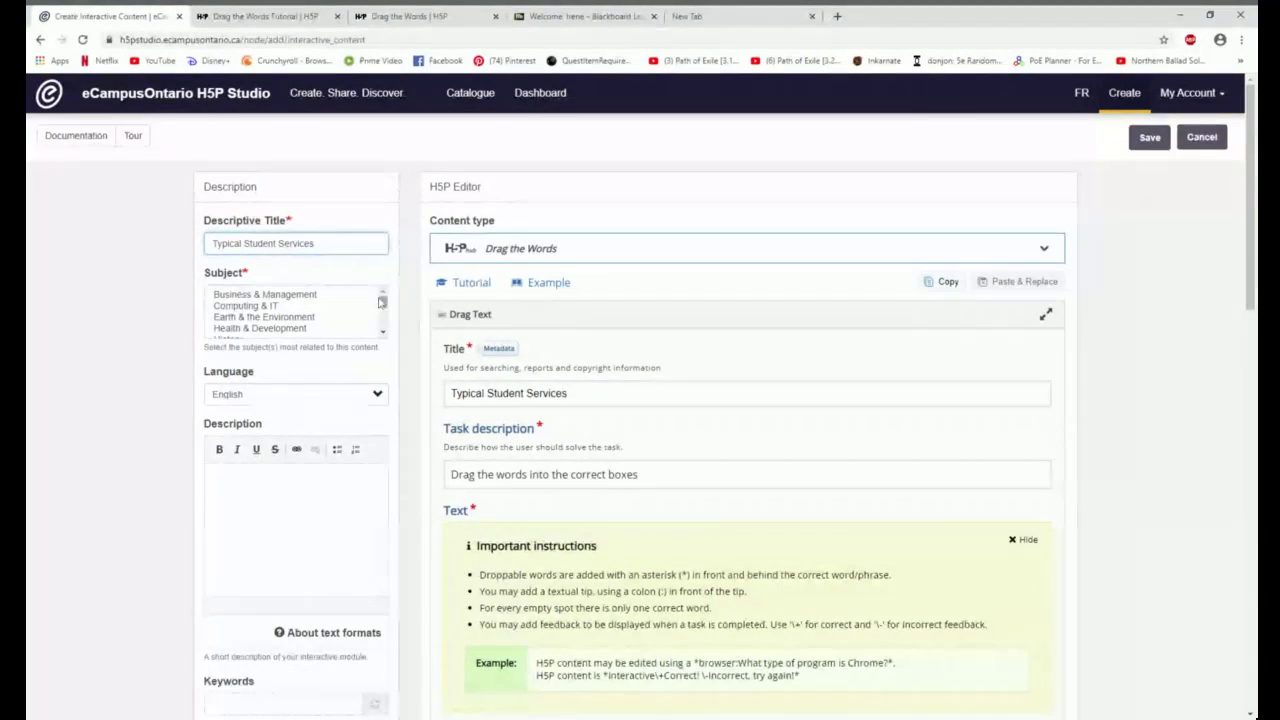
{"action": "left_click_drag", "start_coordinate": [383, 303], "coordinate": [388, 326]}
{"action": "left_click", "coordinate": [232, 318]}
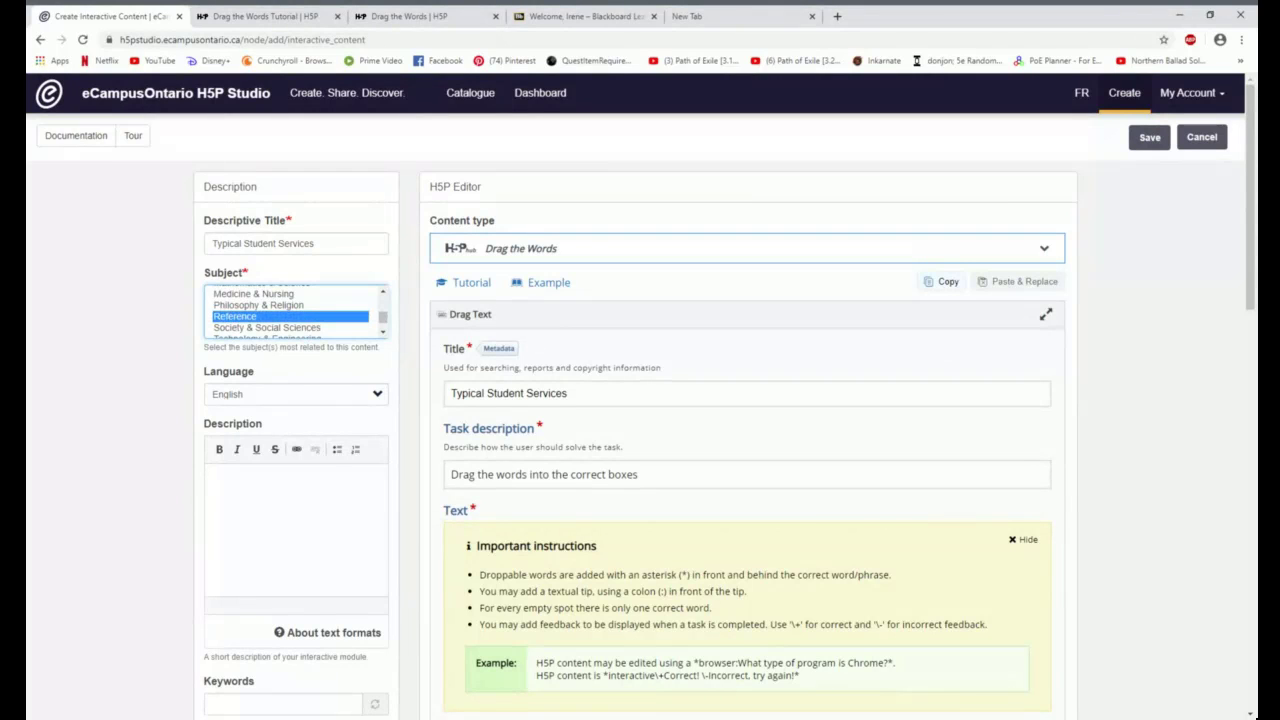
- Enter the description "Drag and drop the names of the student services department with the right description."
{"action": "left_click", "coordinate": [290, 500]}
{"action": "type", "text": "Drag"}
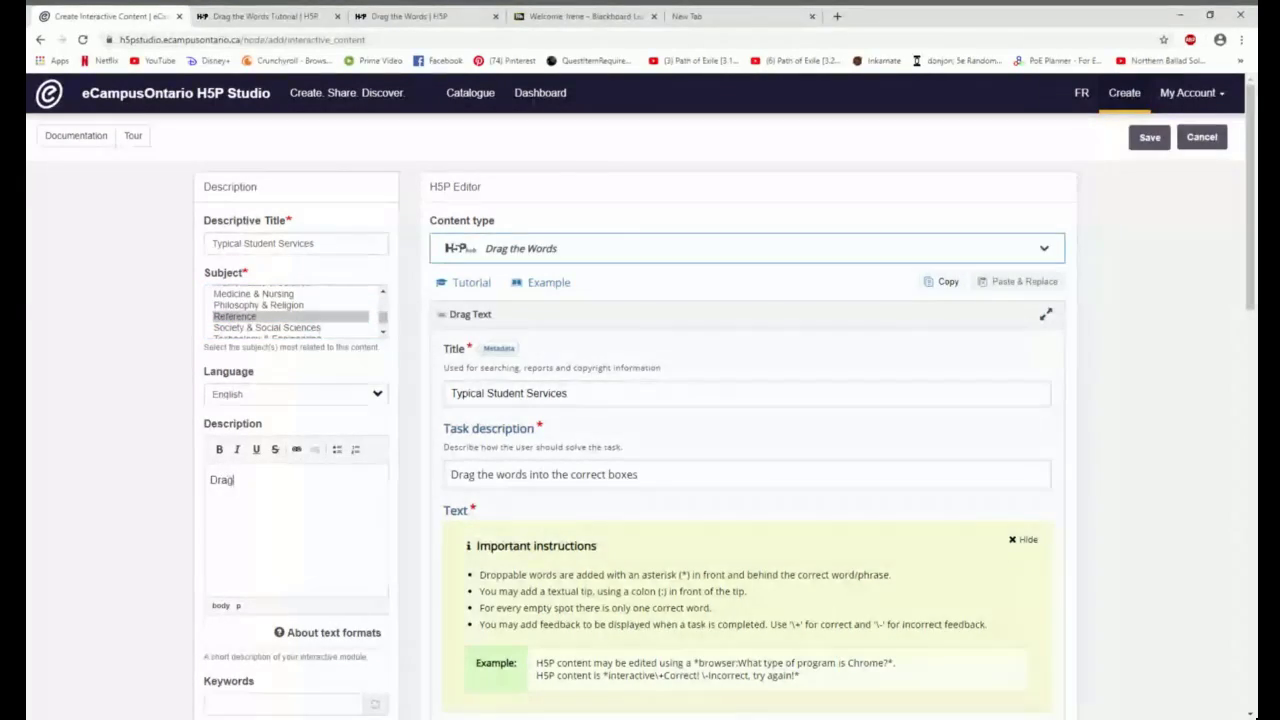
{"action": "type", "text": " and drop the "}
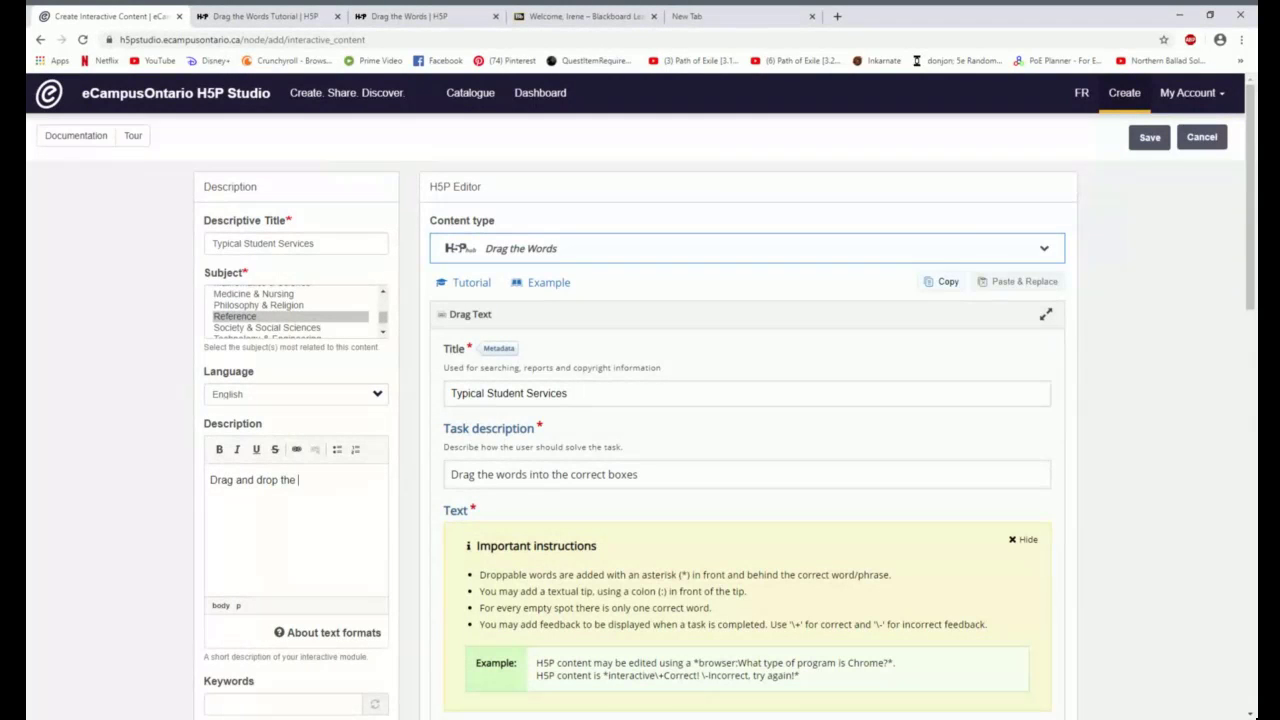
{"action": "type", "text": "names of the student servic"}
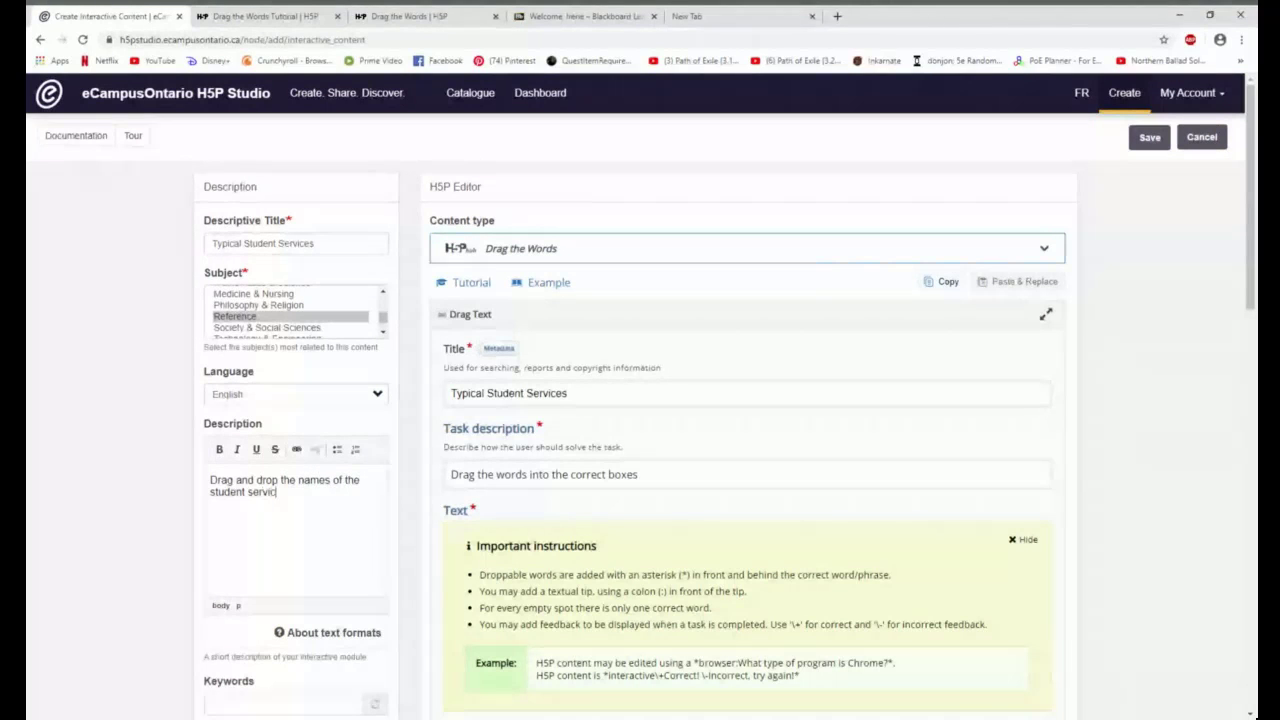
{"action": "type", "text": "es department with the right des"}
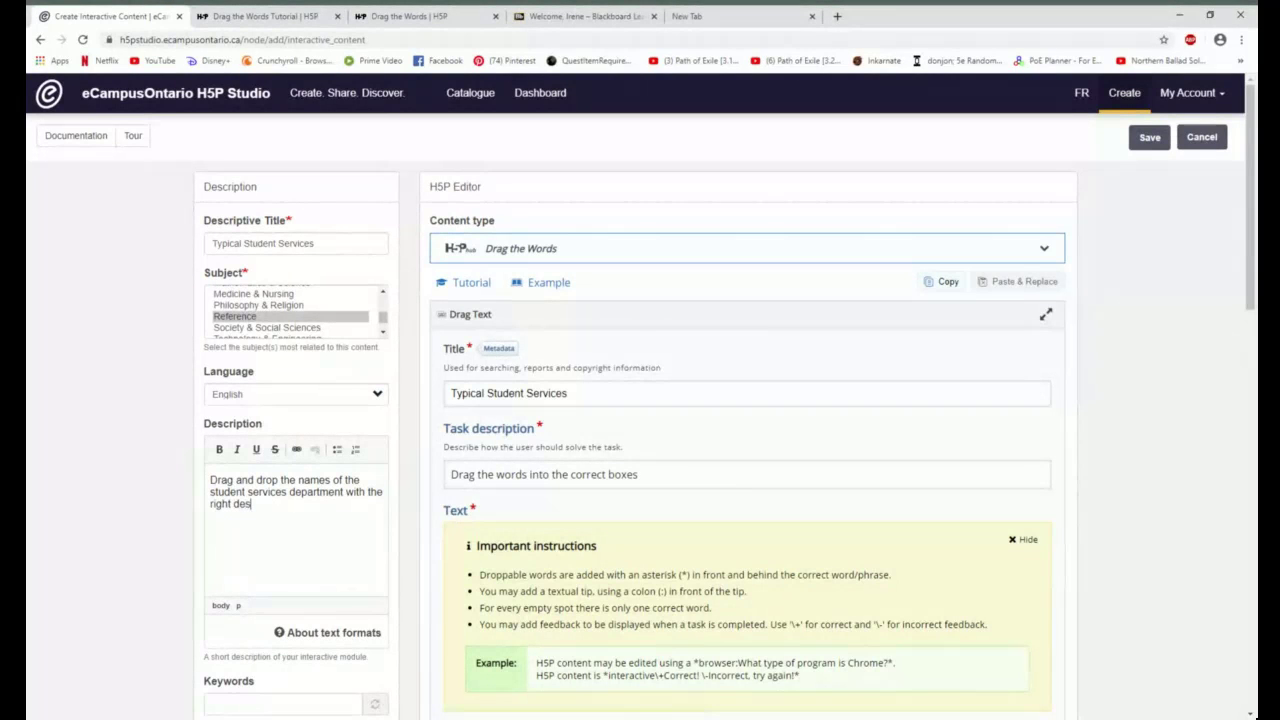
{"action": "type", "text": "cription."}
- Turn off Work in Progress, enable Show in Catalogue and Show in Profile, and save the activity
{"action": "scroll", "coordinate": [640, 400], "scroll_direction": "down", "scroll_amount": 3}
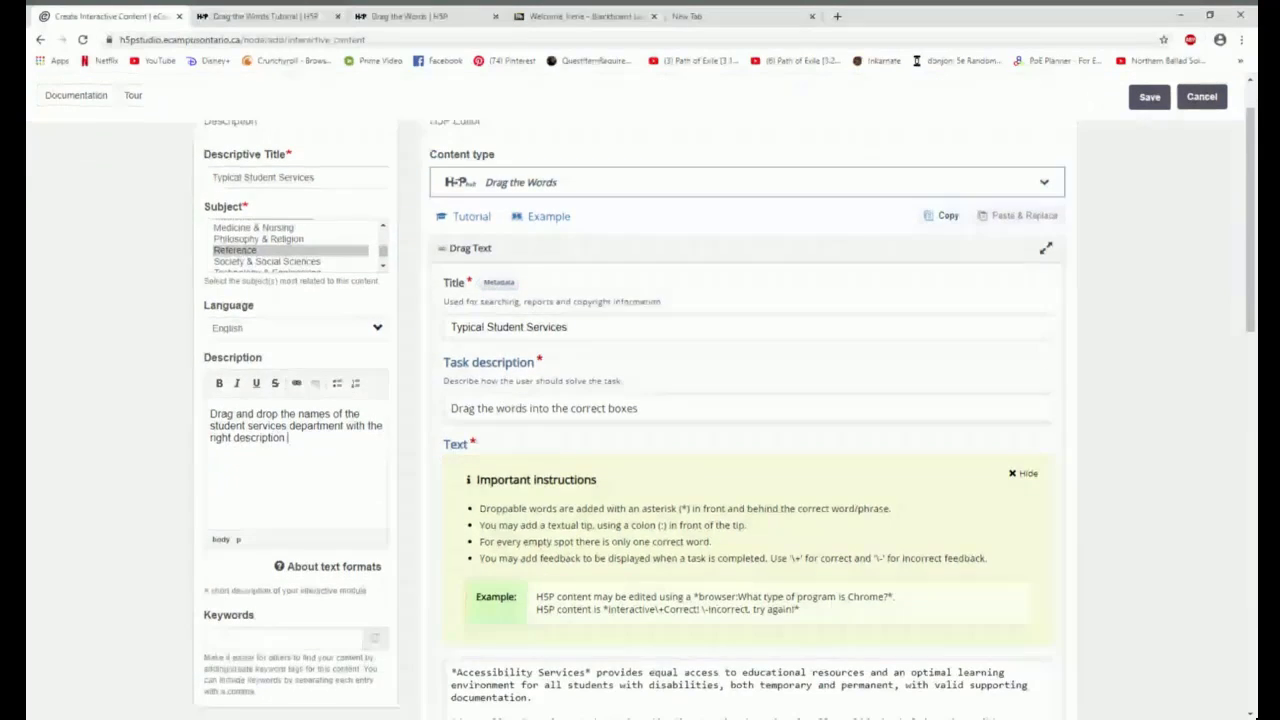
{"action": "scroll", "coordinate": [323, 533], "scroll_direction": "down", "scroll_amount": 2}
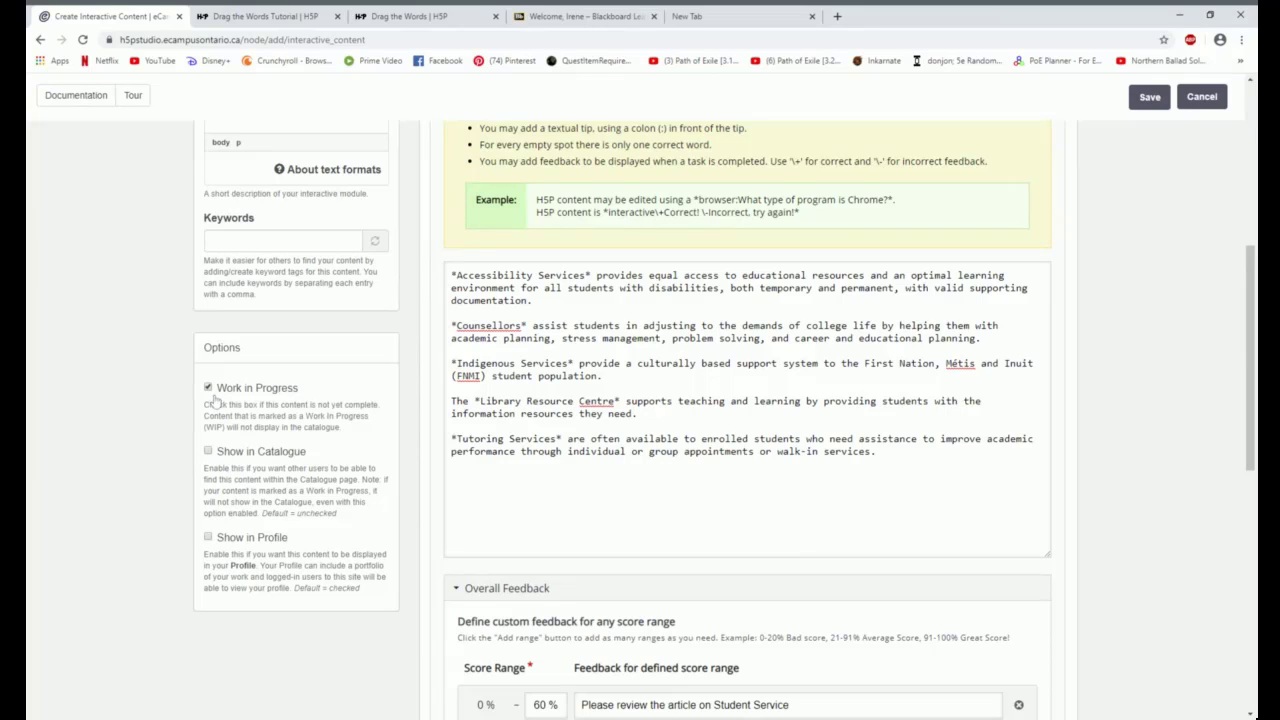
{"action": "left_click", "coordinate": [208, 452]}
{"action": "left_click", "coordinate": [208, 537]}
{"action": "scroll", "coordinate": [1200, 350], "scroll_direction": "up", "scroll_amount": 5}
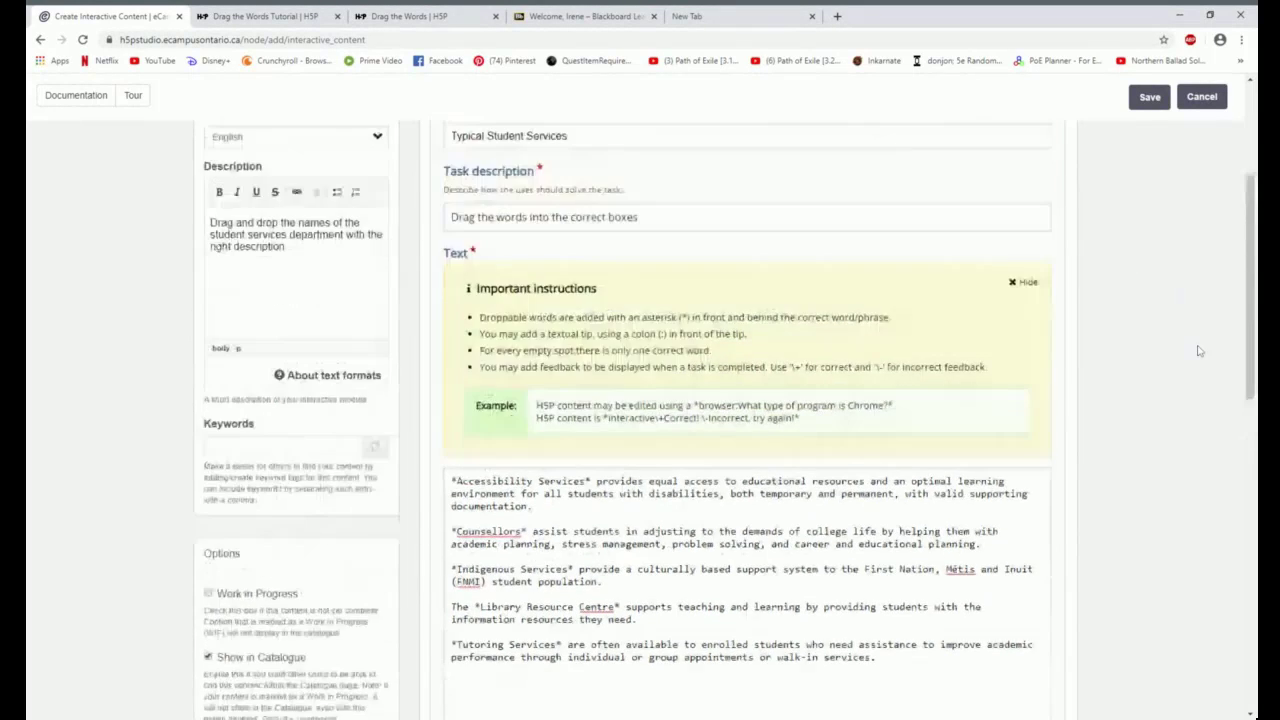
{"action": "left_click", "coordinate": [1150, 139]}
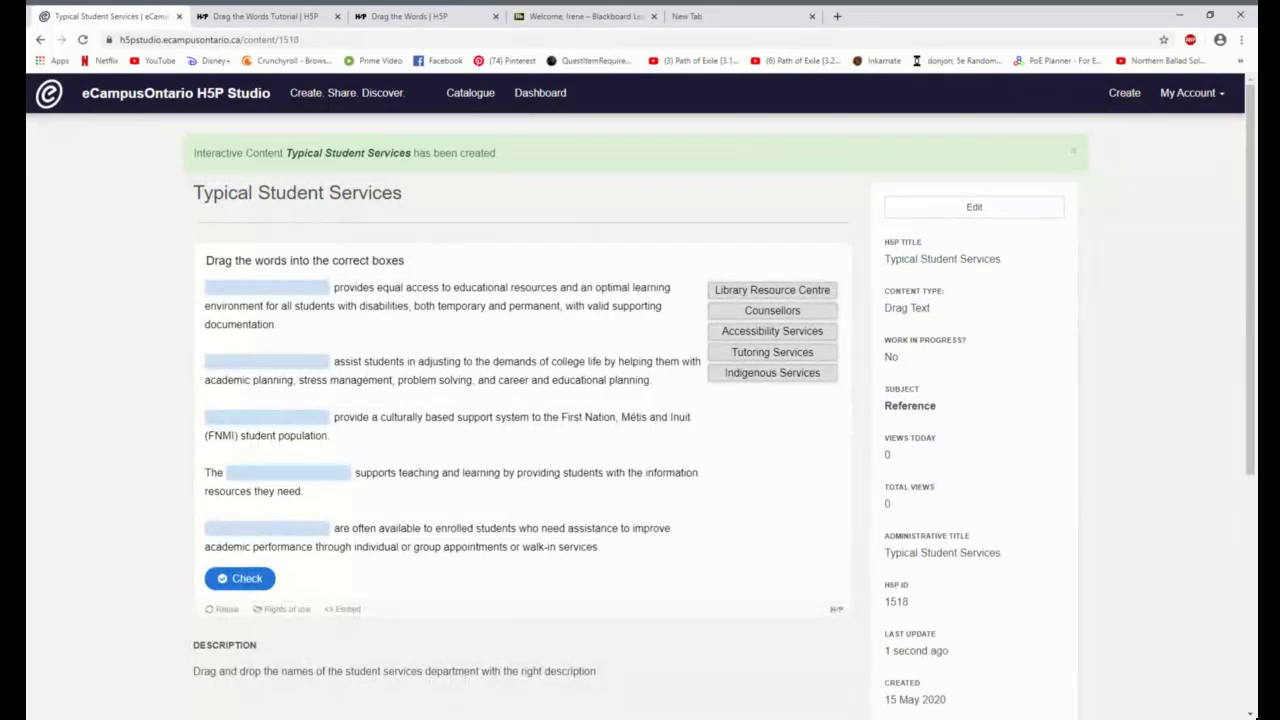
- View the embed code of the saved activity and close it
{"action": "left_click", "coordinate": [348, 612]}
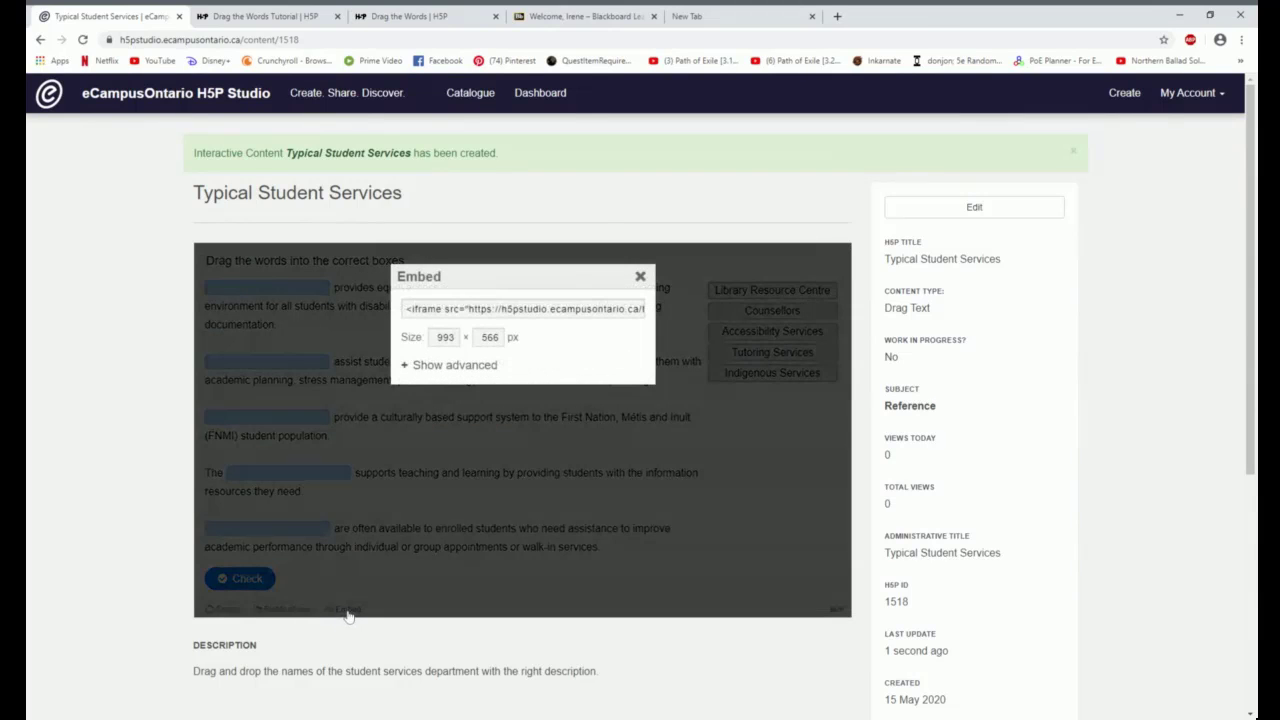
{"action": "left_click", "coordinate": [640, 277]}
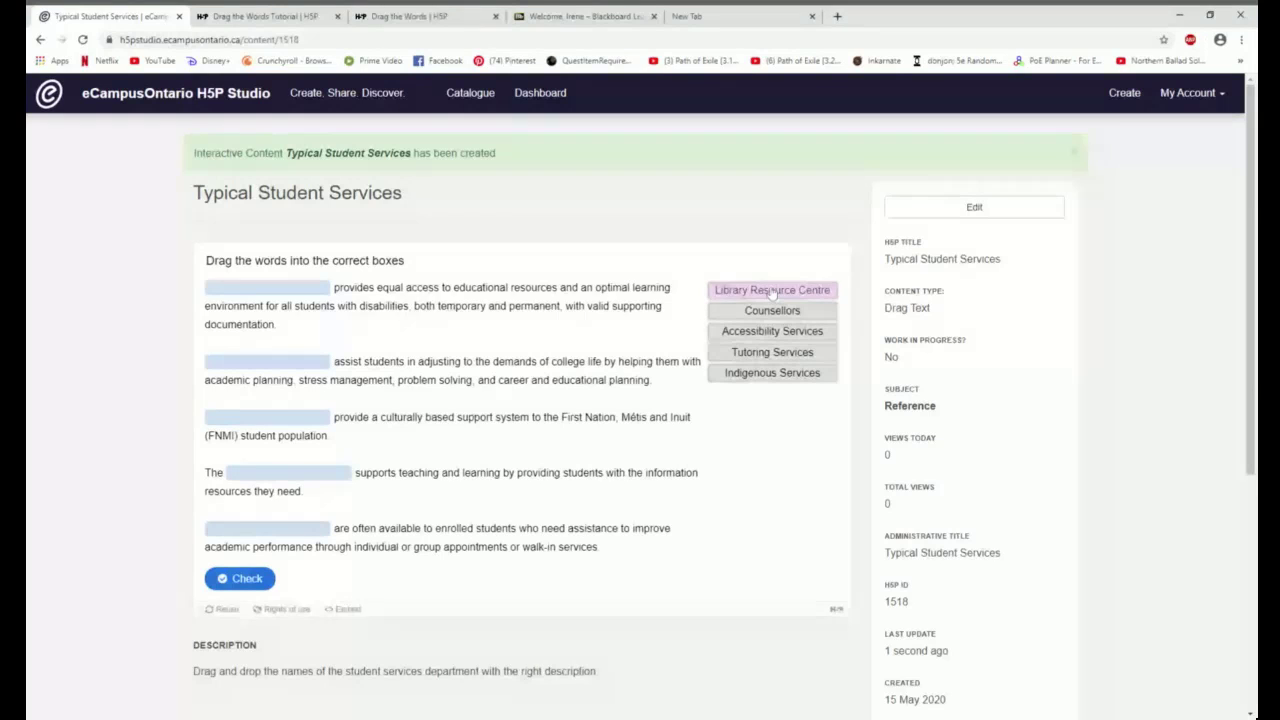
- Fill the blanks in order with Library Resource Centre, Counsellors, Indigenous Services, Tutoring Services and Accessibility Services, and check the answers
{"action": "left_click_drag", "start_coordinate": [775, 292], "coordinate": [268, 291]}
{"action": "left_click_drag", "start_coordinate": [781, 293], "coordinate": [268, 368]}
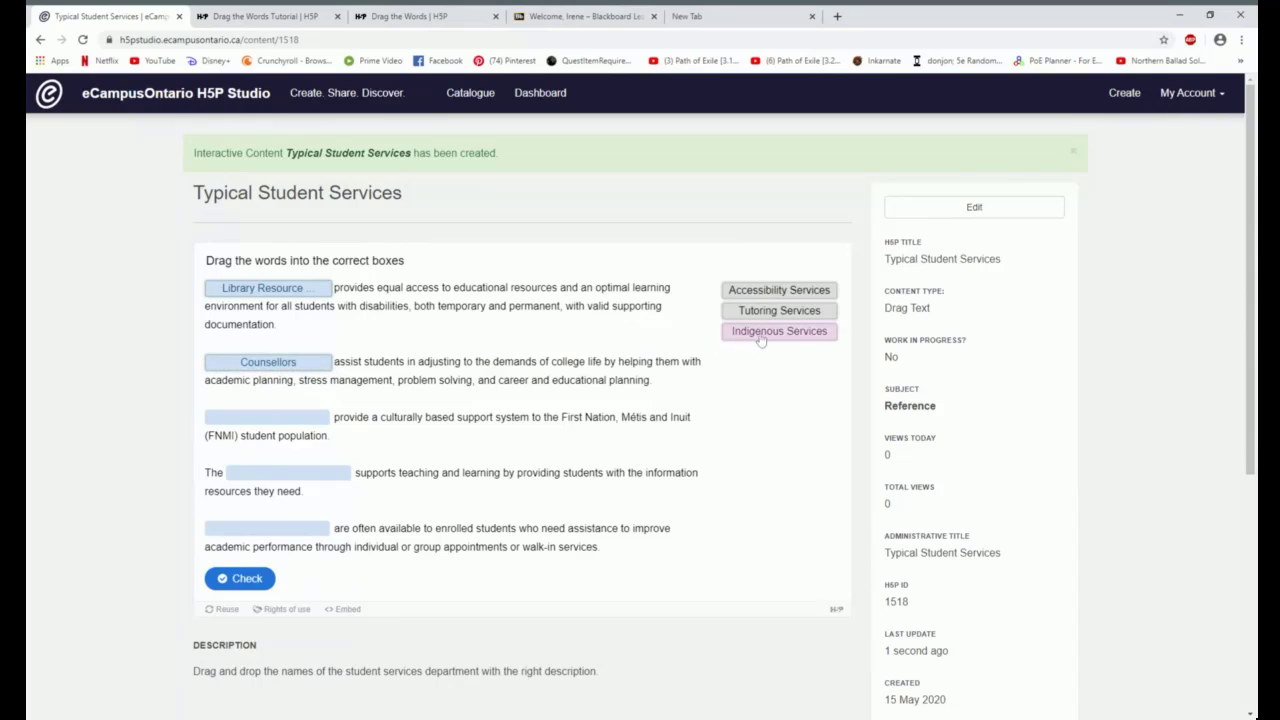
{"action": "left_click_drag", "start_coordinate": [765, 334], "coordinate": [230, 417]}
{"action": "left_click_drag", "start_coordinate": [748, 291], "coordinate": [260, 538]}
{"action": "left_click_drag", "start_coordinate": [791, 305], "coordinate": [286, 466]}
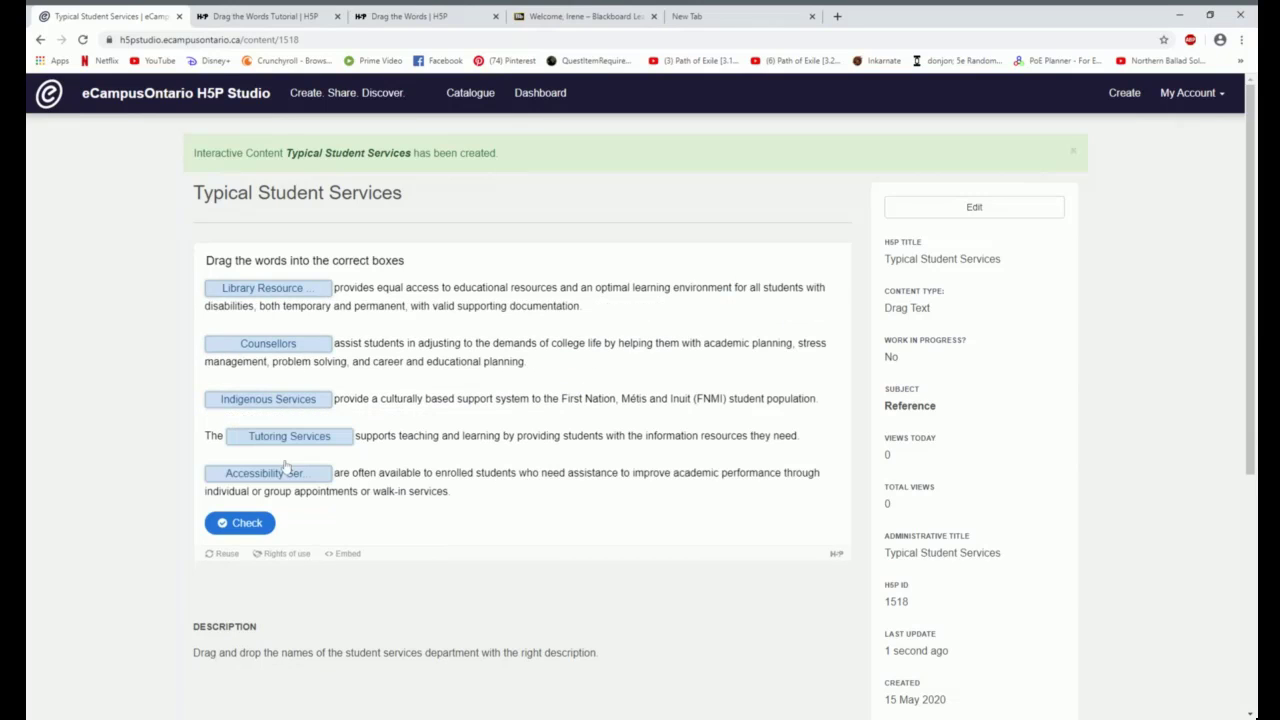
{"action": "left_click", "coordinate": [239, 524]}
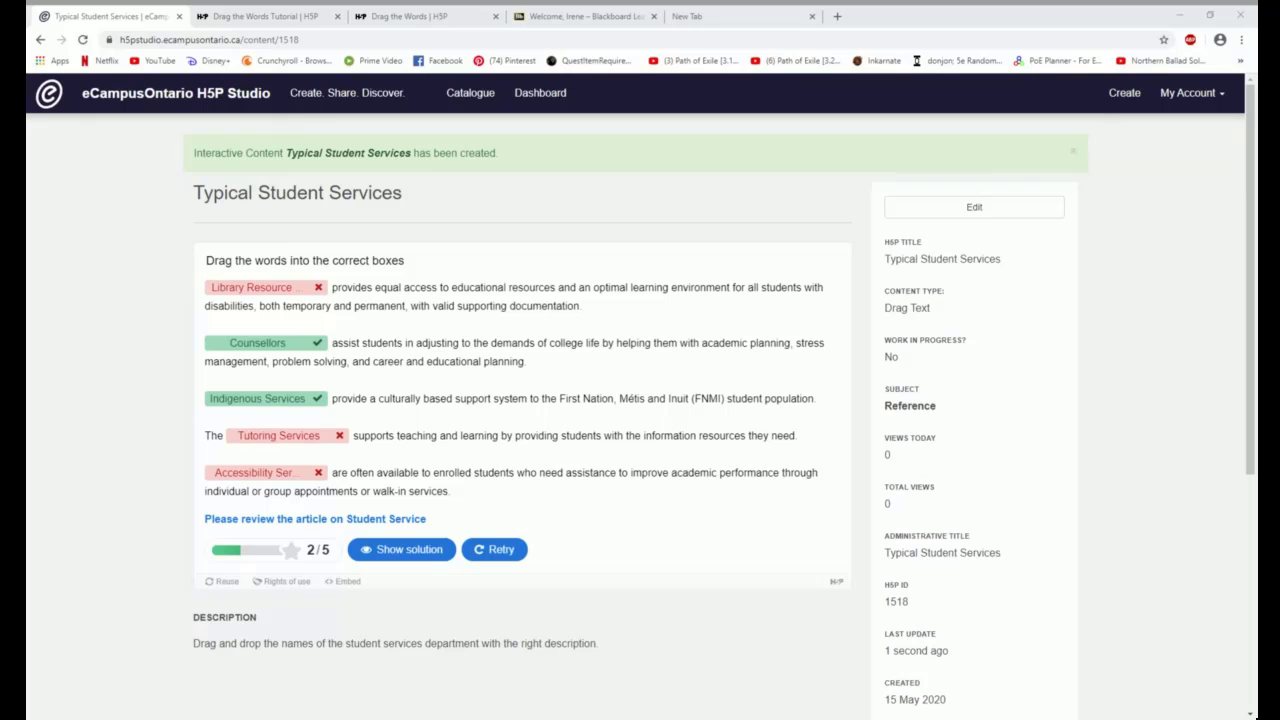
- Retry with Tutoring Services, Accessibility Services, Library Resource Centre, Indigenous Services and Counsellors in order, check the answers and reset the exercise
{"action": "left_click", "coordinate": [497, 549]}
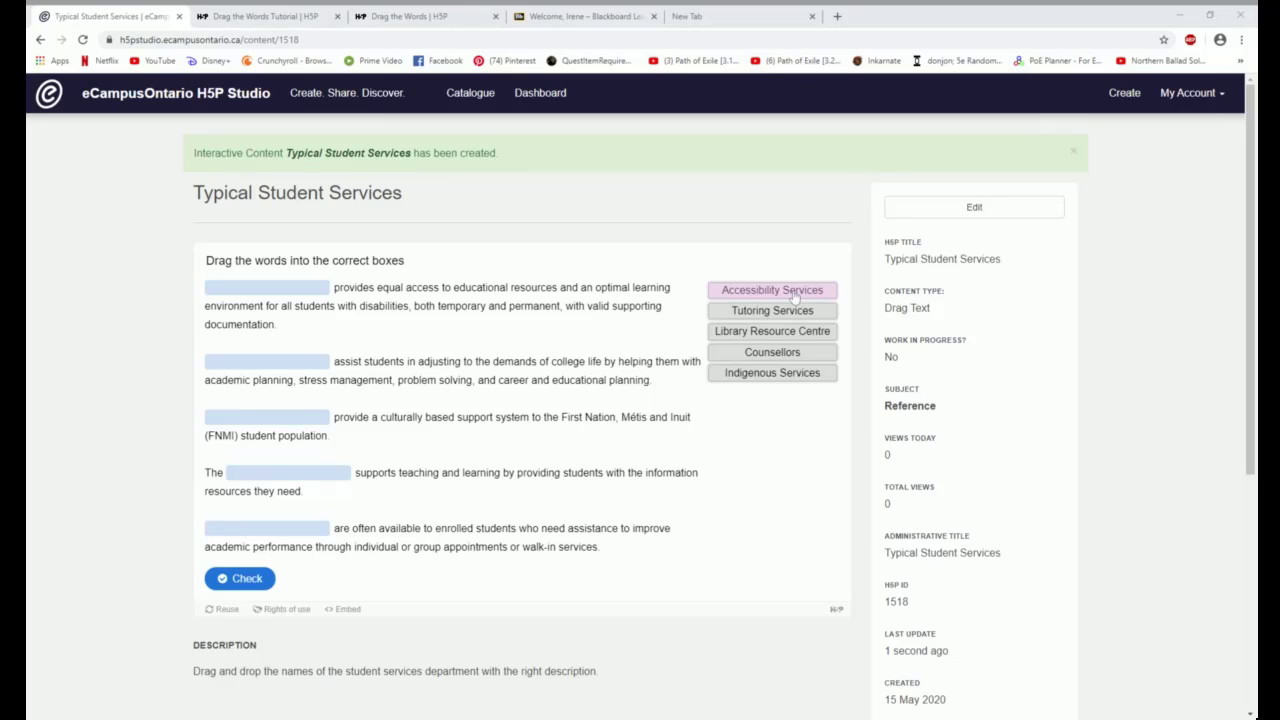
{"action": "left_click_drag", "start_coordinate": [772, 289], "coordinate": [266, 361]}
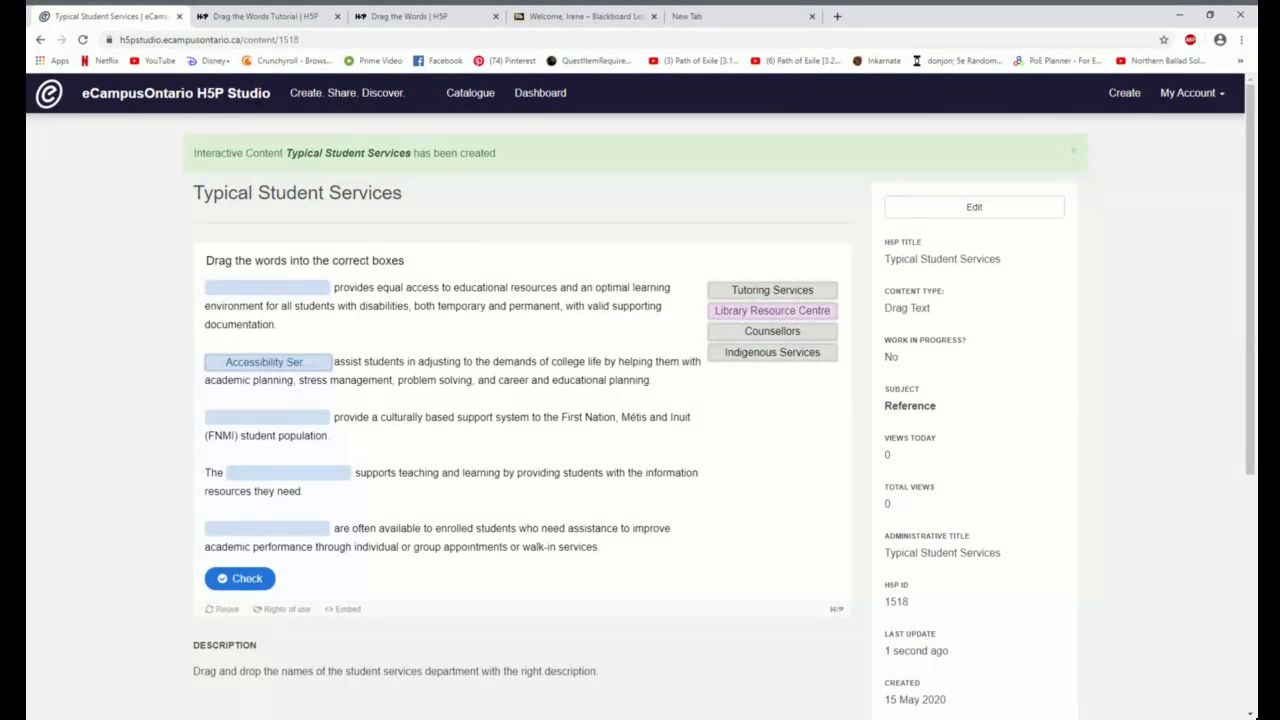
{"action": "left_click_drag", "start_coordinate": [773, 312], "coordinate": [292, 417]}
{"action": "left_click_drag", "start_coordinate": [766, 340], "coordinate": [300, 474]}
{"action": "left_click_drag", "start_coordinate": [778, 298], "coordinate": [295, 290]}
{"action": "left_click_drag", "start_coordinate": [814, 298], "coordinate": [240, 515]}
{"action": "left_click", "coordinate": [237, 520]}
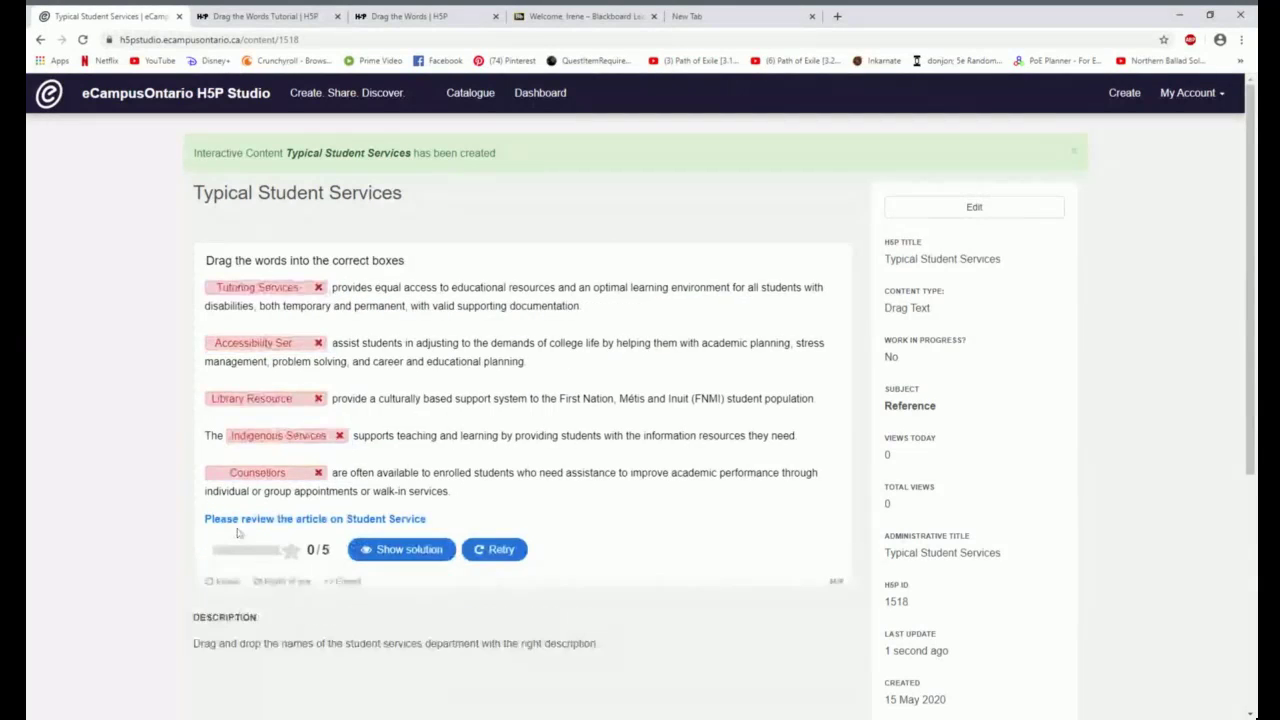
{"action": "left_click", "coordinate": [495, 553]}
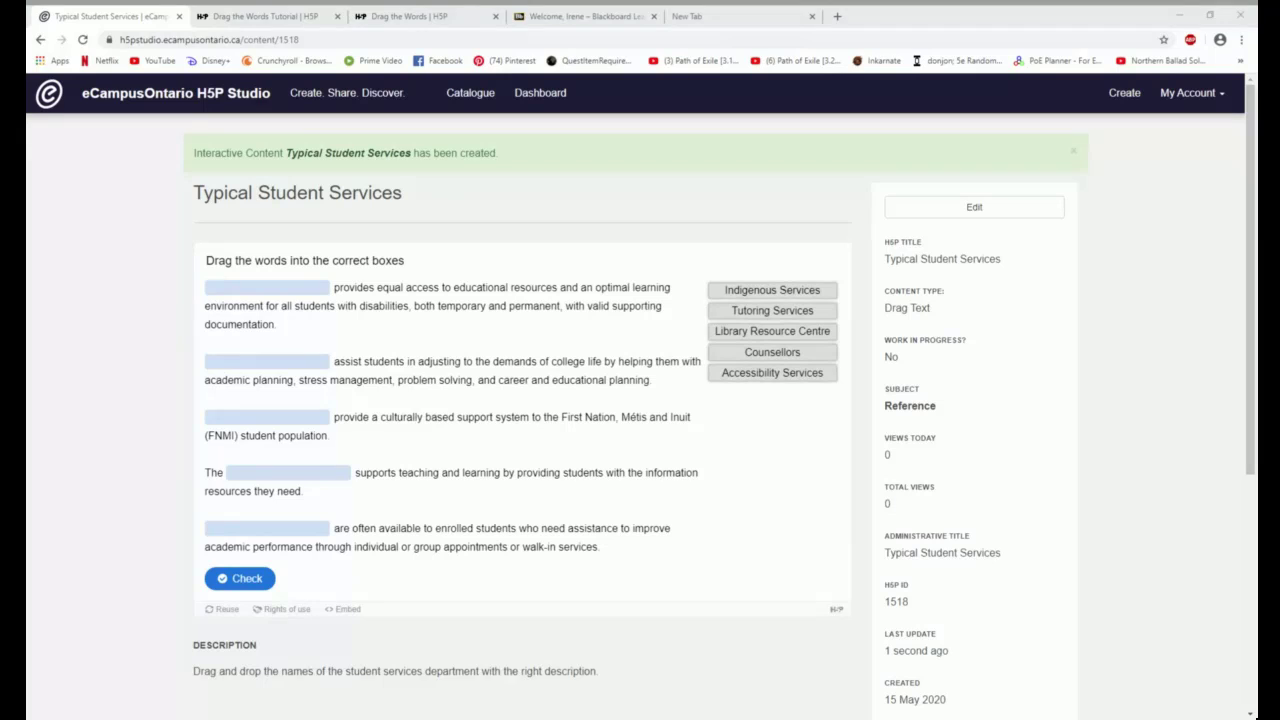
- Start new interactive content with Quiz (Question Set) as the content type
{"action": "left_click", "coordinate": [1142, 108]}
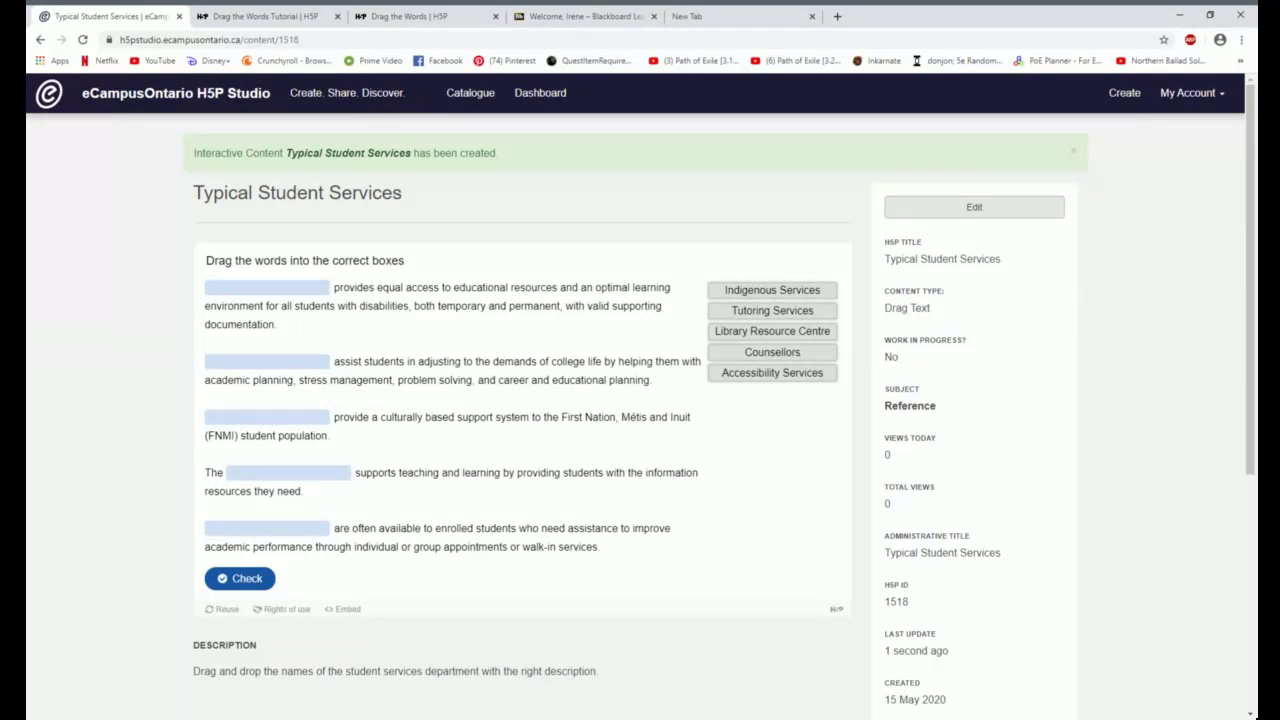
{"action": "left_click", "coordinate": [1124, 93]}
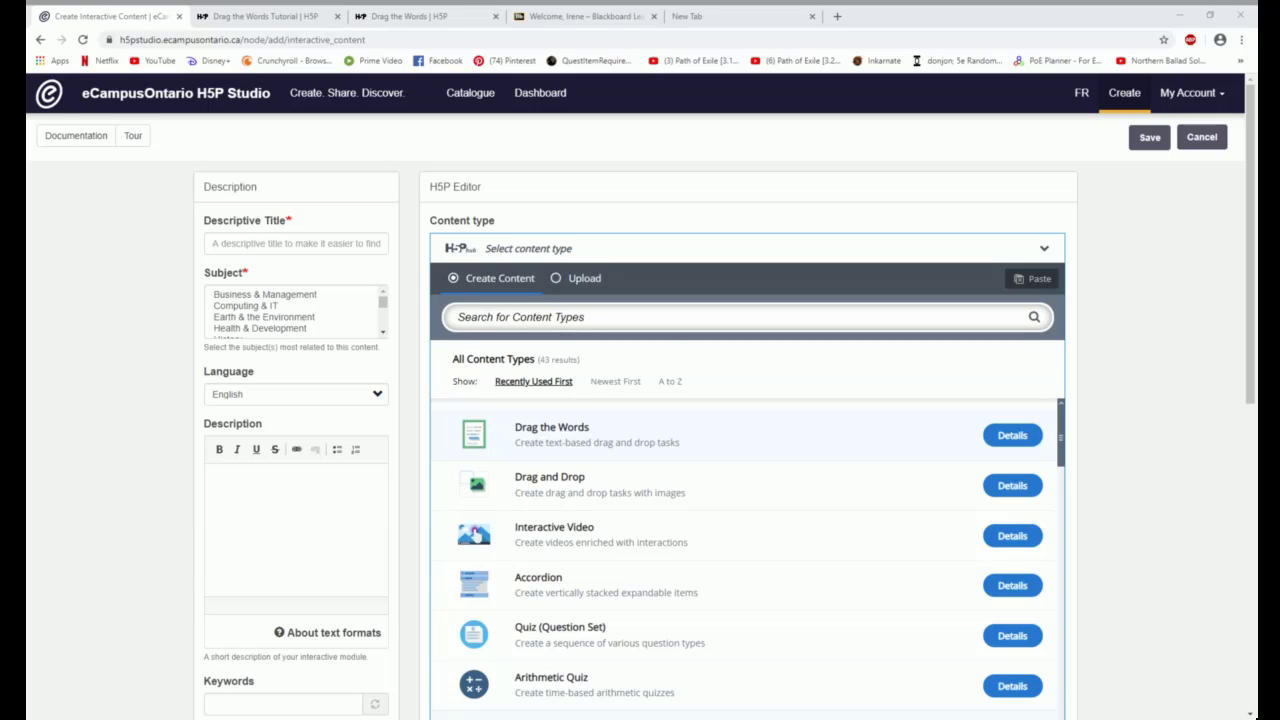
{"action": "left_click", "coordinate": [535, 641]}
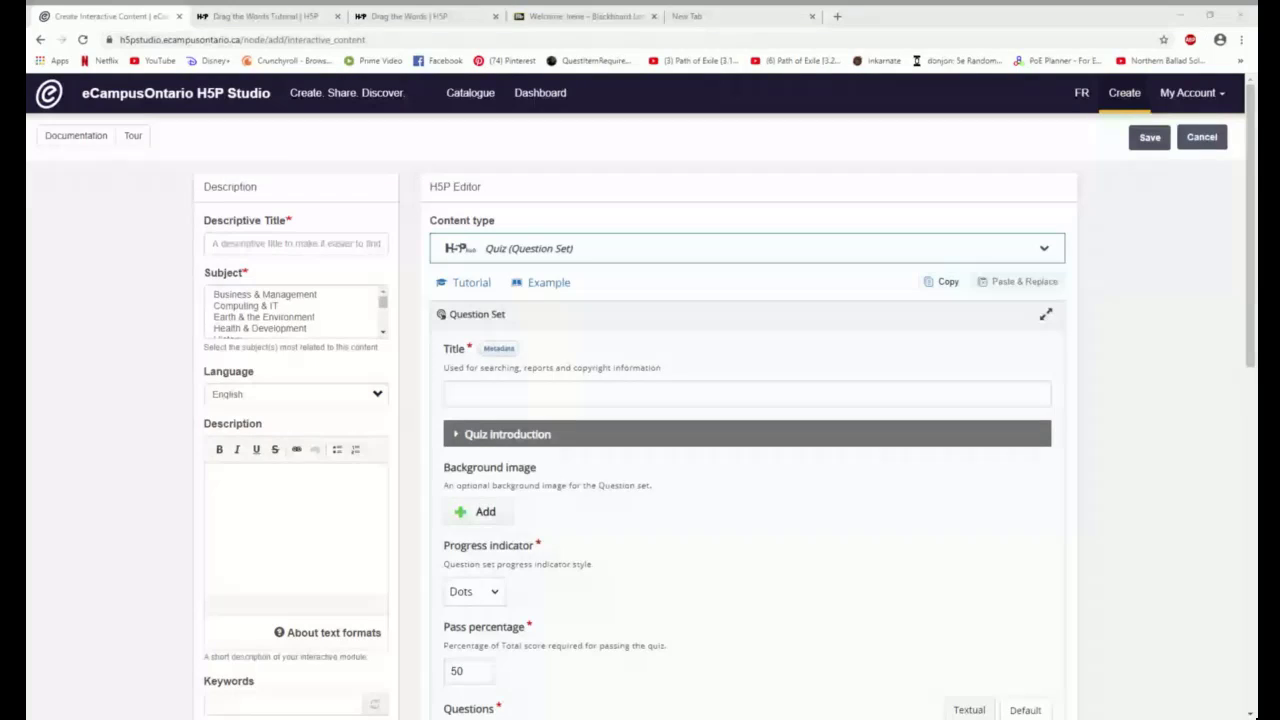
- Enter "Benefits of Diversity" as both the quiz title and the descriptive title
{"action": "left_click", "coordinate": [747, 393]}
{"action": "type", "text": "Benefits of Diversity"}
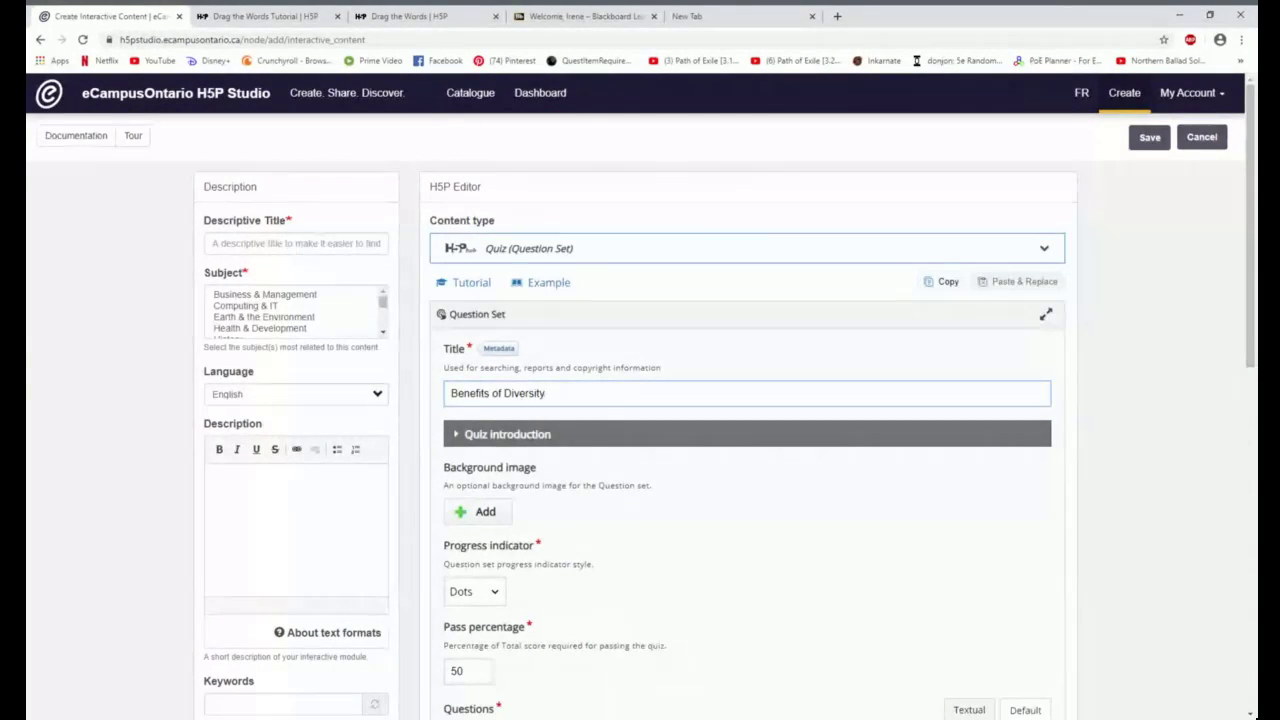
{"action": "left_click", "coordinate": [290, 243]}
{"action": "type", "text": "Benefits of Diversity"}
- Set the quiz's license metadata to Attribution (CC BY), version 4.0 International, and save the metadata
{"action": "left_click", "coordinate": [500, 350]}
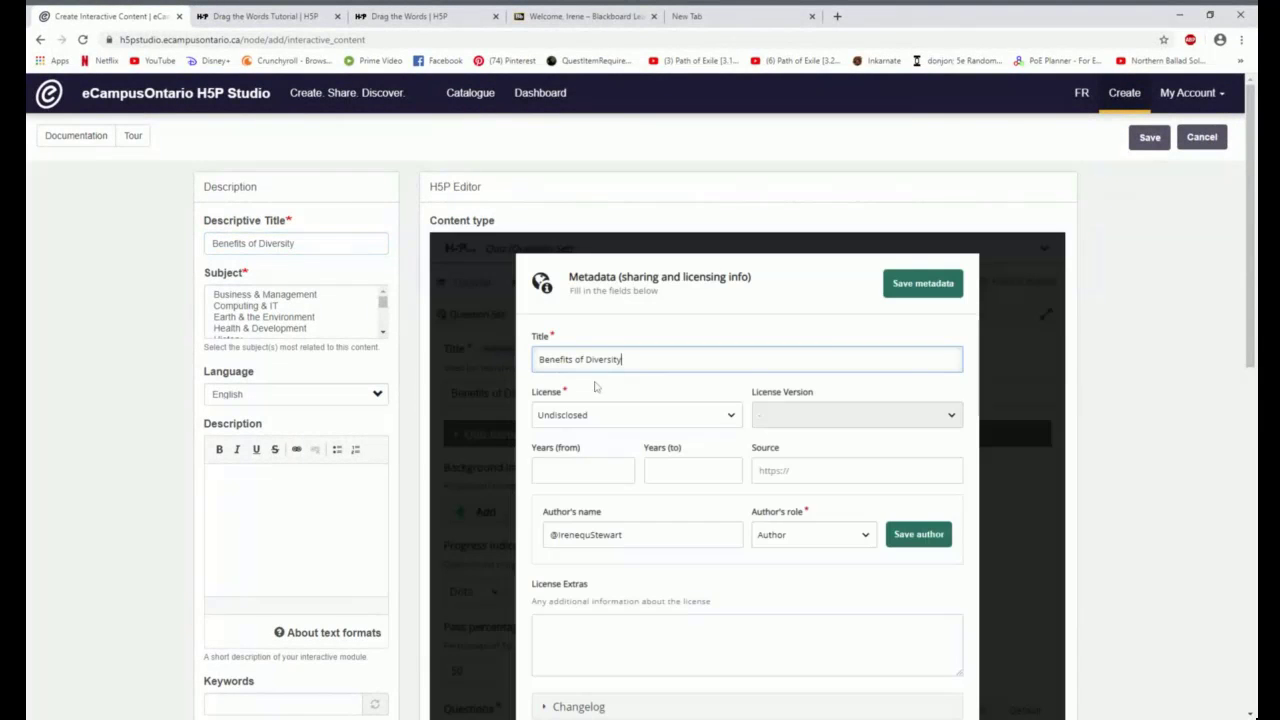
{"action": "key", "text": "Tab"}
{"action": "key", "text": "Down"}
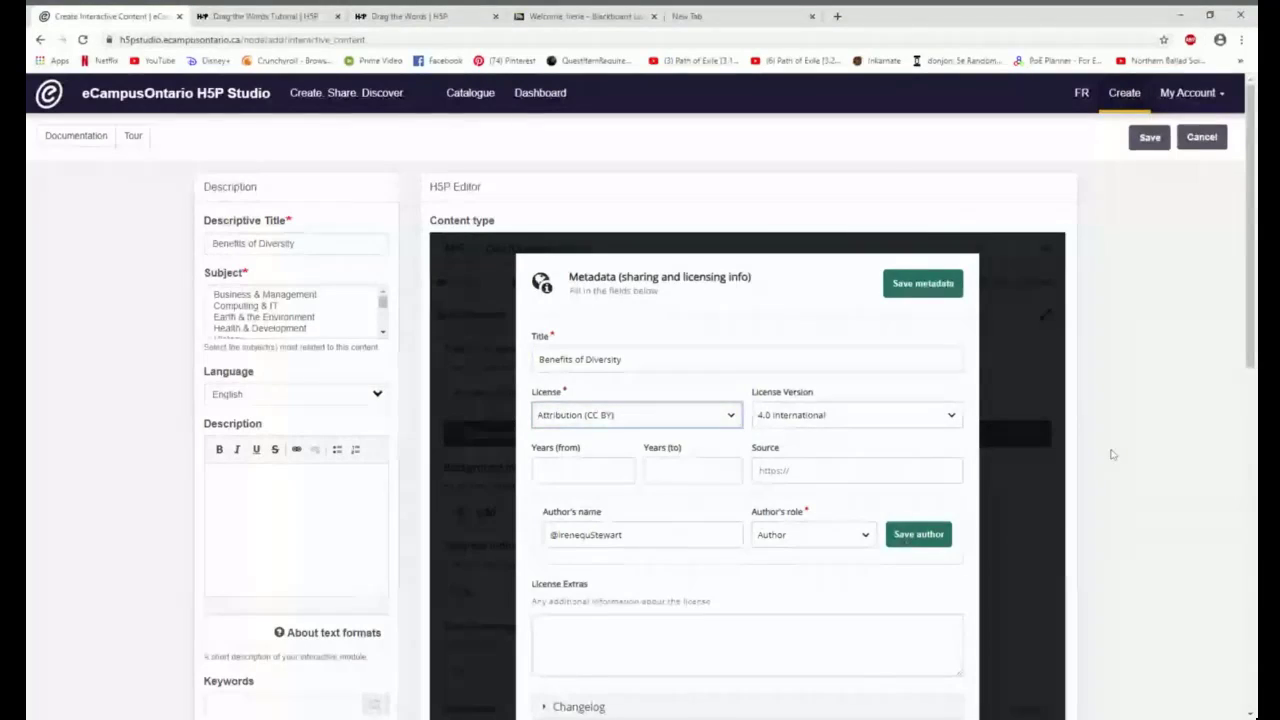
{"action": "left_click", "coordinate": [923, 283]}
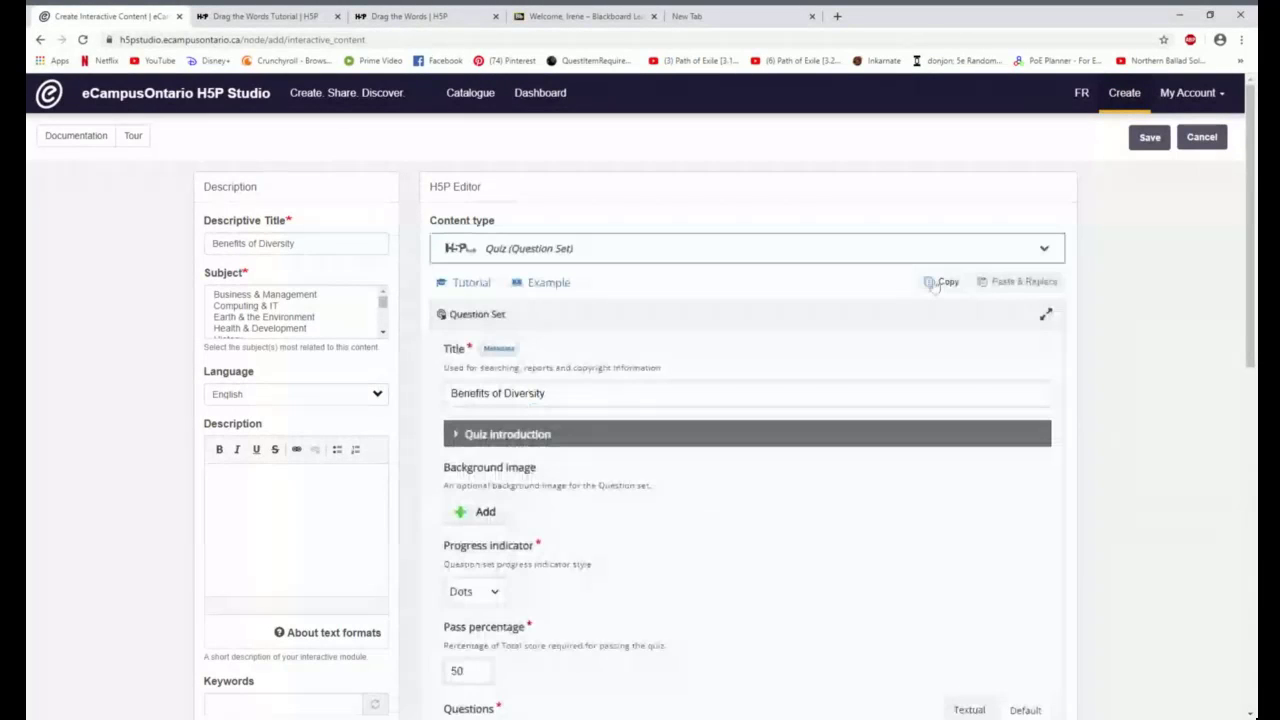
- Make the first question True/False with the text "Multiculturalism involves accepting and respecting the ideas, feelings, behaviors, and experiences of people different from oneself."
{"action": "scroll", "coordinate": [997, 431], "scroll_direction": "down", "scroll_amount": 2}
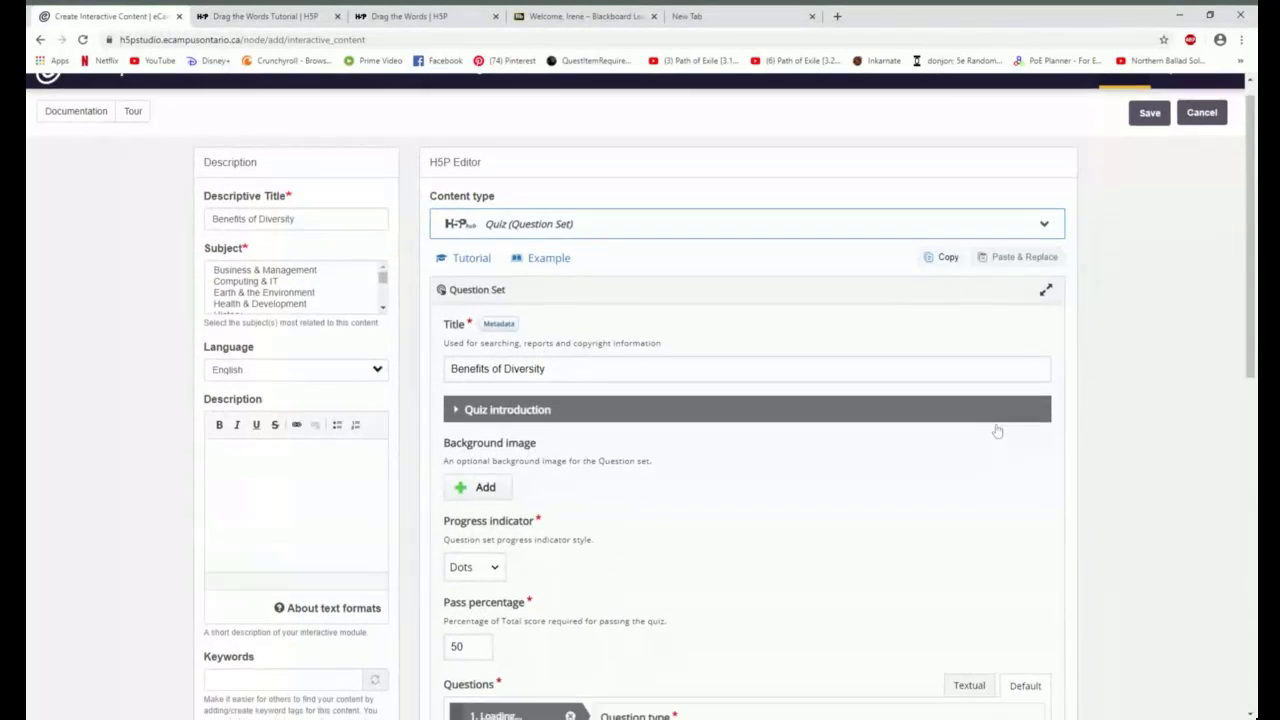
{"action": "scroll", "coordinate": [997, 431], "scroll_direction": "down", "scroll_amount": 3}
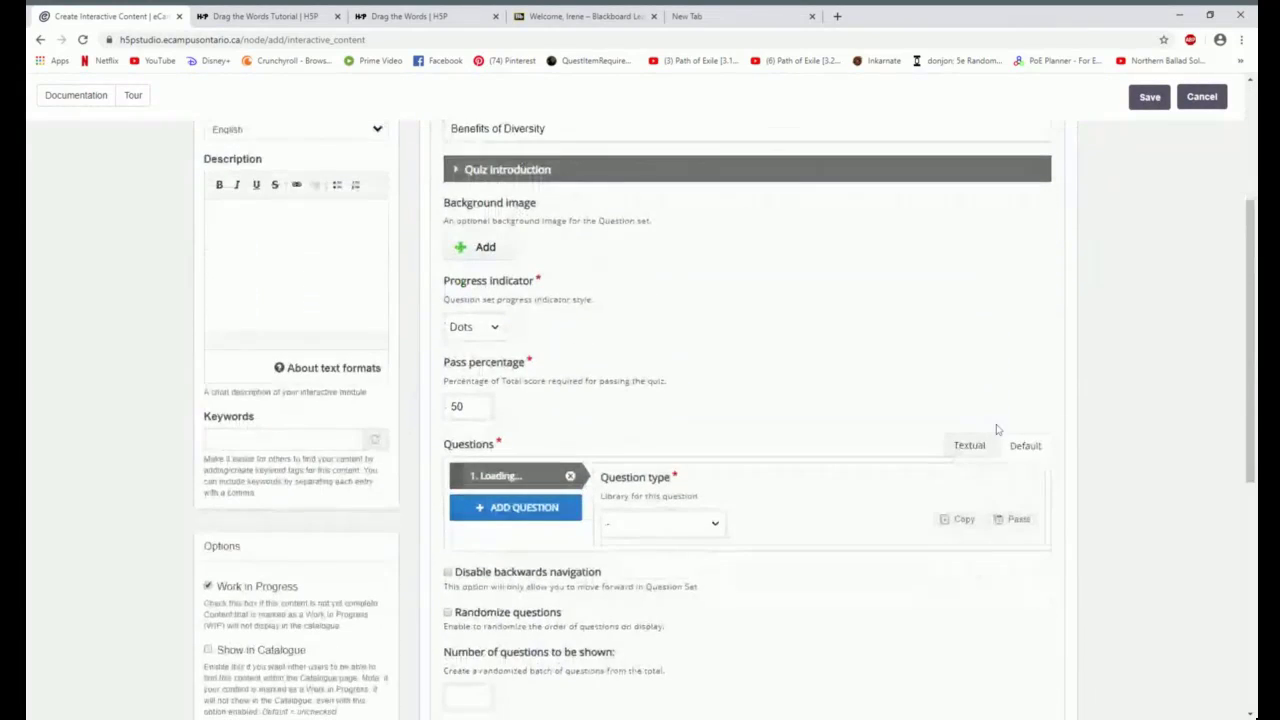
{"action": "scroll", "coordinate": [997, 430], "scroll_direction": "up", "scroll_amount": 2}
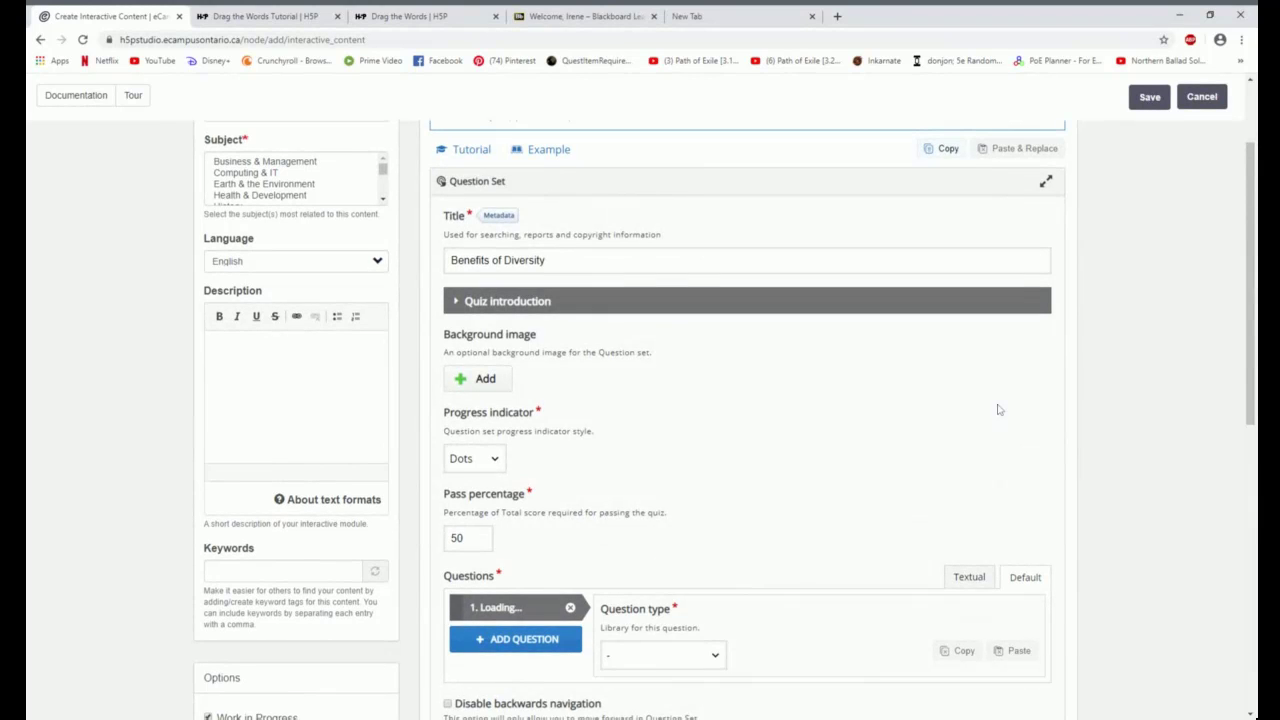
{"action": "scroll", "coordinate": [997, 410], "scroll_direction": "down", "scroll_amount": 1}
{"action": "scroll", "coordinate": [997, 410], "scroll_direction": "down", "scroll_amount": 1}
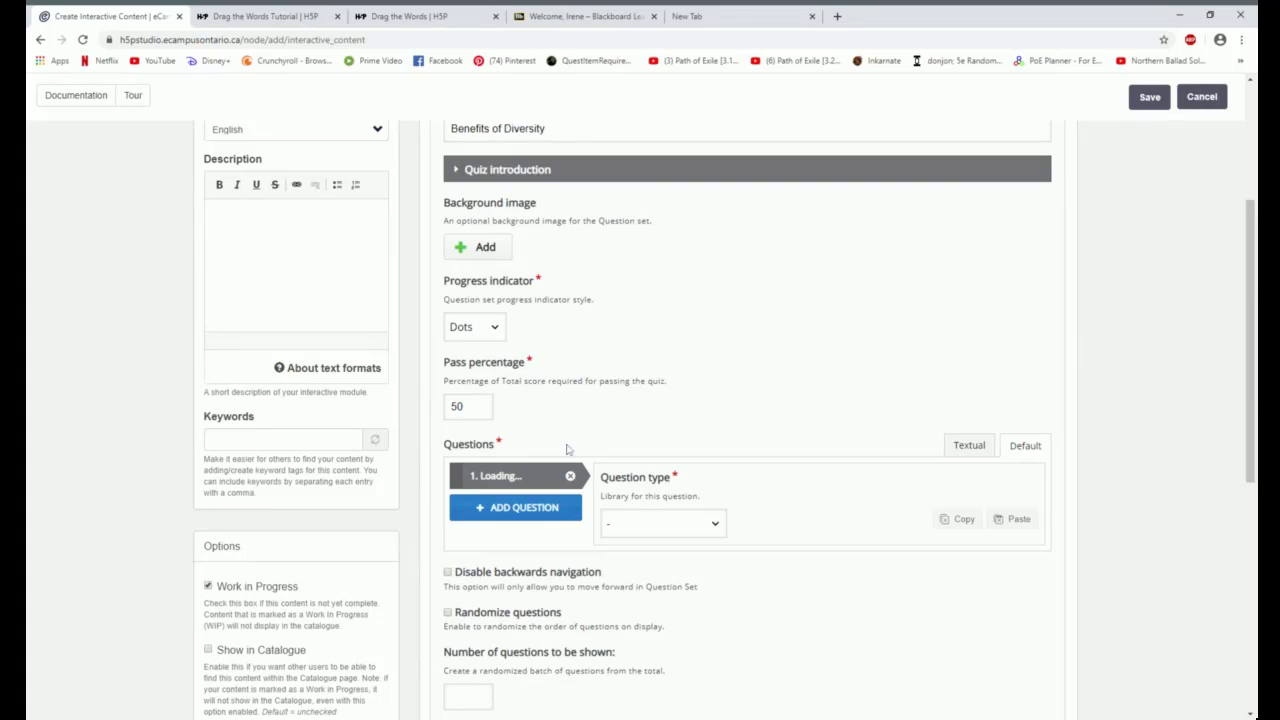
{"action": "scroll", "coordinate": [487, 455], "scroll_direction": "down", "scroll_amount": 1}
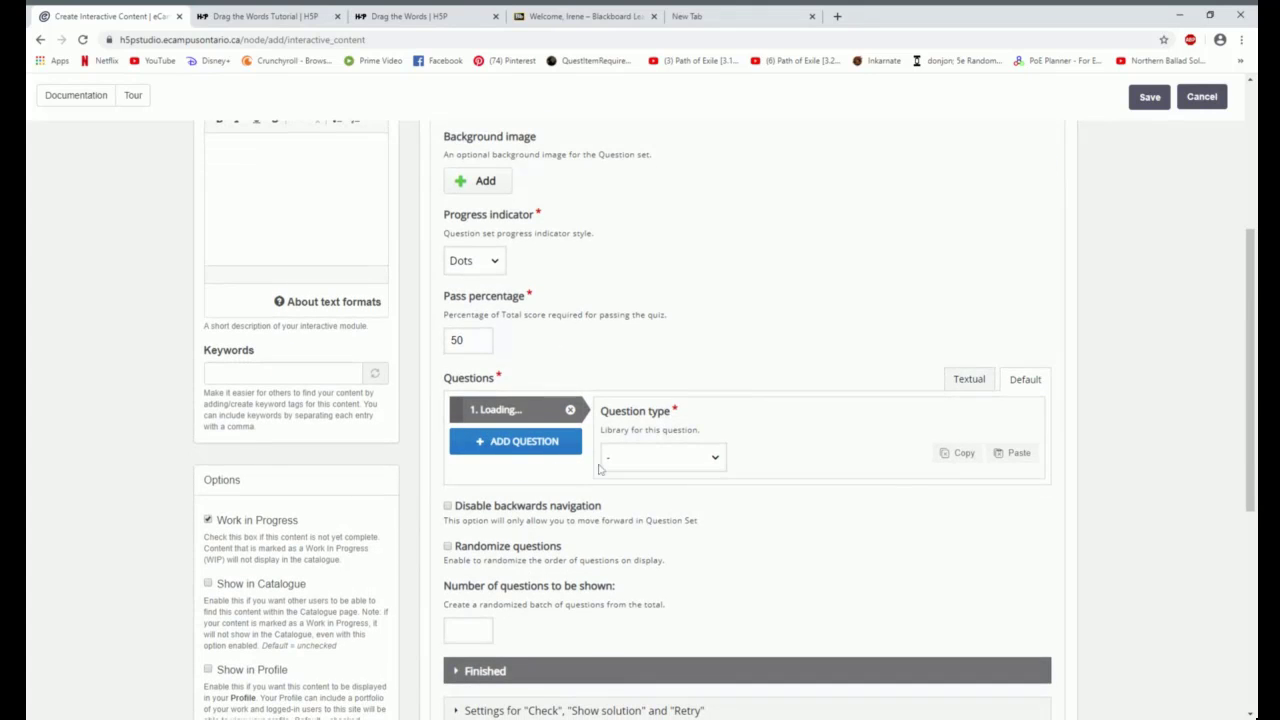
{"action": "left_click", "coordinate": [721, 462]}
{"action": "left_click", "coordinate": [721, 478]}
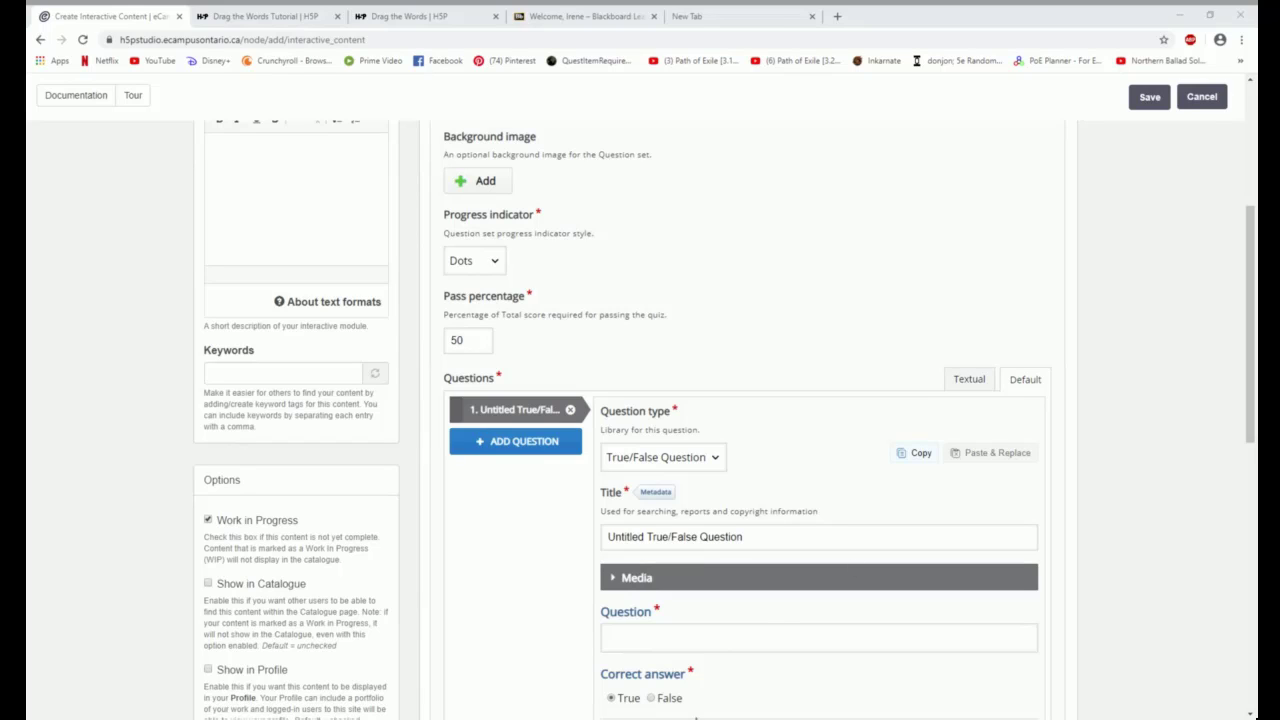
{"action": "left_click", "coordinate": [645, 637]}
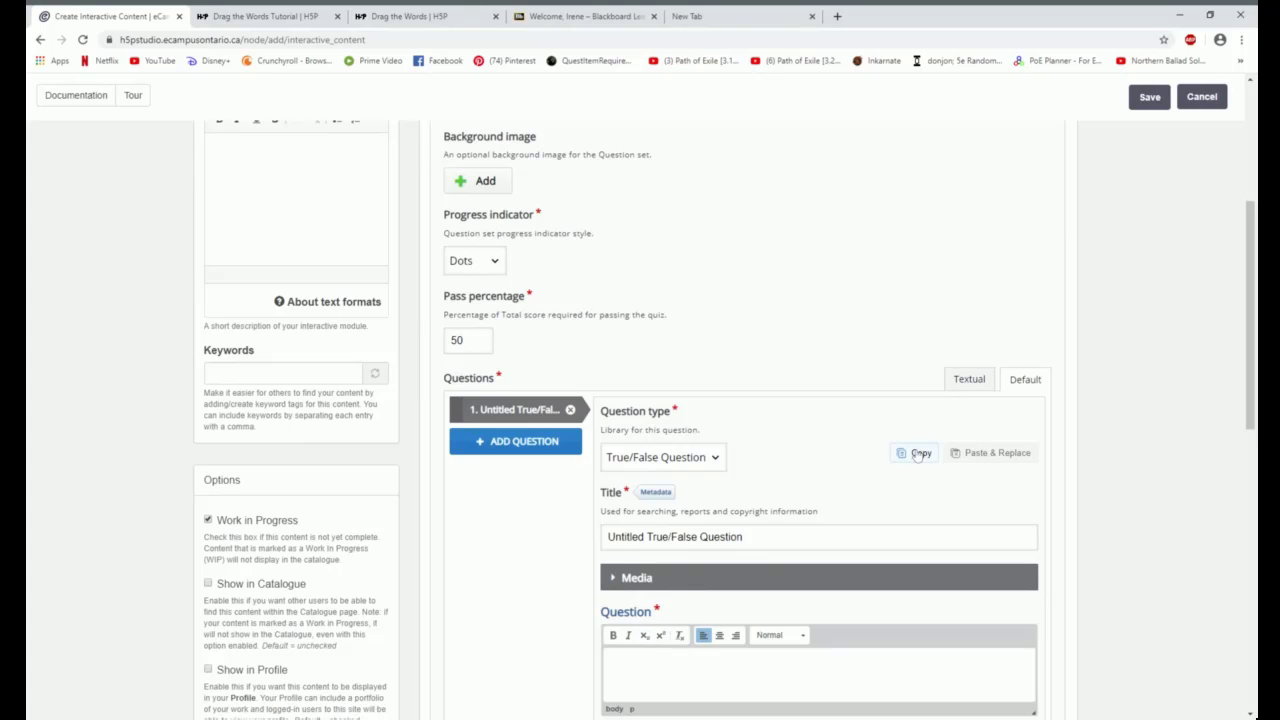
{"action": "type", "text": "Multiculturalism involves accepting and respecting the ideas, feelings, behaviors, and experiences of people different from oneself."}
- Add a second True/False question reading "Experiencing diversity at college prepares you for the diversity you will encounter the rest of your life."
{"action": "scroll", "coordinate": [919, 441], "scroll_direction": "down", "scroll_amount": 1}
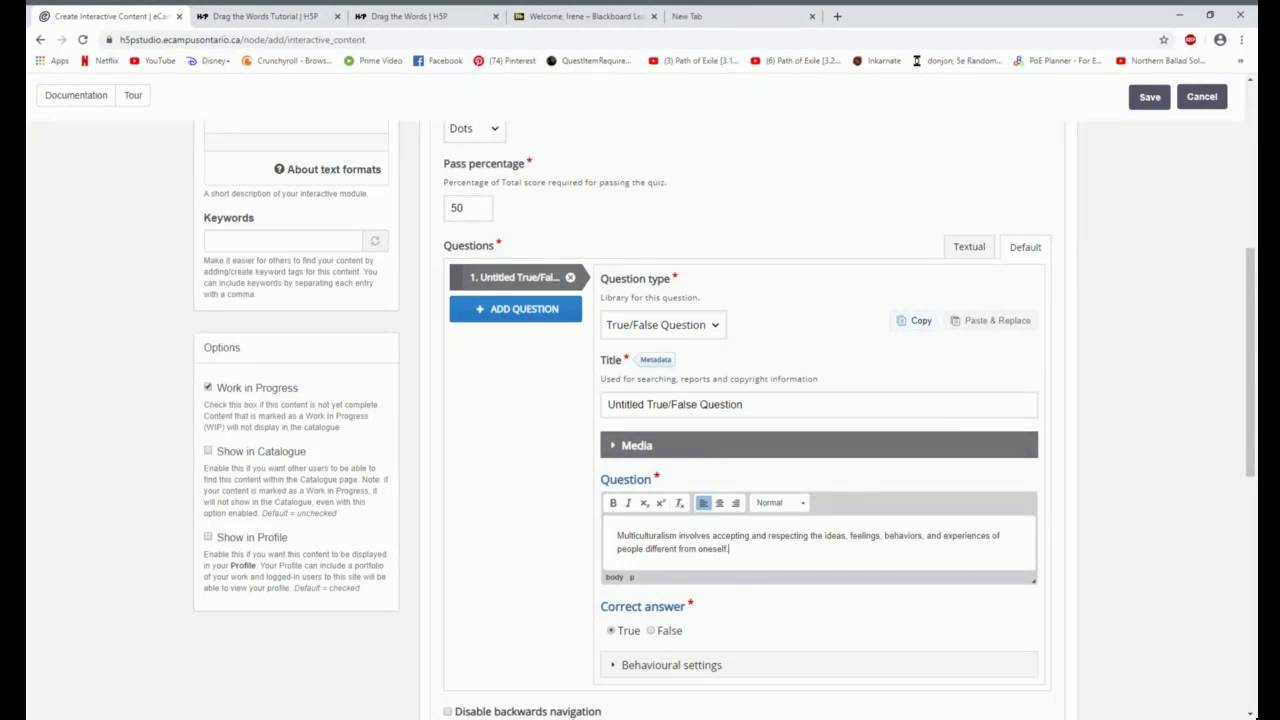
{"action": "left_click", "coordinate": [528, 308]}
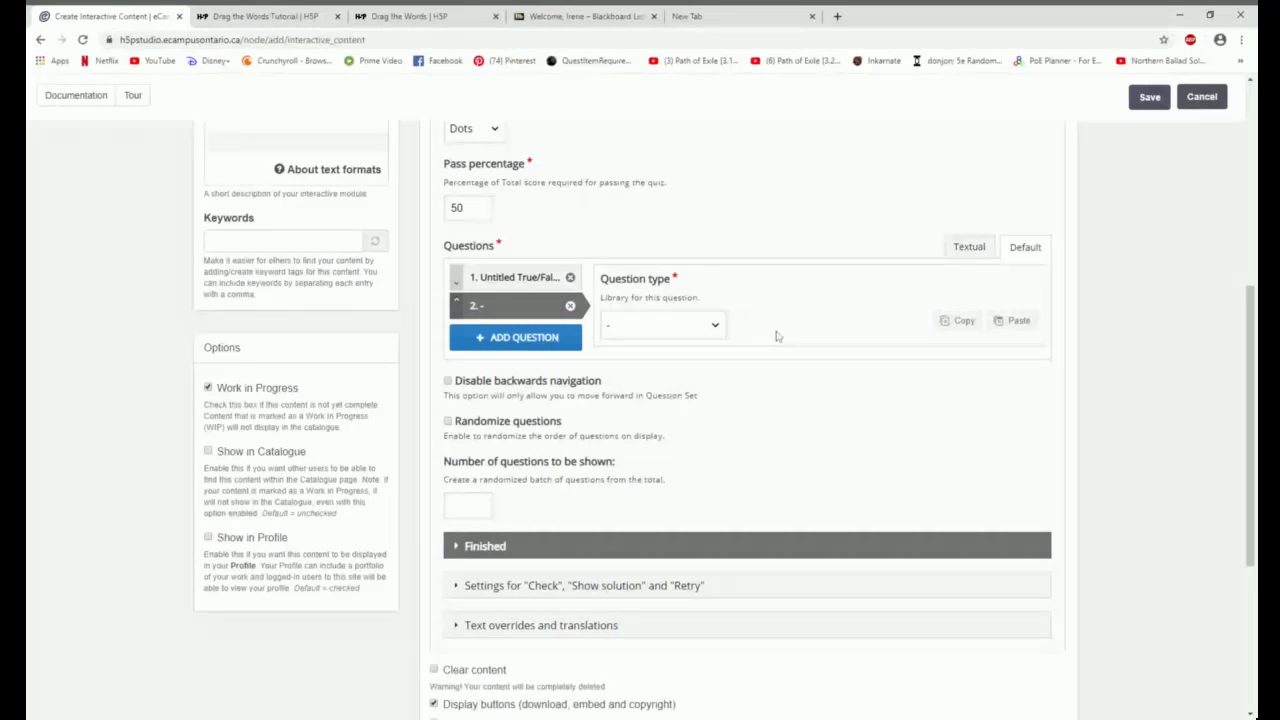
{"action": "left_click", "coordinate": [716, 326]}
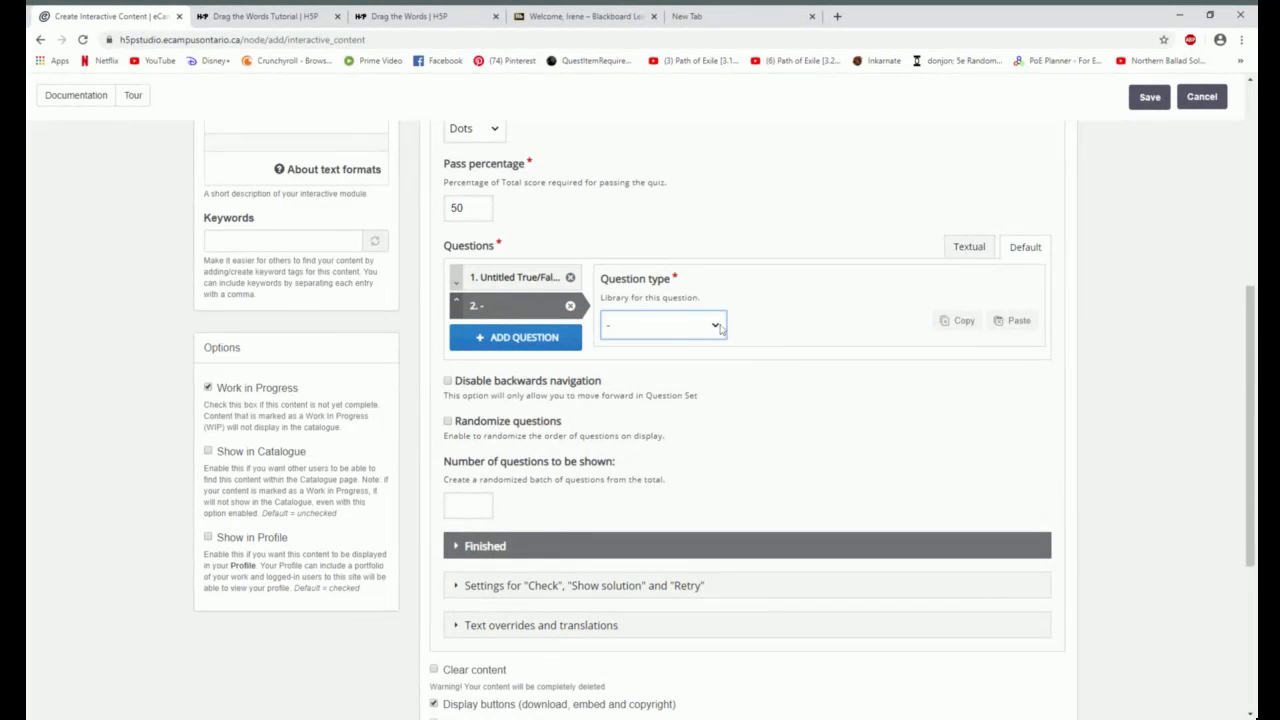
{"action": "left_click", "coordinate": [720, 453]}
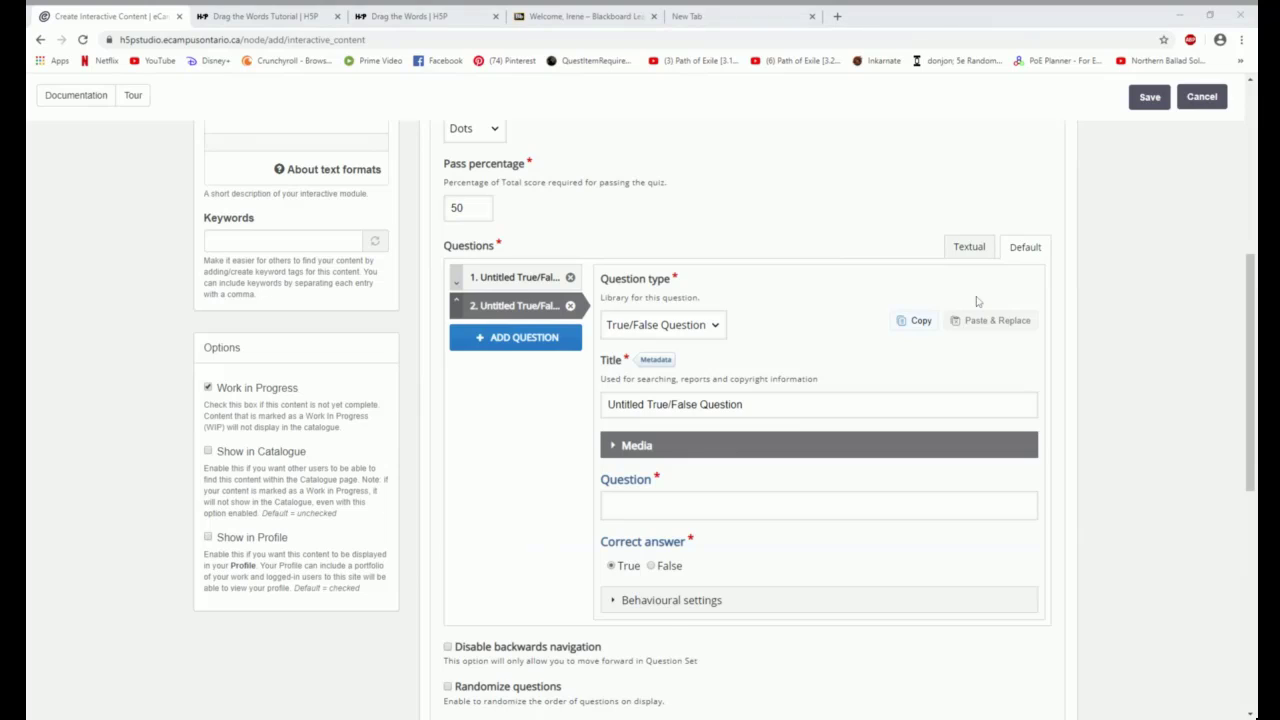
{"action": "left_click", "coordinate": [1015, 505]}
{"action": "type", "text": "Experiencing diversity at college prepares you for the diversity you will encounter the rest of your life."}
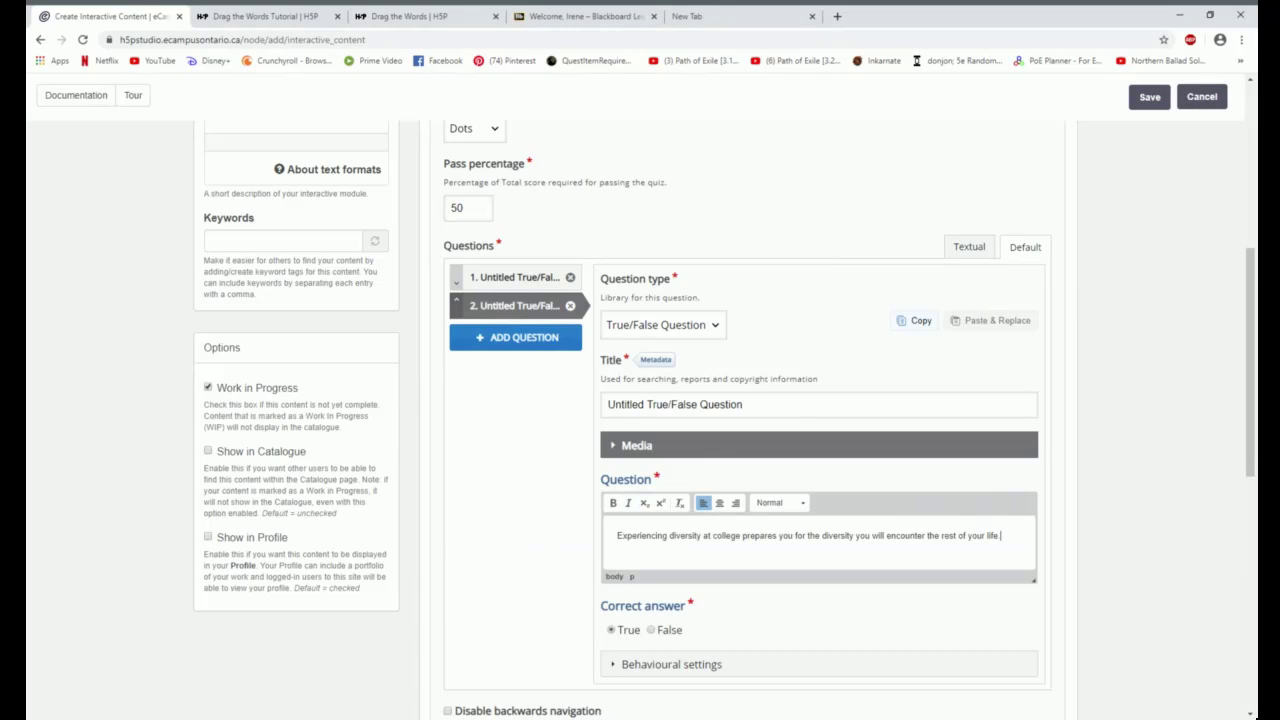
- Add a third True/False question, "Experiencing diversity on campus is only beneficial for students who are part of a minority group.", with False as the correct answer
{"action": "scroll", "coordinate": [724, 419], "scroll_direction": "down", "scroll_amount": 1}
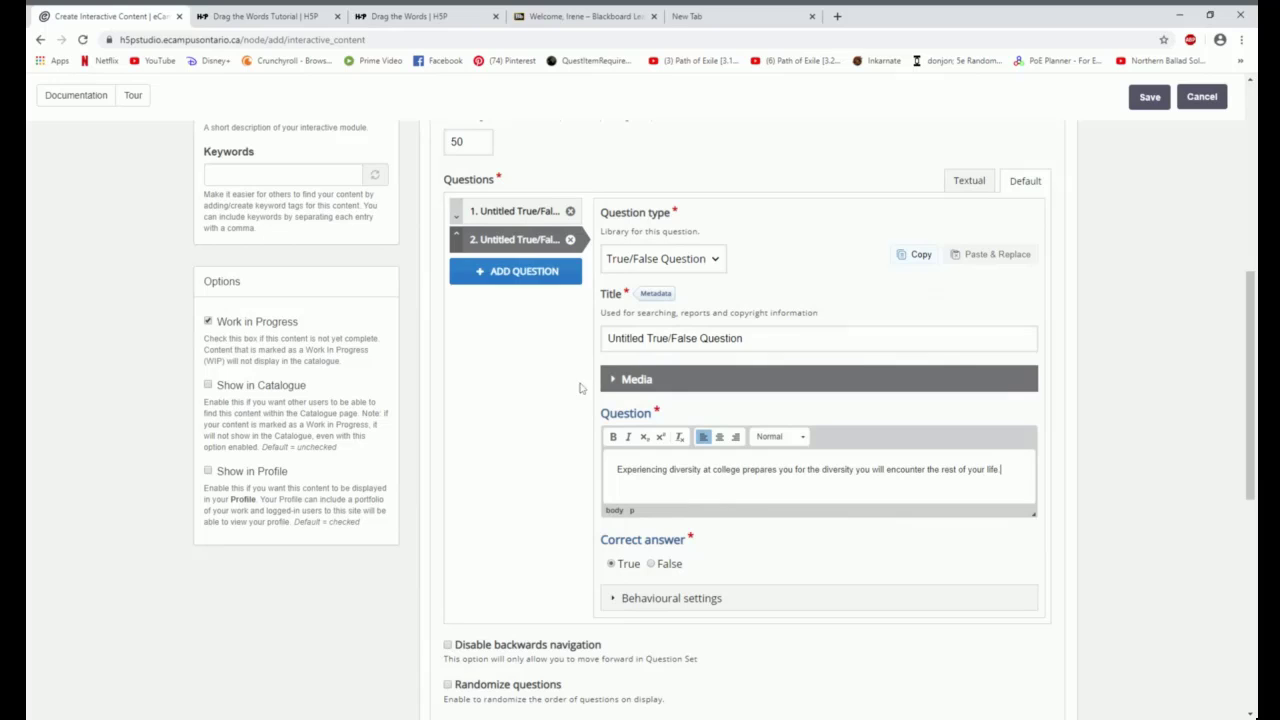
{"action": "left_click", "coordinate": [505, 271]}
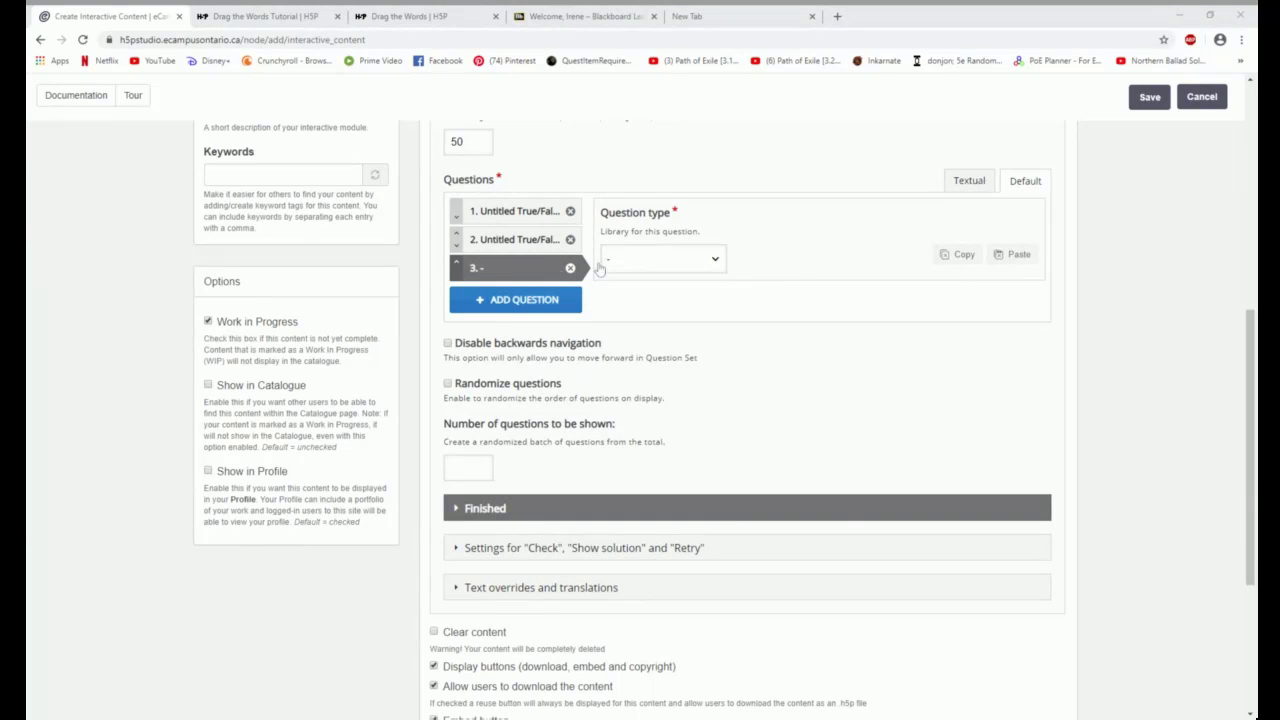
{"action": "left_click", "coordinate": [631, 263]}
{"action": "left_click", "coordinate": [670, 279]}
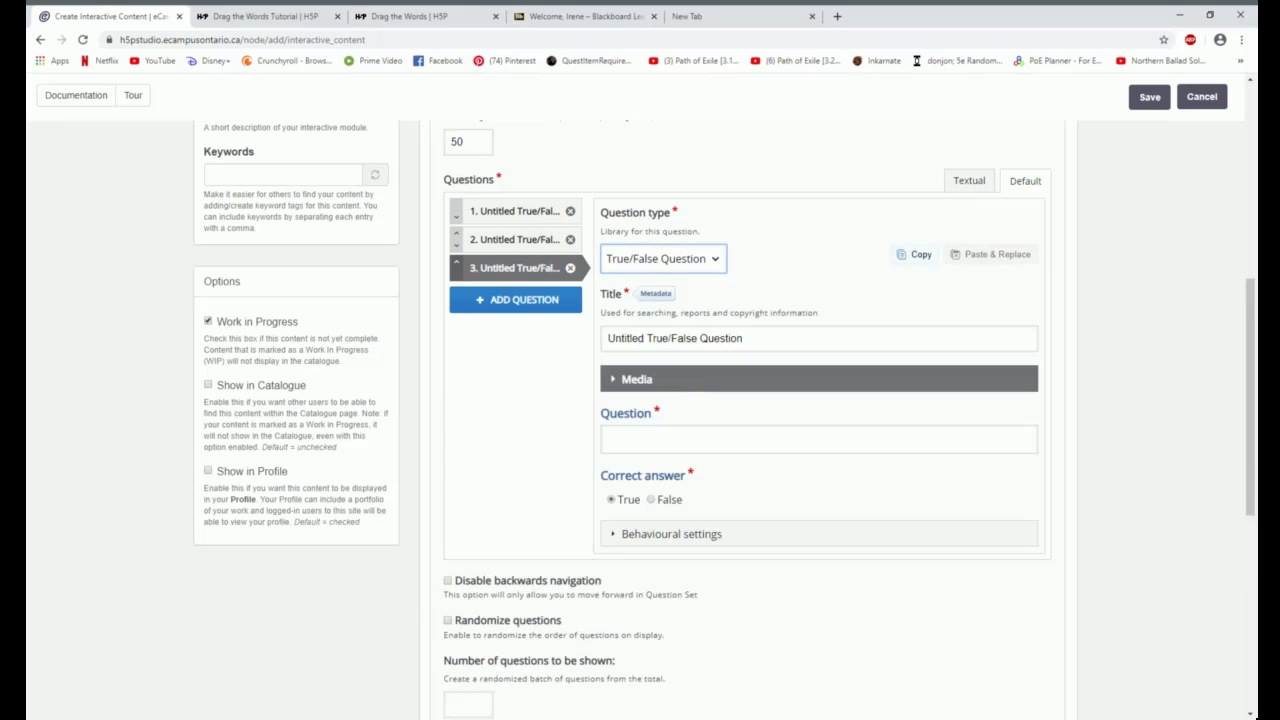
{"action": "left_click", "coordinate": [654, 443]}
{"action": "type", "text": "Experiencing diversity on campus is only beneficial for students who are part of a minority group."}
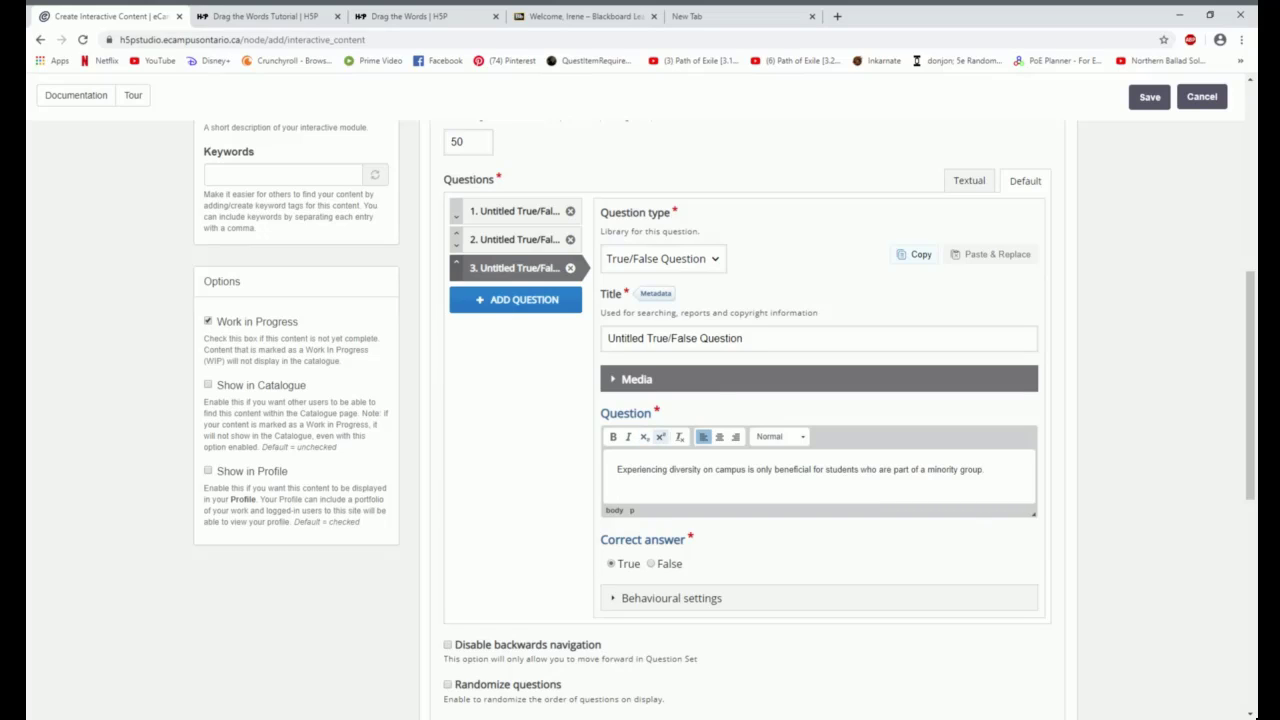
{"action": "left_click", "coordinate": [651, 564]}
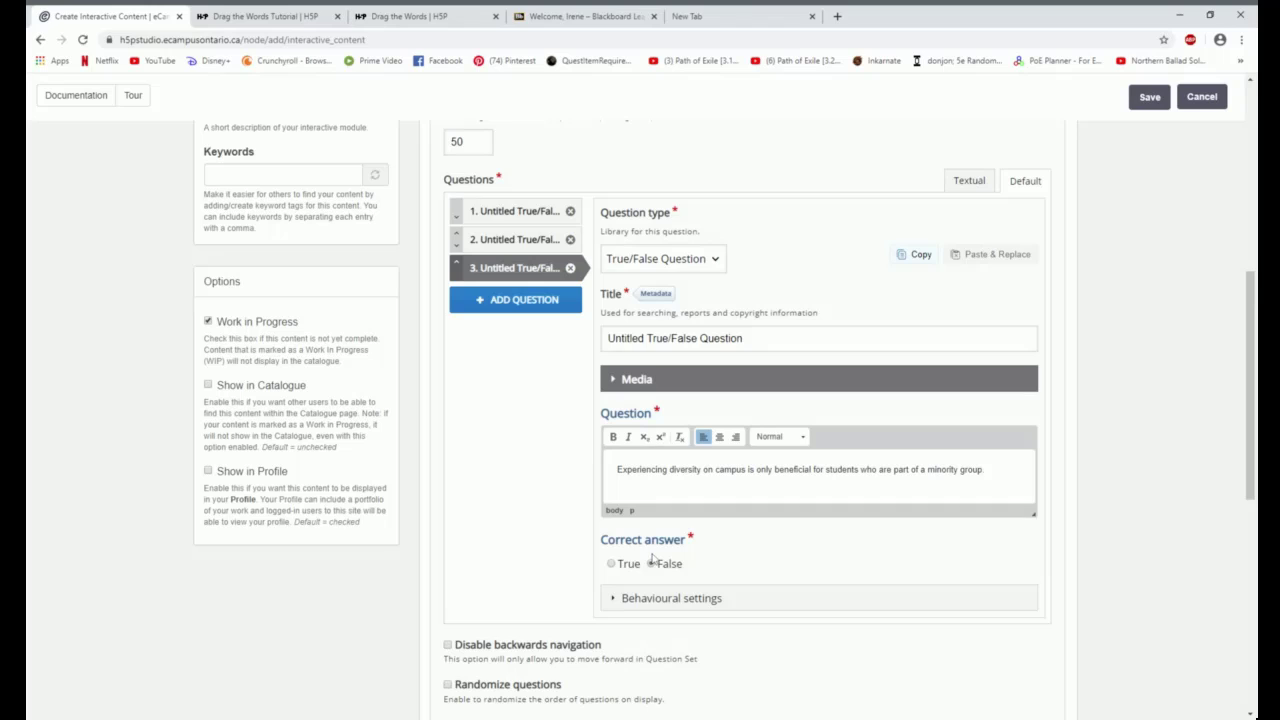
- Add a fourth True/False question stating we gain insights into our own thought processes, life experiences, and values learning from people whose backgrounds and experiences differ
{"action": "left_click", "coordinate": [492, 301]}
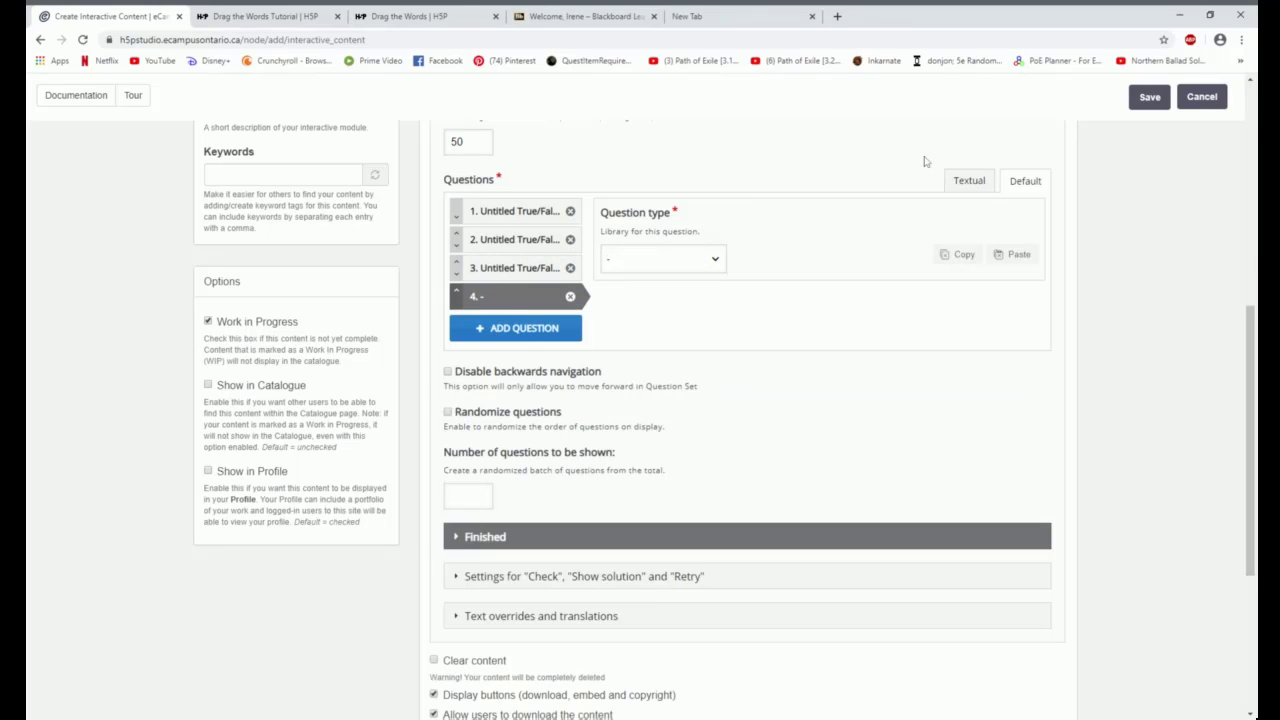
{"action": "left_click", "coordinate": [720, 260]}
{"action": "left_click", "coordinate": [715, 280]}
{"action": "type", "text": "We gain insights into our own thought processes, life experiences, and values as we learn from people whose backgrounds and experiences are different from our own."}
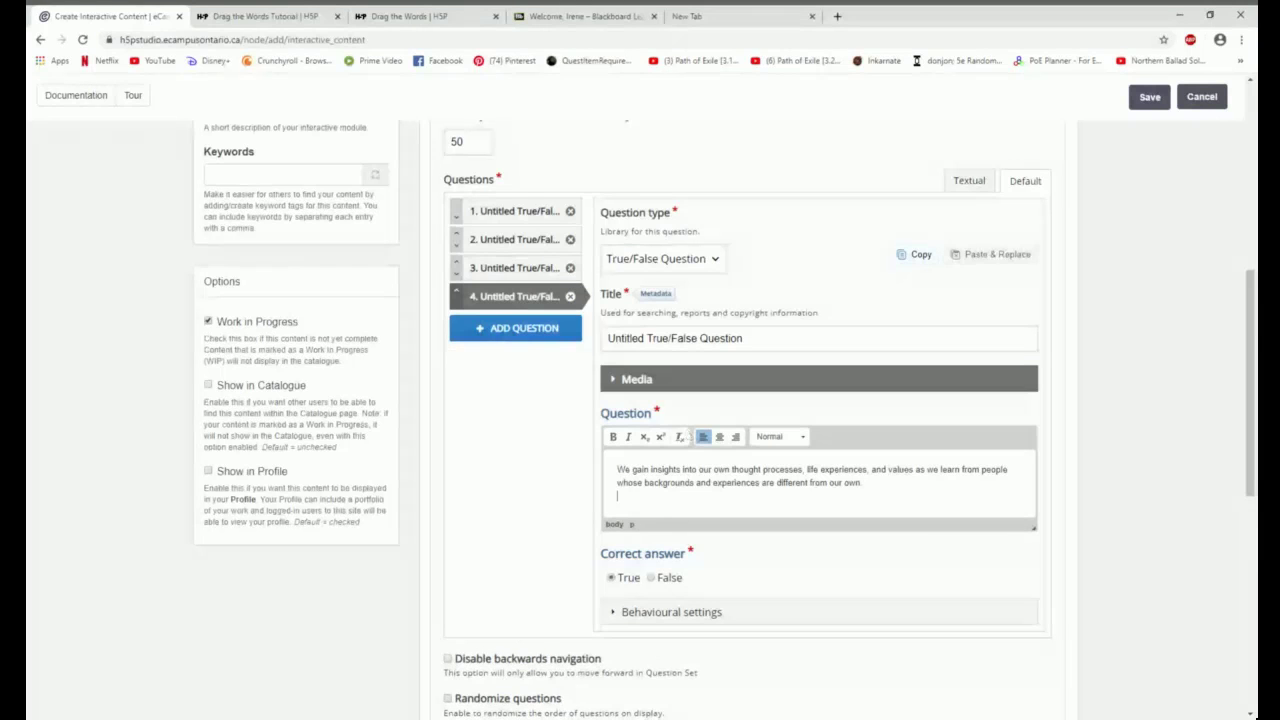
{"action": "type", "text": "."}
{"action": "key", "text": "Return"}
- Enable randomized question order and expand the settings for "Check", "Show solution" and "Retry" to review them
{"action": "scroll", "coordinate": [838, 492], "scroll_direction": "down", "scroll_amount": 3}
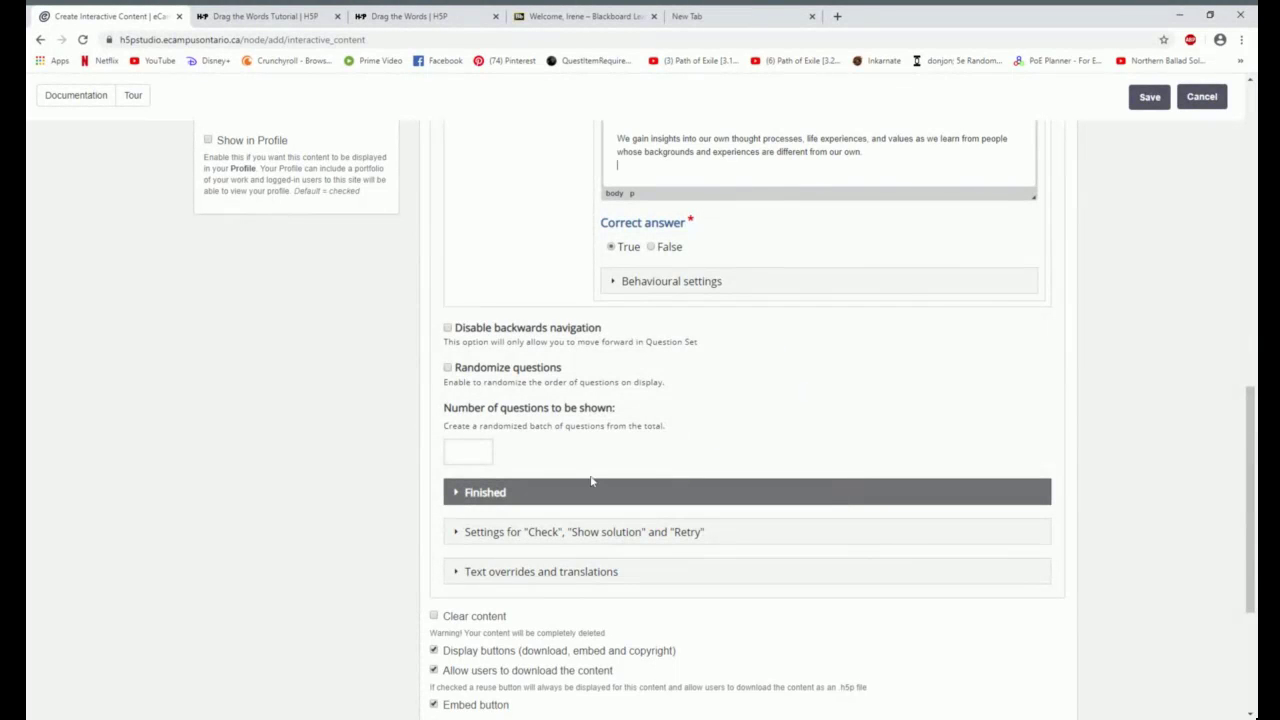
{"action": "left_click", "coordinate": [449, 367]}
{"action": "left_click", "coordinate": [455, 532]}
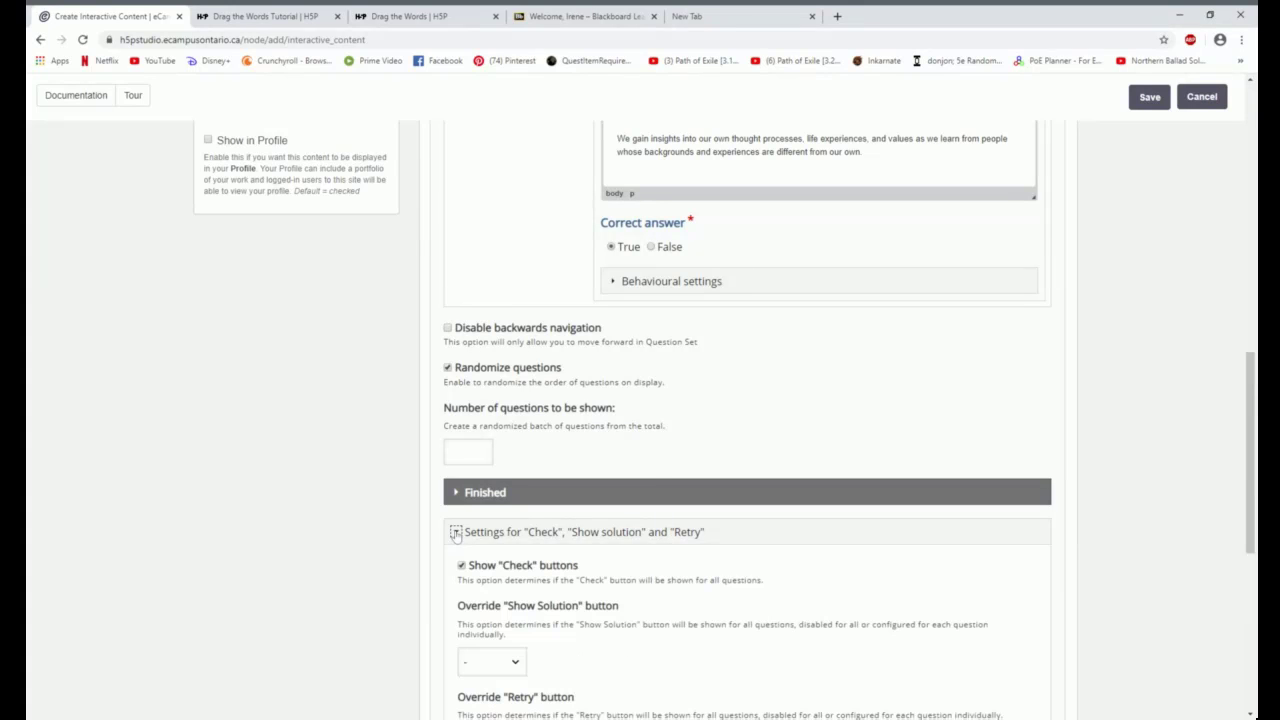
{"action": "scroll", "coordinate": [743, 420], "scroll_direction": "down", "scroll_amount": 2}
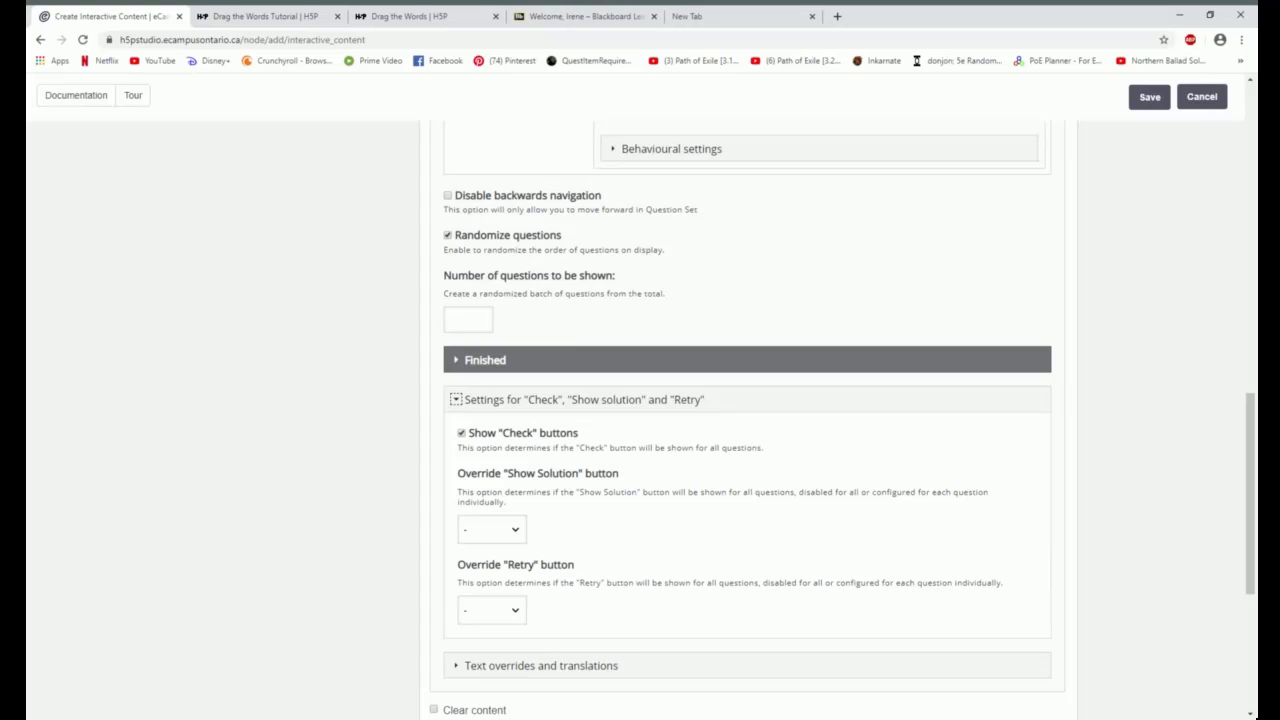
{"action": "scroll", "coordinate": [545, 566], "scroll_direction": "down", "scroll_amount": 2}
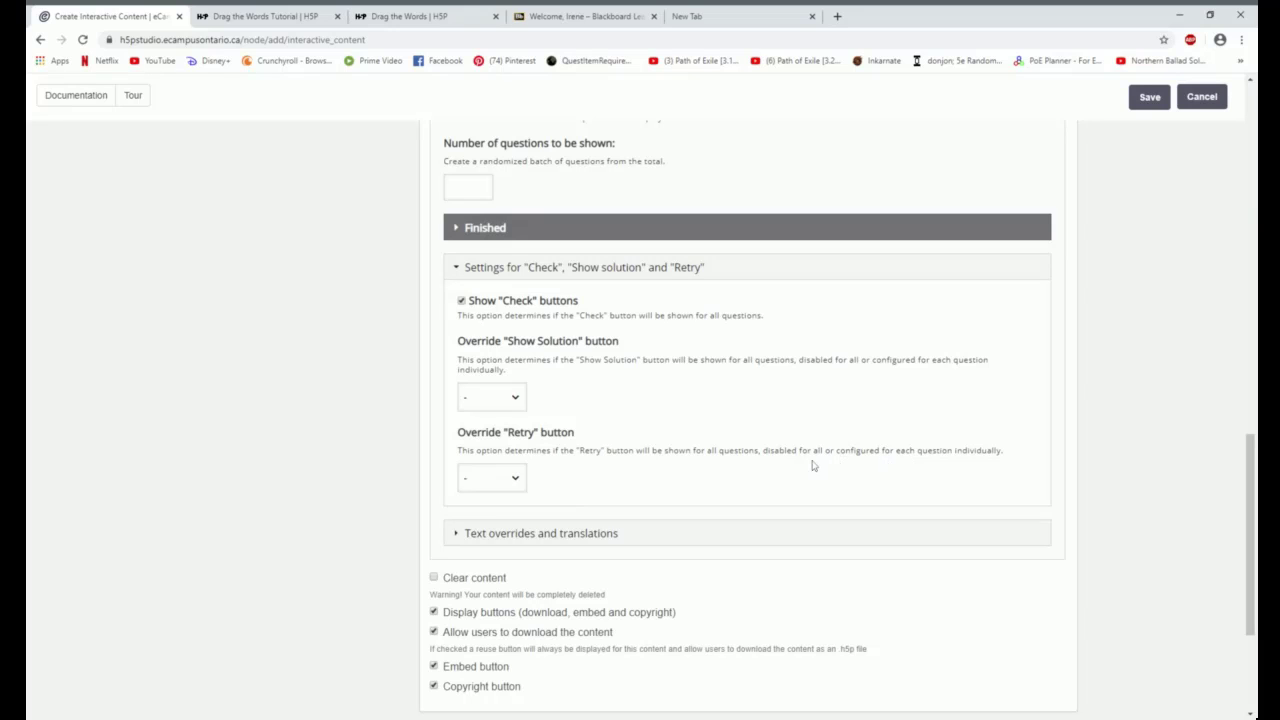
- Expand the text overrides and translations, and look over the display, download, embed and copyright options below them
{"action": "scroll", "coordinate": [812, 465], "scroll_direction": "down", "scroll_amount": 2}
{"action": "left_click", "coordinate": [466, 405]}
{"action": "scroll", "coordinate": [757, 434], "scroll_direction": "down", "scroll_amount": 1}
{"action": "scroll", "coordinate": [757, 434], "scroll_direction": "down", "scroll_amount": 3}
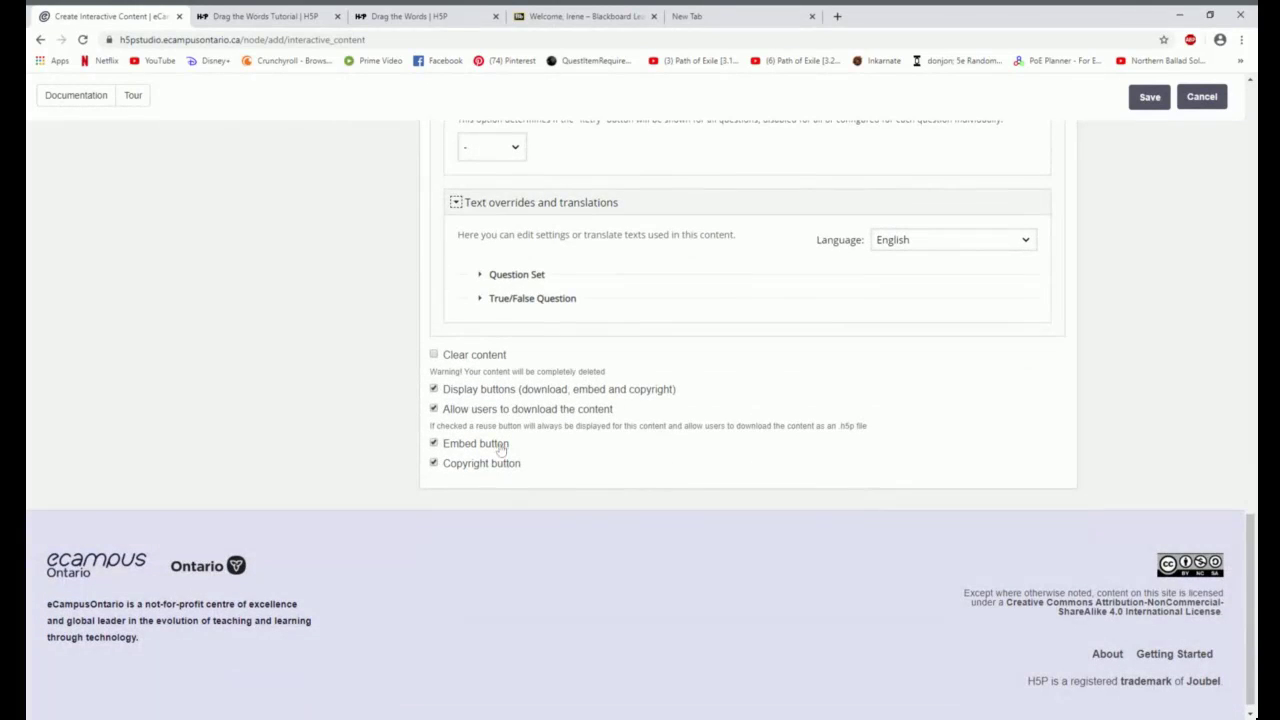
- Set the subject of the quiz to Reference
{"action": "scroll", "coordinate": [708, 470], "scroll_direction": "up", "scroll_amount": 3}
{"action": "scroll", "coordinate": [708, 470], "scroll_direction": "up", "scroll_amount": 10}
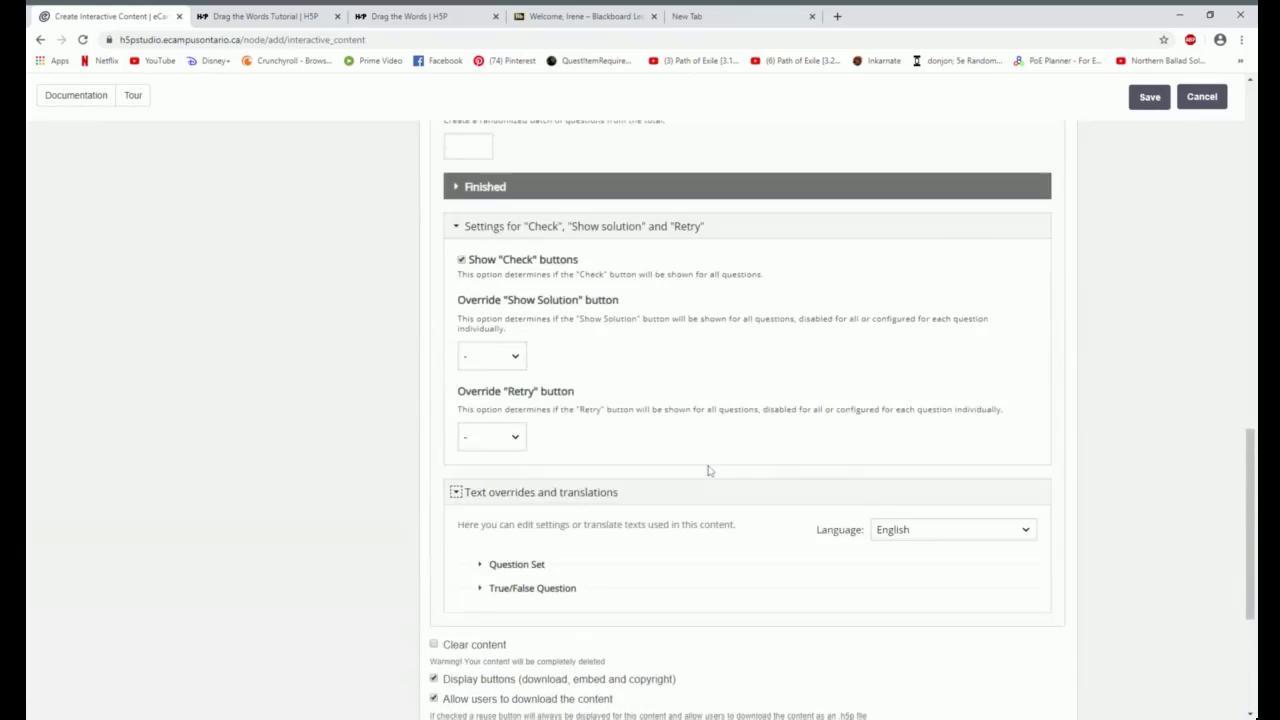
{"action": "scroll", "coordinate": [708, 470], "scroll_direction": "up", "scroll_amount": 5}
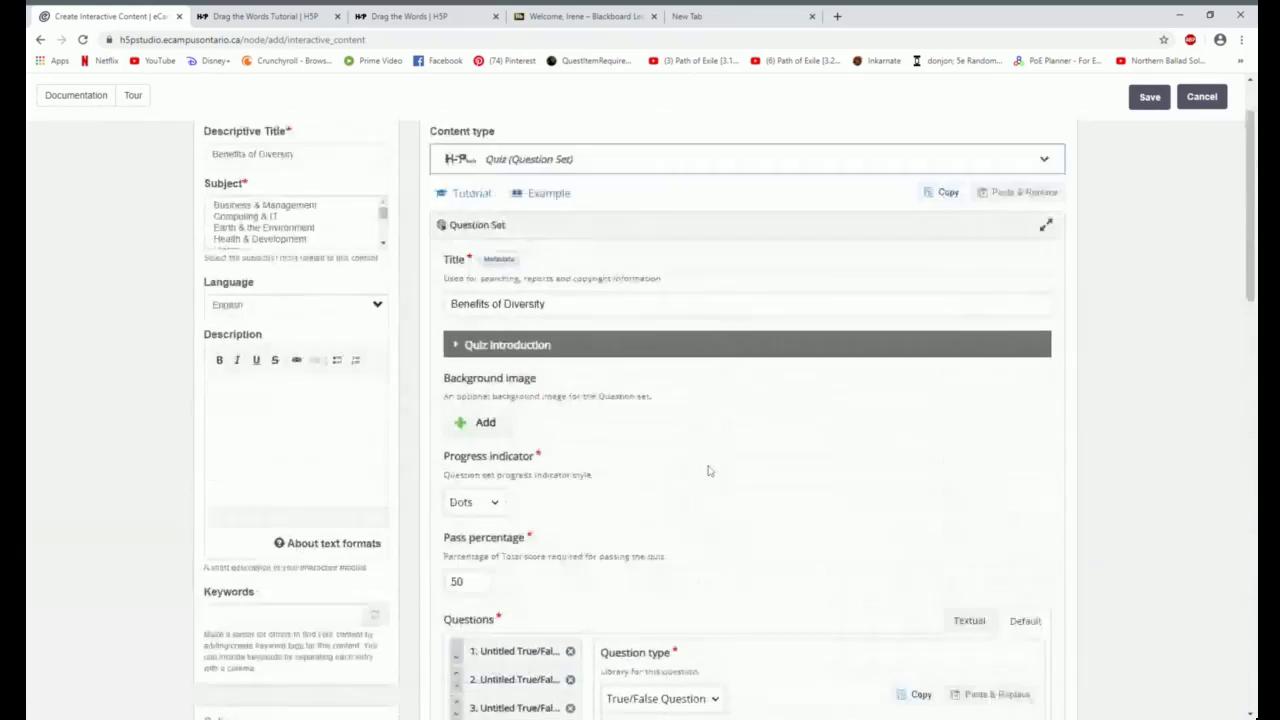
{"action": "left_click_drag", "start_coordinate": [387, 310], "coordinate": [388, 328]}
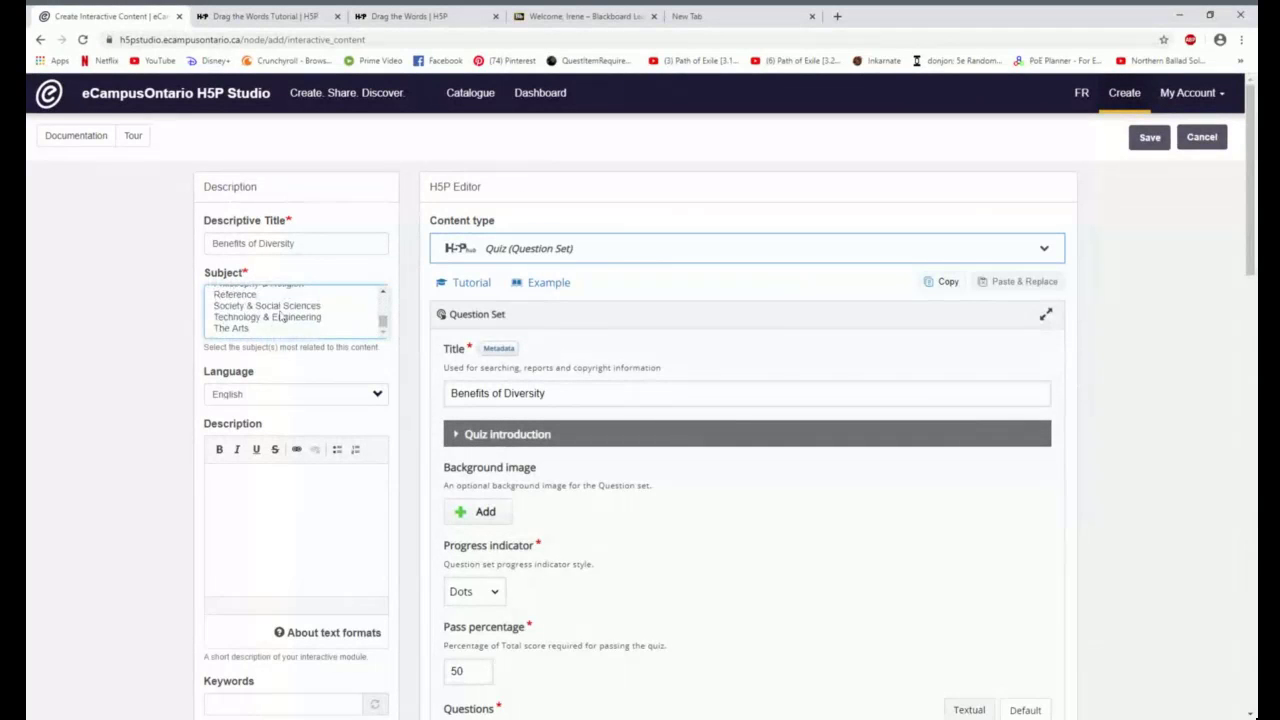
{"action": "left_click", "coordinate": [243, 298]}
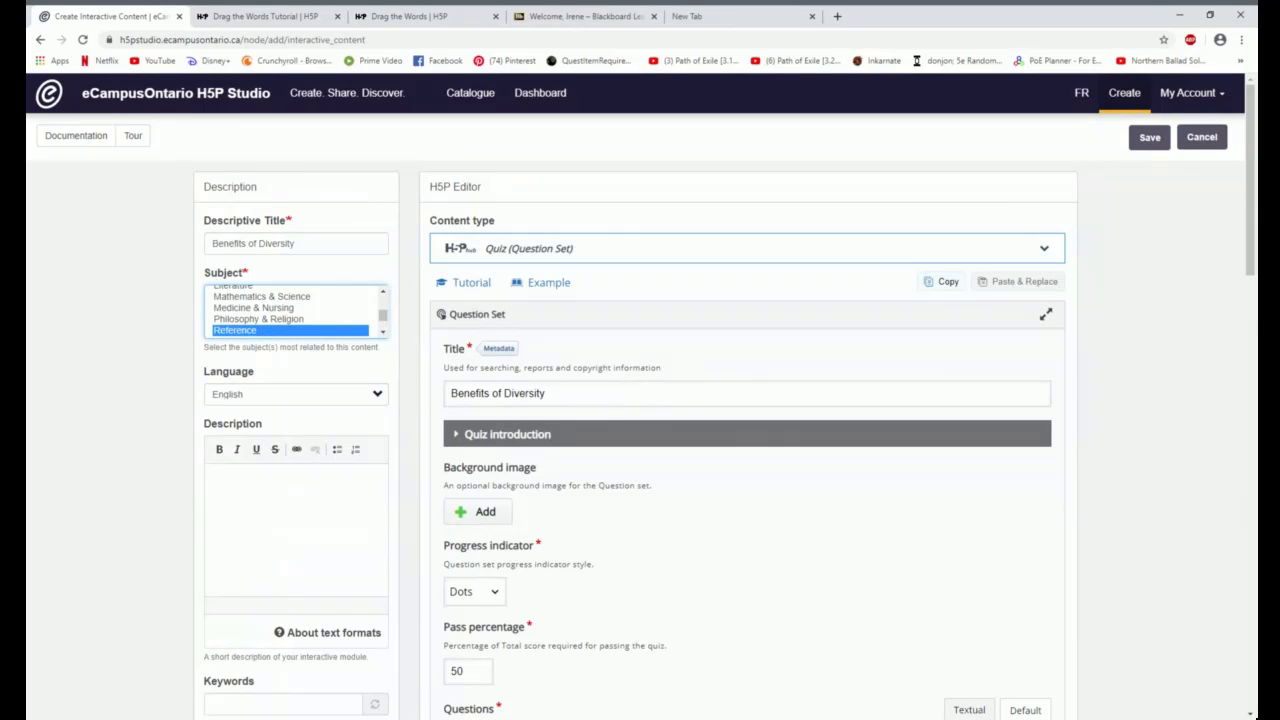
- Enter the description "Review of the key takeaways for the Benefits of Diversity."
{"action": "left_click", "coordinate": [305, 482]}
{"action": "type", "text": "Review of kE"}
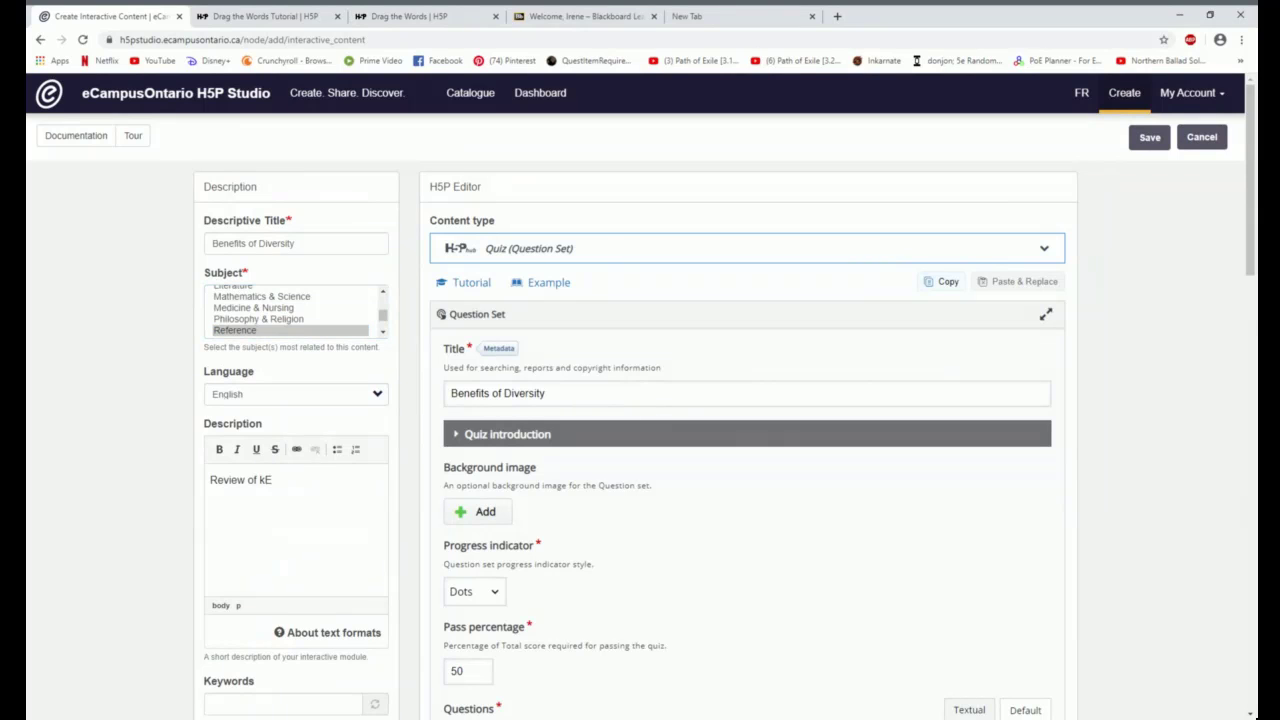
{"action": "key", "text": "BackSpace"}
{"action": "key", "text": "BackSpace"}
{"action": "type", "text": "TE"}
{"action": "key", "text": "BackSpace"}
{"action": "key", "text": "BackSpace"}
{"action": "type", "text": "the key takeaways for the Benefits of Diversity."}
- Enable Show in Catalogue, turn off Work in Progress, and save the quiz
{"action": "scroll", "coordinate": [640, 400], "scroll_direction": "down", "scroll_amount": 3}
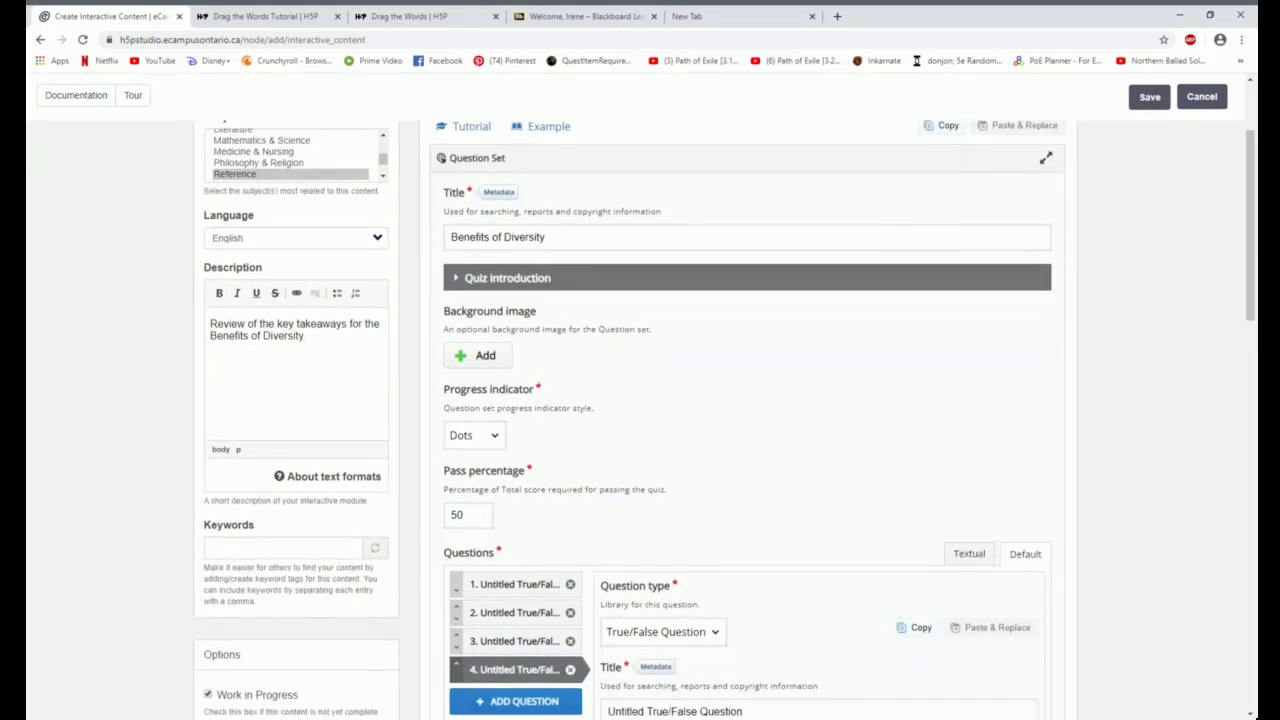
{"action": "scroll", "coordinate": [215, 450], "scroll_direction": "down", "scroll_amount": 2}
{"action": "left_click", "coordinate": [209, 451]}
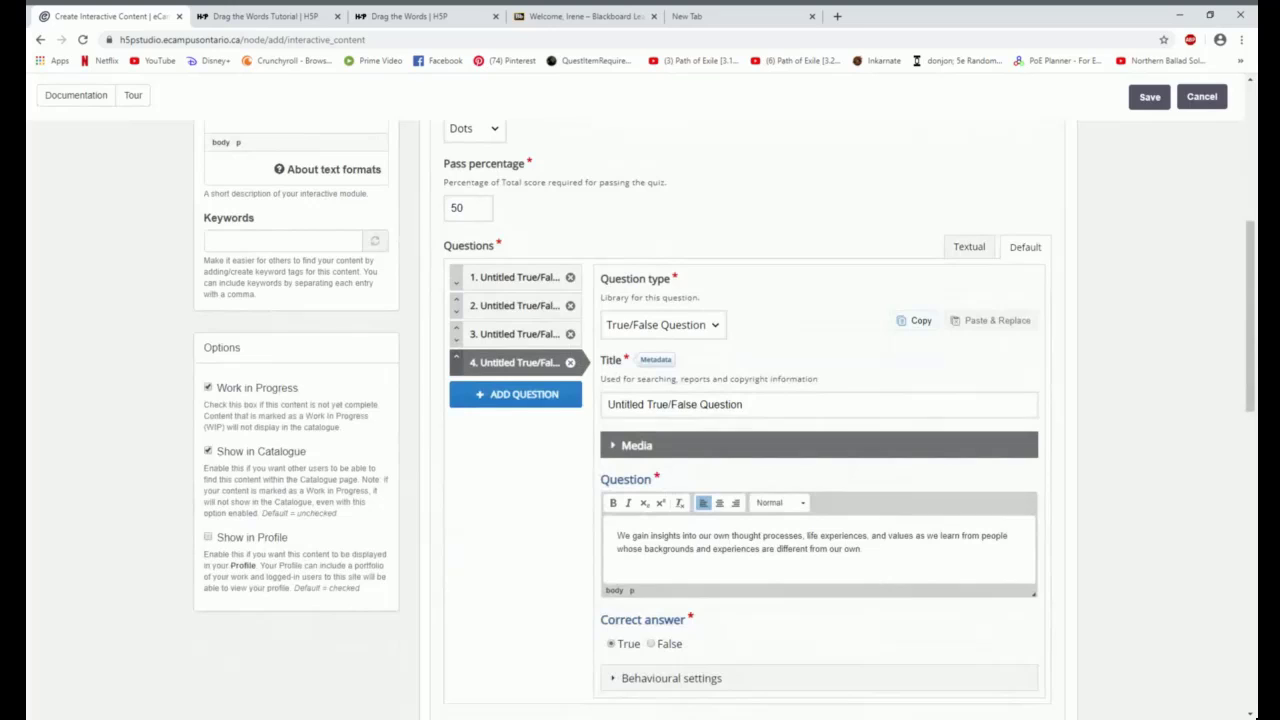
{"action": "left_click", "coordinate": [208, 387]}
{"action": "left_click", "coordinate": [1150, 98]}
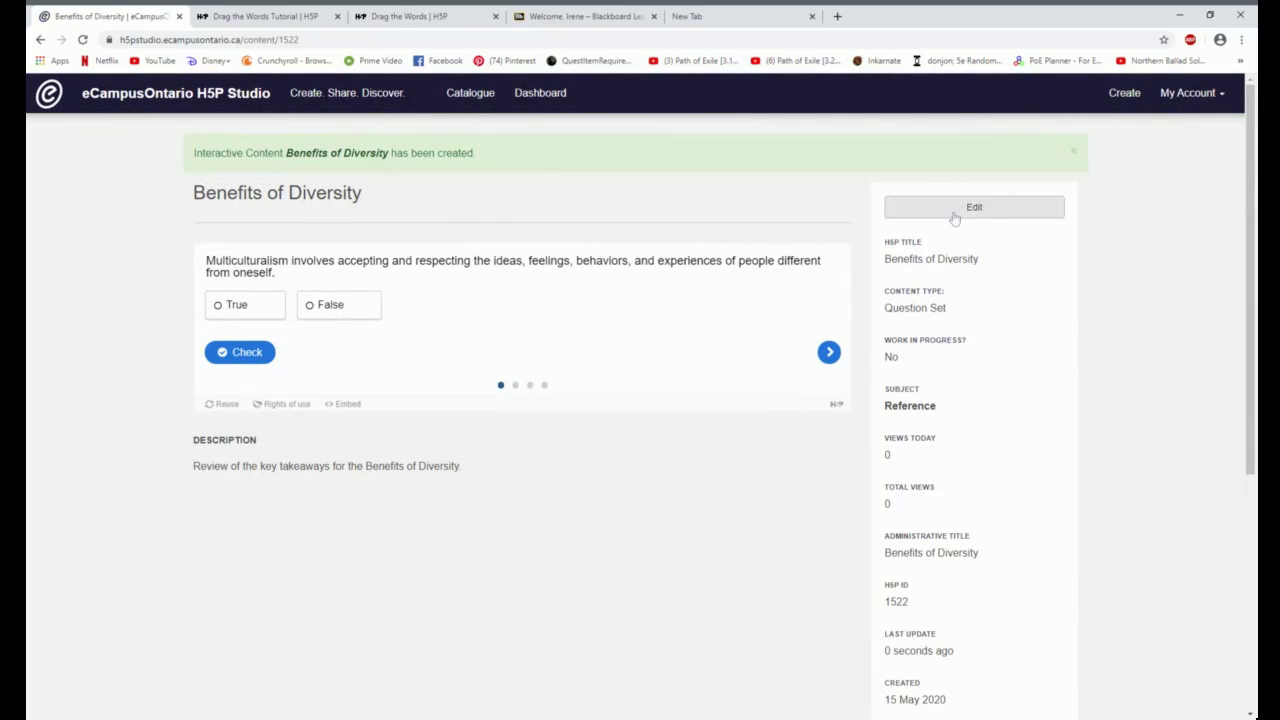
- Answer the four quiz questions True, False, False and True, and check the answer to the last one
{"action": "left_click", "coordinate": [252, 313]}
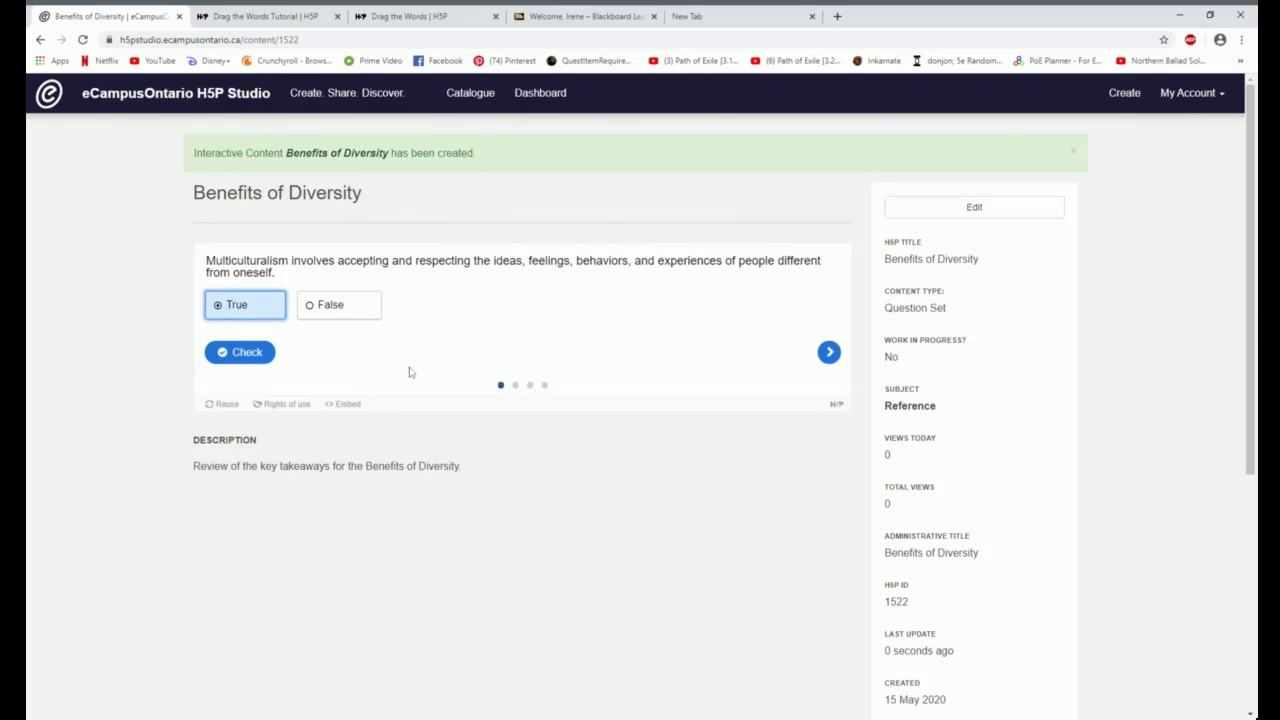
{"action": "left_click", "coordinate": [831, 358]}
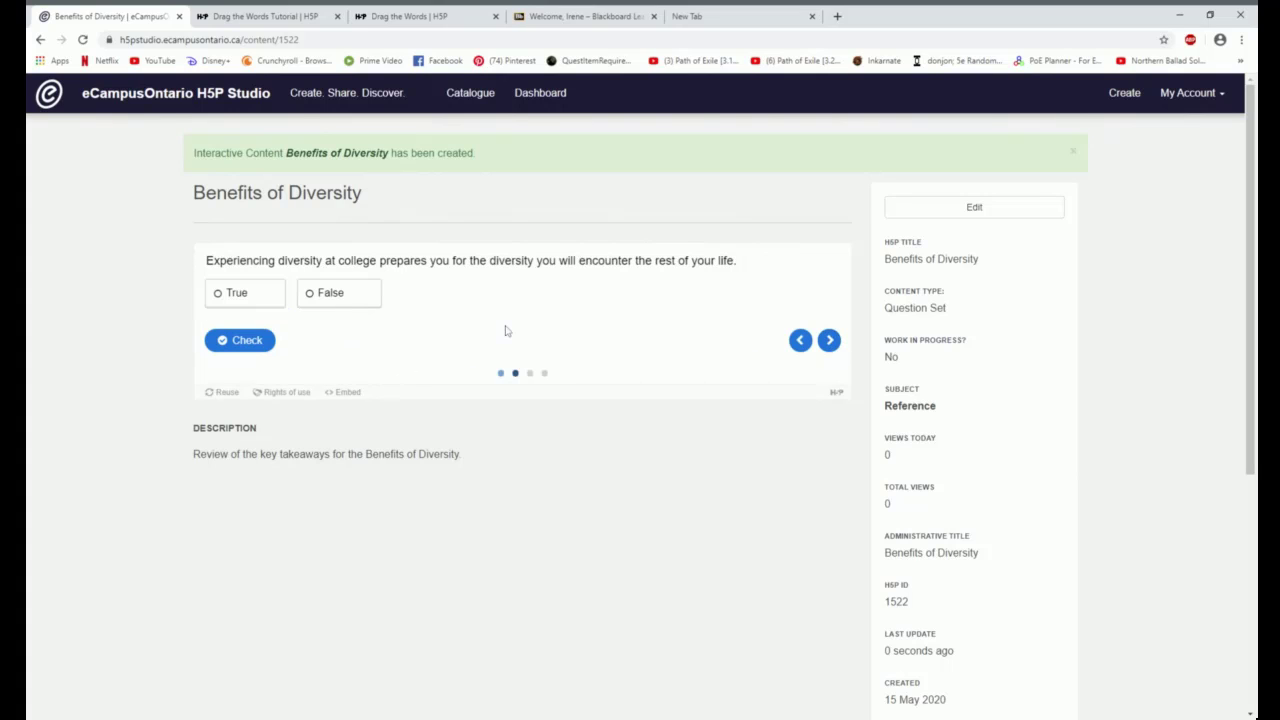
{"action": "left_click", "coordinate": [376, 304]}
{"action": "left_click", "coordinate": [829, 340]}
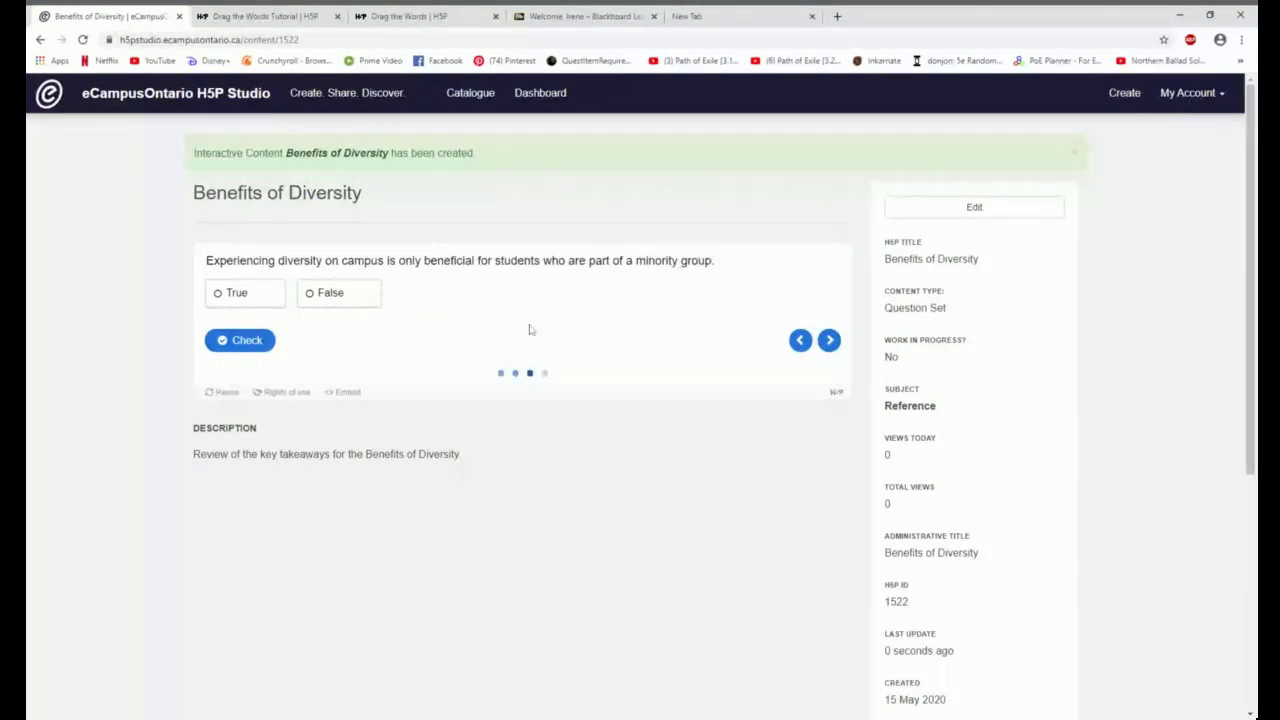
{"action": "left_click", "coordinate": [338, 293]}
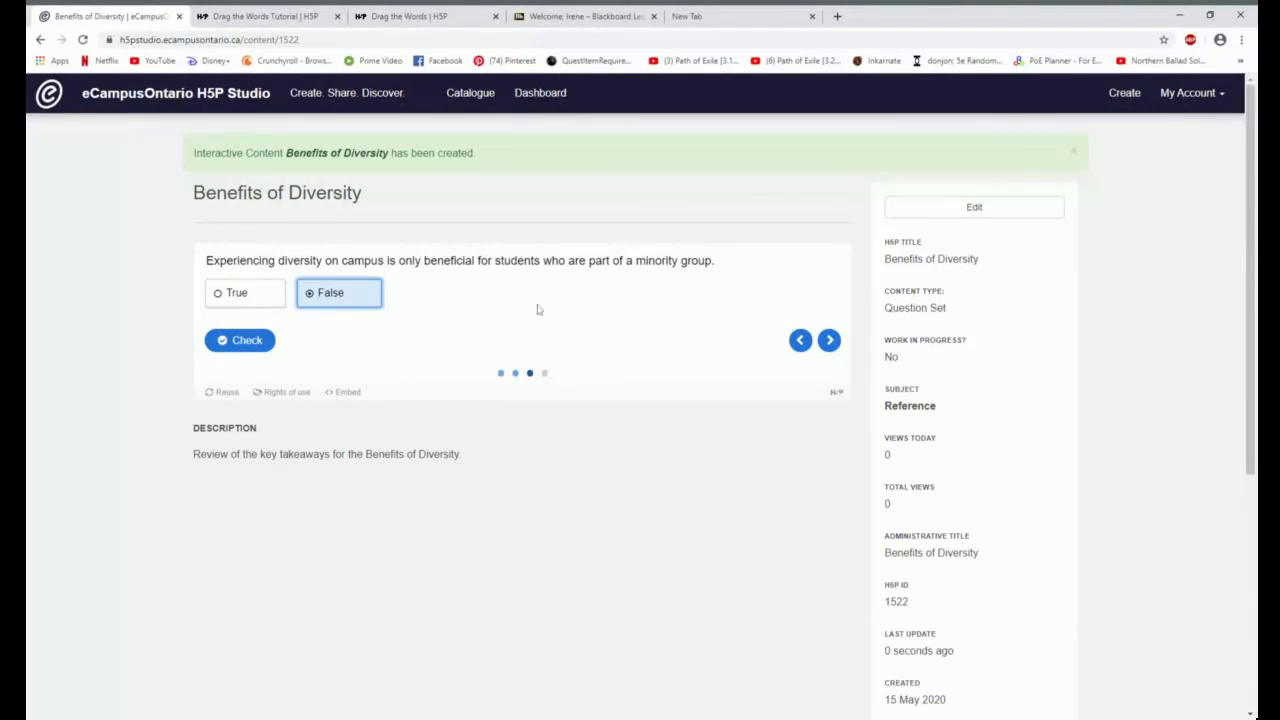
{"action": "left_click", "coordinate": [829, 340]}
{"action": "left_click", "coordinate": [248, 317]}
{"action": "left_click", "coordinate": [245, 364]}
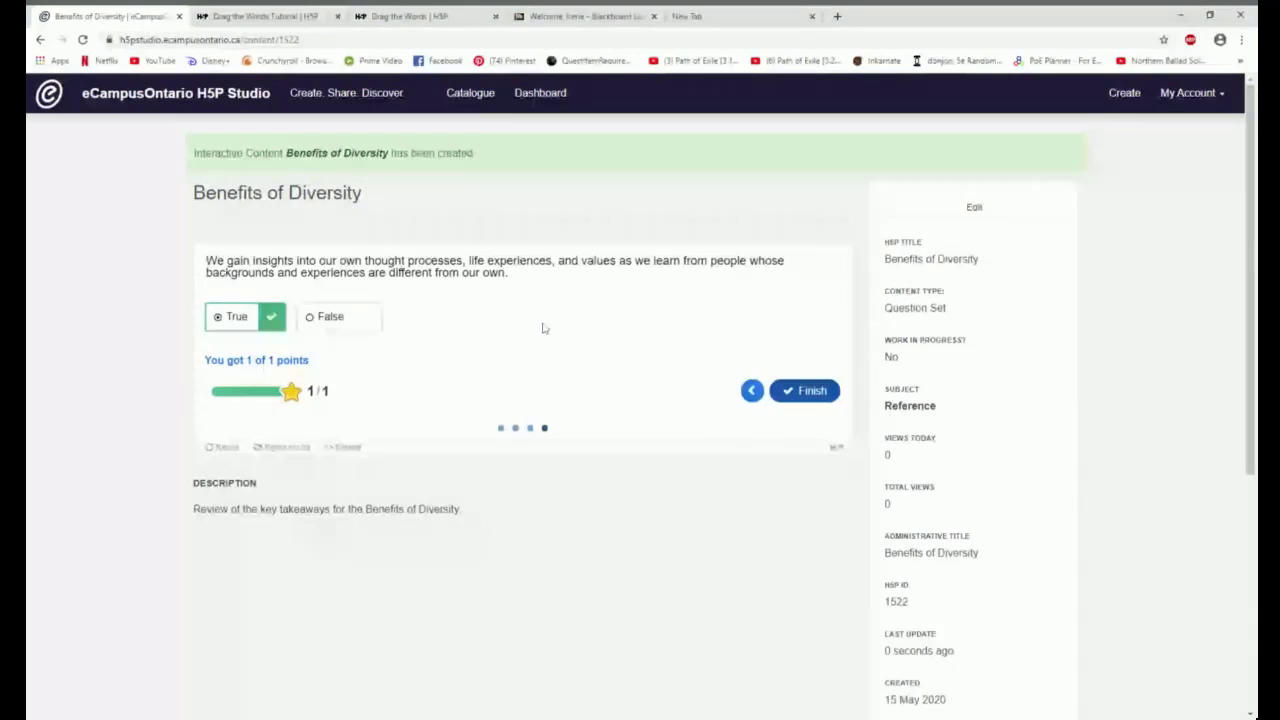
- Return to the third quiz question, check its answer, and finish the quiz from the last question
{"action": "left_click", "coordinate": [752, 390]}
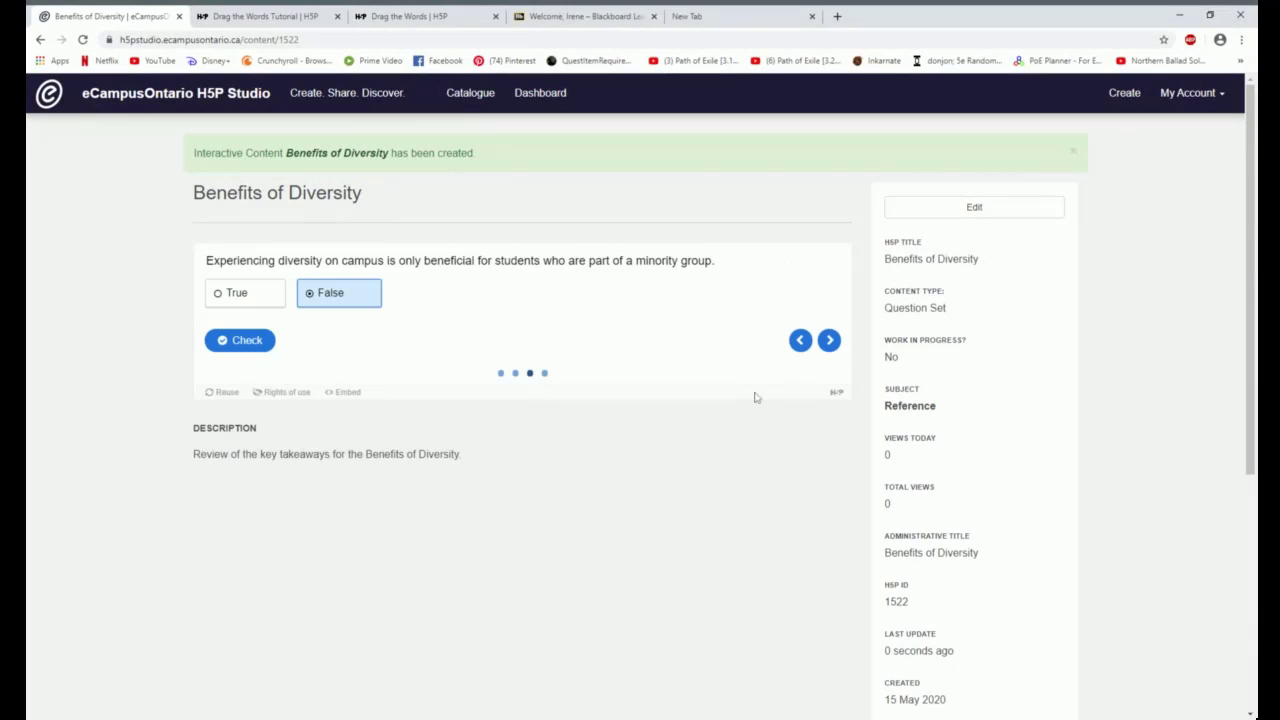
{"action": "left_click", "coordinate": [246, 340]}
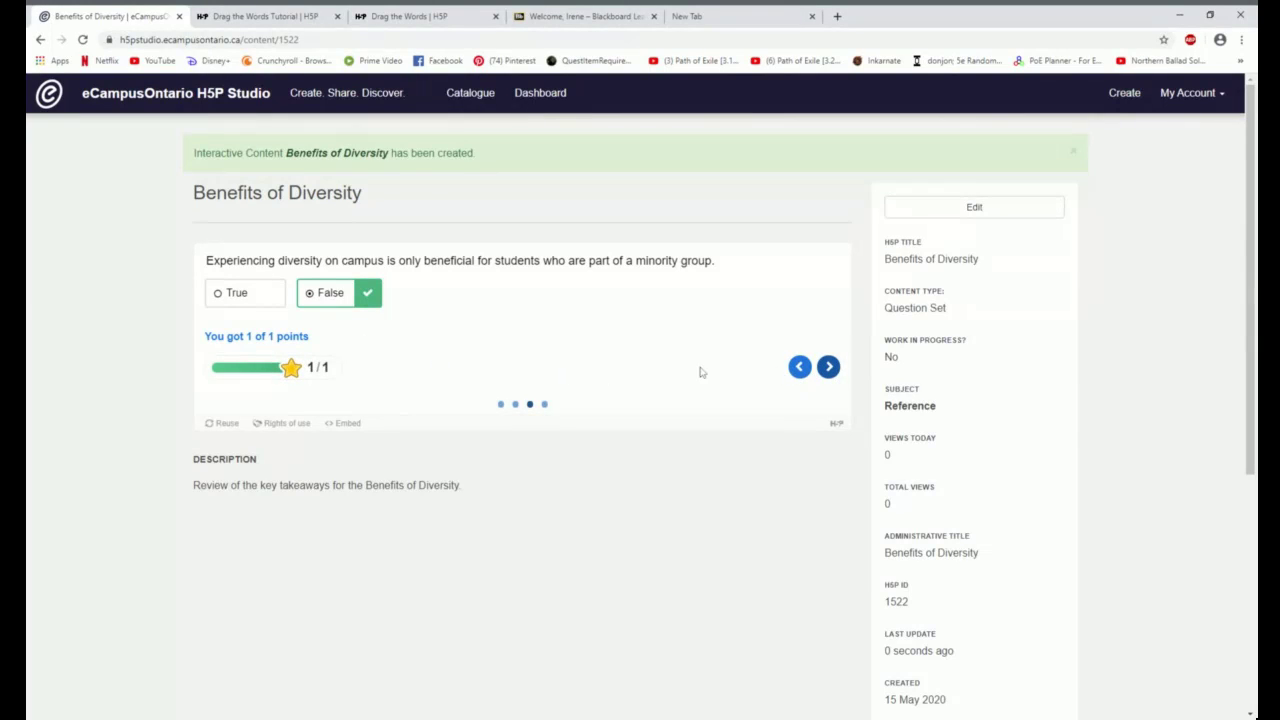
{"action": "left_click", "coordinate": [829, 368]}
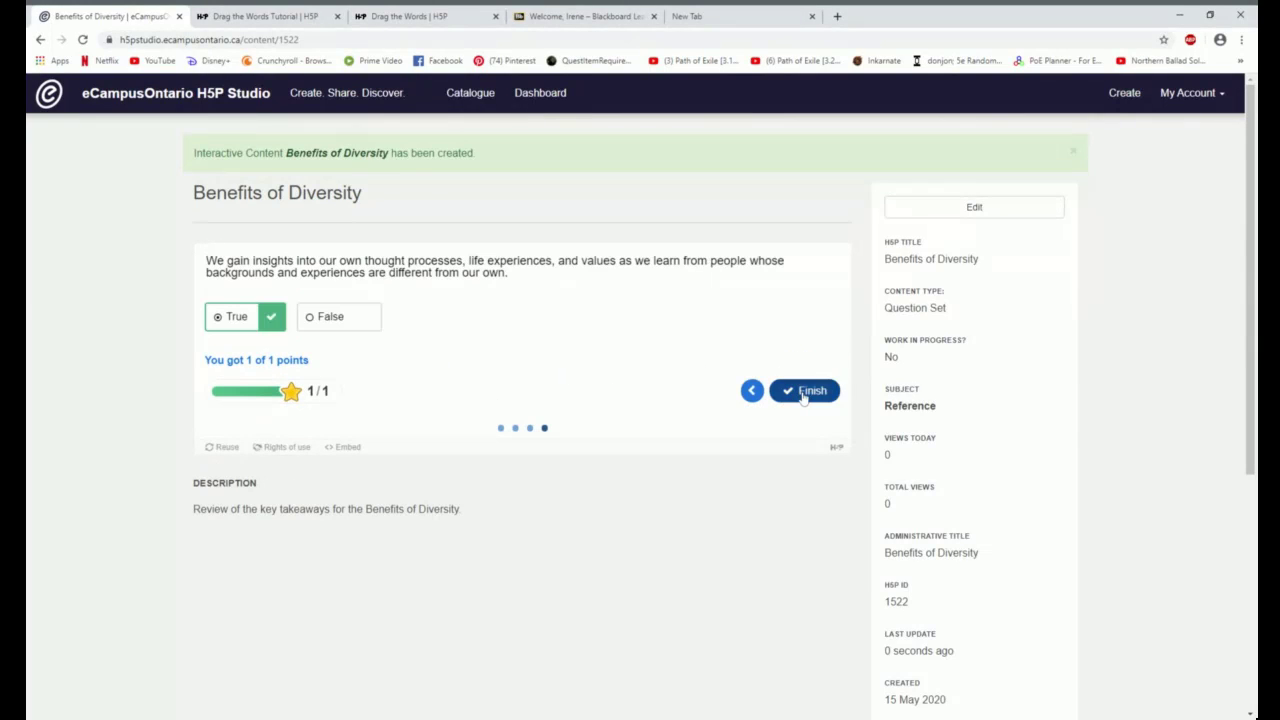
{"action": "left_click", "coordinate": [805, 391]}
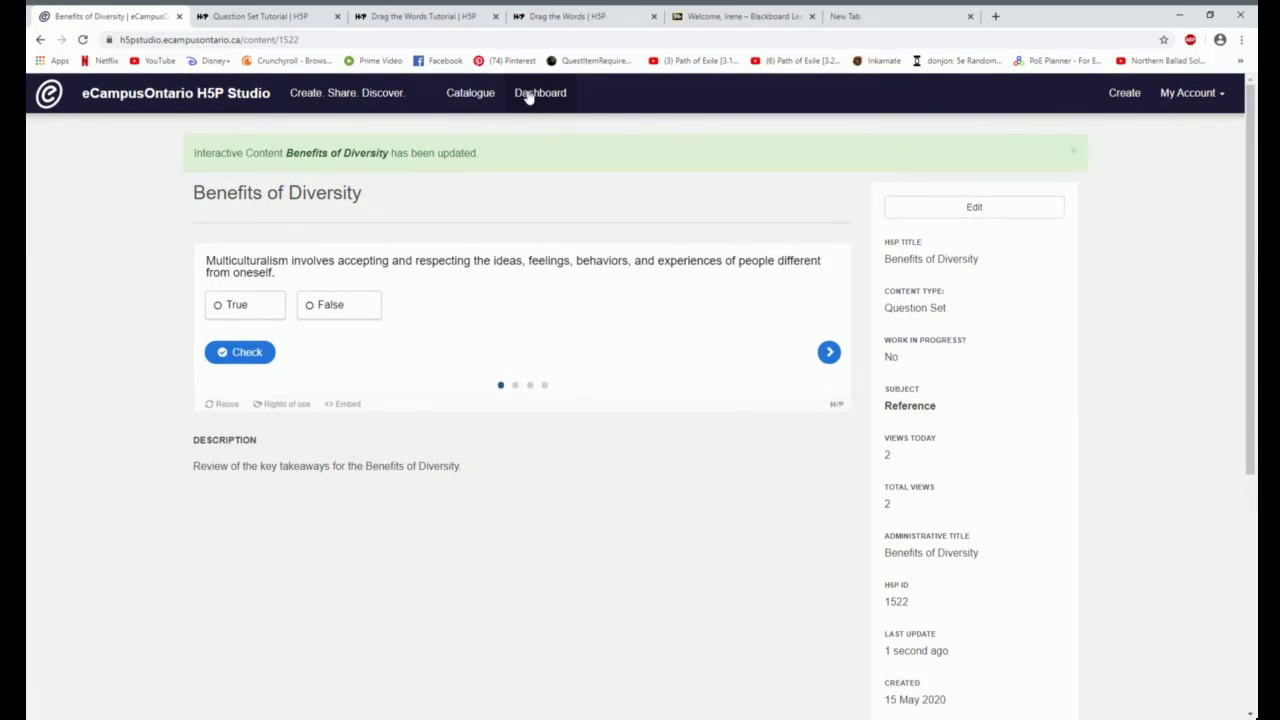
- Look over the catalogue and the personal content list, and play the College, The St. Clair Way interactive video
{"action": "left_click", "coordinate": [470, 98]}
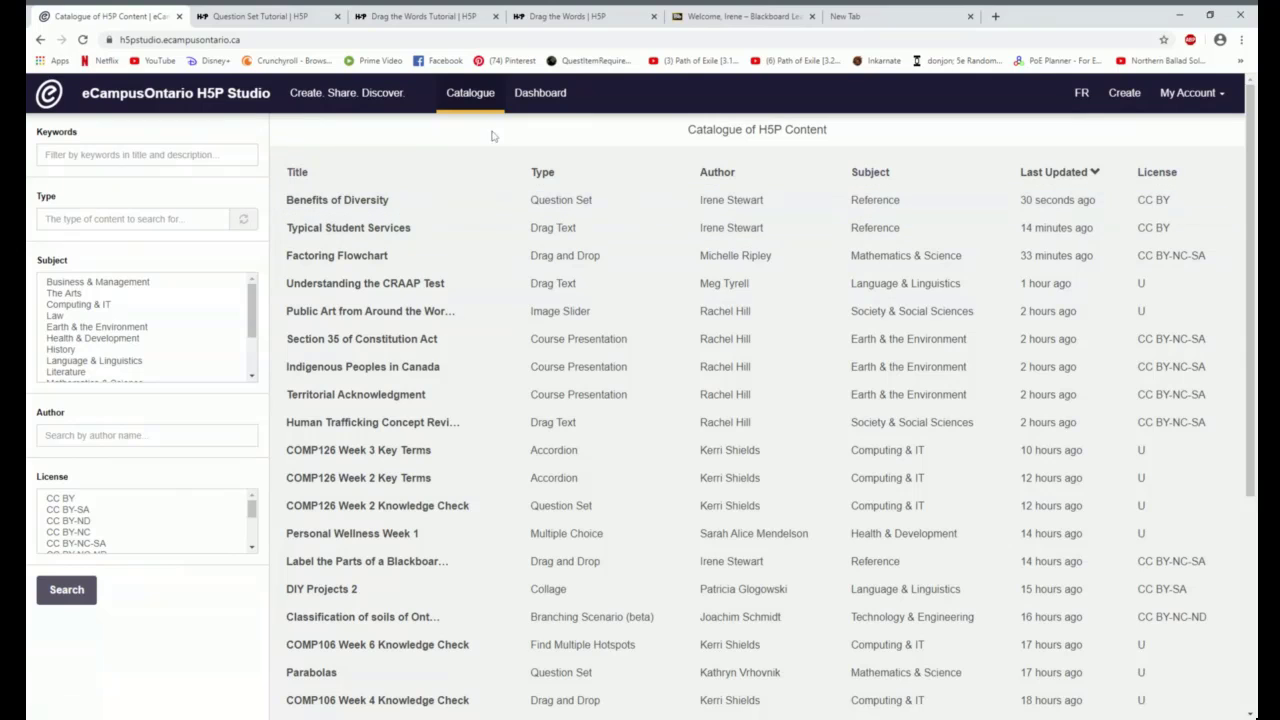
{"action": "left_click", "coordinate": [545, 94]}
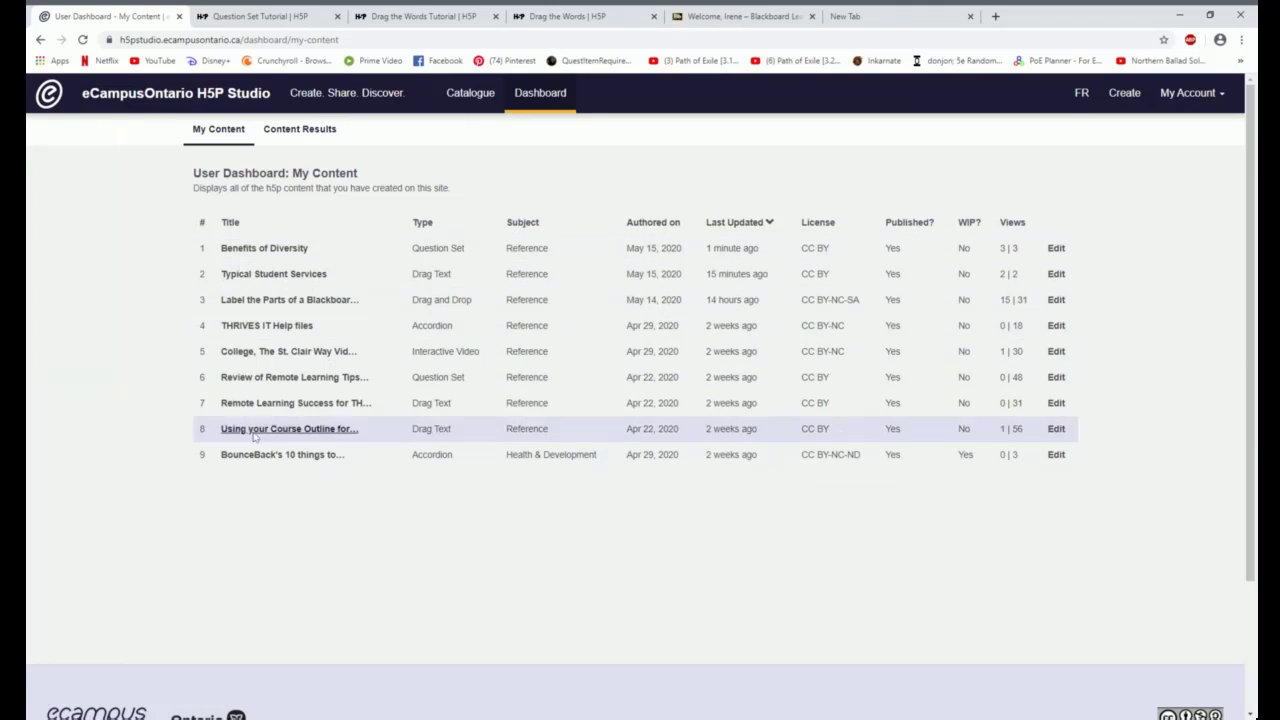
{"action": "left_click", "coordinate": [310, 358]}
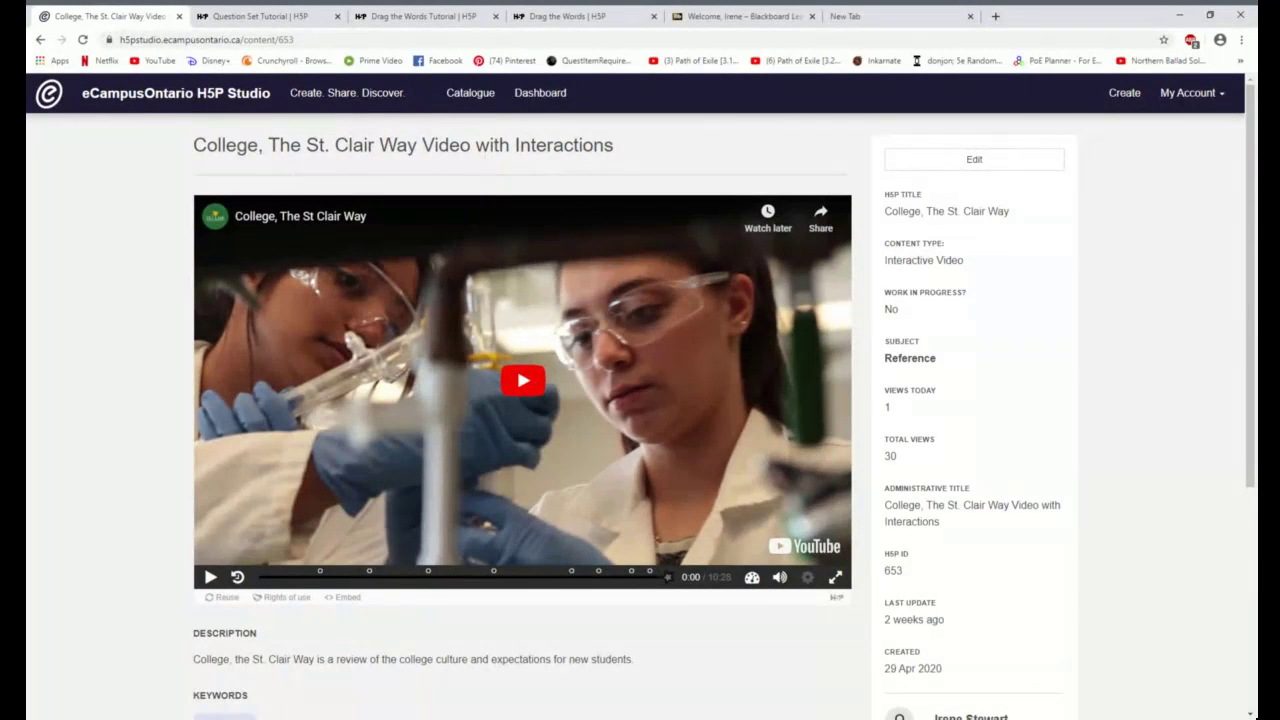
{"action": "left_click", "coordinate": [528, 384]}
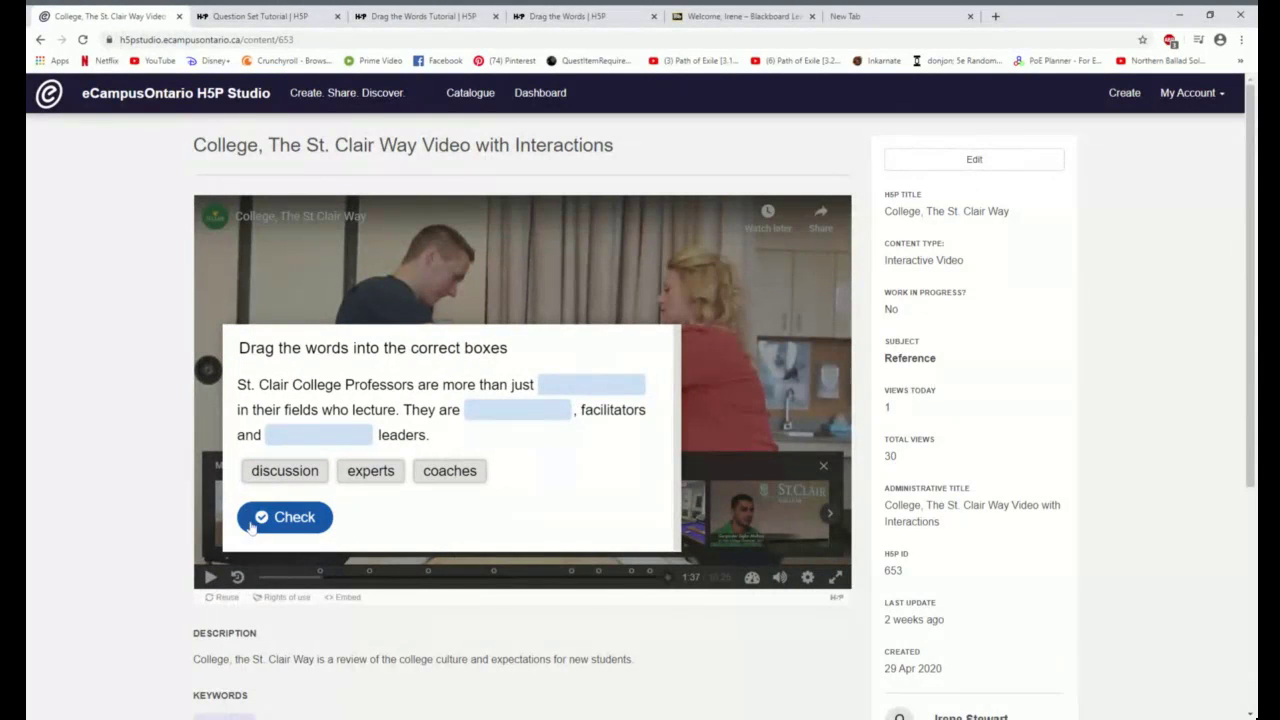
- Fill the video's word blanks with experts, coaches and discussion, check the answers, and pause the video after continuing
{"action": "left_click_drag", "start_coordinate": [370, 470], "coordinate": [591, 385]}
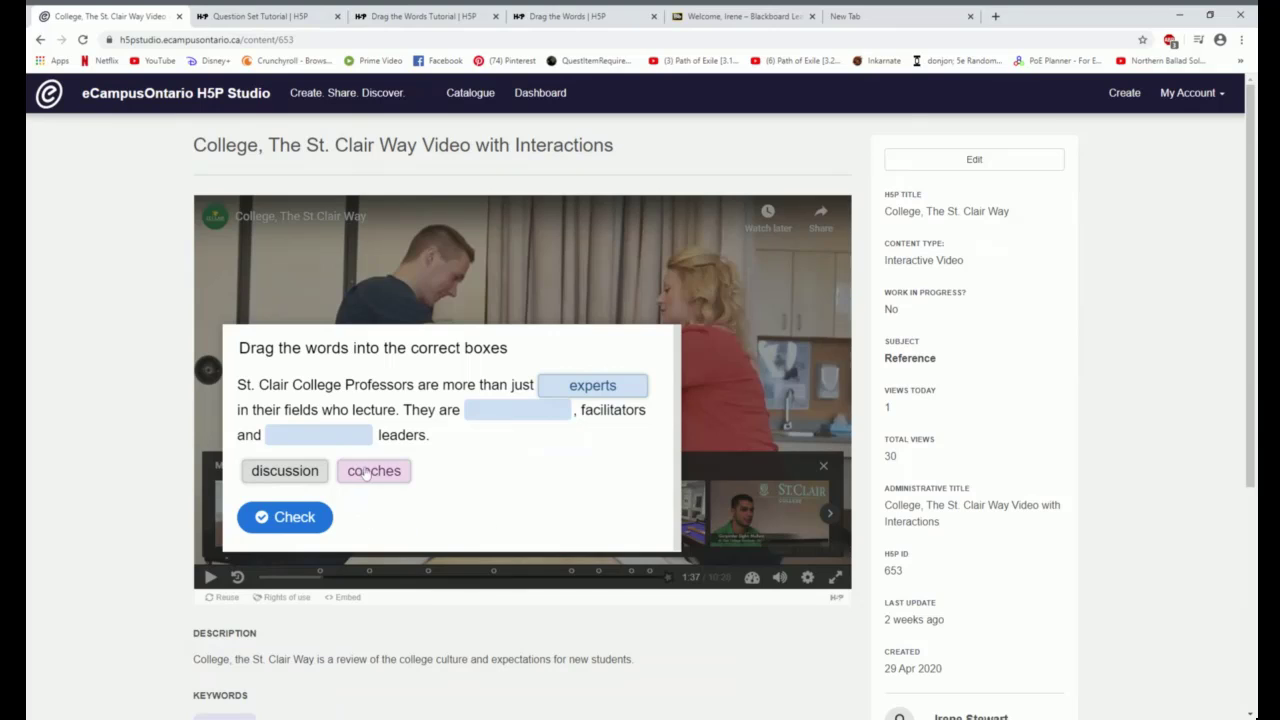
{"action": "left_click_drag", "start_coordinate": [367, 474], "coordinate": [515, 411]}
{"action": "left_click_drag", "start_coordinate": [276, 465], "coordinate": [318, 436]}
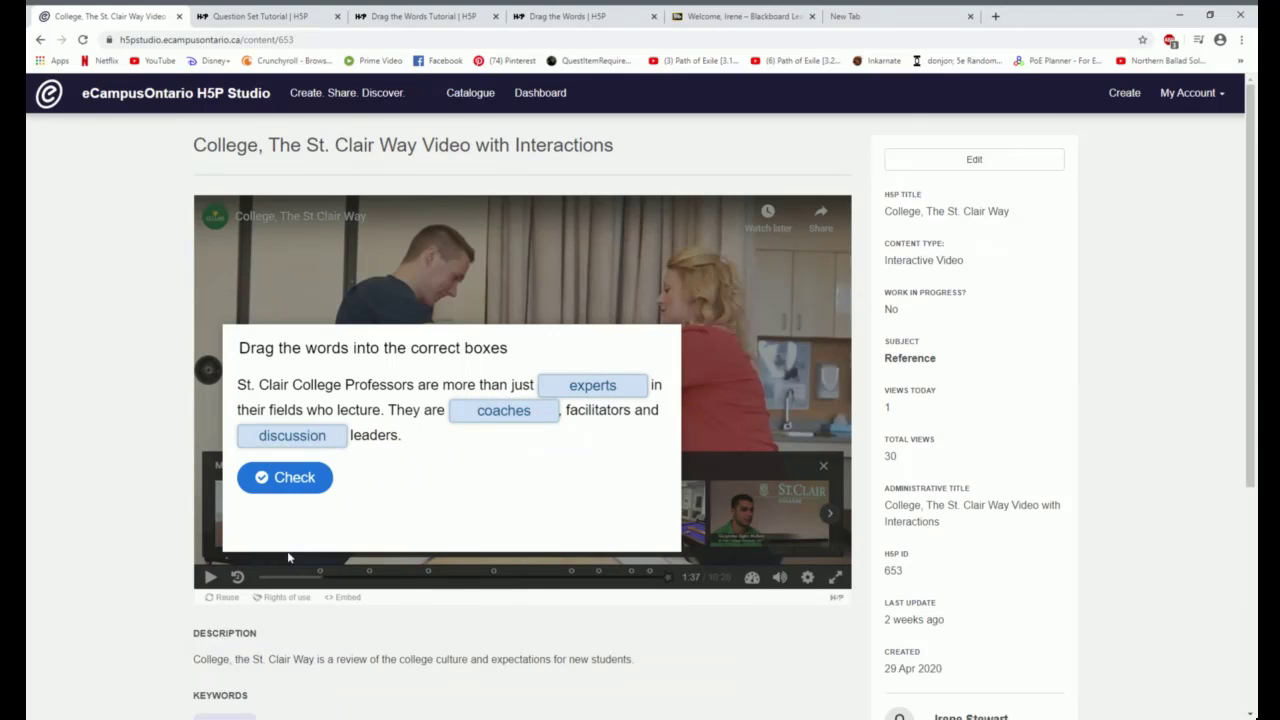
{"action": "left_click", "coordinate": [284, 480]}
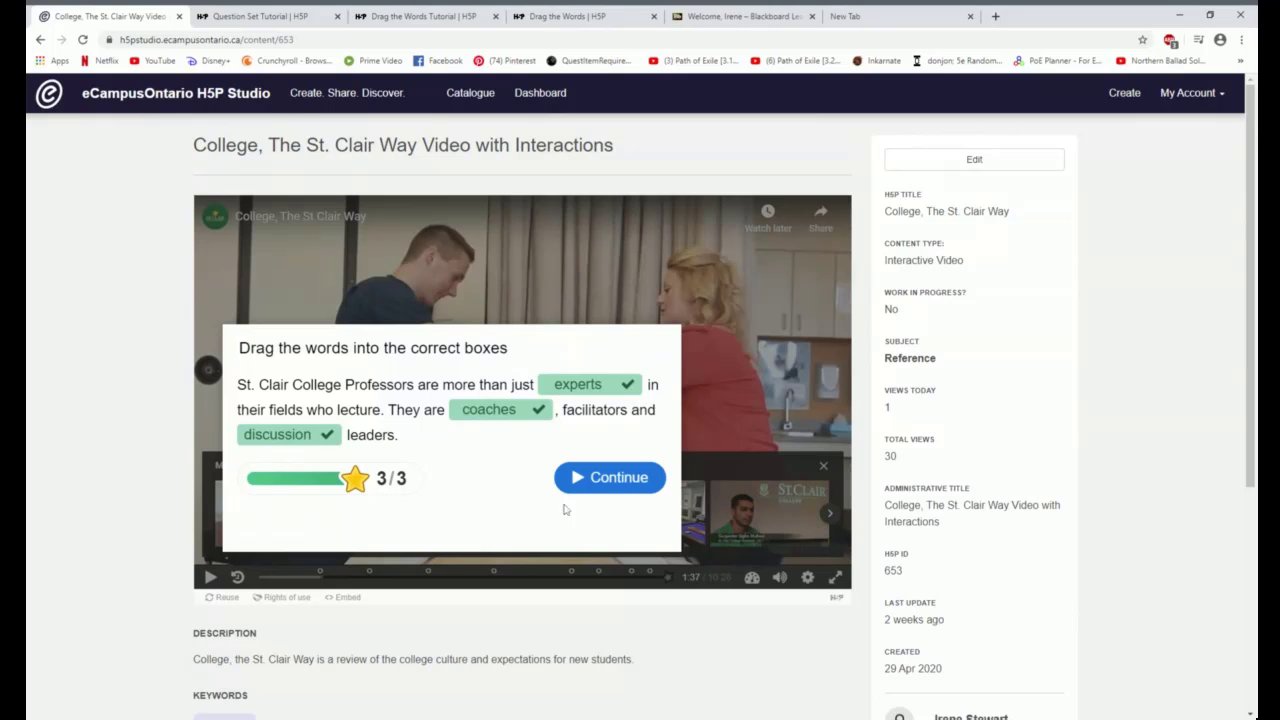
{"action": "left_click", "coordinate": [626, 479]}
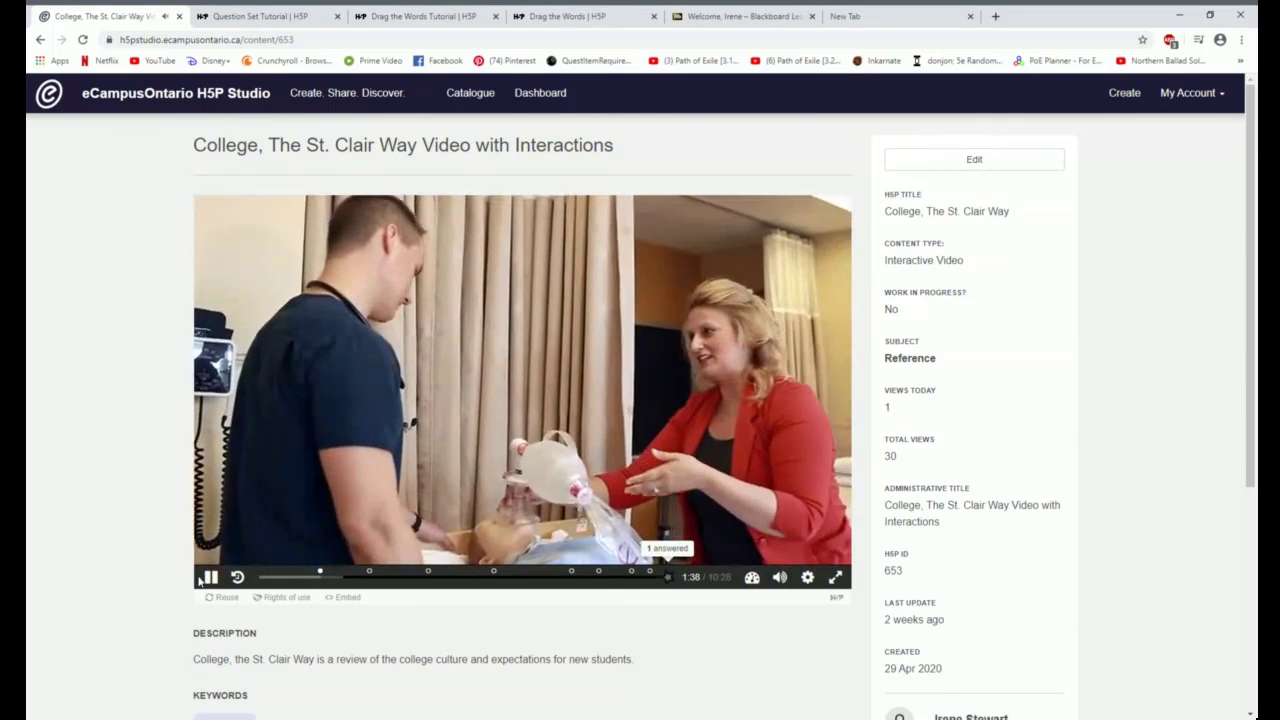
{"action": "key", "text": "space"}
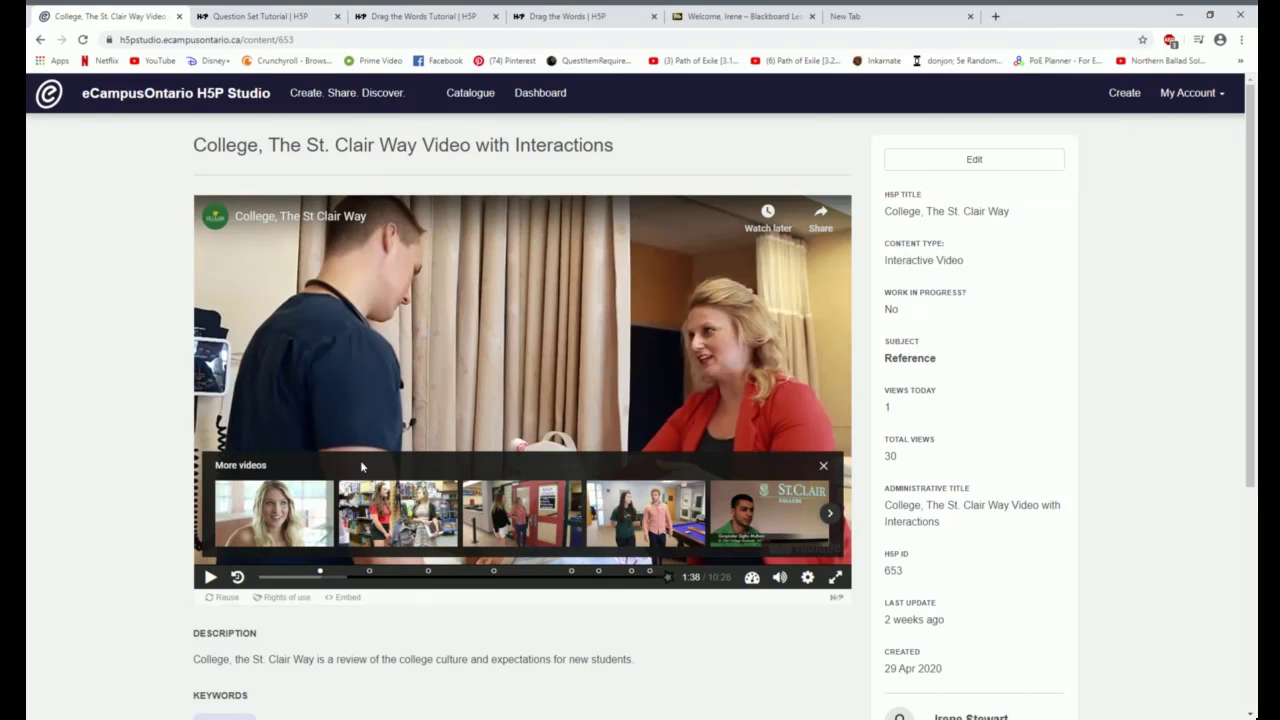
- Open the THRIVES IT Help files accordion from the personal content list and look through its sections from St. Clair ONE to Office 365
{"action": "left_click", "coordinate": [476, 96]}
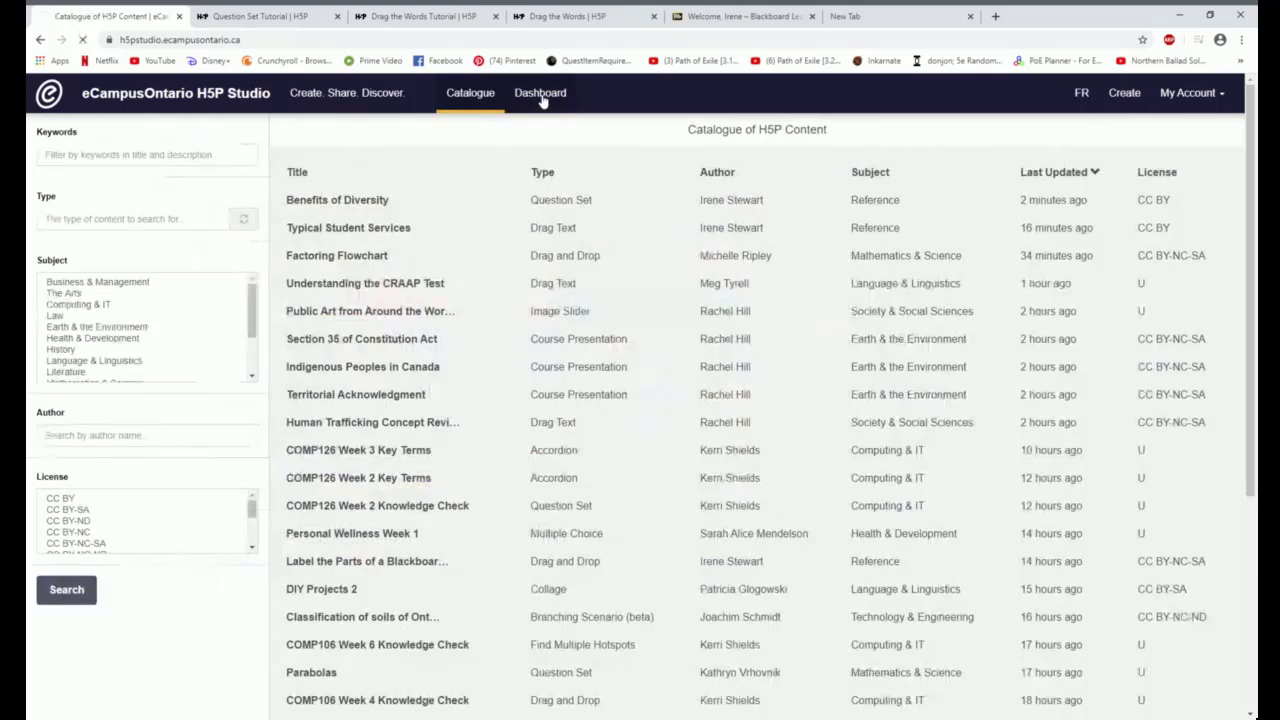
{"action": "left_click", "coordinate": [540, 95]}
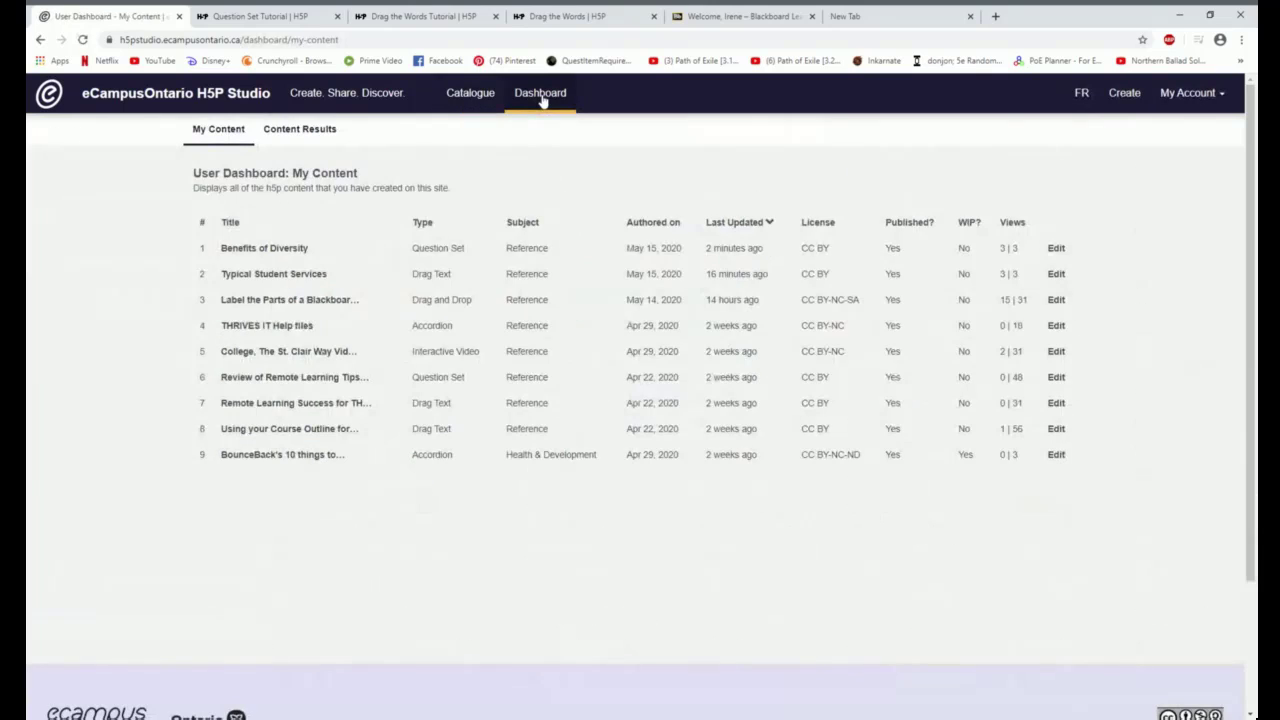
{"action": "left_click", "coordinate": [300, 328]}
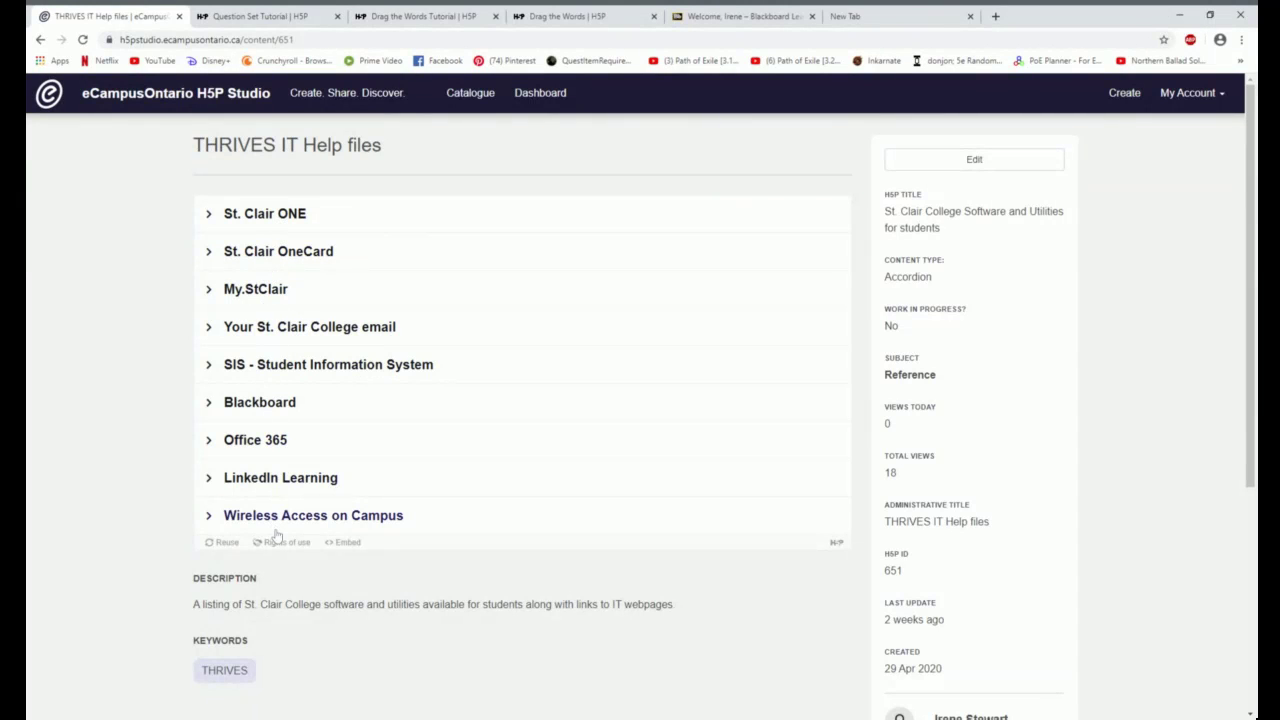
{"action": "left_click", "coordinate": [282, 222]}
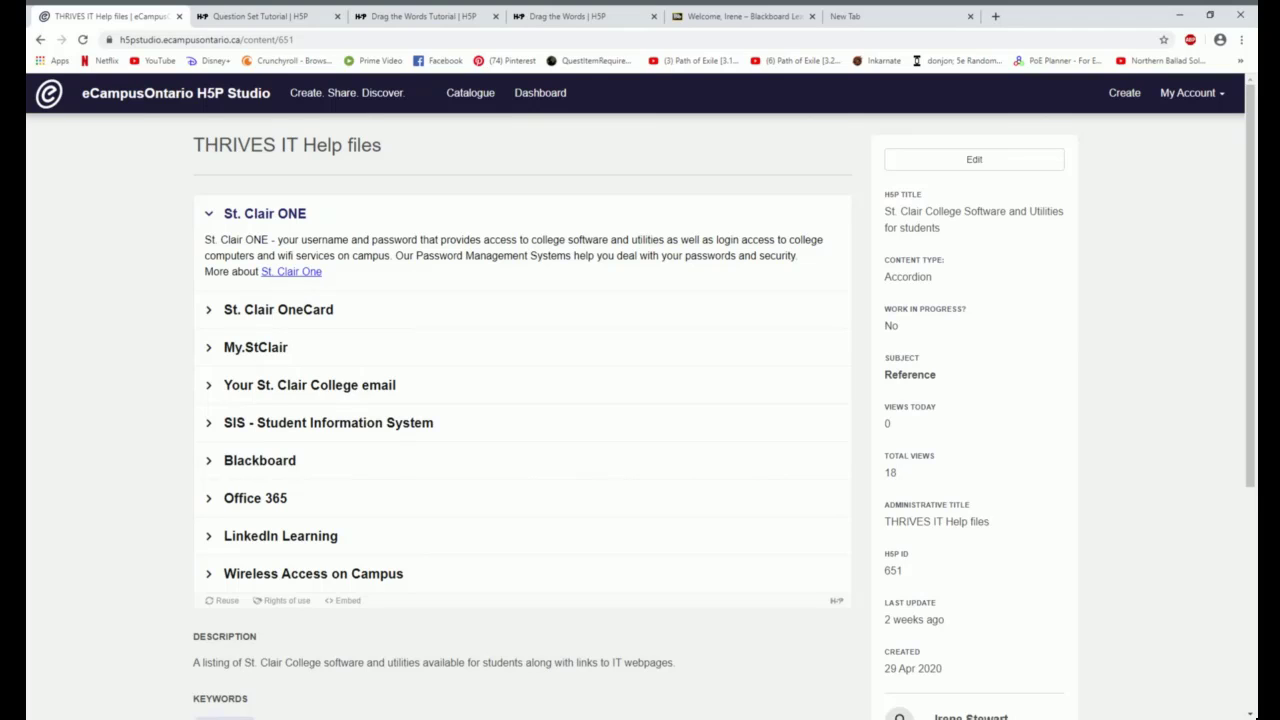
{"action": "left_click", "coordinate": [304, 310]}
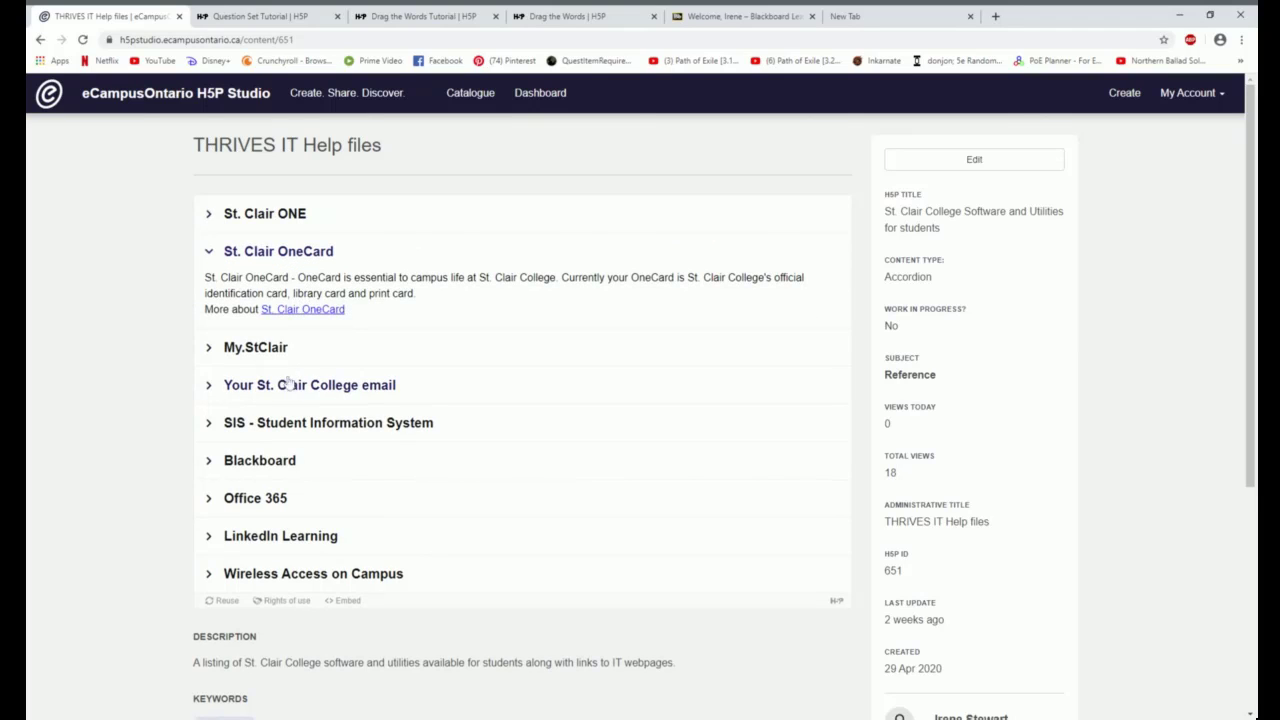
{"action": "left_click", "coordinate": [278, 348]}
{"action": "left_click", "coordinate": [338, 386]}
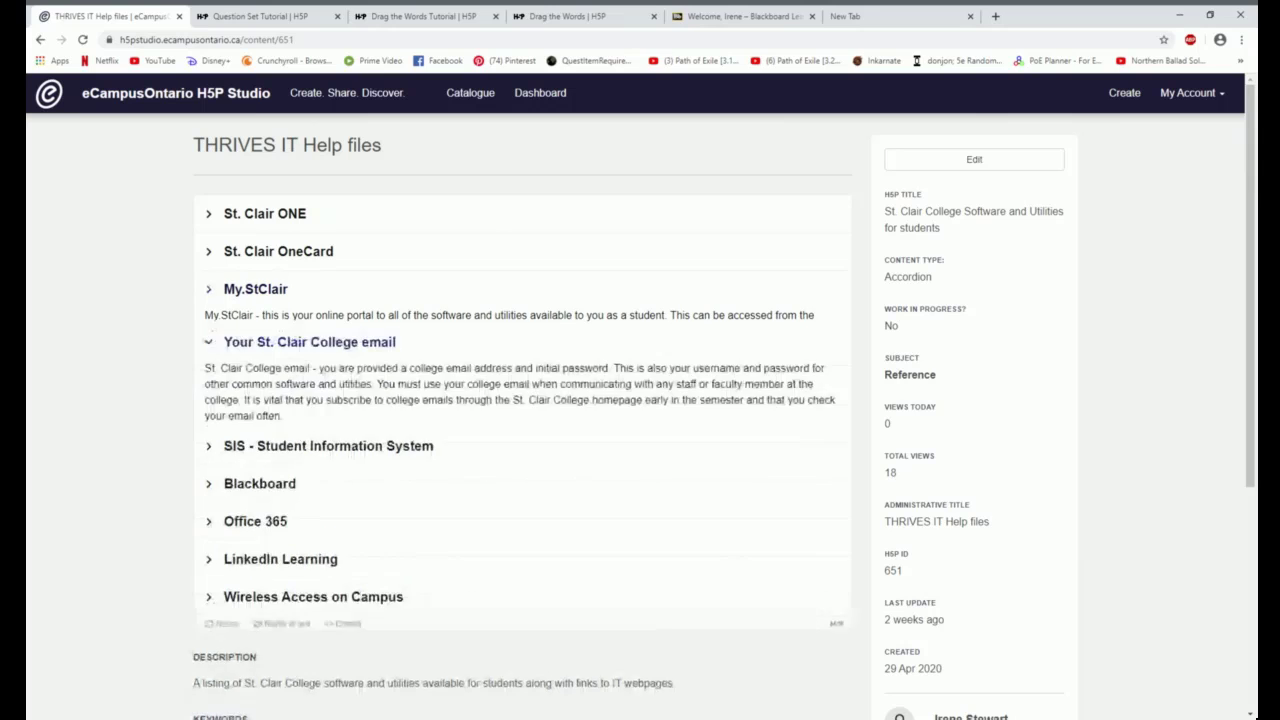
{"action": "left_click", "coordinate": [345, 452]}
{"action": "left_click", "coordinate": [263, 465]}
{"action": "left_click", "coordinate": [263, 606]}
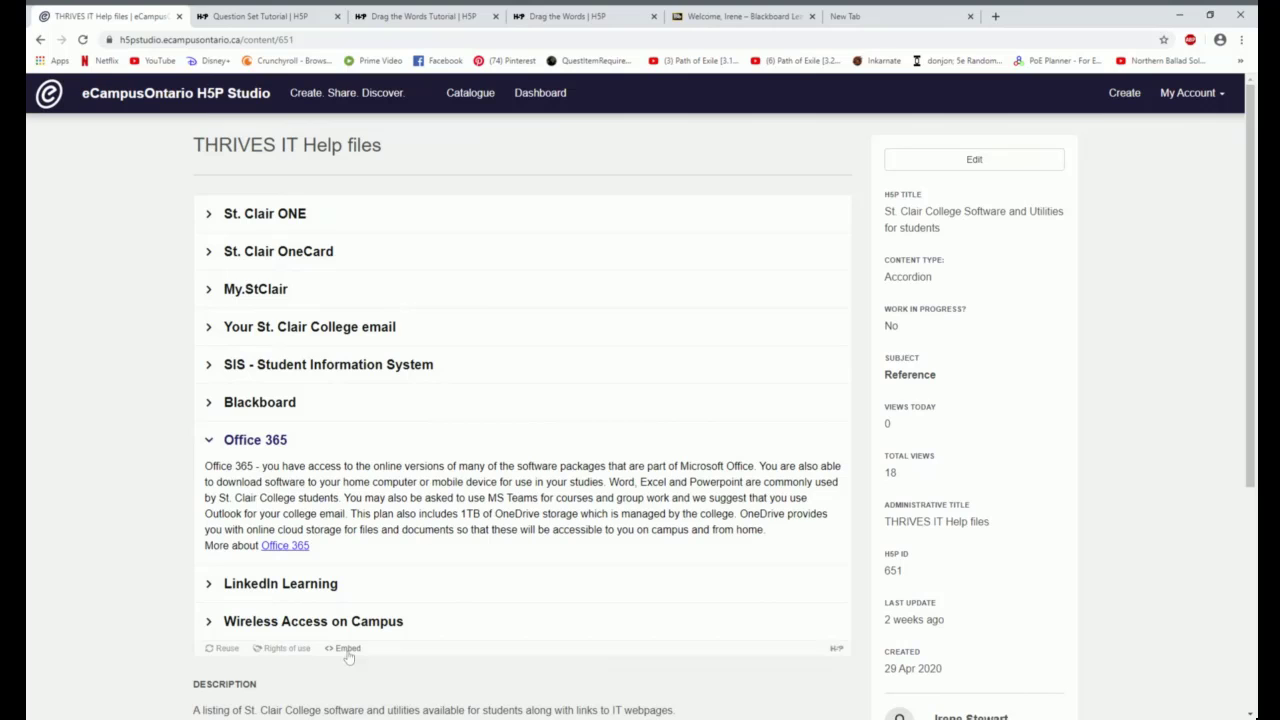
- Open the Label the Parts of a Blackboard Collaborate Window activity, place all five labels on their matching numbered areas, and check the answers
{"action": "left_click", "coordinate": [540, 93]}
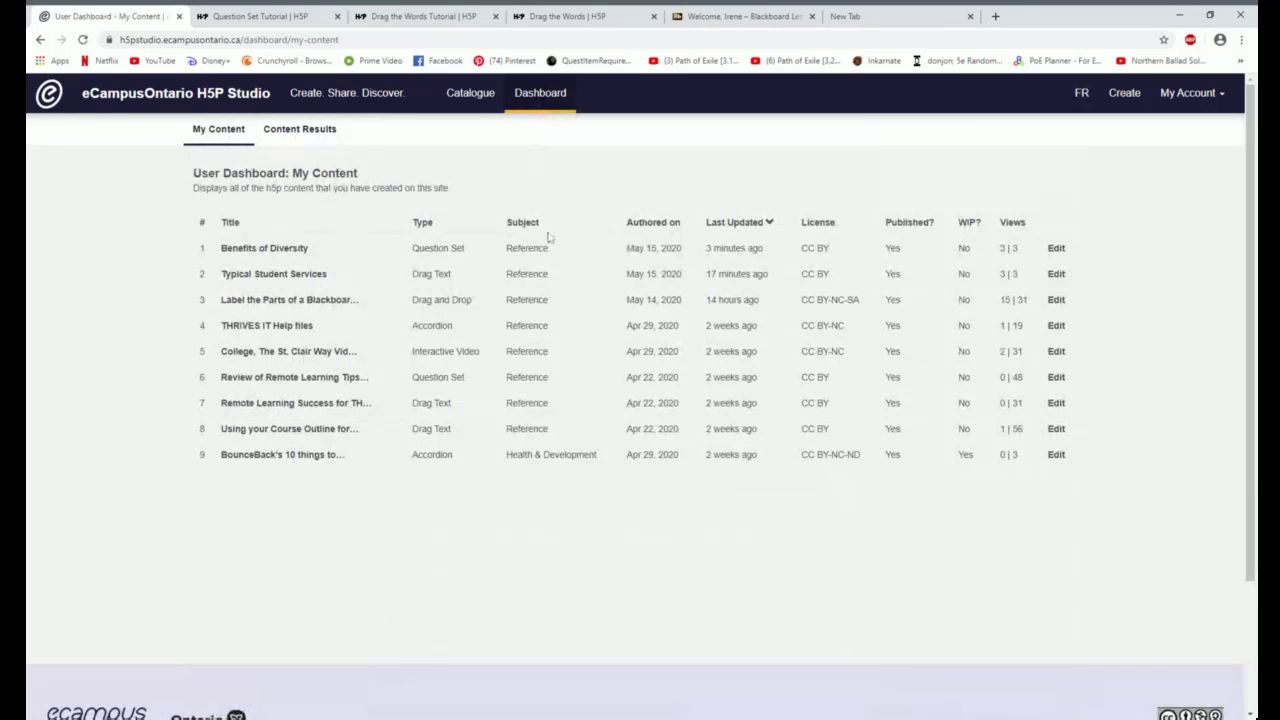
{"action": "left_click", "coordinate": [268, 300]}
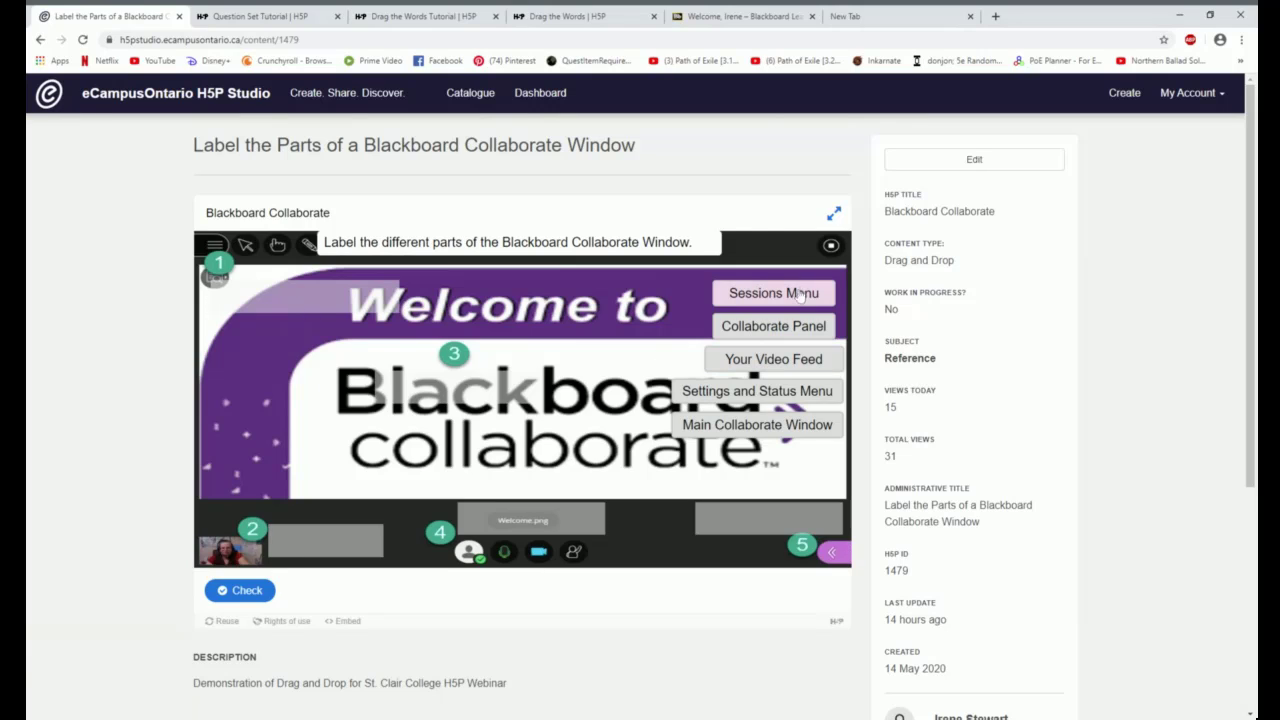
{"action": "left_click_drag", "start_coordinate": [800, 292], "coordinate": [303, 290]}
{"action": "left_click_drag", "start_coordinate": [765, 337], "coordinate": [760, 530]}
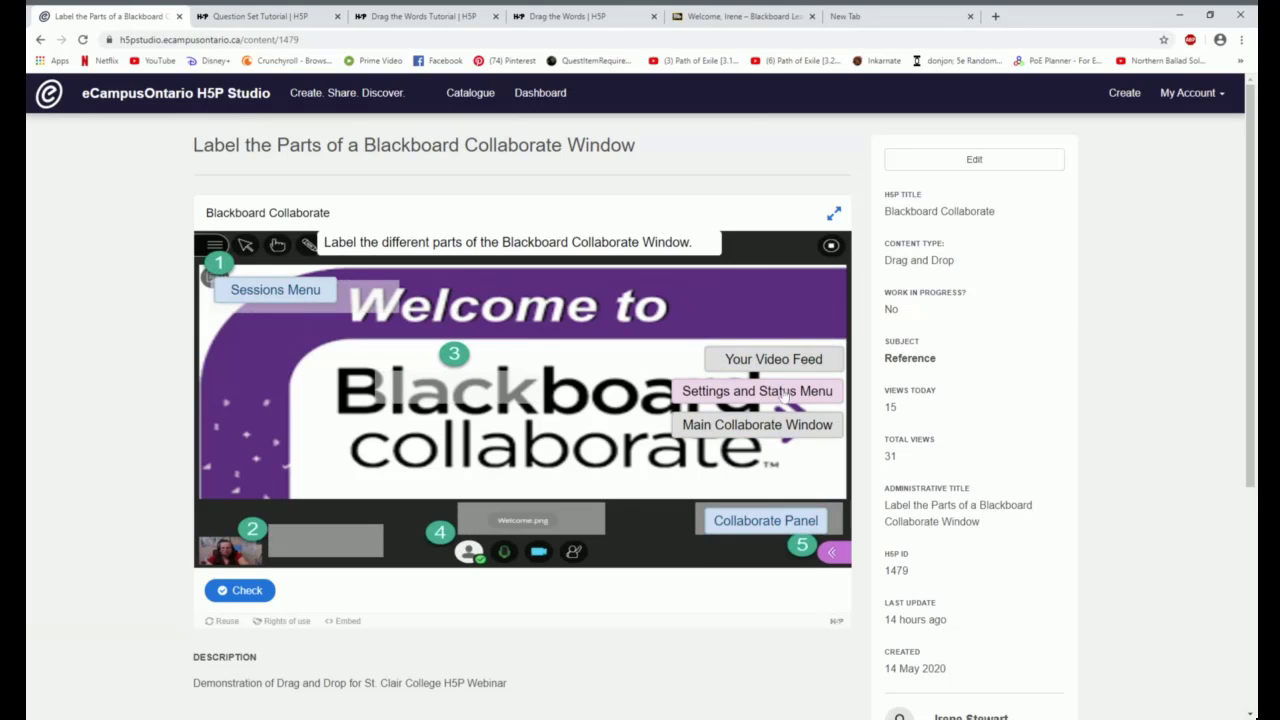
{"action": "mouse_move", "coordinate": [783, 394]}
{"action": "left_mouse_down"}
{"action": "mouse_move", "coordinate": [450, 490]}
{"action": "mouse_move", "coordinate": [594, 524]}
{"action": "left_mouse_up"}
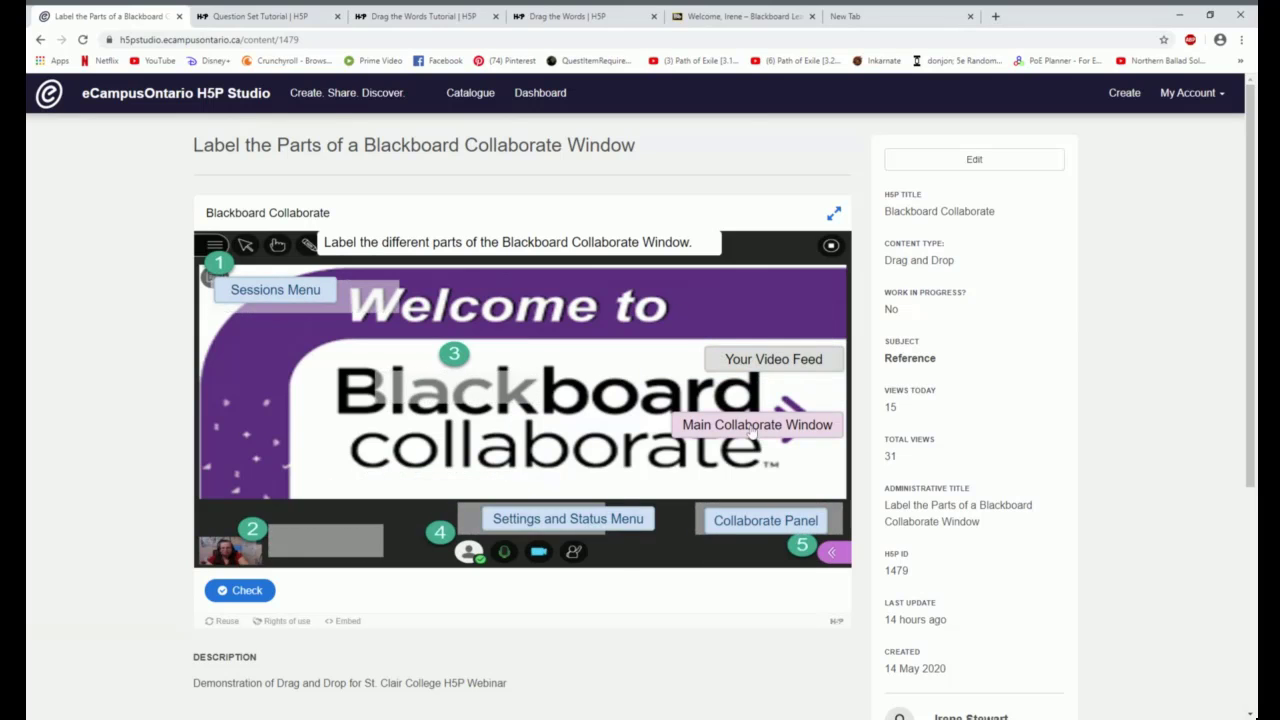
{"action": "left_click_drag", "start_coordinate": [766, 428], "coordinate": [445, 392]}
{"action": "left_click_drag", "start_coordinate": [772, 360], "coordinate": [334, 543]}
{"action": "left_click", "coordinate": [238, 592]}
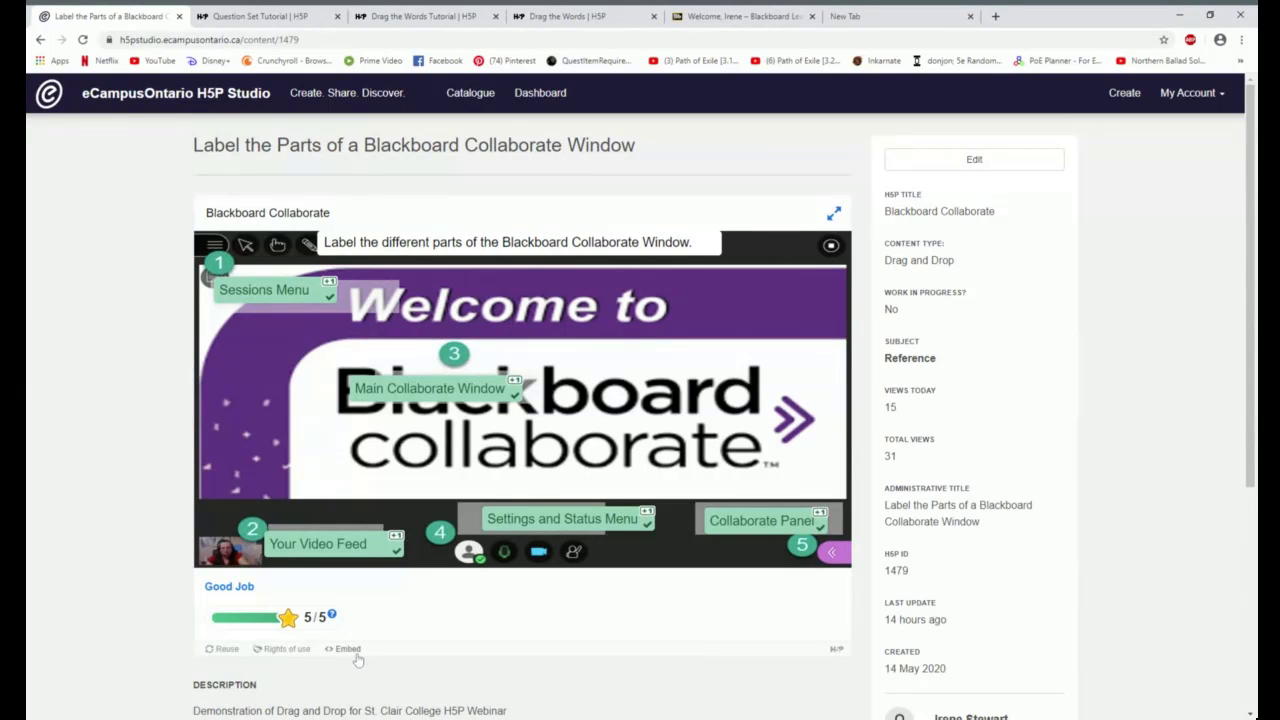
- Show the embed code of the Blackboard Collaborate labelling activity and select it
{"action": "left_click", "coordinate": [352, 650]}
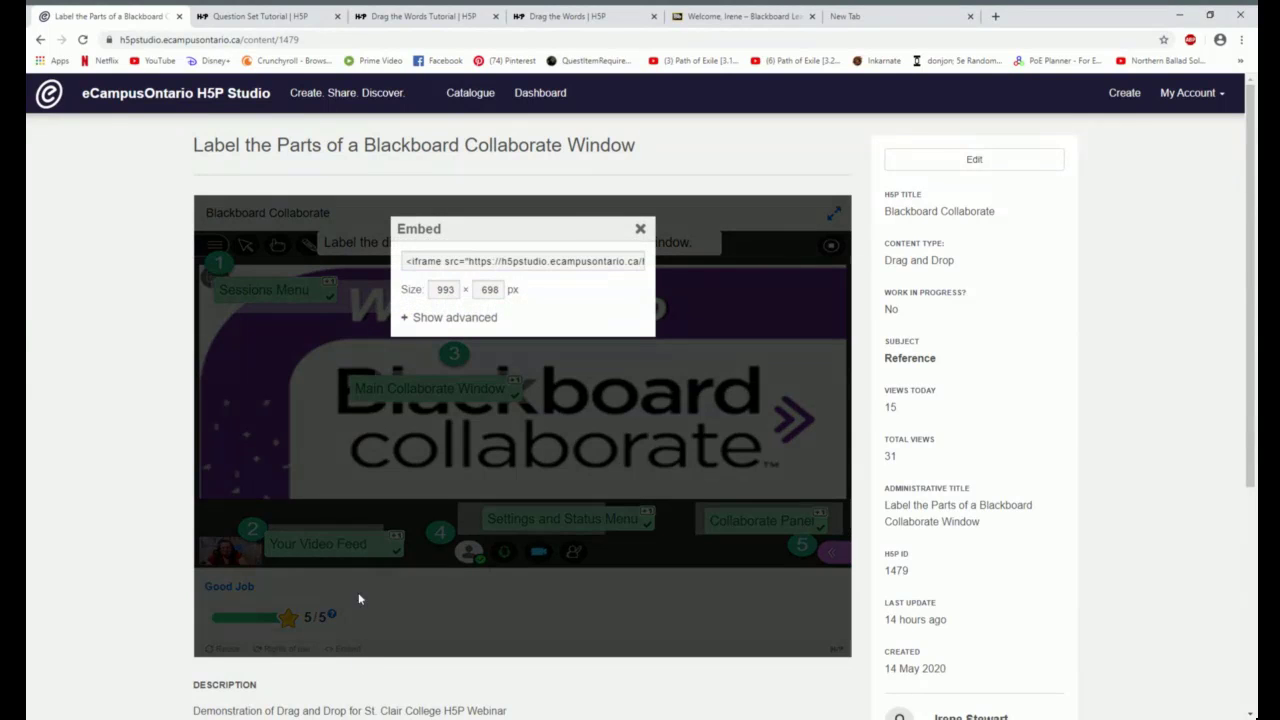
{"action": "left_click", "coordinate": [525, 261]}
- Switch to Blackboard and open the Instructions for Collaborate Meetings page in the THRIVES-TEST: GRN2000N THRIVES course
{"action": "left_click", "coordinate": [765, 24]}
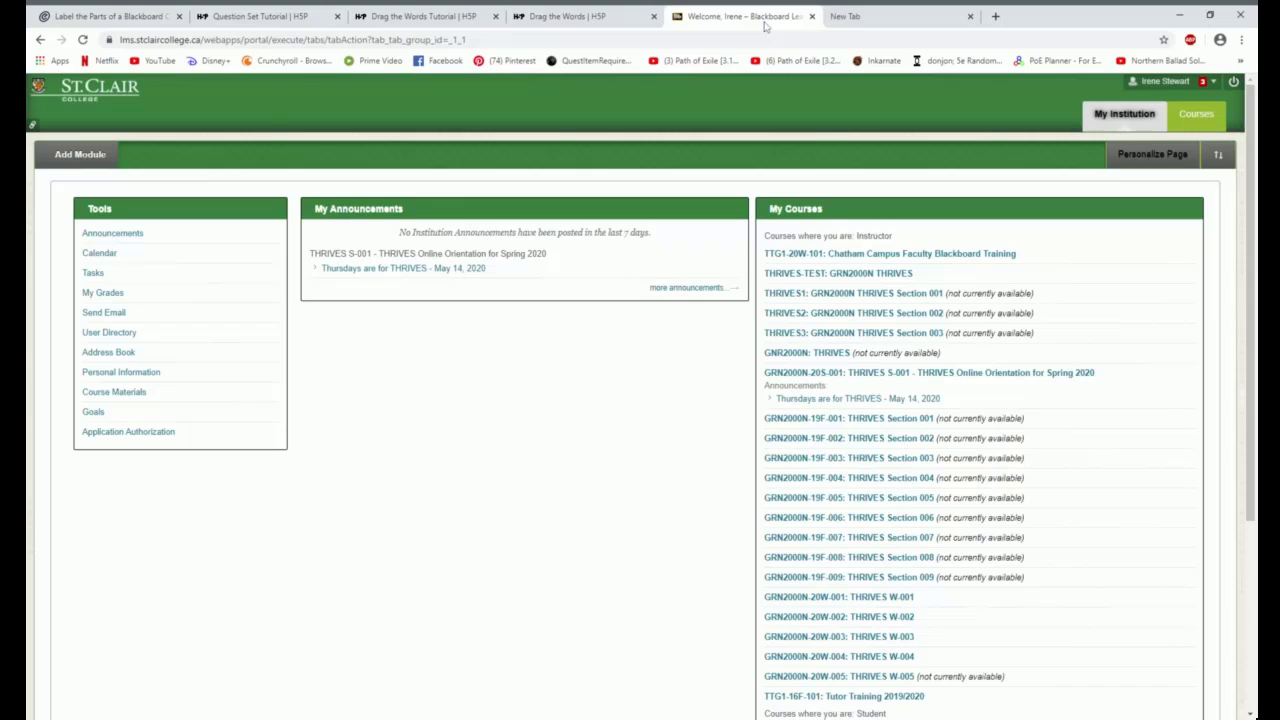
{"action": "left_click", "coordinate": [840, 276]}
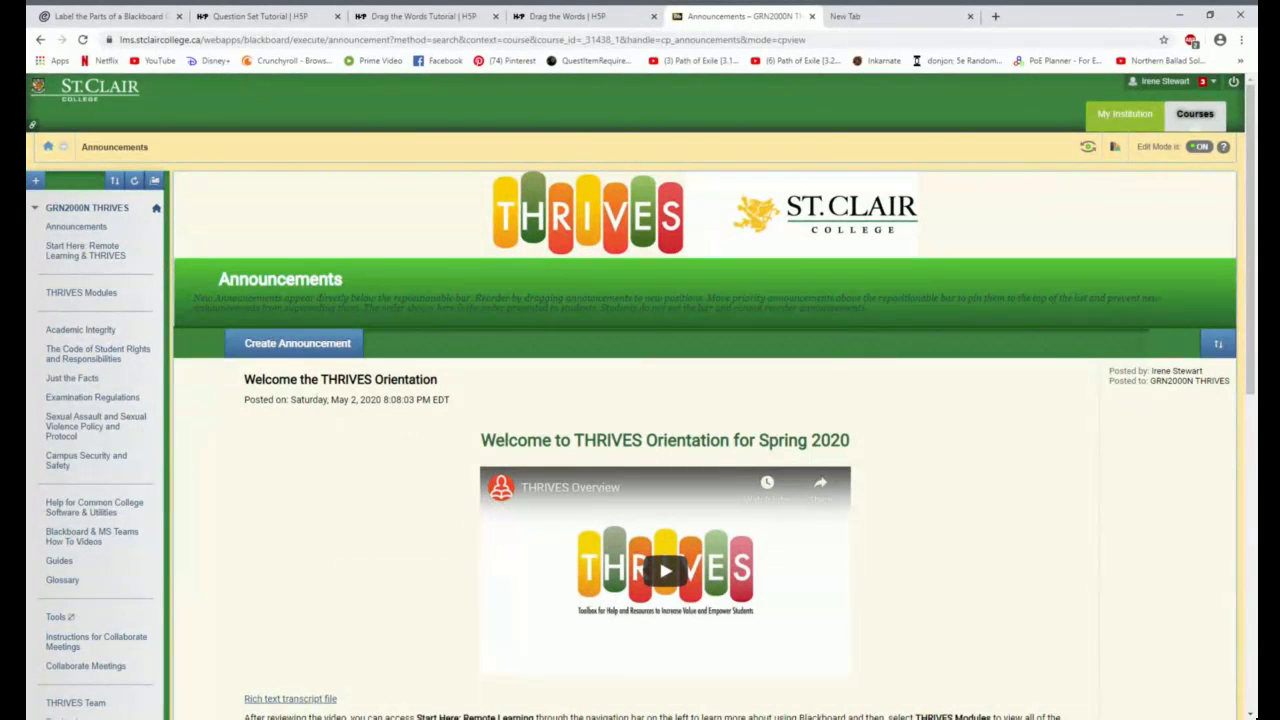
{"action": "scroll", "coordinate": [167, 512], "scroll_direction": "down", "scroll_amount": 2}
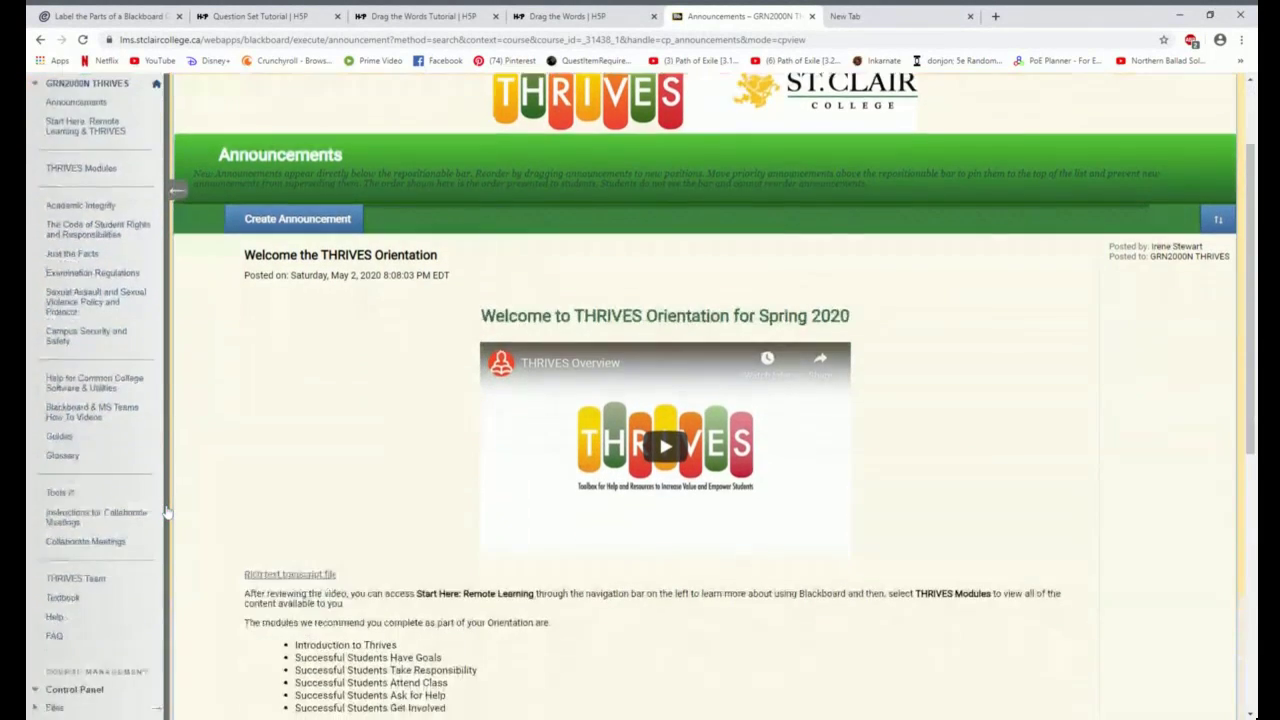
{"action": "left_click", "coordinate": [93, 511]}
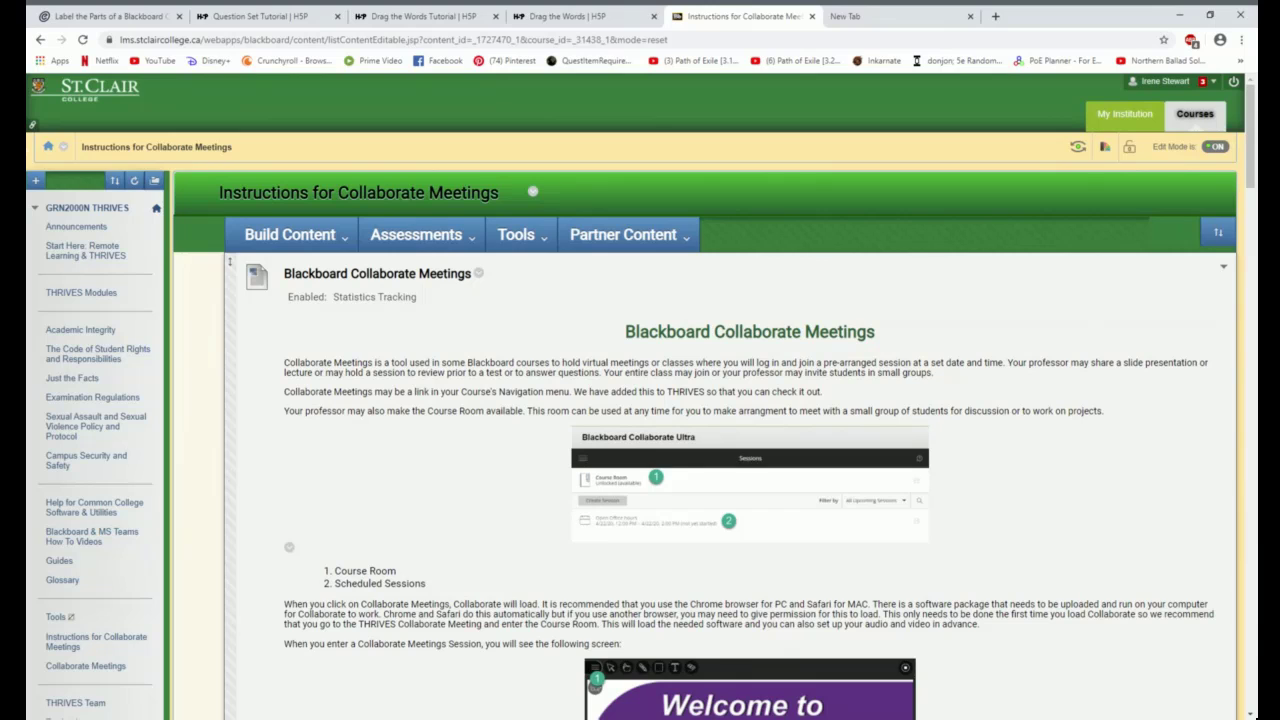
- Review the Instructions for Collaborate Meetings page, from the Blackboard Collaborate Meetings overview to the Get ready to join a Course Session section
{"action": "scroll", "coordinate": [1084, 362], "scroll_direction": "down", "scroll_amount": 1}
{"action": "scroll", "coordinate": [1084, 362], "scroll_direction": "down", "scroll_amount": 2}
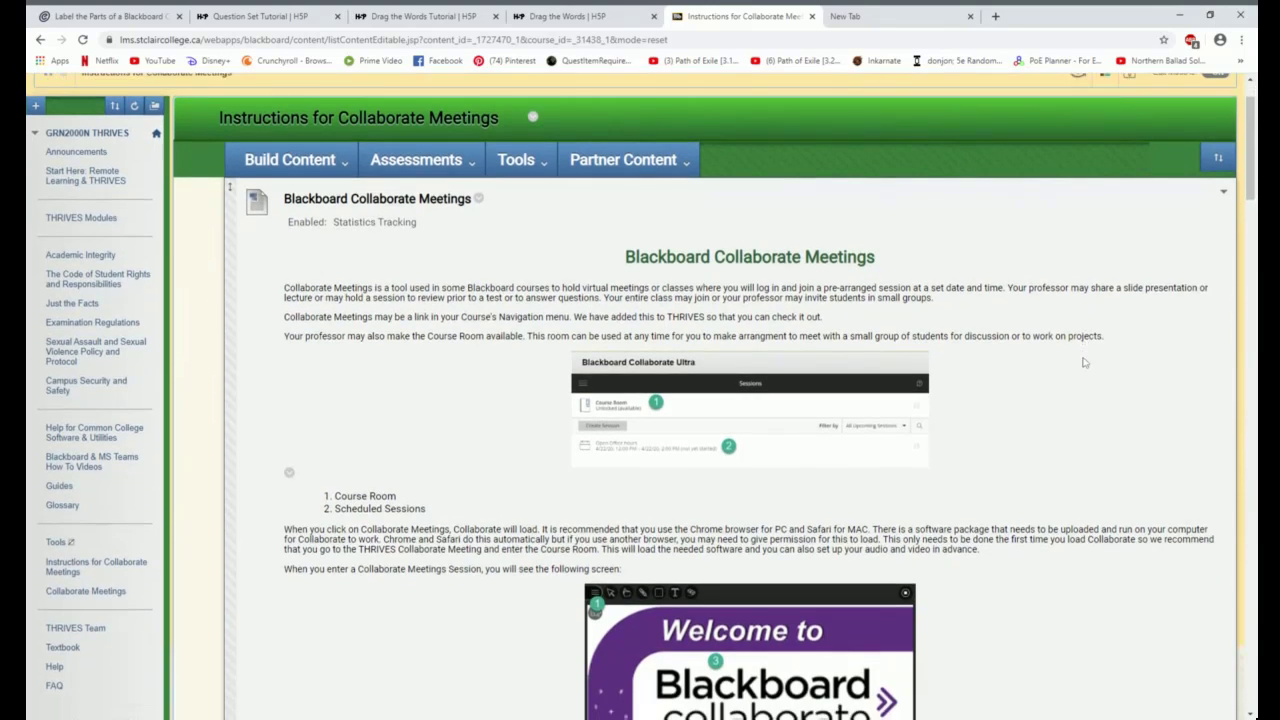
{"action": "scroll", "coordinate": [1084, 362], "scroll_direction": "down", "scroll_amount": 10}
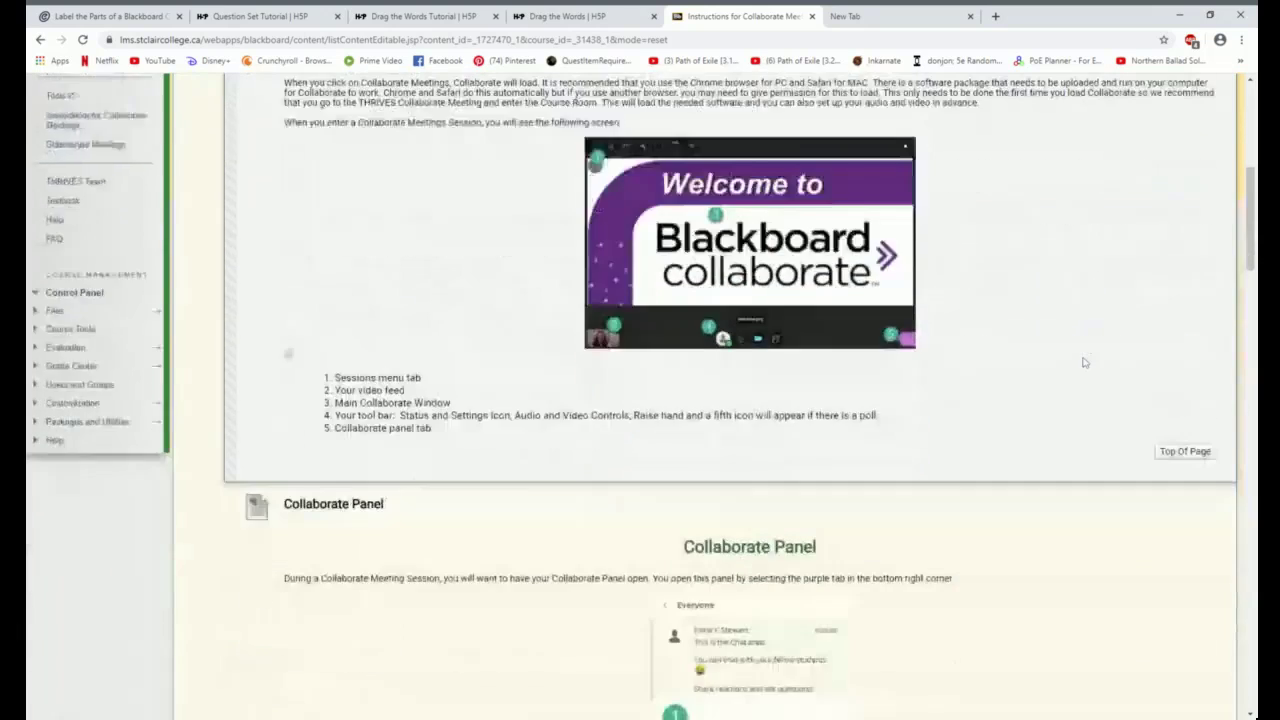
{"action": "scroll", "coordinate": [1084, 362], "scroll_direction": "down", "scroll_amount": 5}
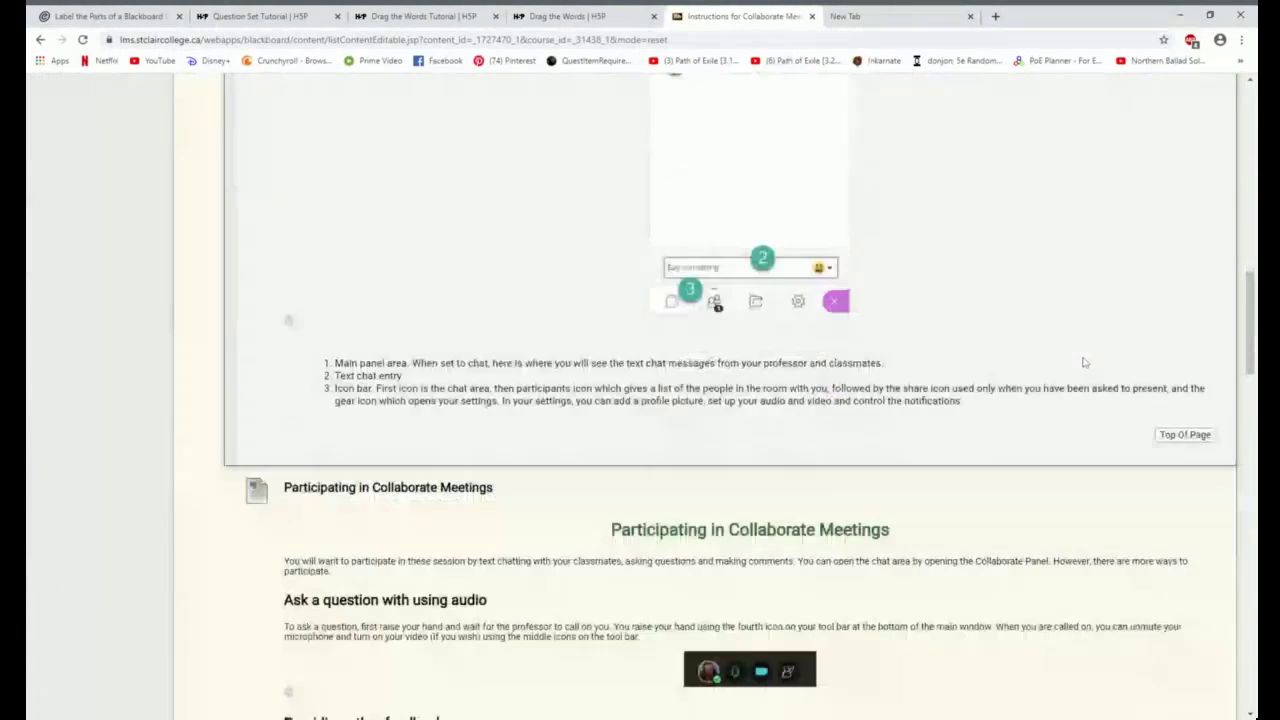
{"action": "scroll", "coordinate": [1084, 362], "scroll_direction": "down", "scroll_amount": 6}
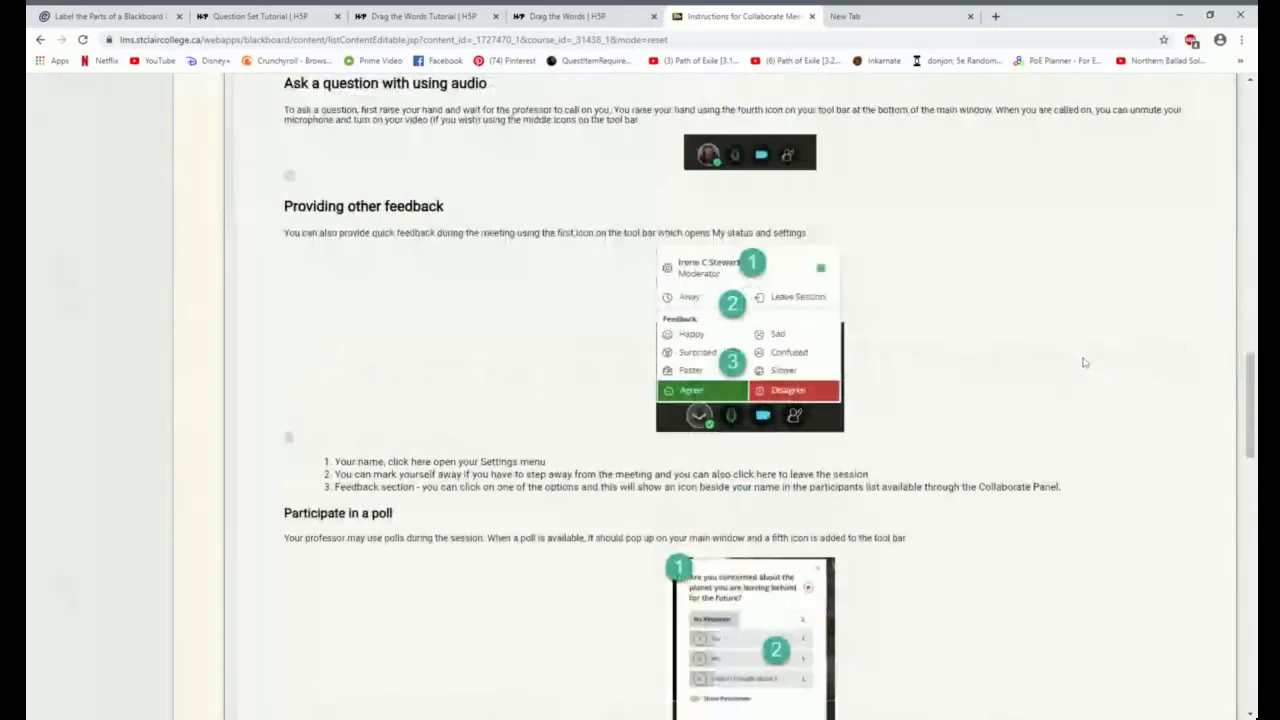
{"action": "scroll", "coordinate": [1084, 362], "scroll_direction": "down", "scroll_amount": 5}
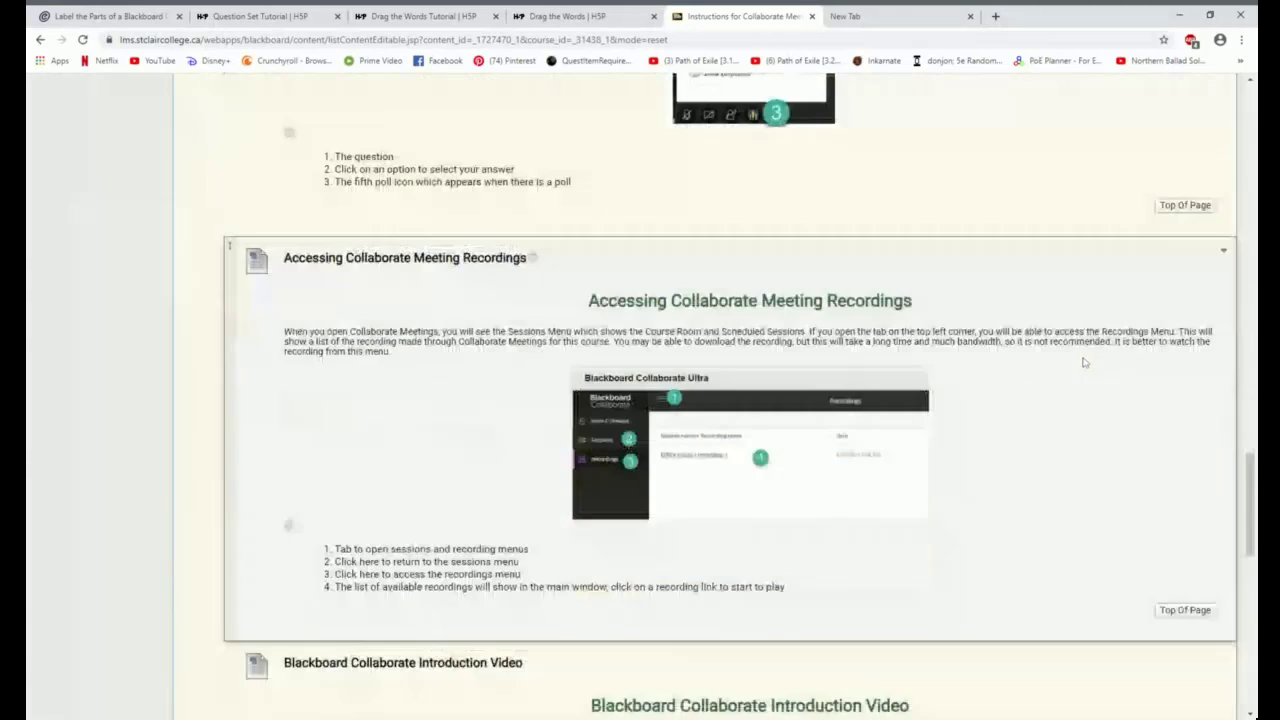
{"action": "scroll", "coordinate": [1084, 362], "scroll_direction": "down", "scroll_amount": 3}
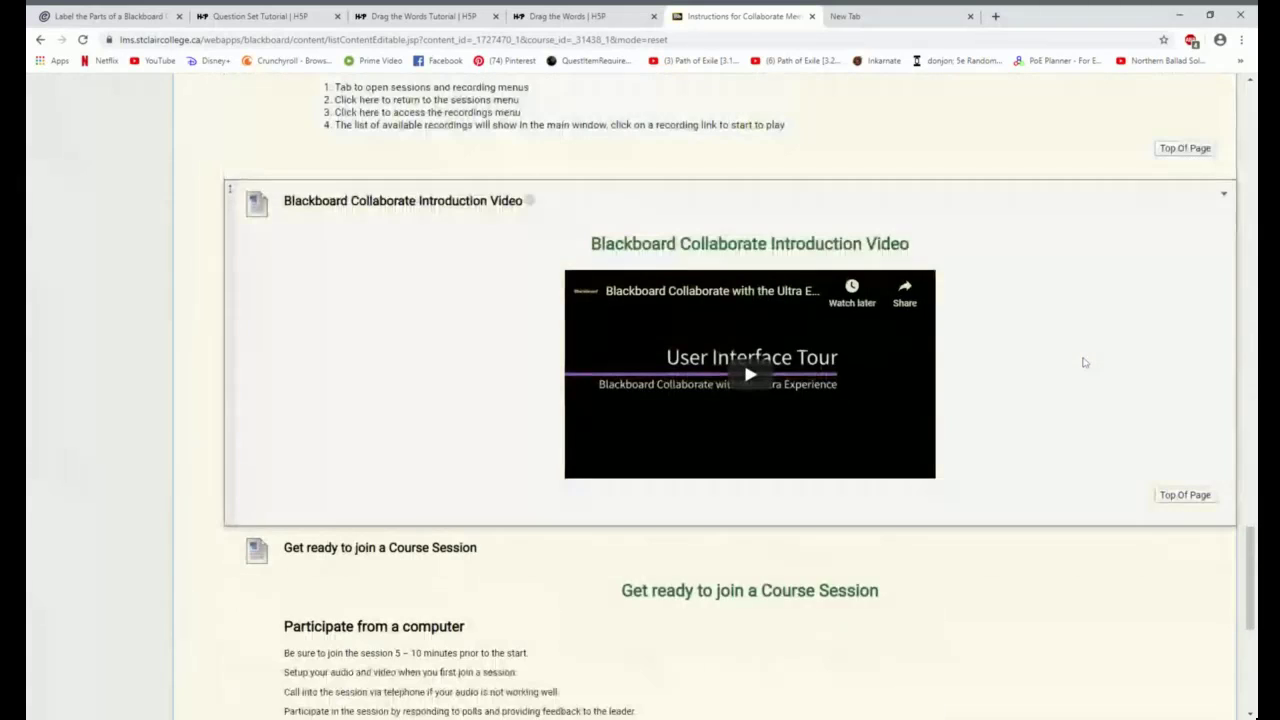
{"action": "scroll", "coordinate": [1084, 362], "scroll_direction": "down", "scroll_amount": 5}
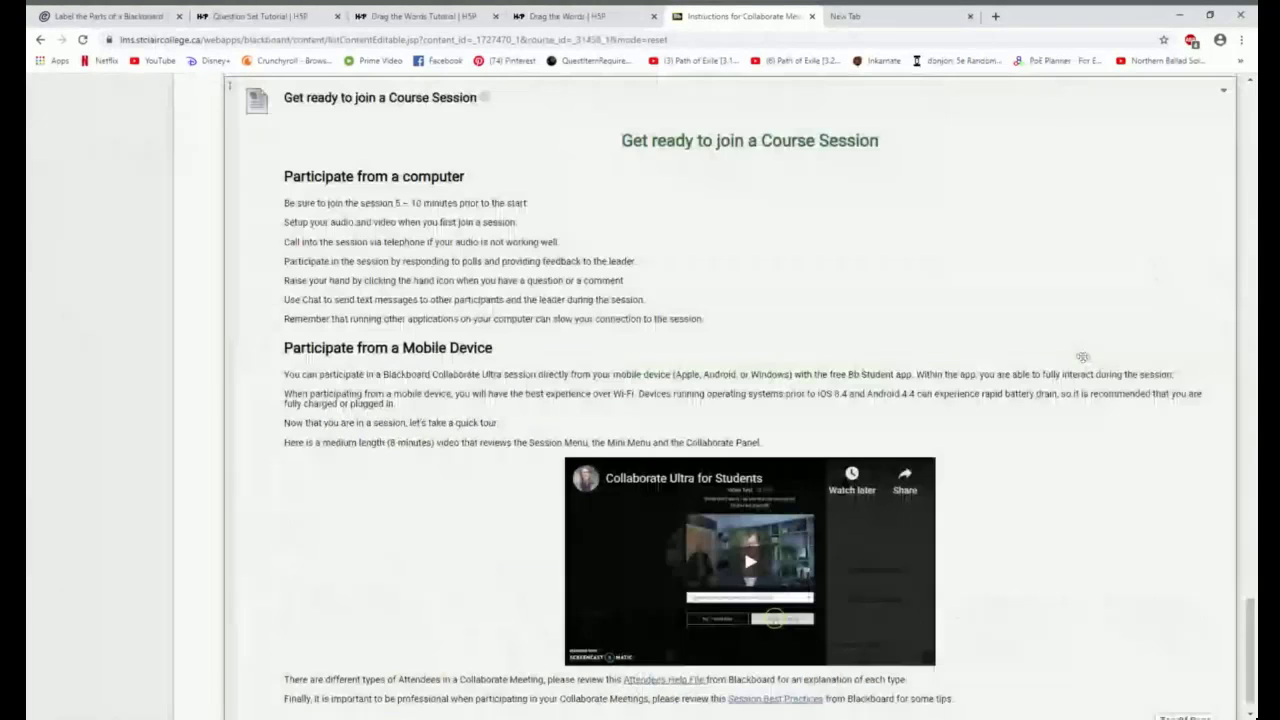
{"action": "scroll", "coordinate": [1083, 357], "scroll_direction": "down", "scroll_amount": 1}
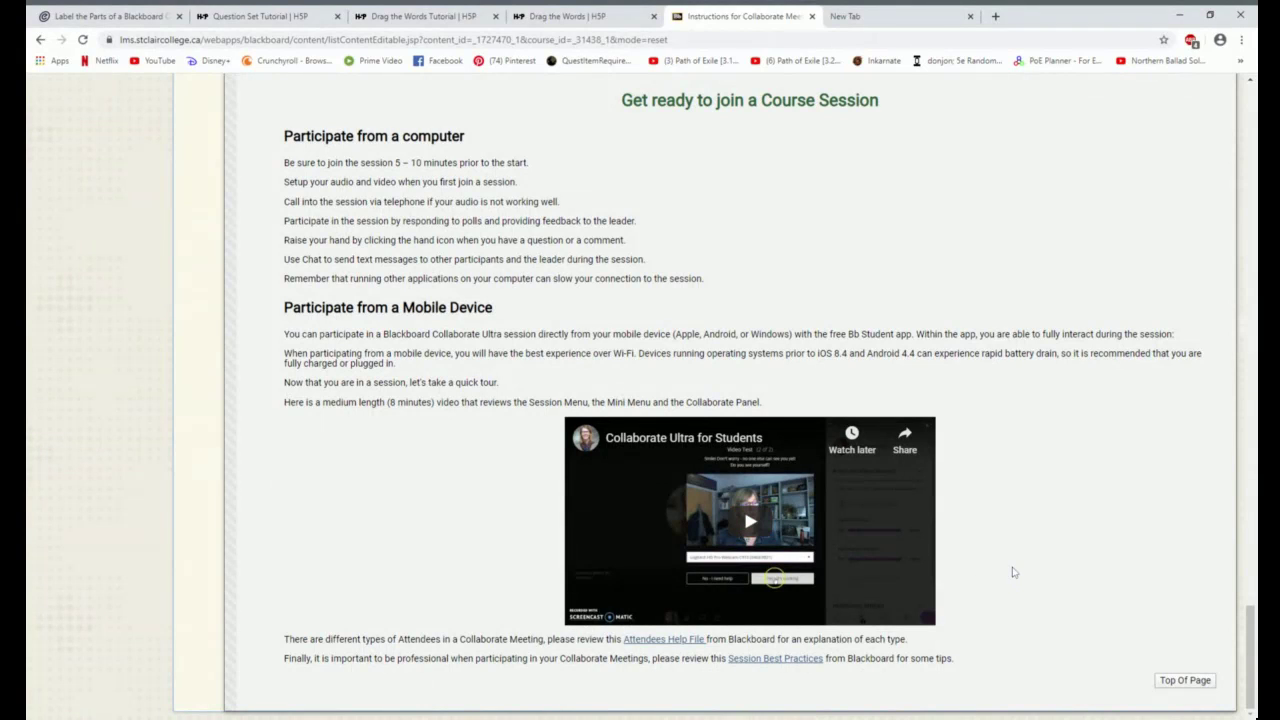
{"action": "scroll", "coordinate": [1013, 572], "scroll_direction": "up", "scroll_amount": 6}
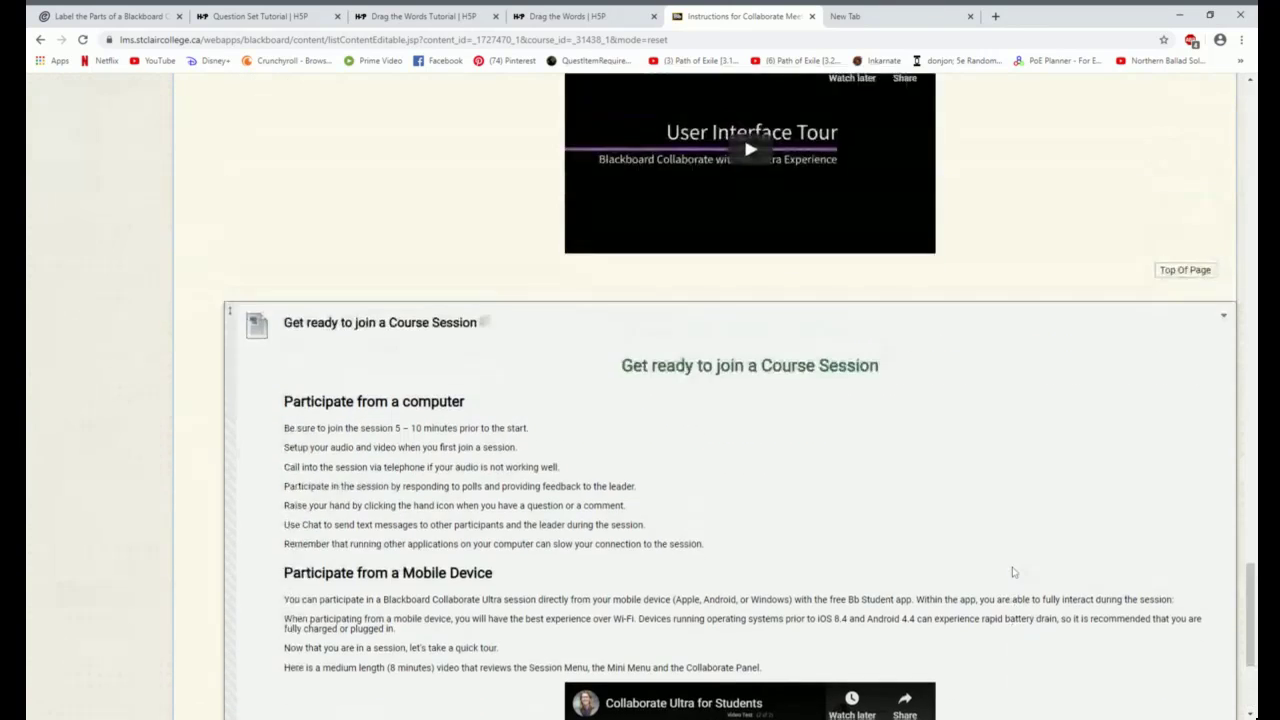
{"action": "scroll", "coordinate": [1013, 572], "scroll_direction": "up", "scroll_amount": 15}
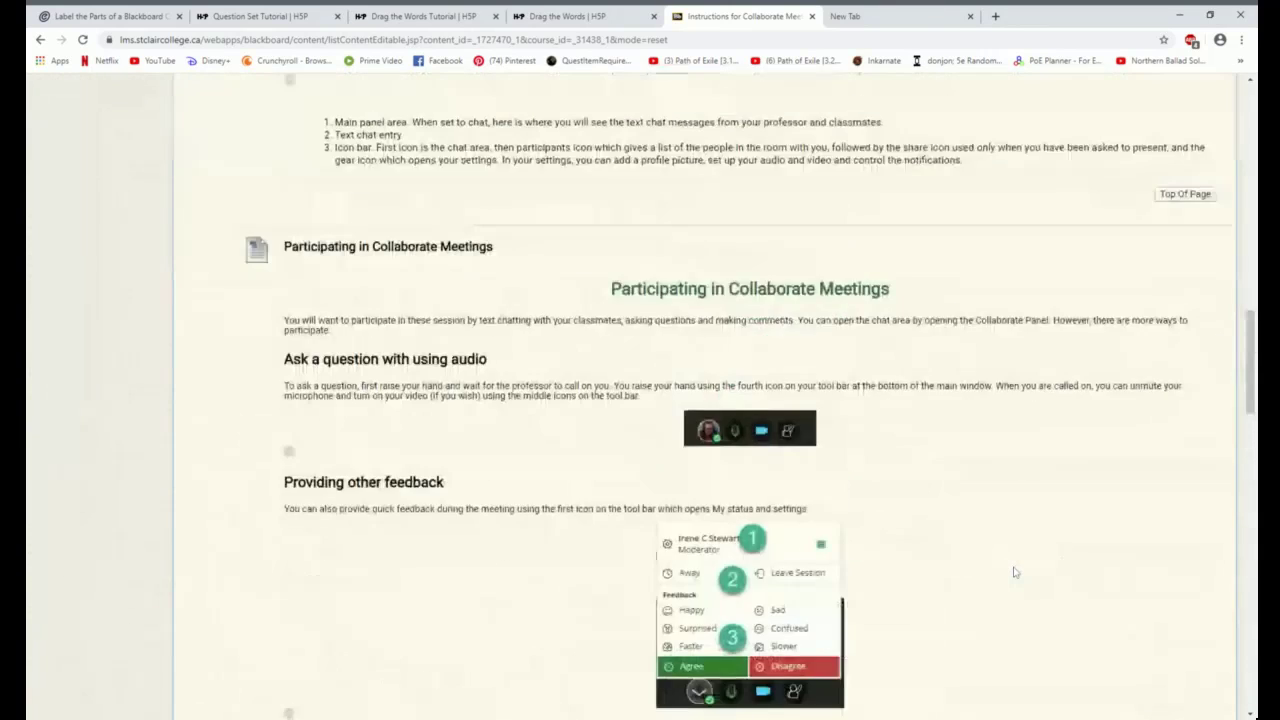
{"action": "scroll", "coordinate": [1013, 572], "scroll_direction": "up", "scroll_amount": 10}
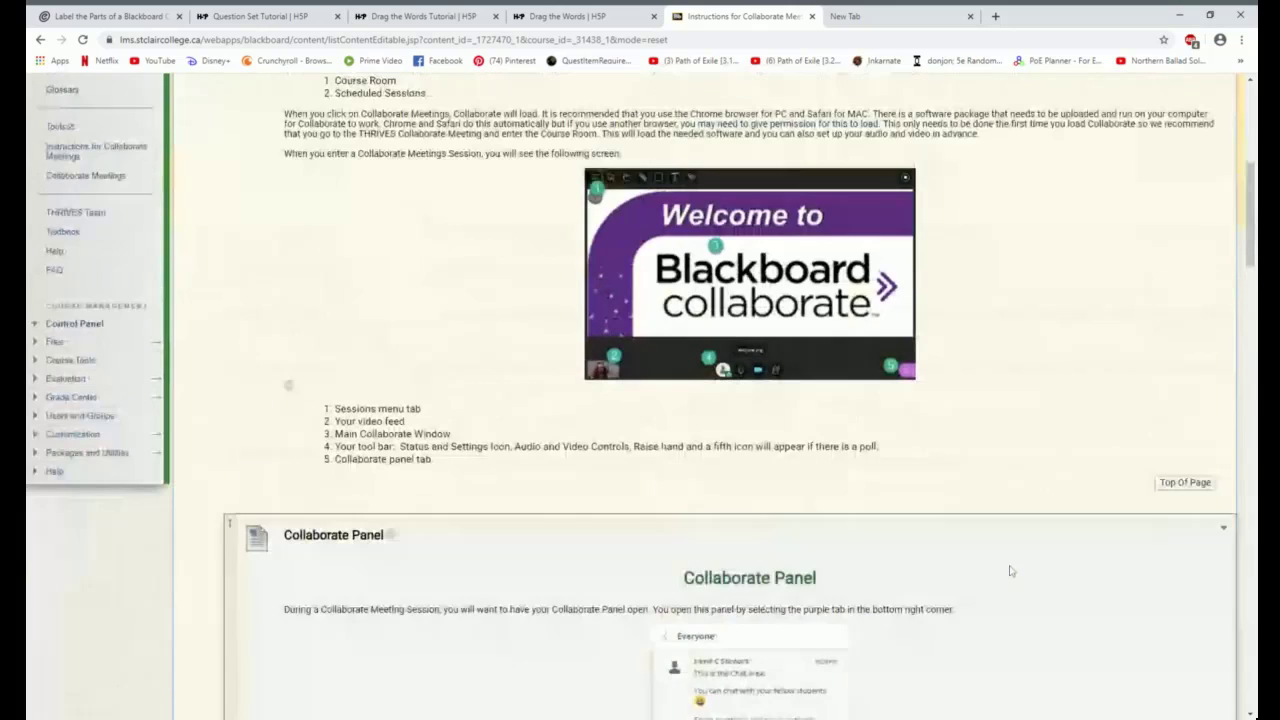
{"action": "scroll", "coordinate": [580, 286], "scroll_direction": "up", "scroll_amount": 1}
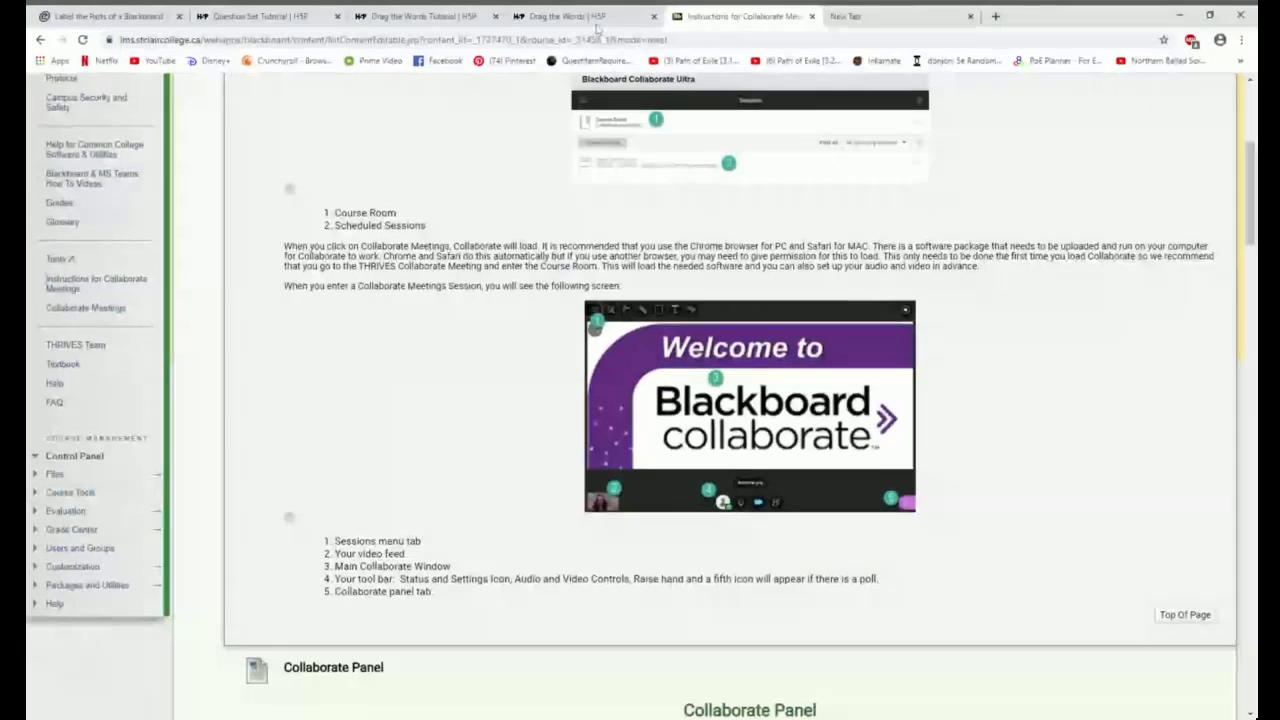
{"action": "scroll", "coordinate": [1000, 378], "scroll_direction": "down", "scroll_amount": 5}
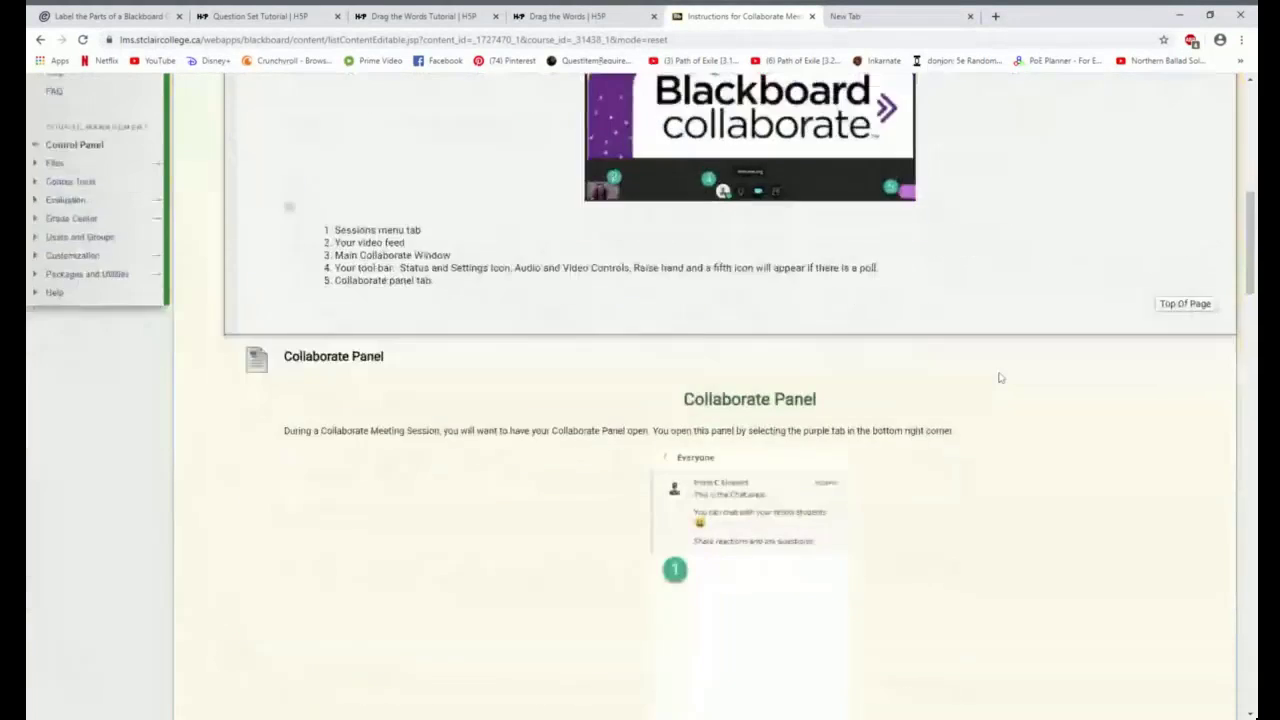
{"action": "scroll", "coordinate": [1000, 378], "scroll_direction": "down", "scroll_amount": 12}
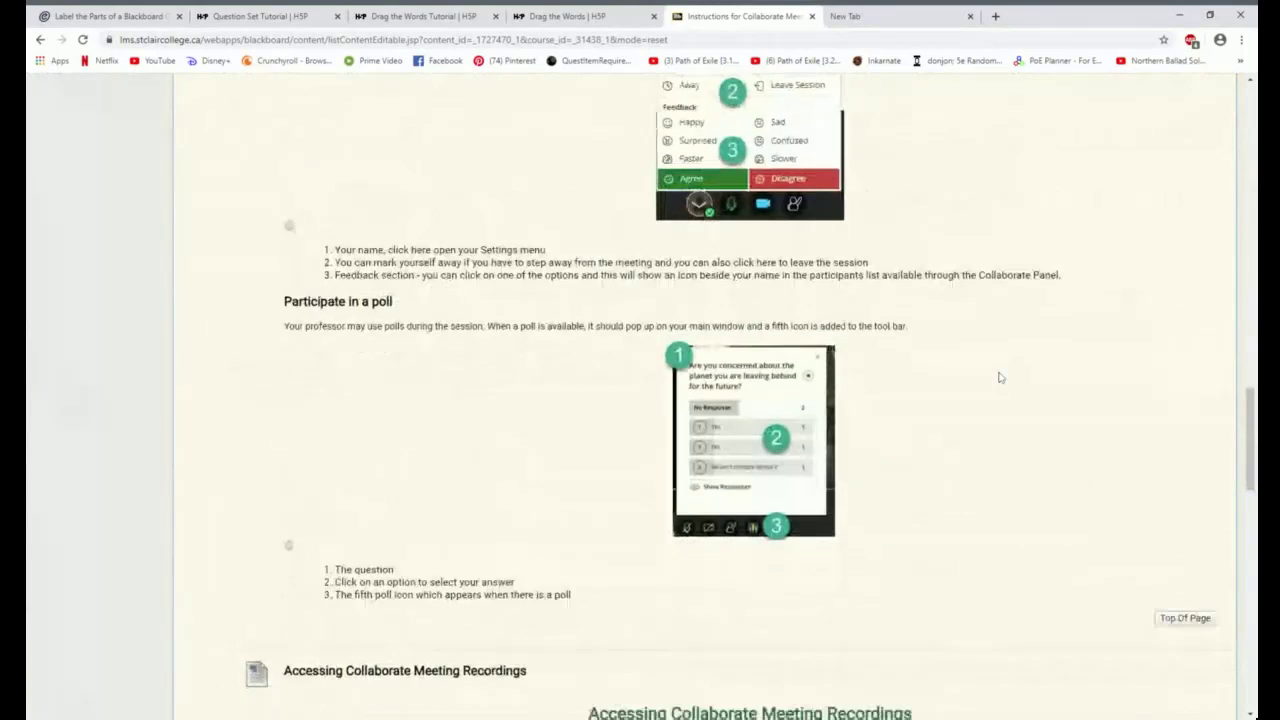
{"action": "scroll", "coordinate": [1000, 378], "scroll_direction": "down", "scroll_amount": 2}
{"action": "scroll", "coordinate": [1000, 360], "scroll_direction": "up", "scroll_amount": 6}
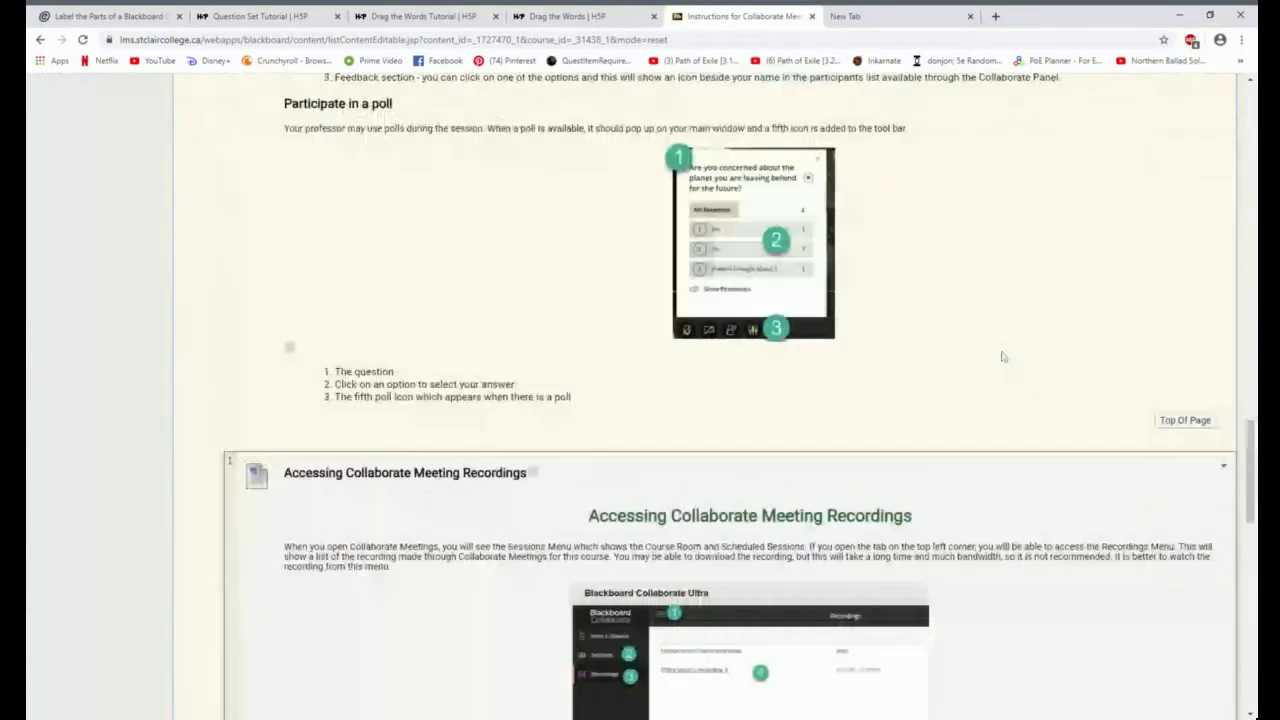
{"action": "scroll", "coordinate": [998, 330], "scroll_direction": "up", "scroll_amount": 15}
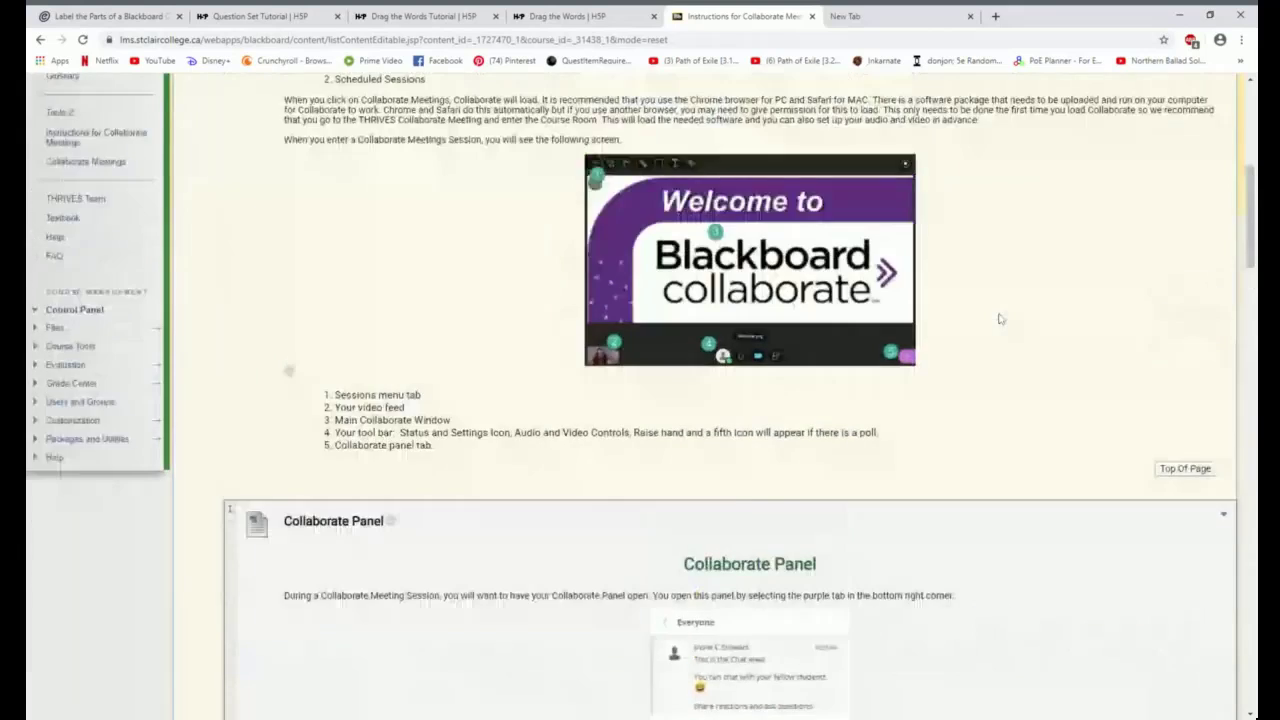
{"action": "scroll", "coordinate": [1000, 318], "scroll_direction": "up", "scroll_amount": 2}
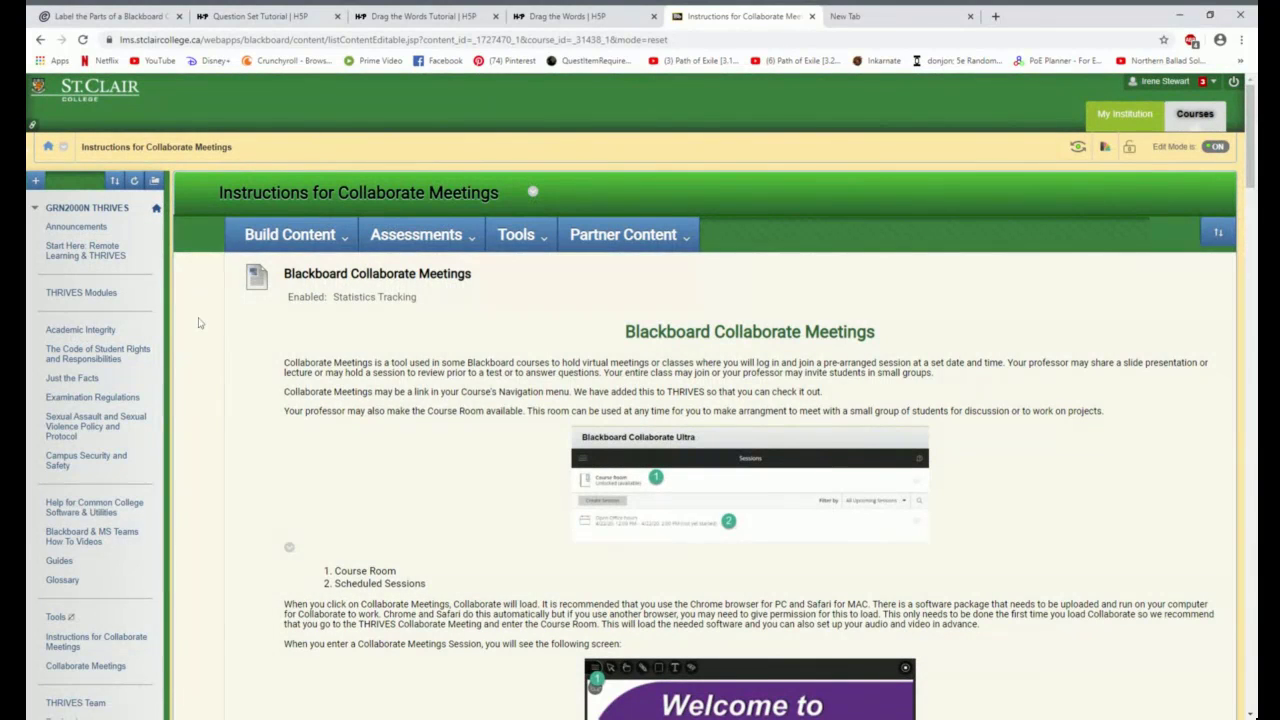
- Create a new content item on the Instructions for Collaborate Meetings page and name it Self Check Exercise
{"action": "left_click", "coordinate": [345, 238]}
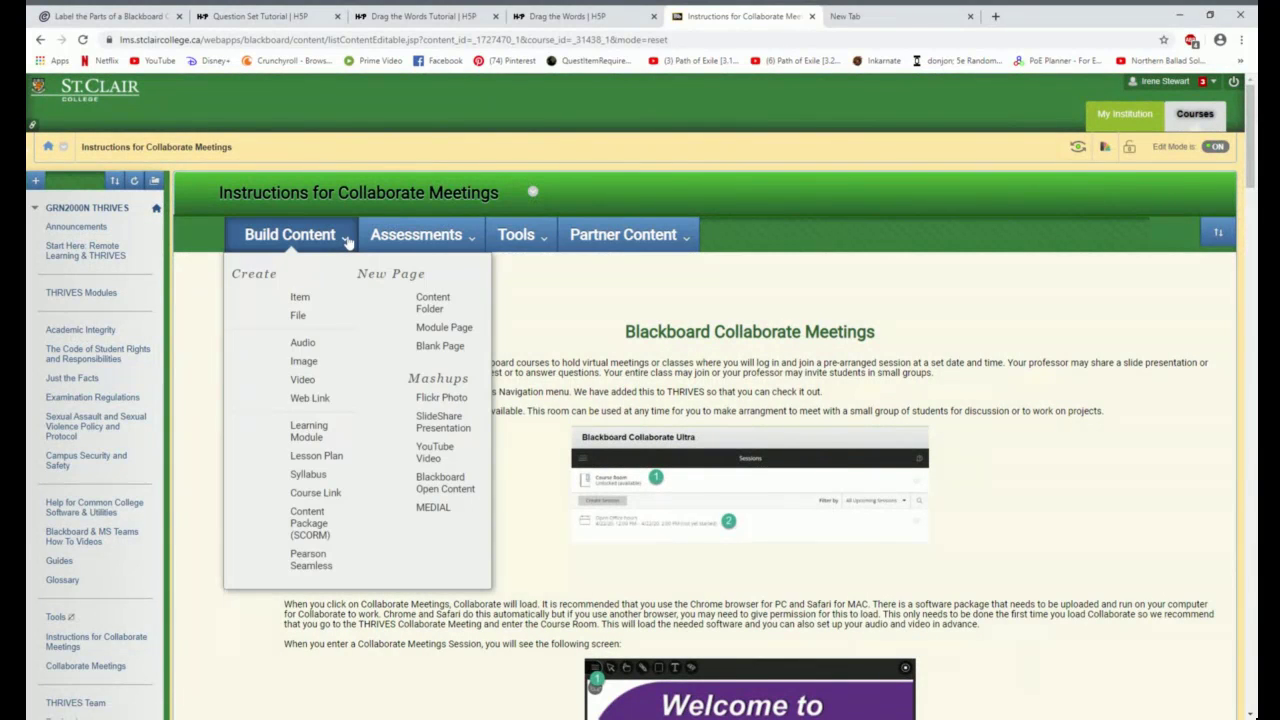
{"action": "left_click", "coordinate": [298, 297]}
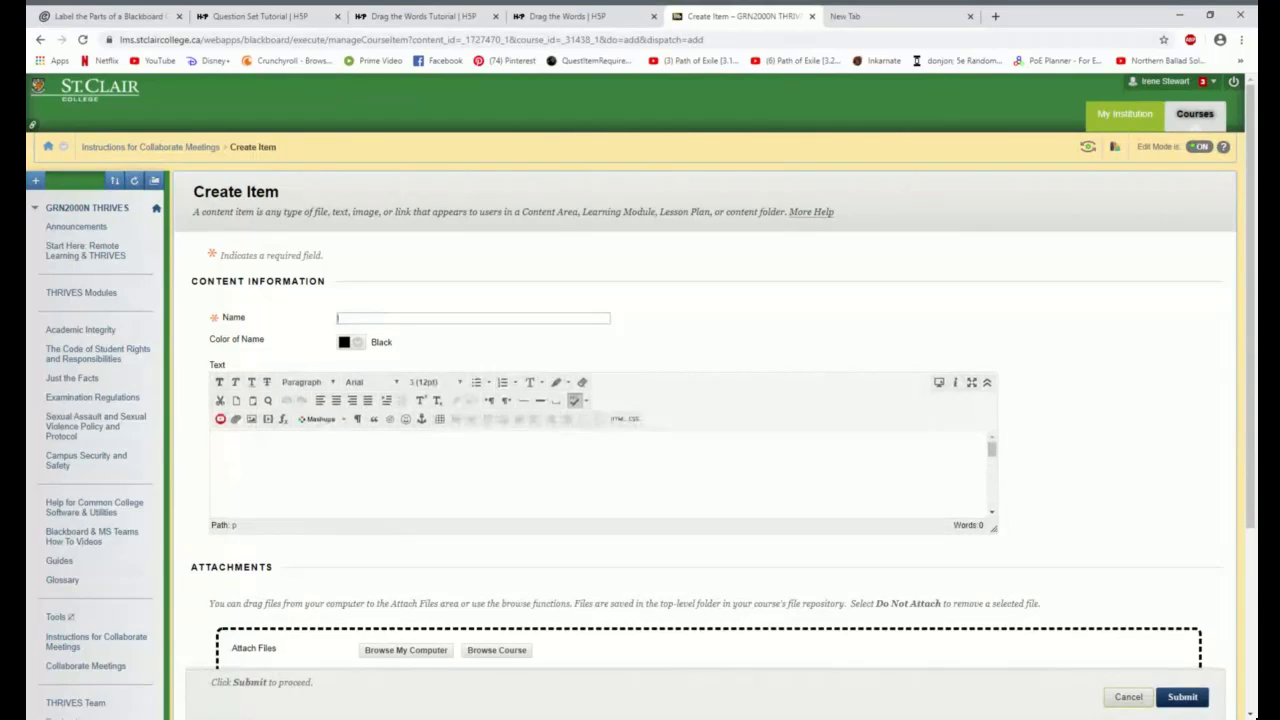
{"action": "type", "text": "Self"}
{"action": "type", "text": " Check Ex"}
{"action": "type", "text": "ce"}
{"action": "type", "text": "rcies"}
{"action": "type", "text": "se"}
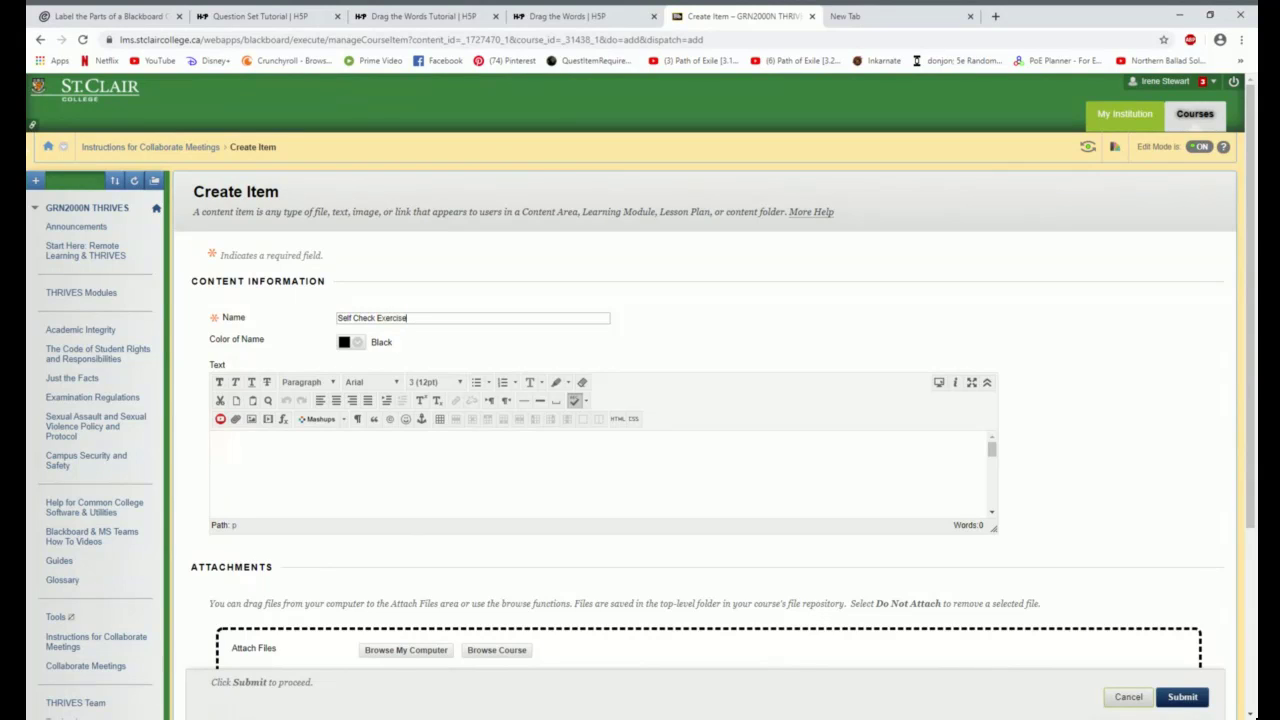
- Insert the Blackboard Collaborate labelling activity's embed code from H5P Studio as HTML in the item's text, and submit the item
{"action": "left_click", "coordinate": [619, 422]}
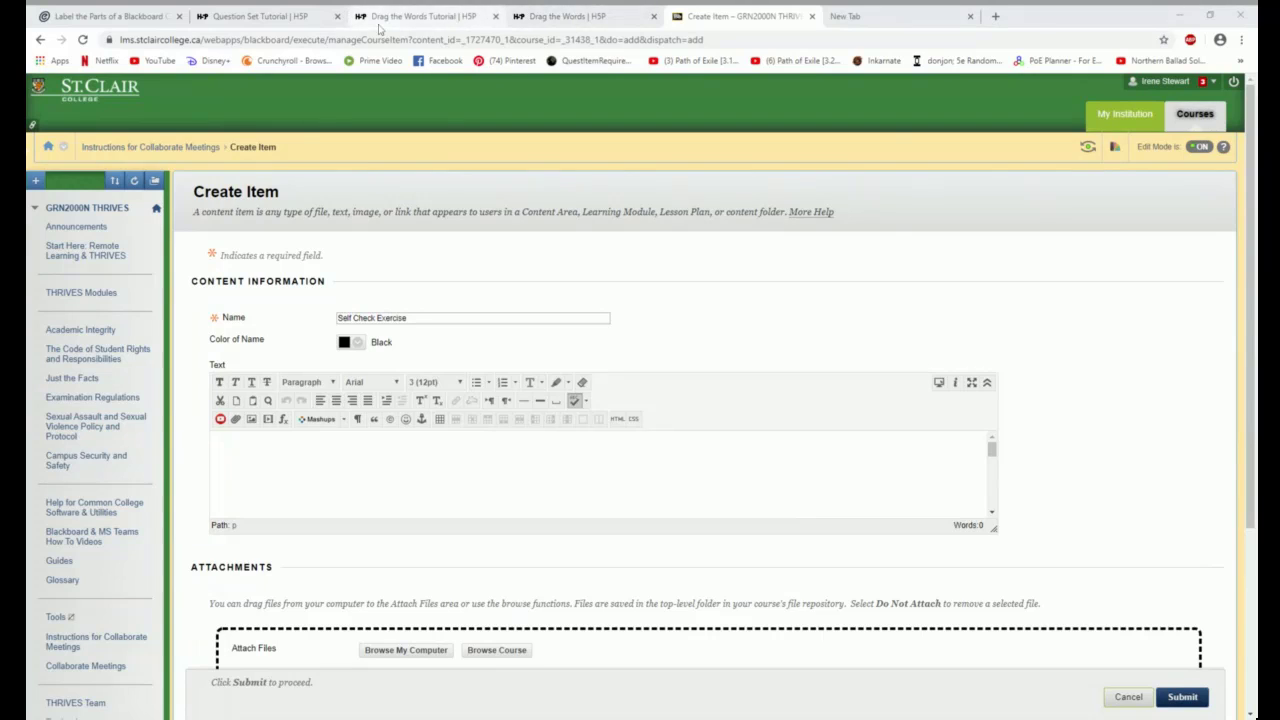
{"action": "left_click", "coordinate": [148, 17]}
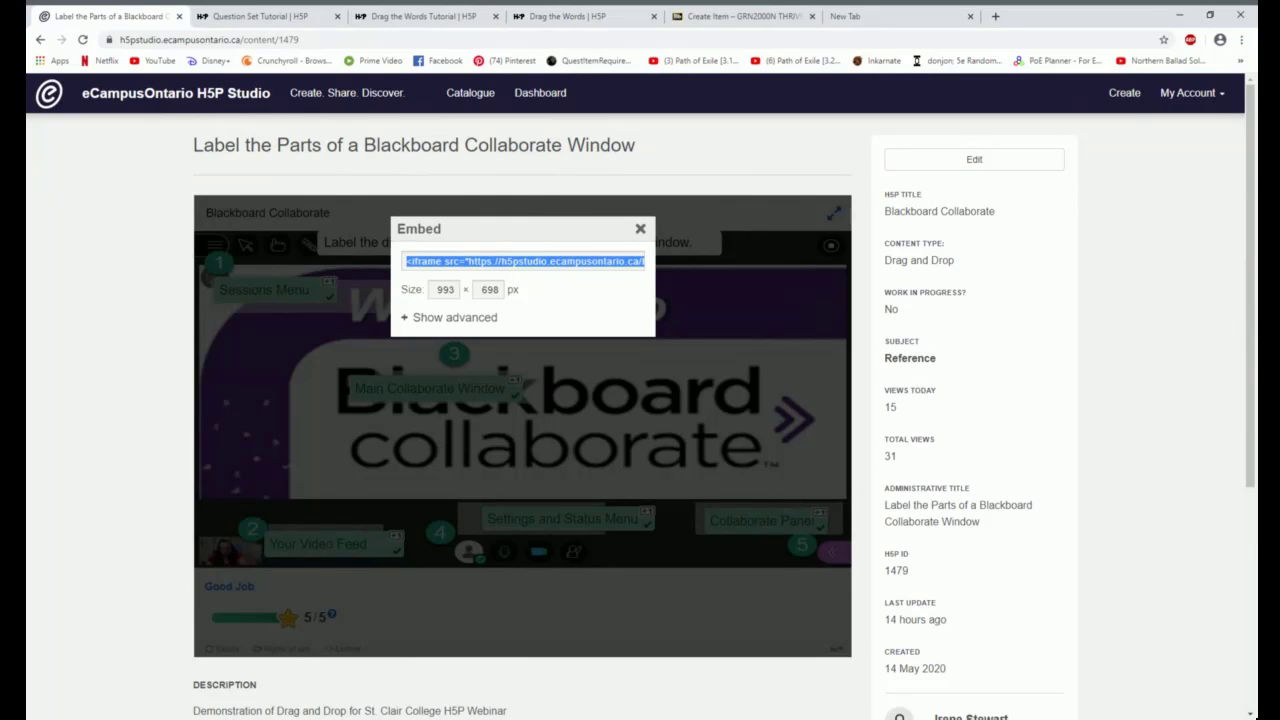
{"action": "left_click", "coordinate": [750, 16]}
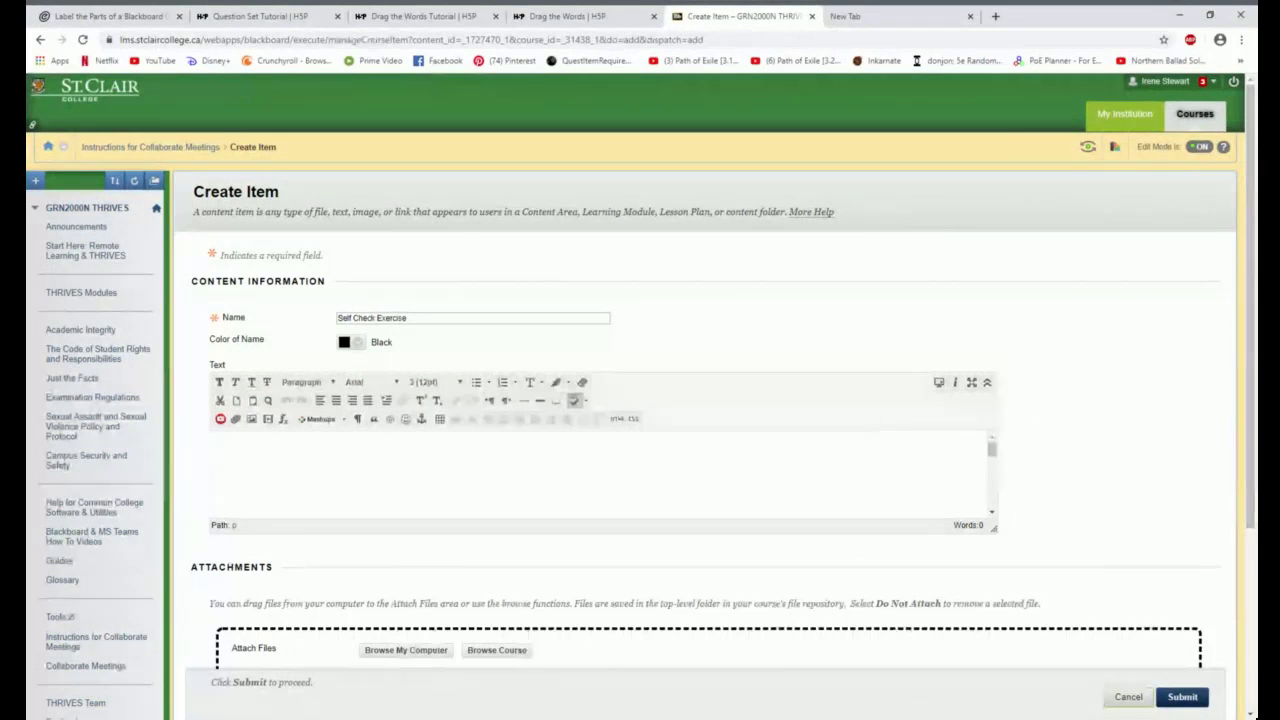
{"action": "left_click", "coordinate": [624, 422]}
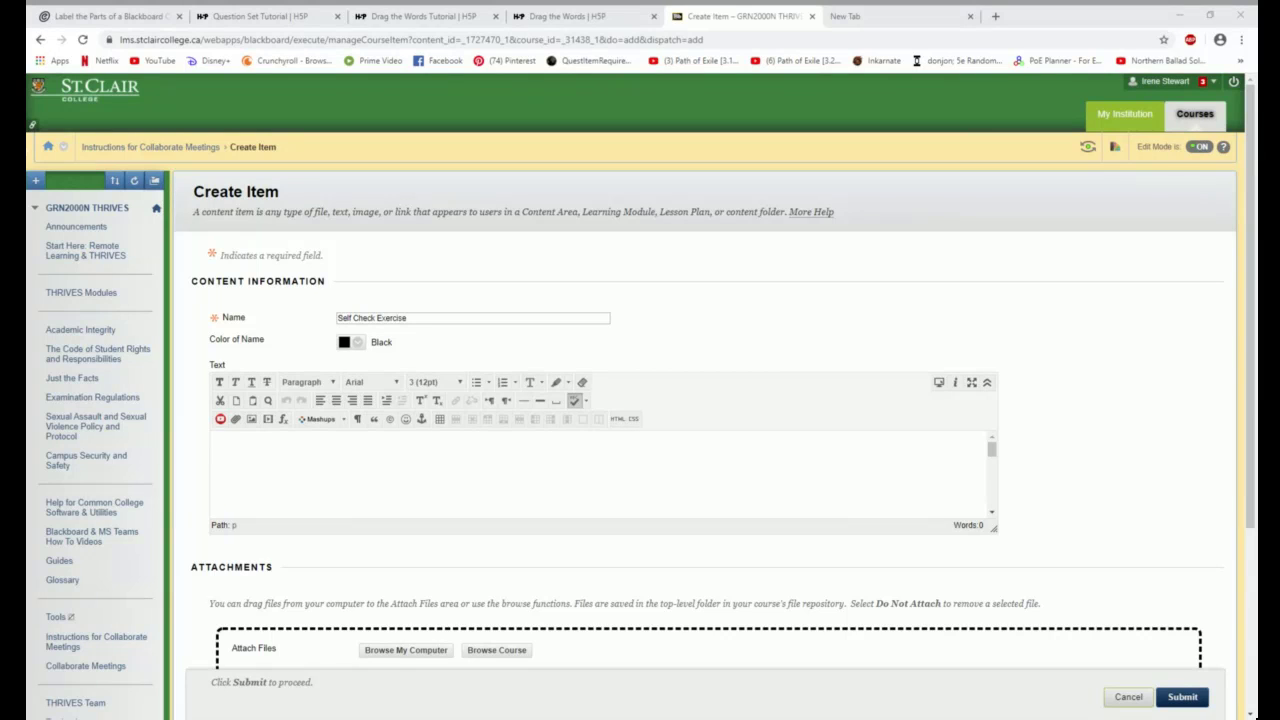
{"action": "left_click", "coordinate": [887, 587]}
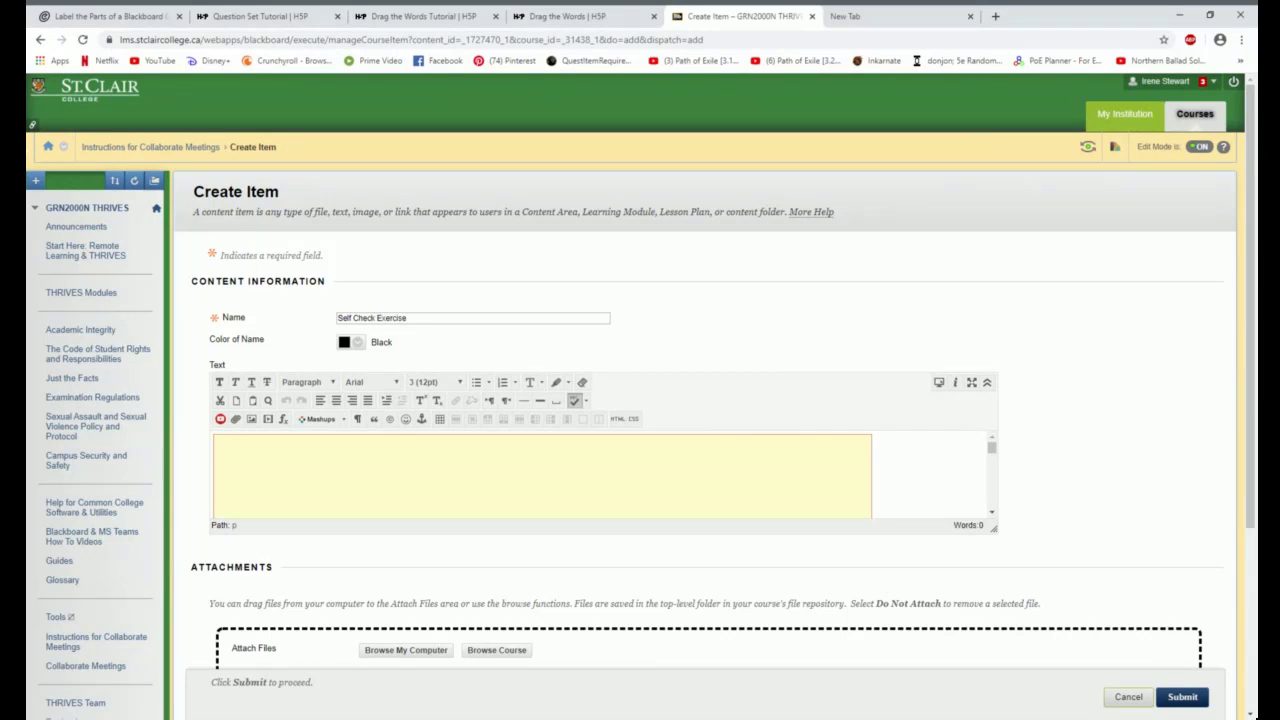
{"action": "scroll", "coordinate": [542, 470], "scroll_direction": "down", "scroll_amount": 2}
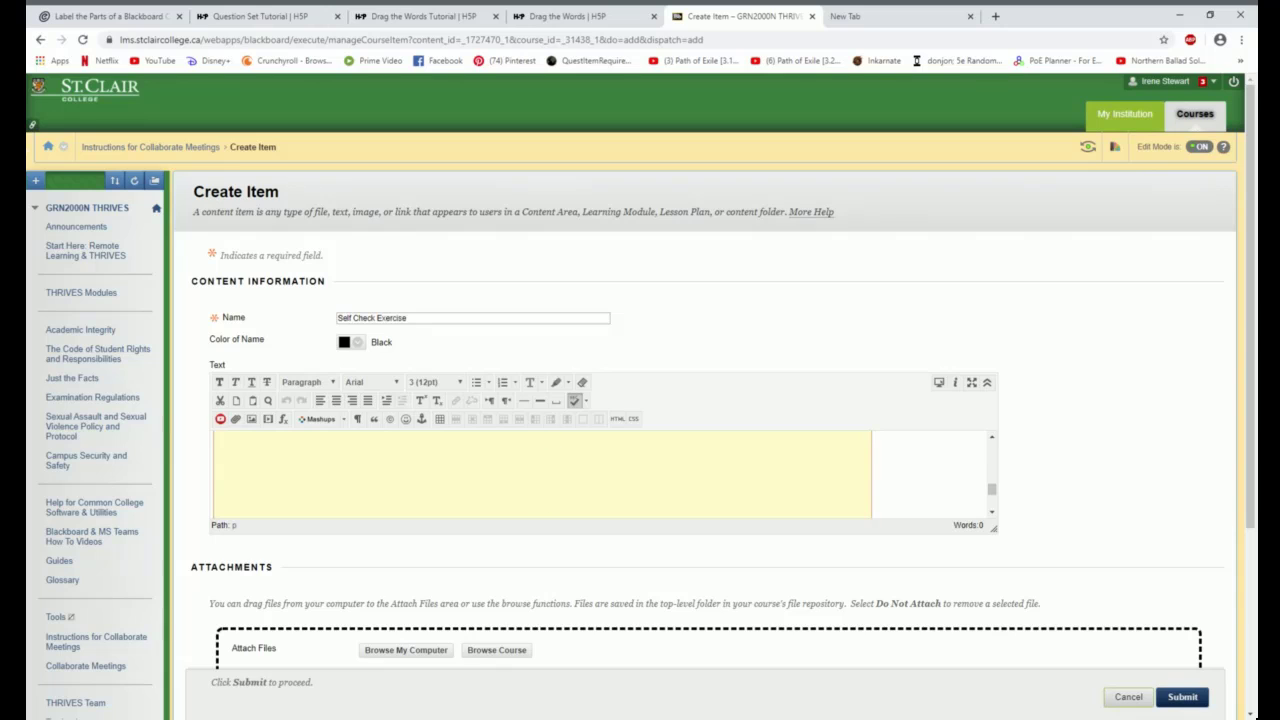
{"action": "left_click", "coordinate": [1182, 697]}
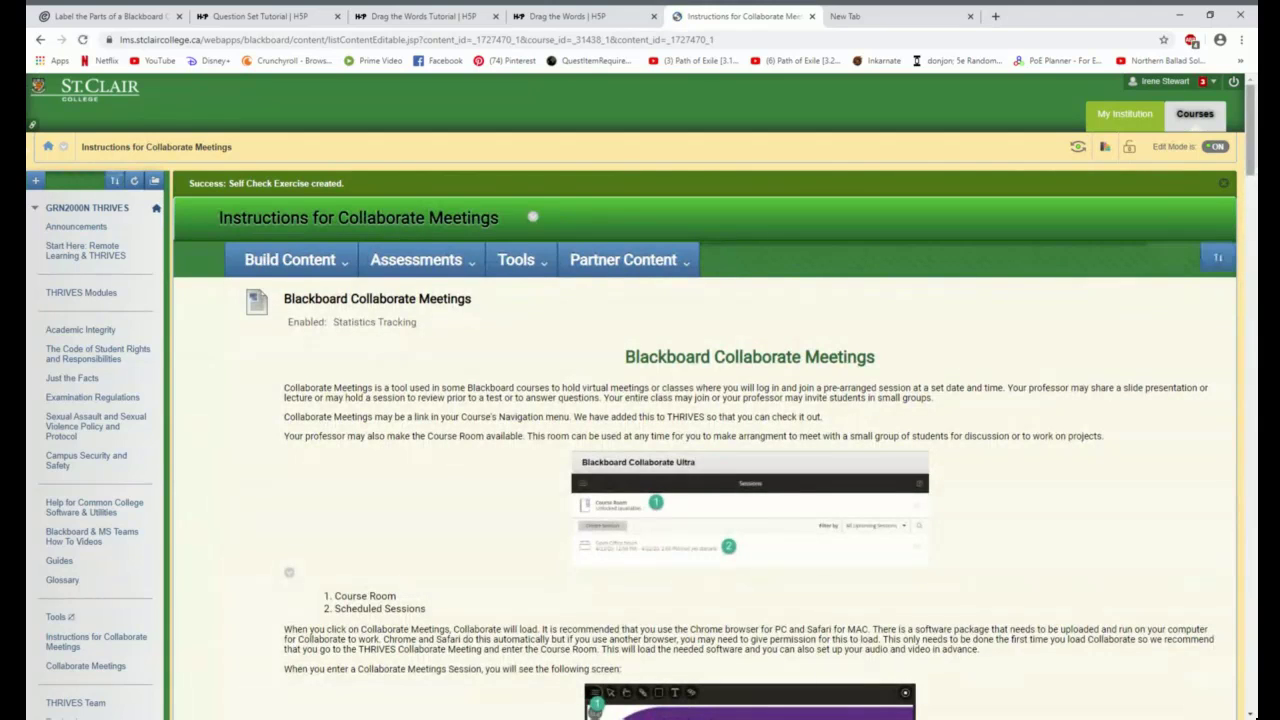
- Fill the Self Check Exercise areas 1 to 5 with Sessions Menu, Collaborate Panel, Your Video Feed, Main Collaborate Window, and Settings and Status Menu, respectively
{"action": "scroll", "coordinate": [533, 216], "scroll_direction": "down", "scroll_amount": 3}
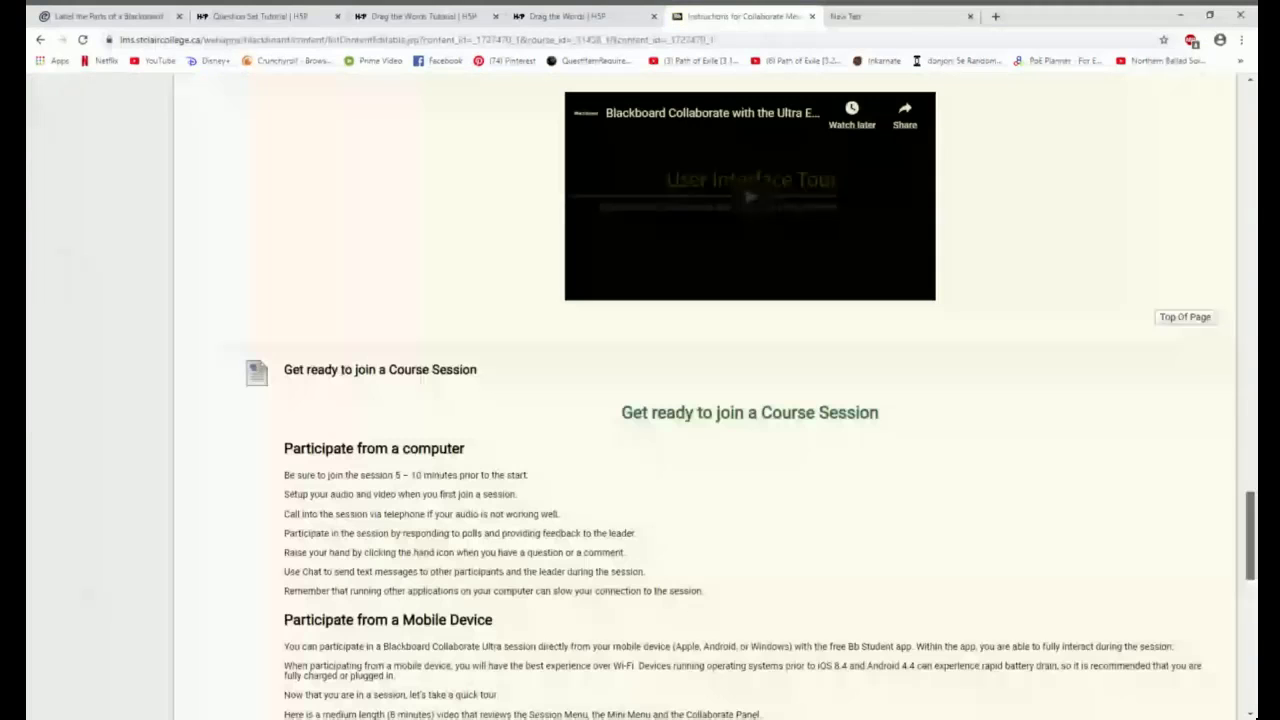
{"action": "scroll", "coordinate": [640, 400], "scroll_direction": "down", "scroll_amount": 10}
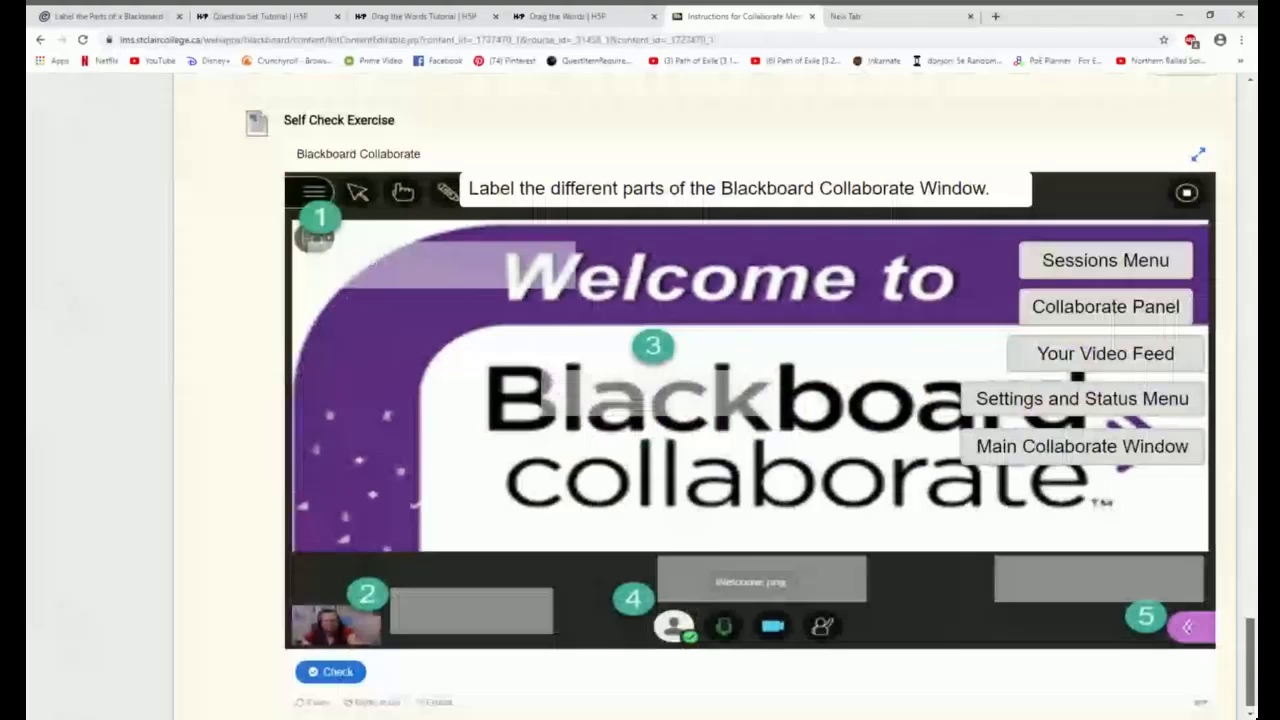
{"action": "scroll", "coordinate": [1073, 258], "scroll_direction": "down", "scroll_amount": 1}
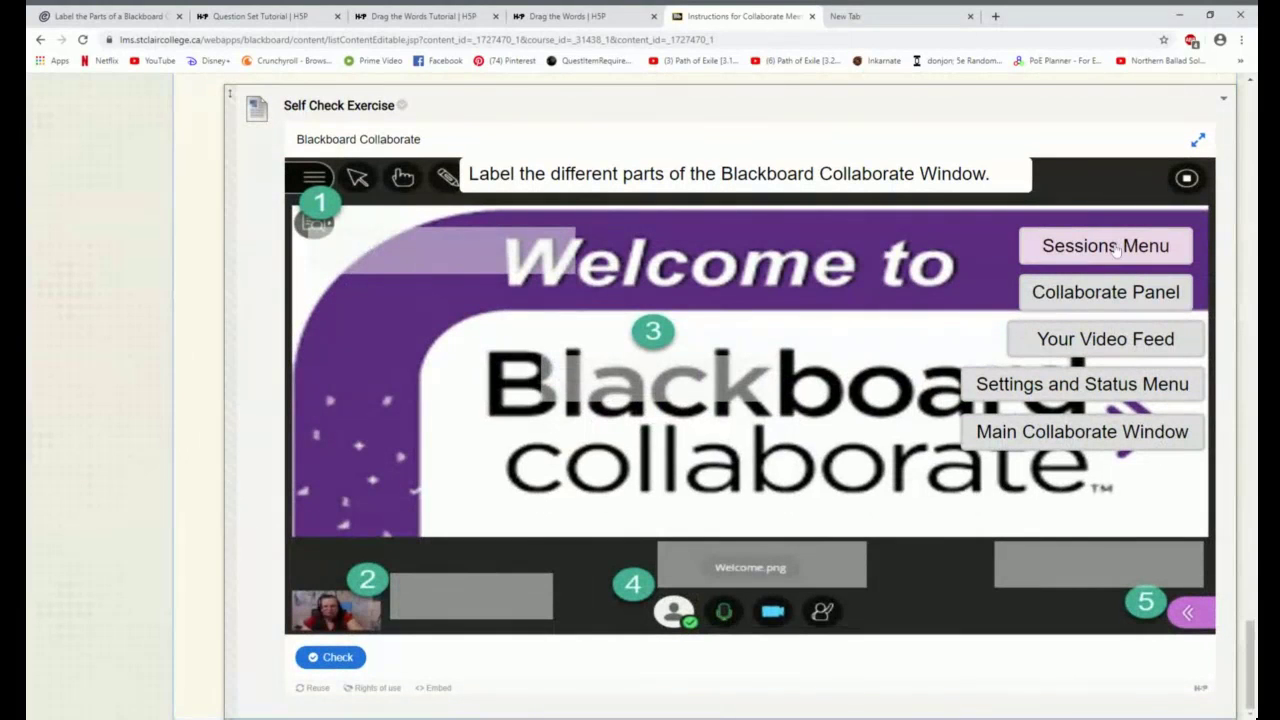
{"action": "left_click_drag", "start_coordinate": [1088, 252], "coordinate": [453, 257]}
{"action": "left_click_drag", "start_coordinate": [1088, 294], "coordinate": [815, 380]}
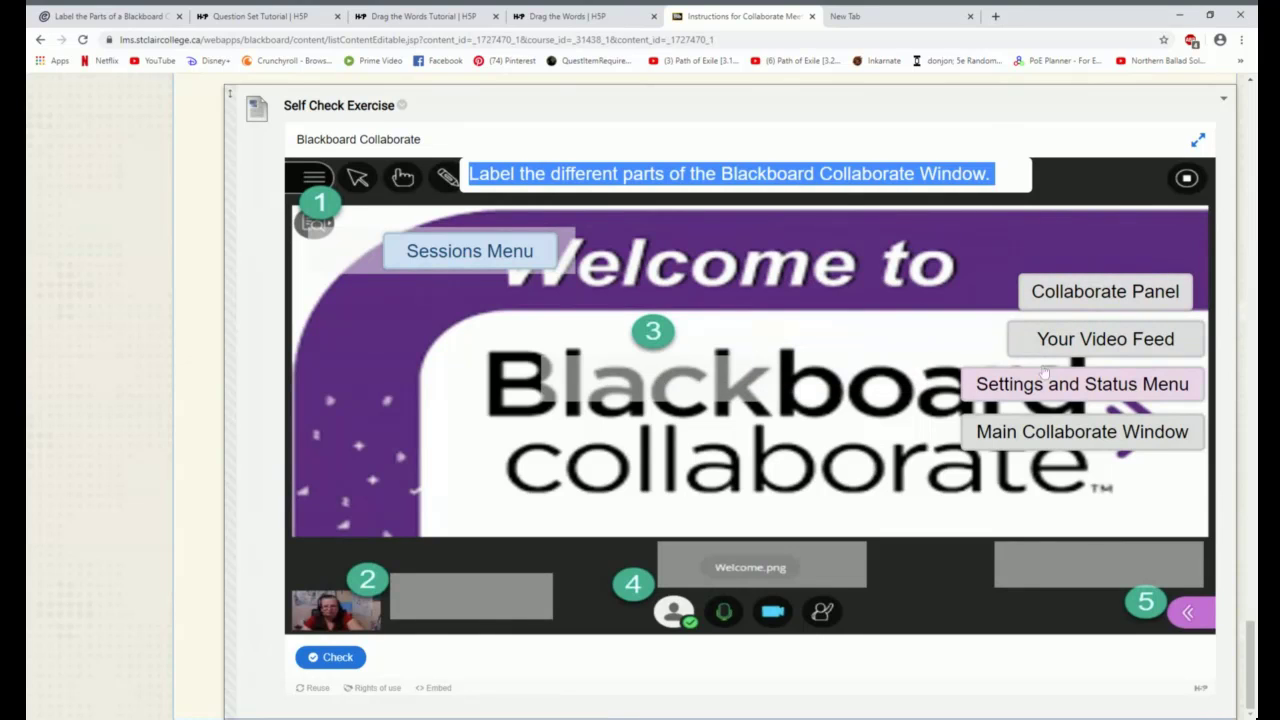
{"action": "left_click_drag", "start_coordinate": [1076, 342], "coordinate": [605, 380]}
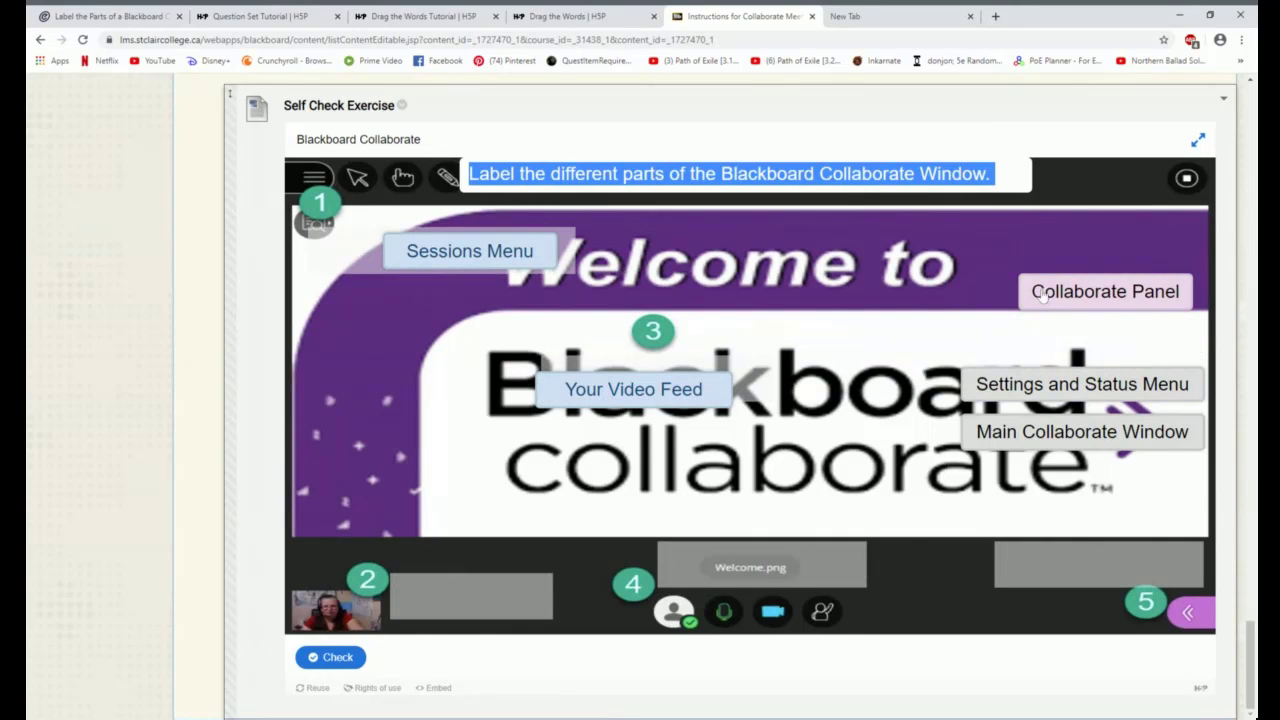
{"action": "left_click_drag", "start_coordinate": [1044, 297], "coordinate": [455, 603]}
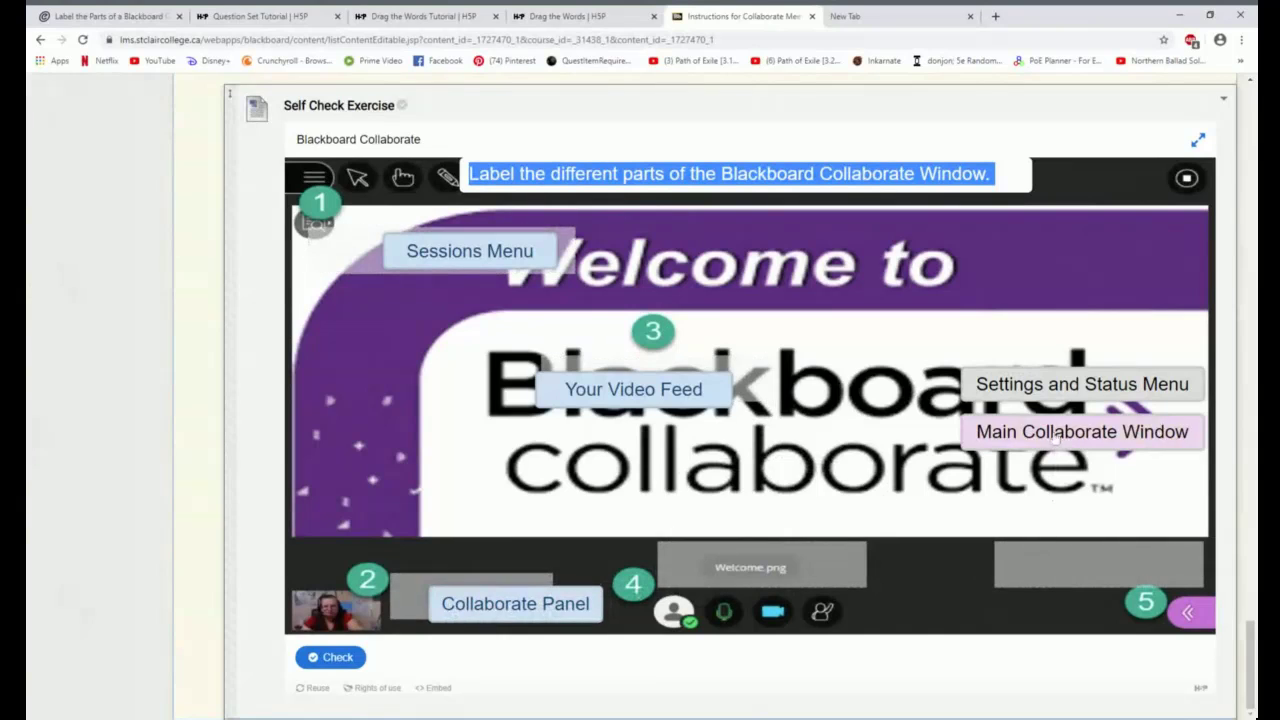
{"action": "left_click_drag", "start_coordinate": [1055, 438], "coordinate": [772, 564]}
{"action": "left_click_drag", "start_coordinate": [1016, 396], "coordinate": [1060, 570]}
- Move the Self Check Exercise item up two places in the page's content order, directly above Blackboard Collaborate Introduction Video, and submit the order
{"action": "scroll", "coordinate": [1075, 545], "scroll_direction": "up", "scroll_amount": 6}
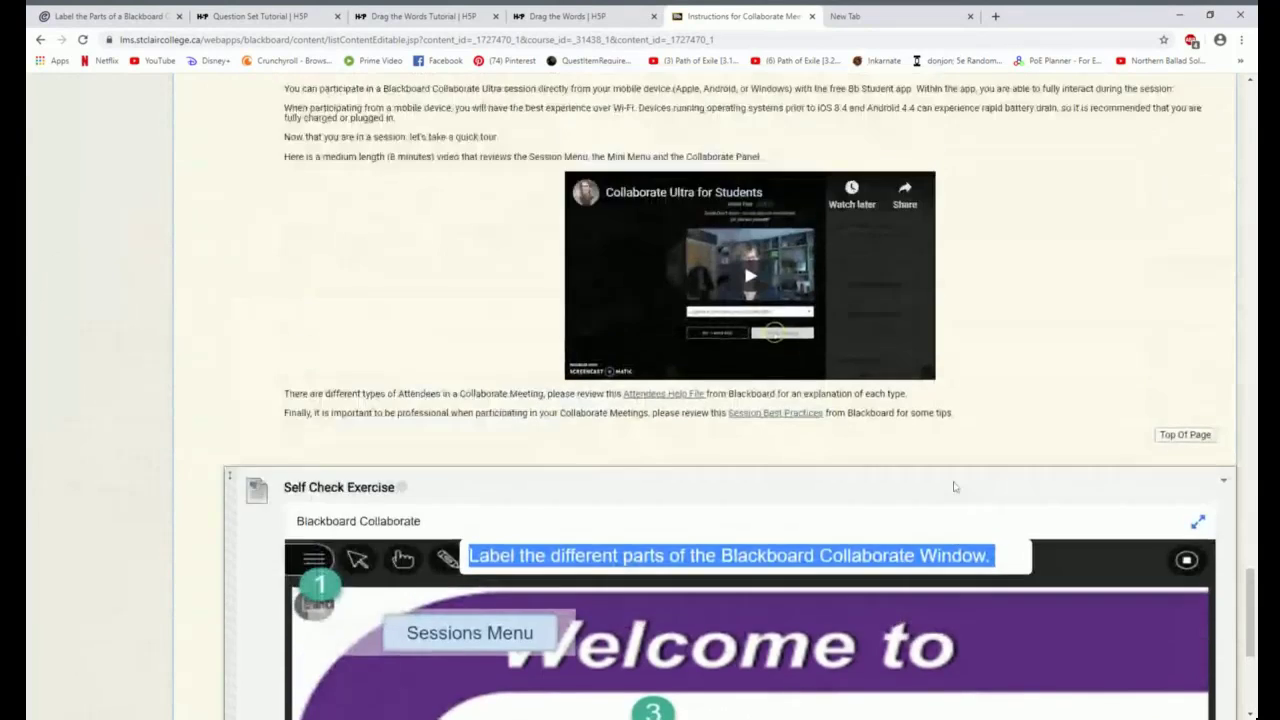
{"action": "scroll", "coordinate": [954, 487], "scroll_direction": "up", "scroll_amount": 2}
{"action": "scroll", "coordinate": [954, 487], "scroll_direction": "up", "scroll_amount": 8}
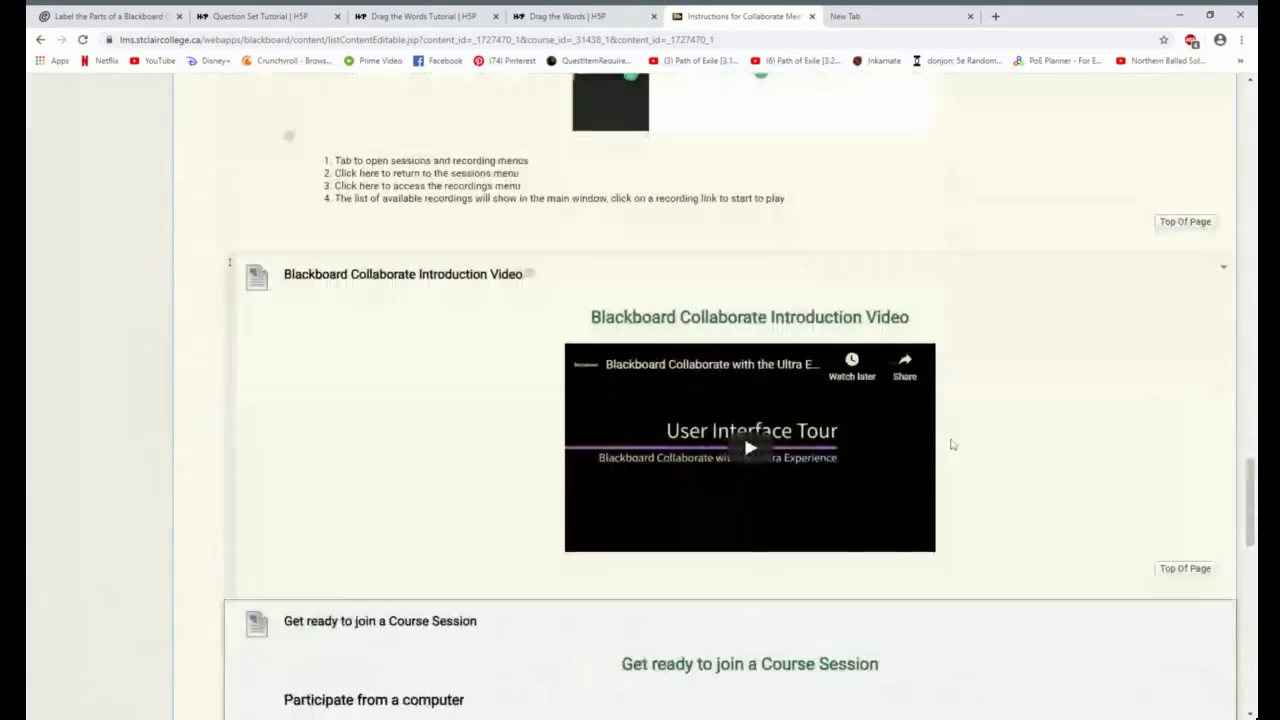
{"action": "scroll", "coordinate": [952, 442], "scroll_direction": "up", "scroll_amount": 8}
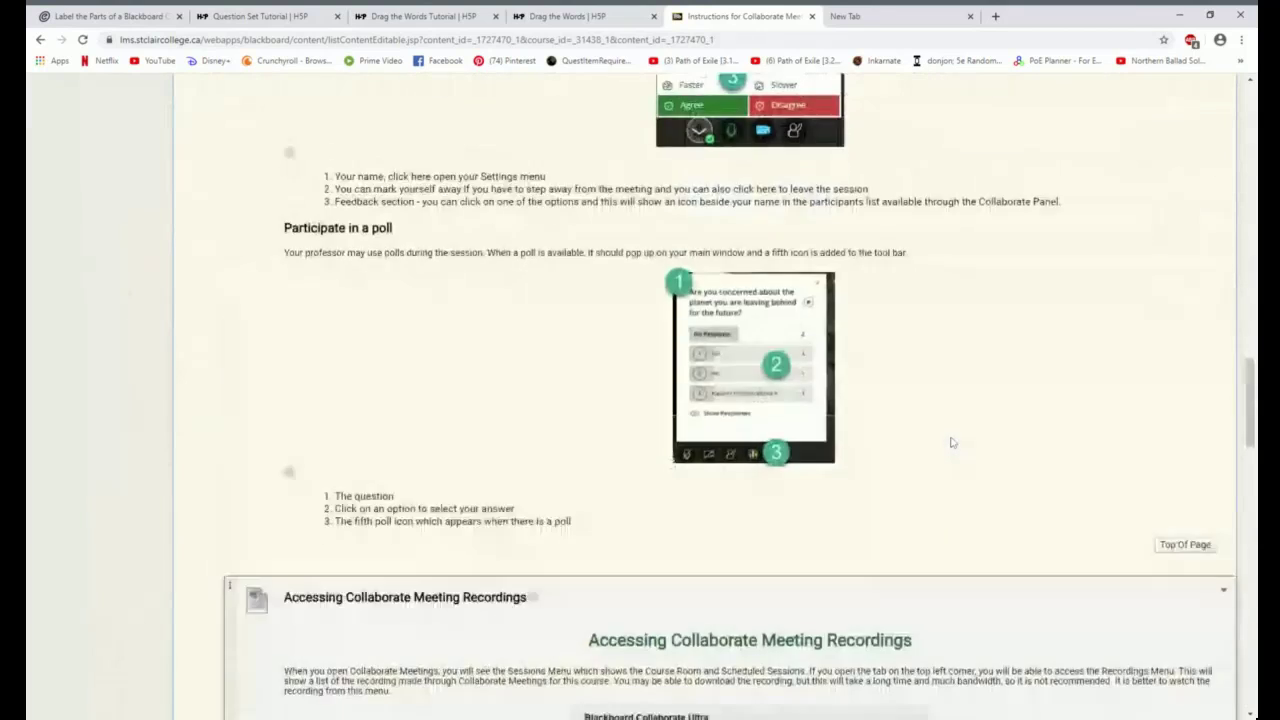
{"action": "left_click_drag", "start_coordinate": [1252, 355], "coordinate": [1250, 140]}
{"action": "left_click", "coordinate": [1217, 257]}
{"action": "scroll", "coordinate": [1130, 325], "scroll_direction": "down", "scroll_amount": 2}
{"action": "left_click", "coordinate": [1088, 343]}
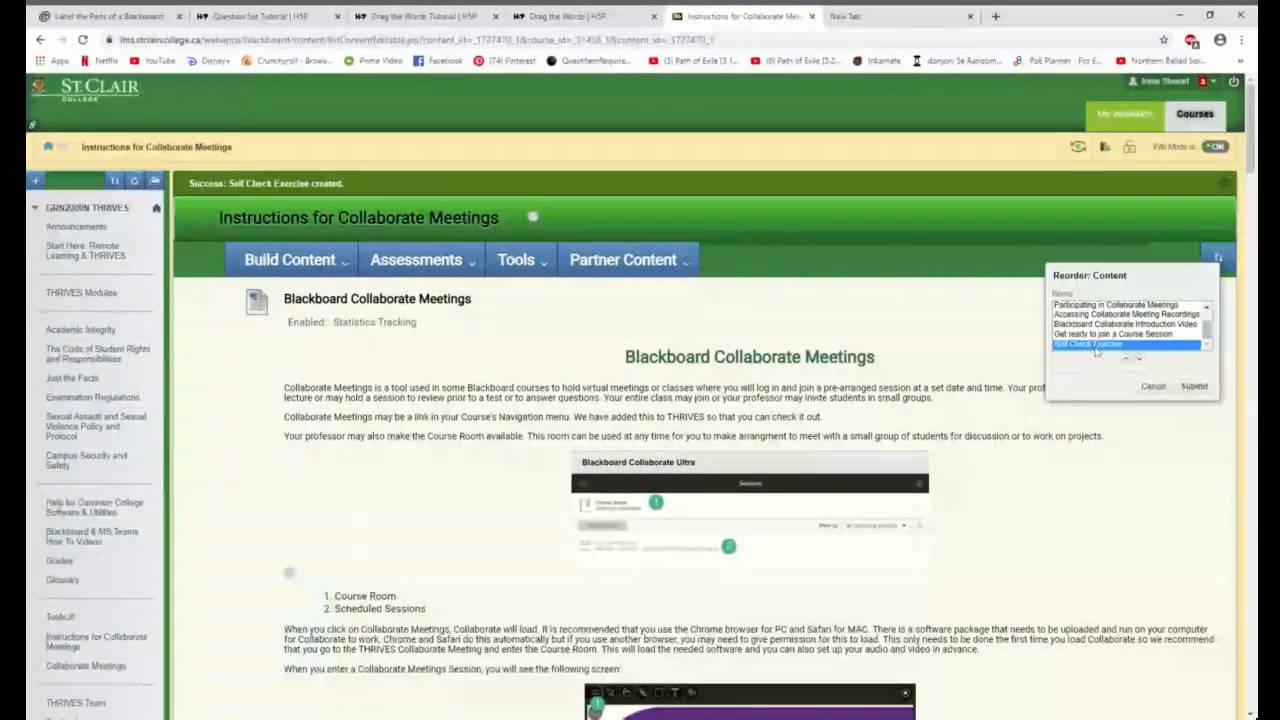
{"action": "left_click", "coordinate": [1125, 358]}
{"action": "left_click", "coordinate": [1125, 358]}
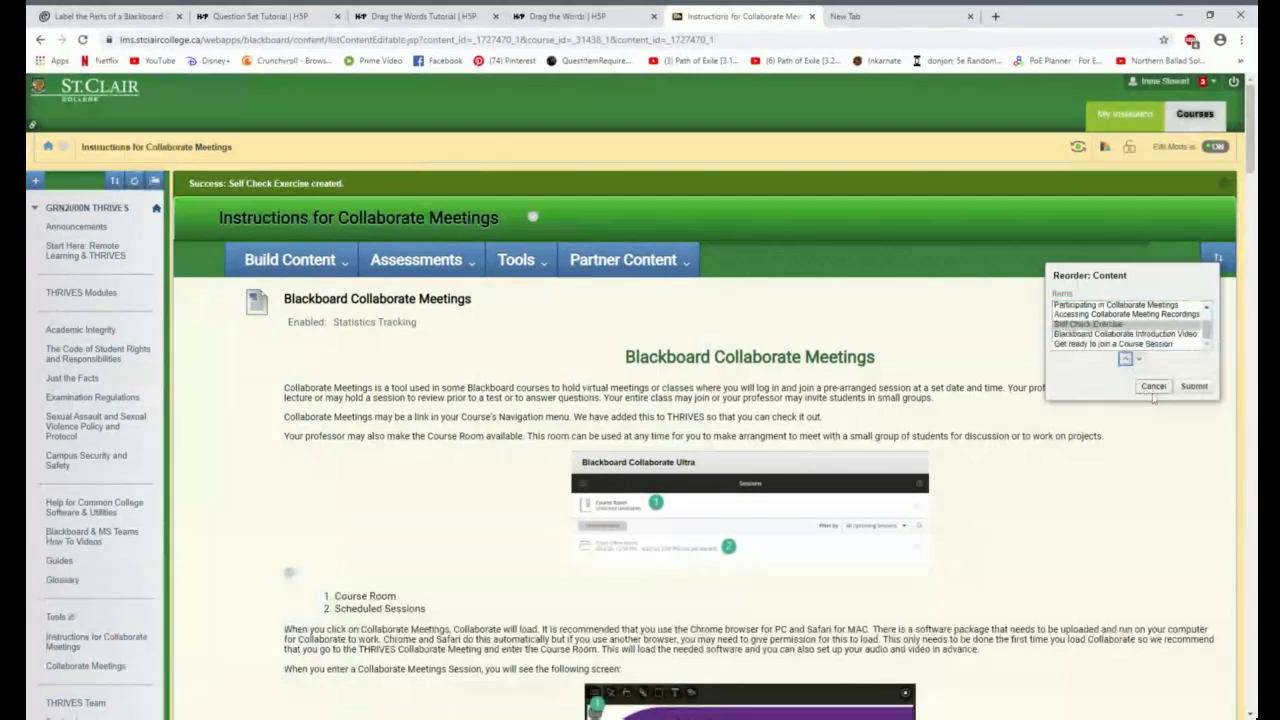
{"action": "left_click", "coordinate": [1208, 392]}
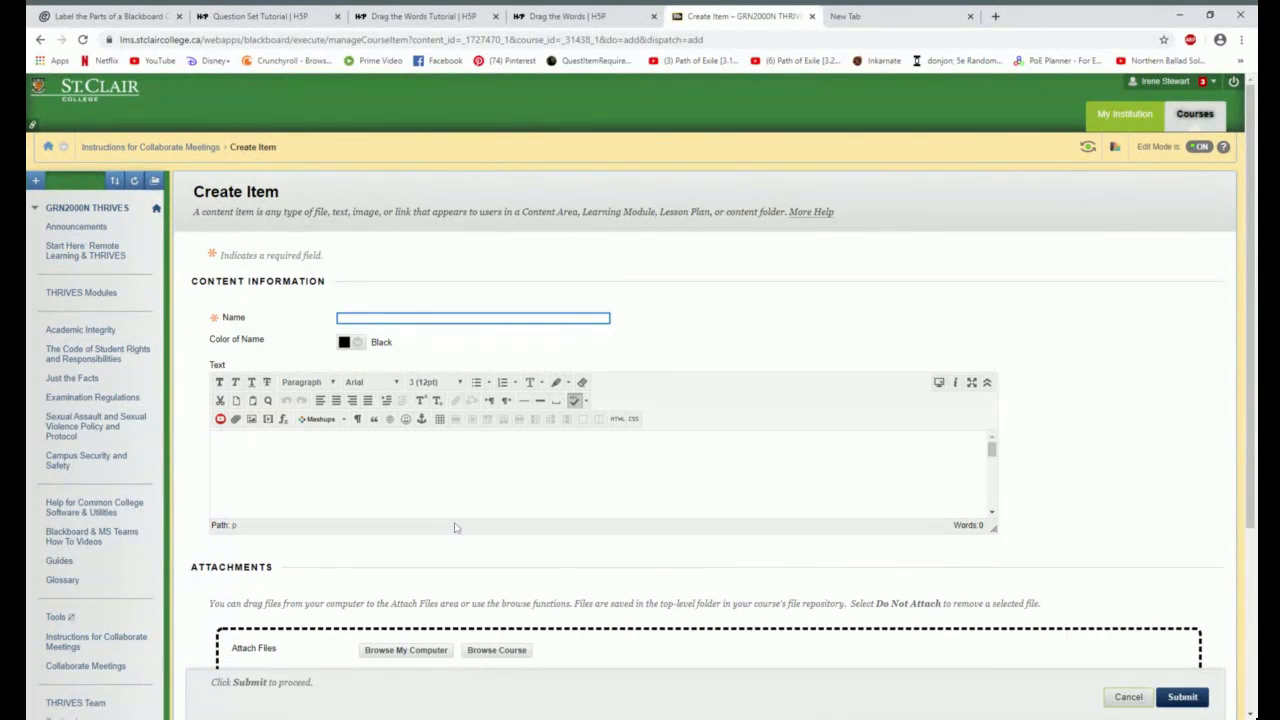
- Open the Successful Students Go to Class page from THRIVES Modules and examine its opening sections and the Going to Class Self Check
{"action": "left_click", "coordinate": [72, 295]}
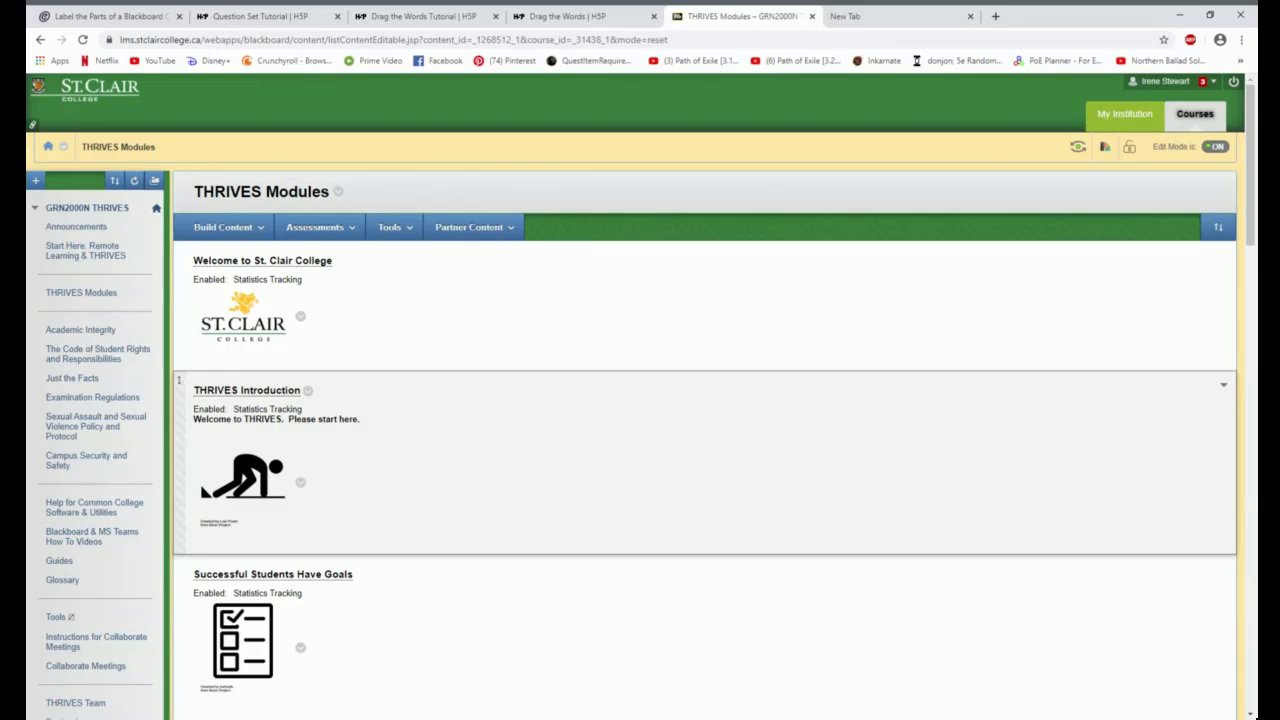
{"action": "scroll", "coordinate": [680, 527], "scroll_direction": "down", "scroll_amount": 3}
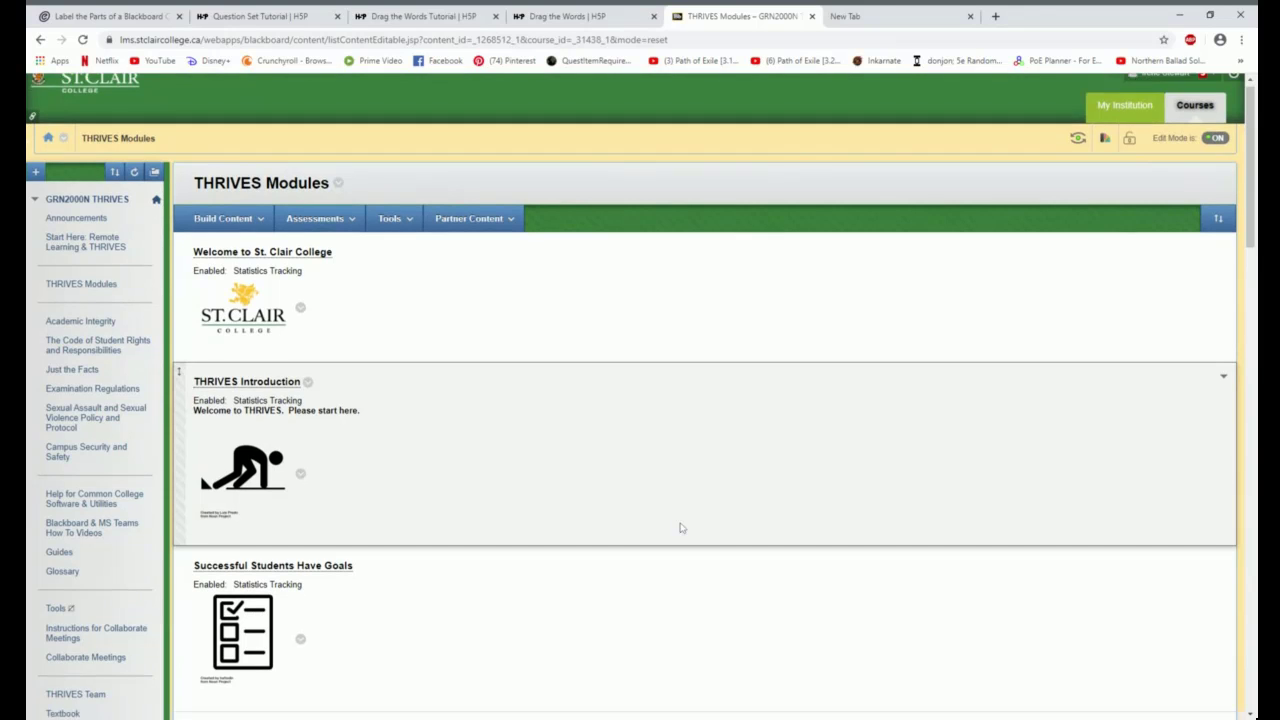
{"action": "scroll", "coordinate": [680, 527], "scroll_direction": "down", "scroll_amount": 7}
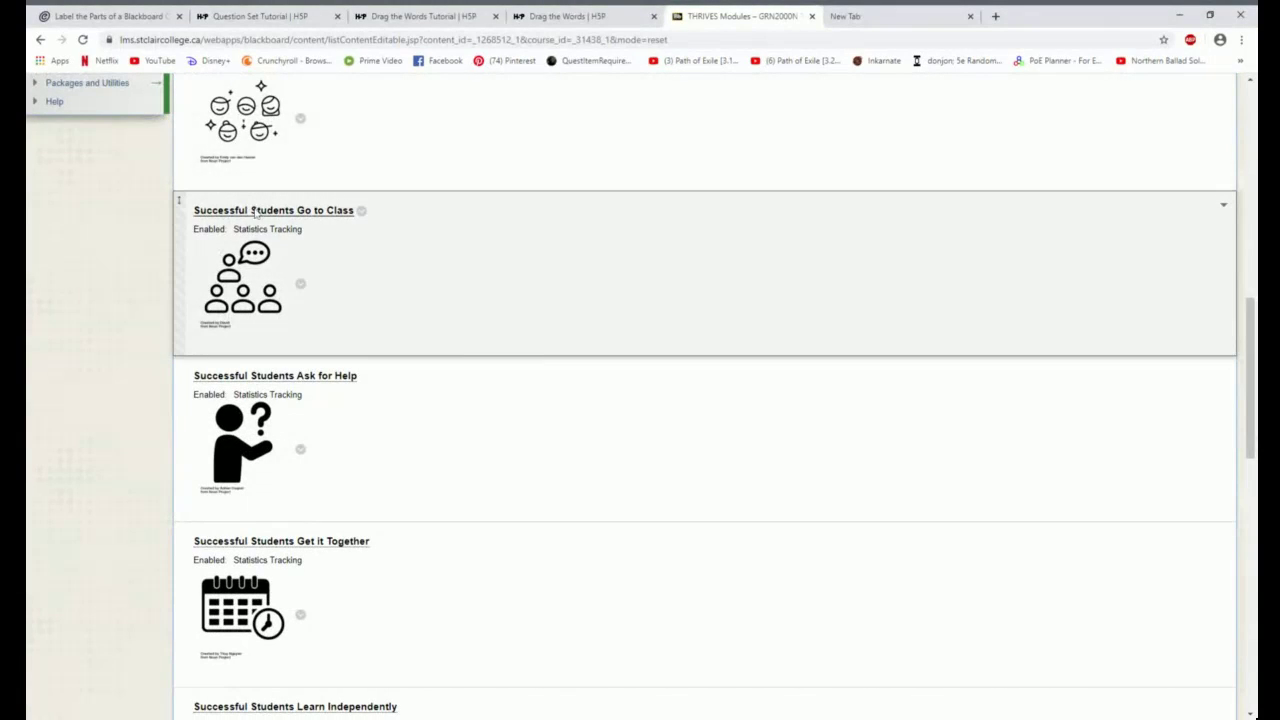
{"action": "left_click", "coordinate": [256, 212]}
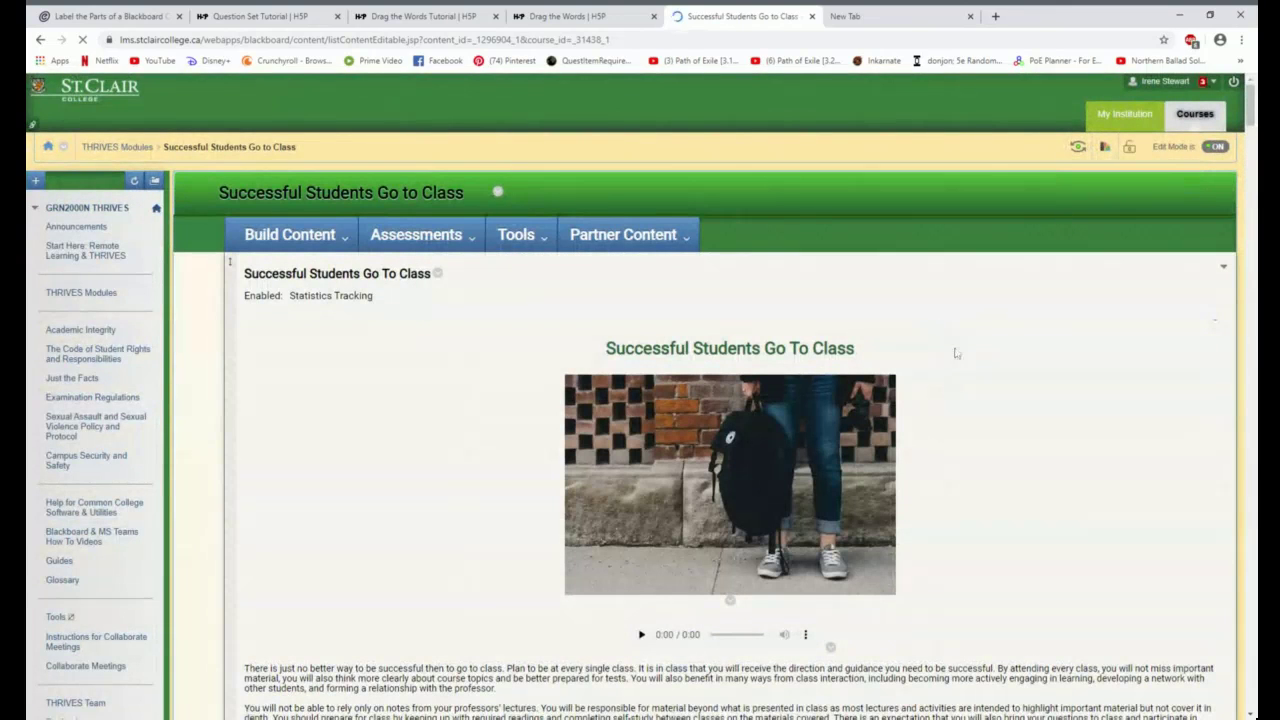
{"action": "scroll", "coordinate": [1010, 330], "scroll_direction": "down", "scroll_amount": 3}
{"action": "scroll", "coordinate": [1012, 334], "scroll_direction": "down", "scroll_amount": 3}
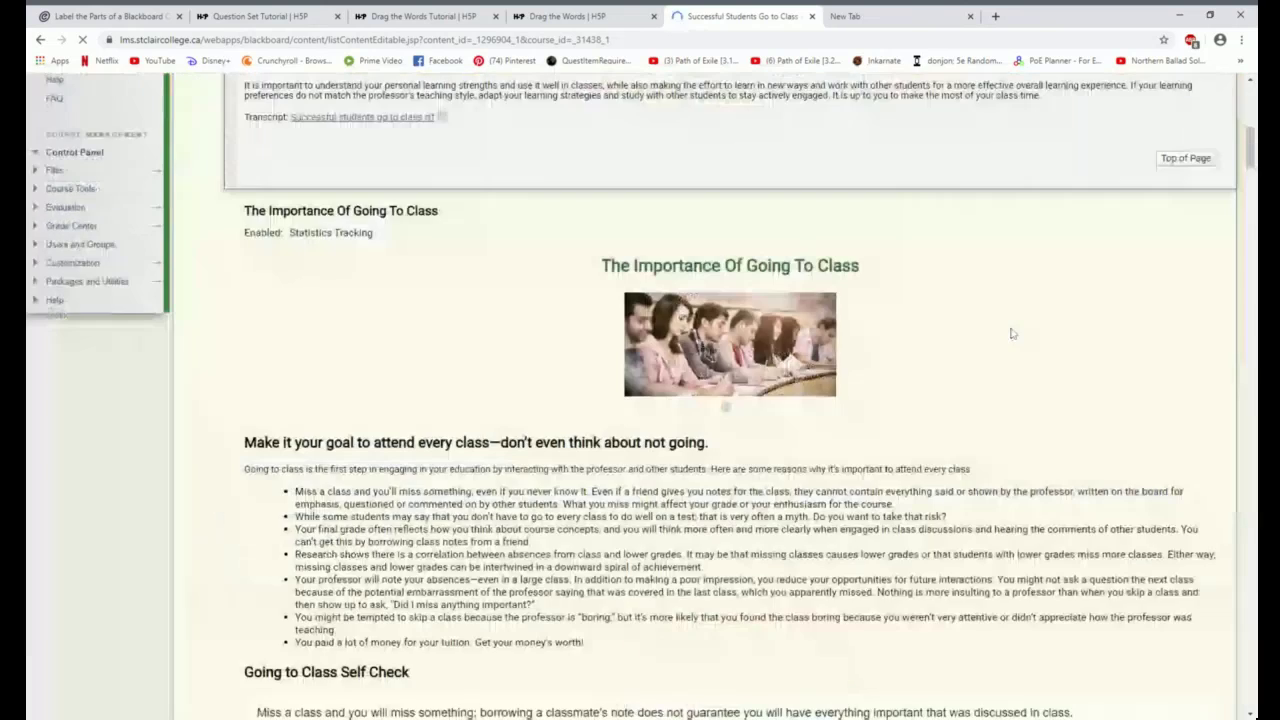
{"action": "scroll", "coordinate": [1010, 333], "scroll_direction": "down", "scroll_amount": 4}
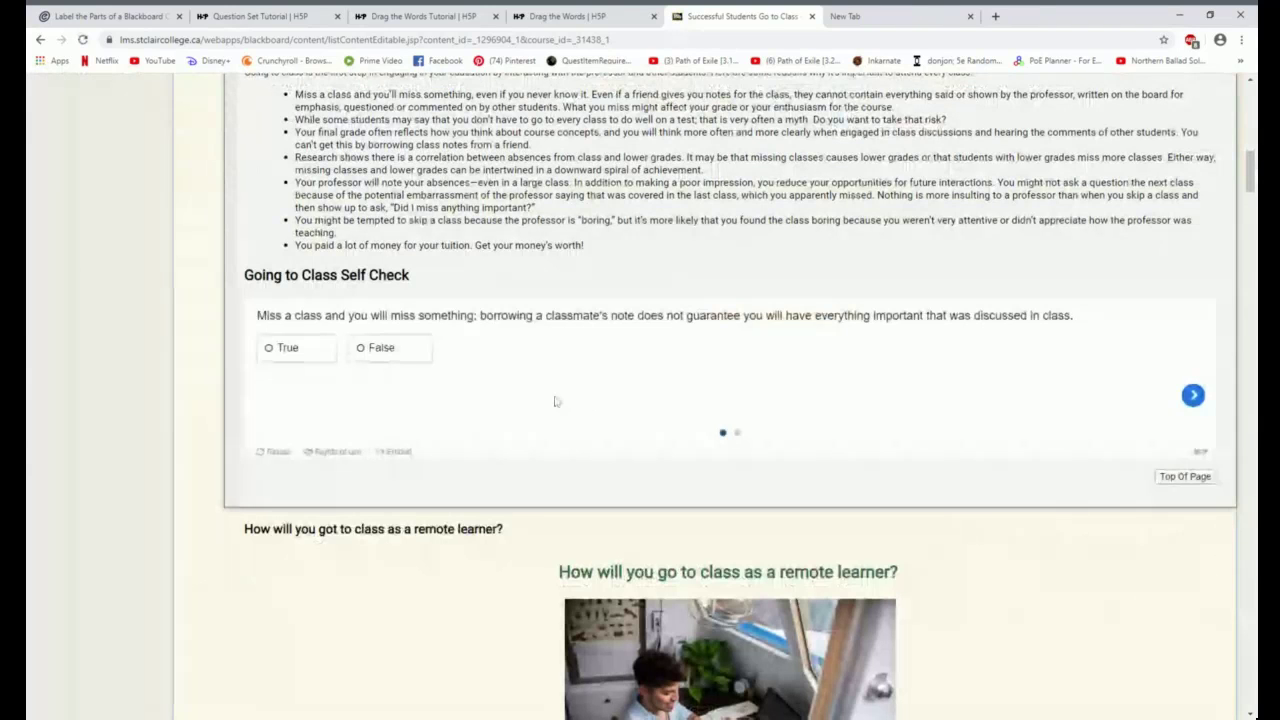
{"action": "scroll", "coordinate": [630, 372], "scroll_direction": "up", "scroll_amount": 10}
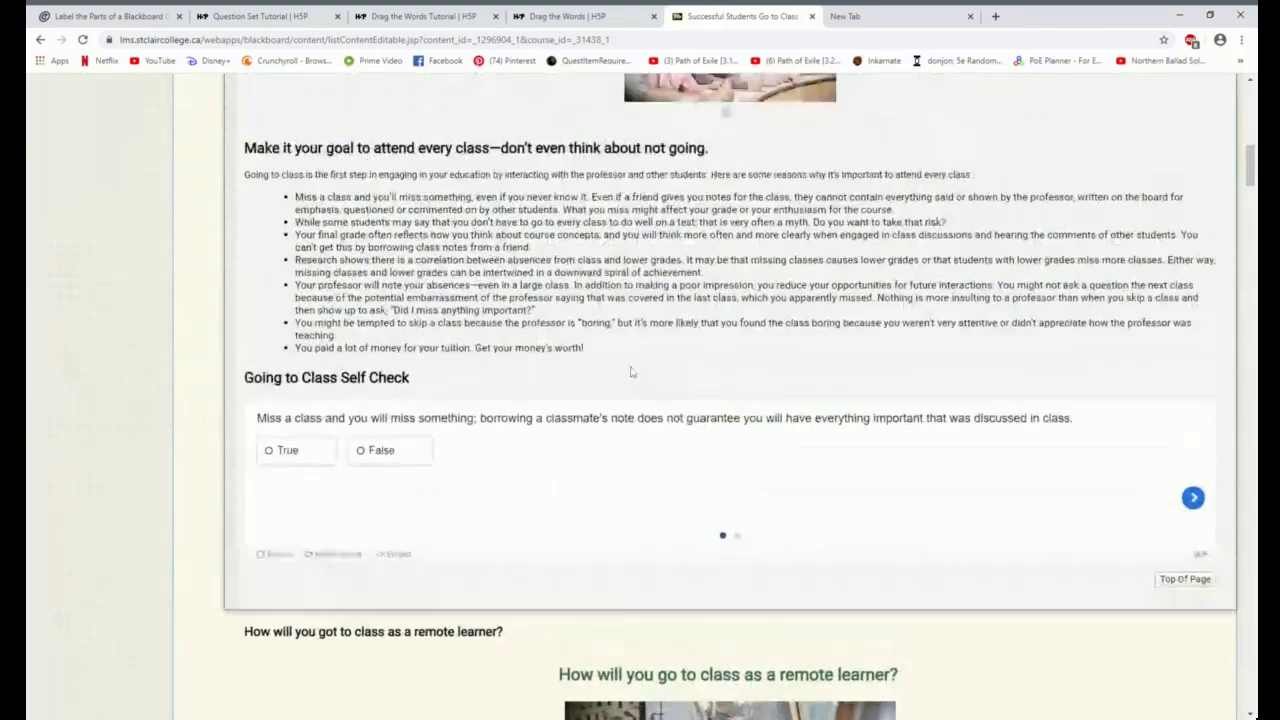
{"action": "scroll", "coordinate": [630, 372], "scroll_direction": "up", "scroll_amount": 3}
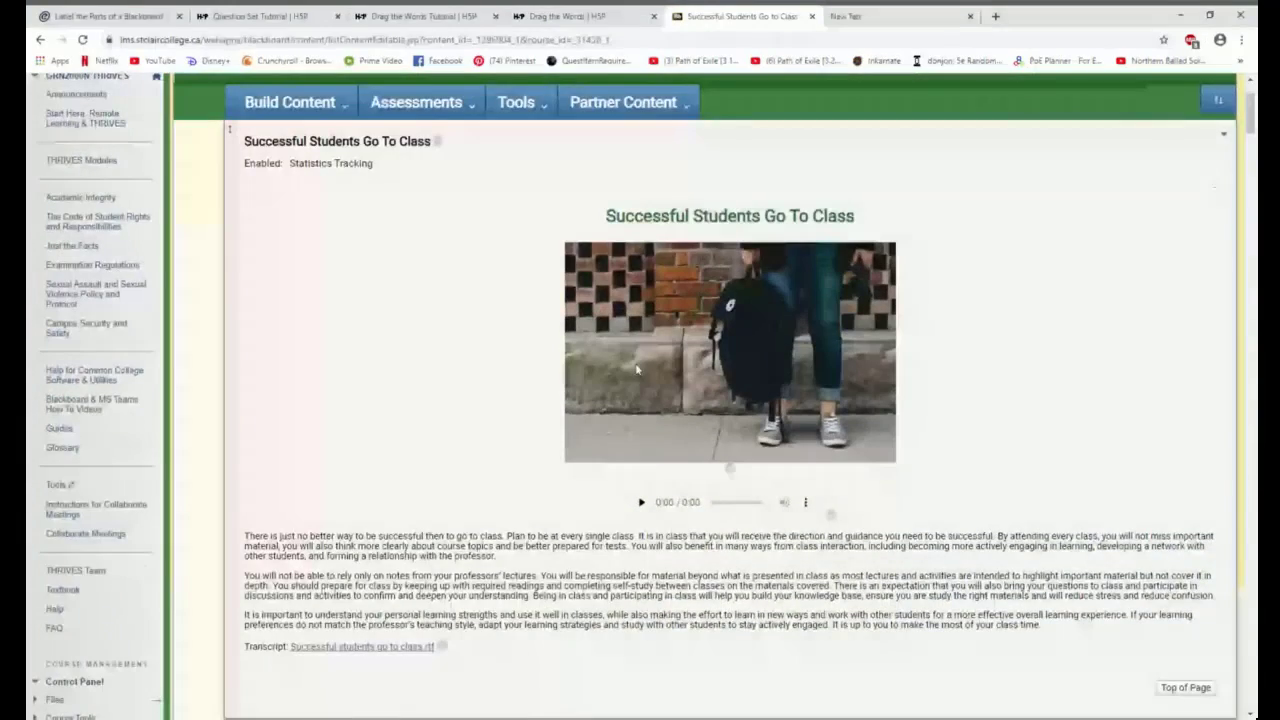
{"action": "scroll", "coordinate": [636, 370], "scroll_direction": "down", "scroll_amount": 4}
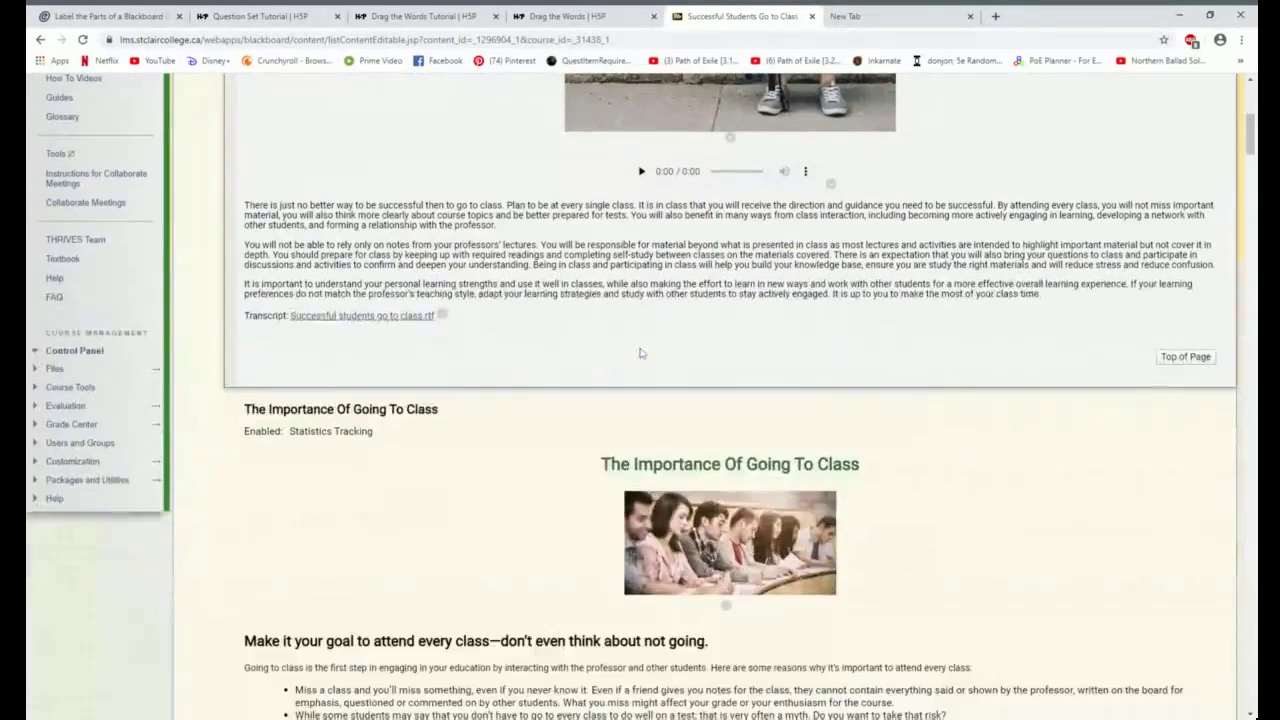
{"action": "scroll", "coordinate": [641, 352], "scroll_direction": "down", "scroll_amount": 7}
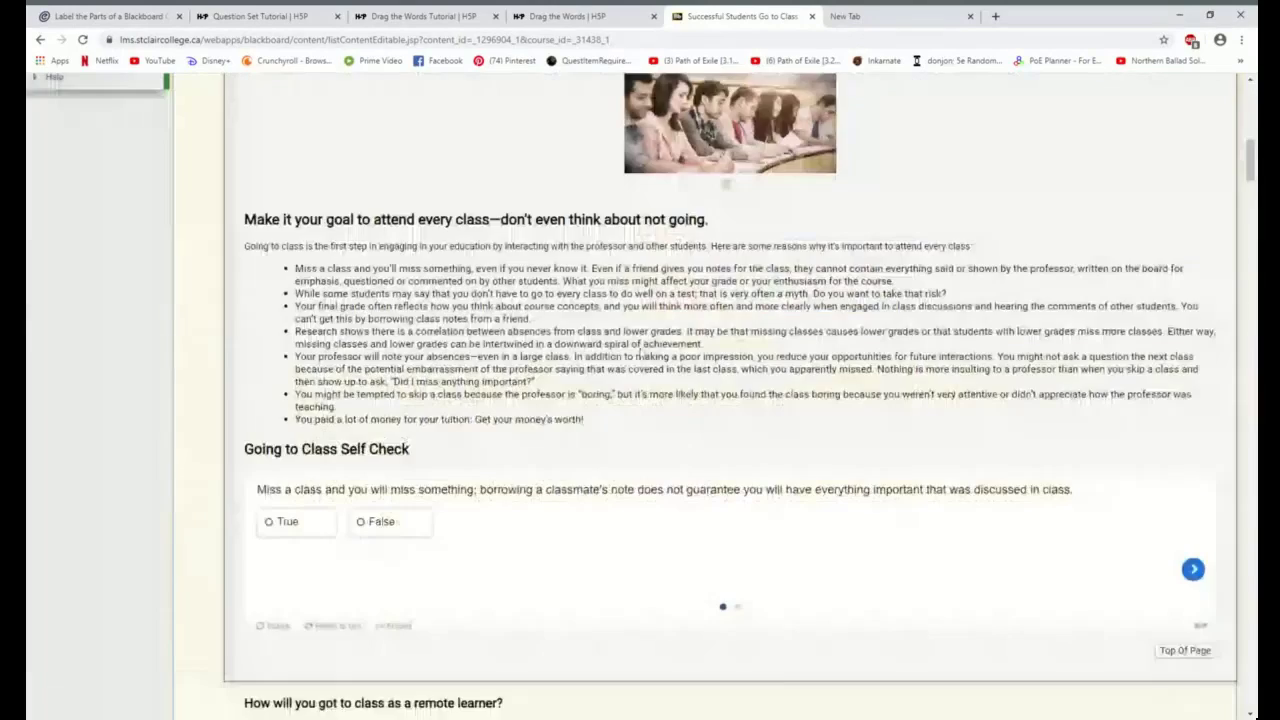
- Review the rest of the page, from the remote learner section through the Questions Self Check and the Review Quiz
{"action": "scroll", "coordinate": [563, 291], "scroll_direction": "down", "scroll_amount": 5}
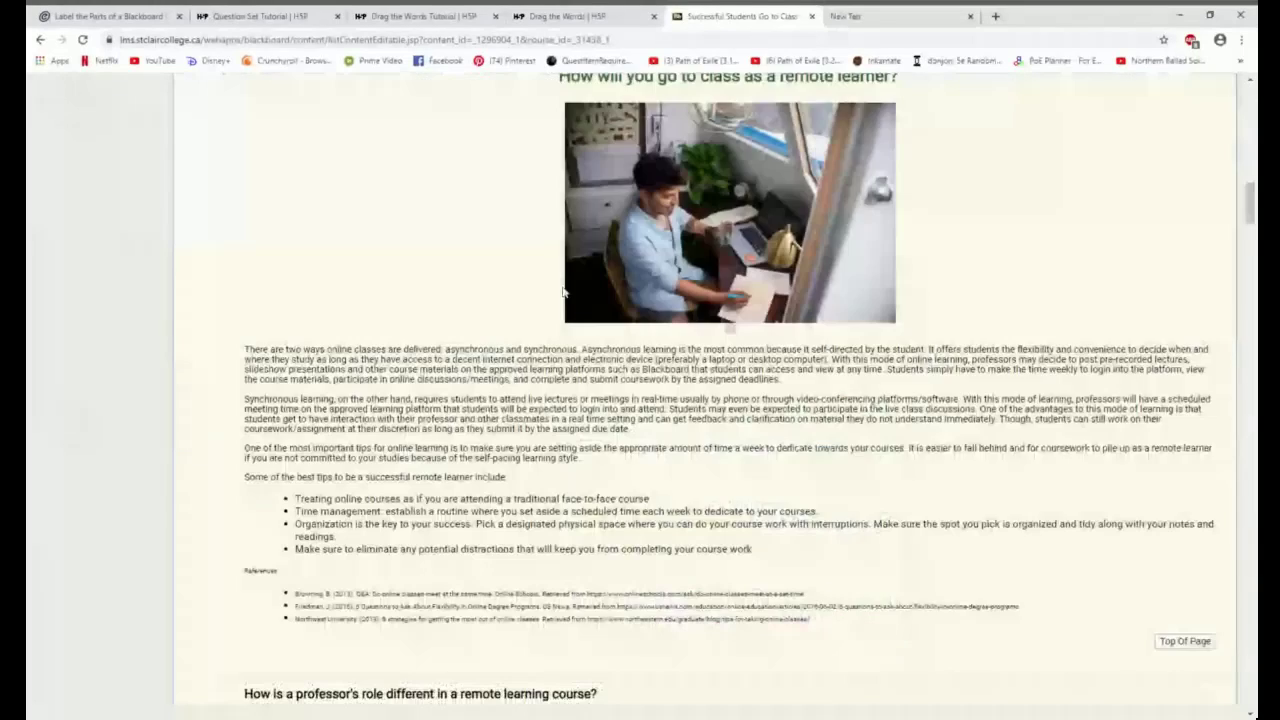
{"action": "scroll", "coordinate": [563, 291], "scroll_direction": "down", "scroll_amount": 5}
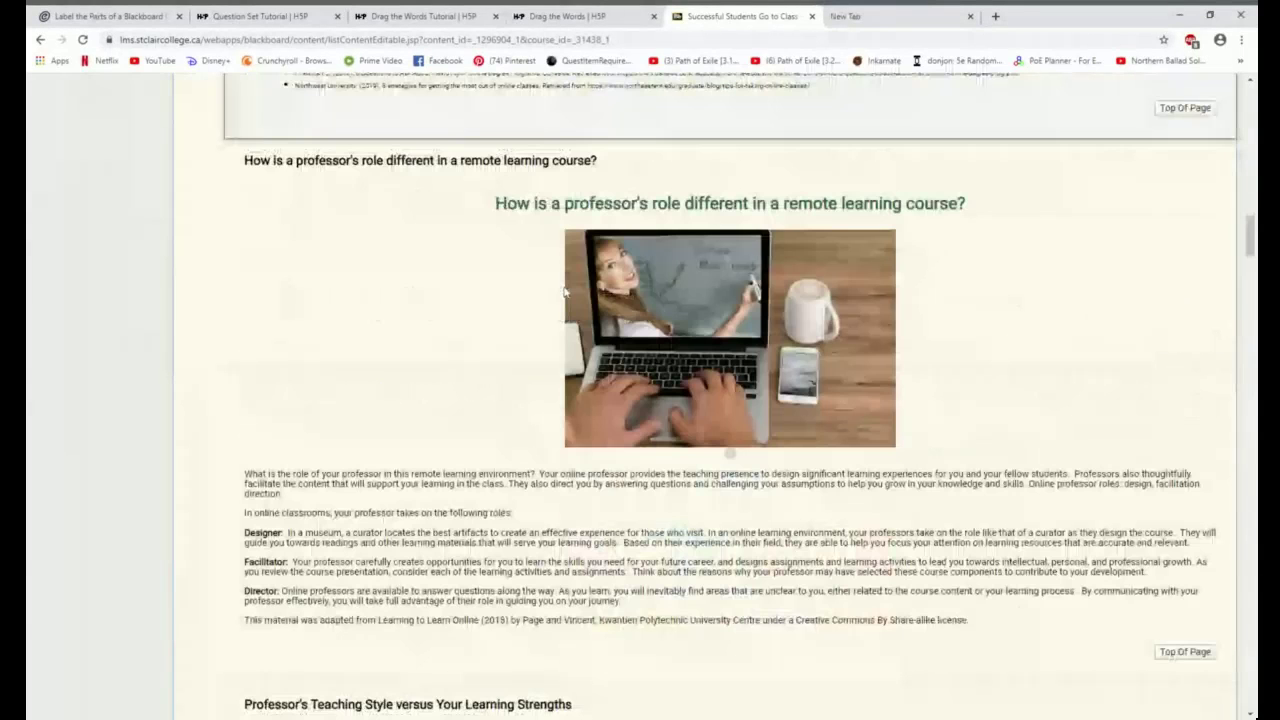
{"action": "scroll", "coordinate": [565, 291], "scroll_direction": "down", "scroll_amount": 5}
{"action": "scroll", "coordinate": [565, 291], "scroll_direction": "down", "scroll_amount": 4}
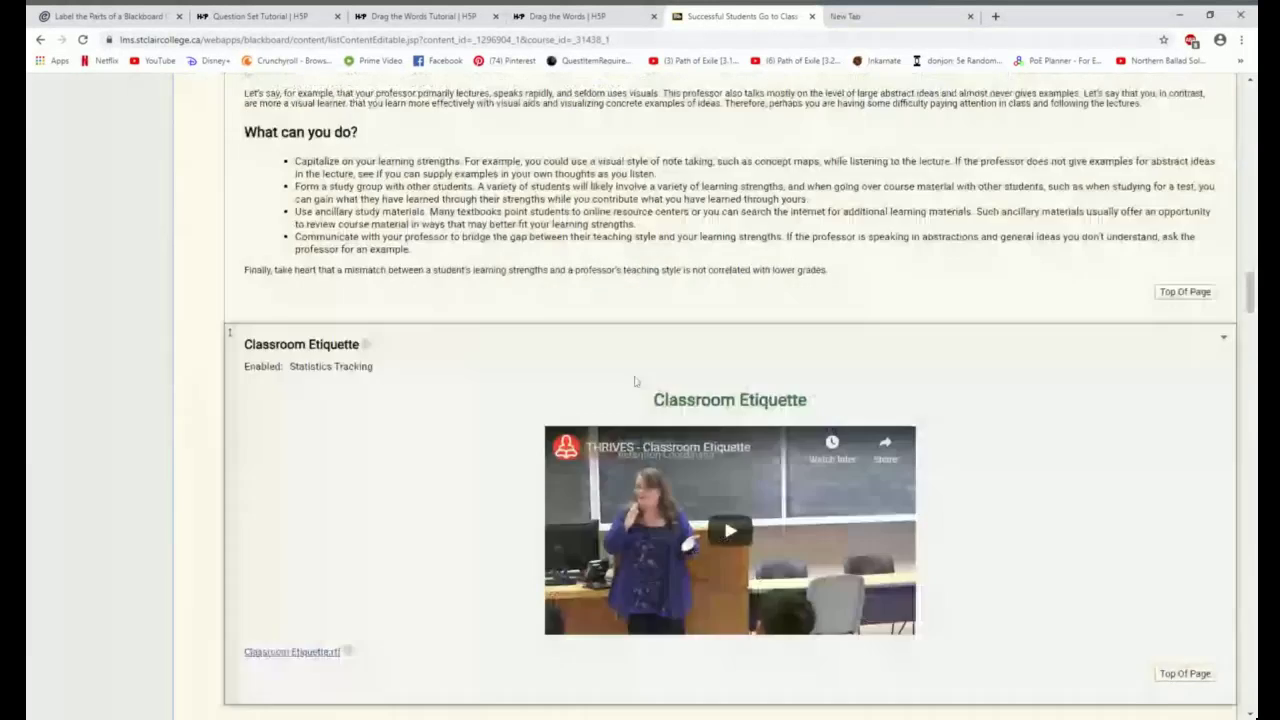
{"action": "scroll", "coordinate": [669, 470], "scroll_direction": "down", "scroll_amount": 9}
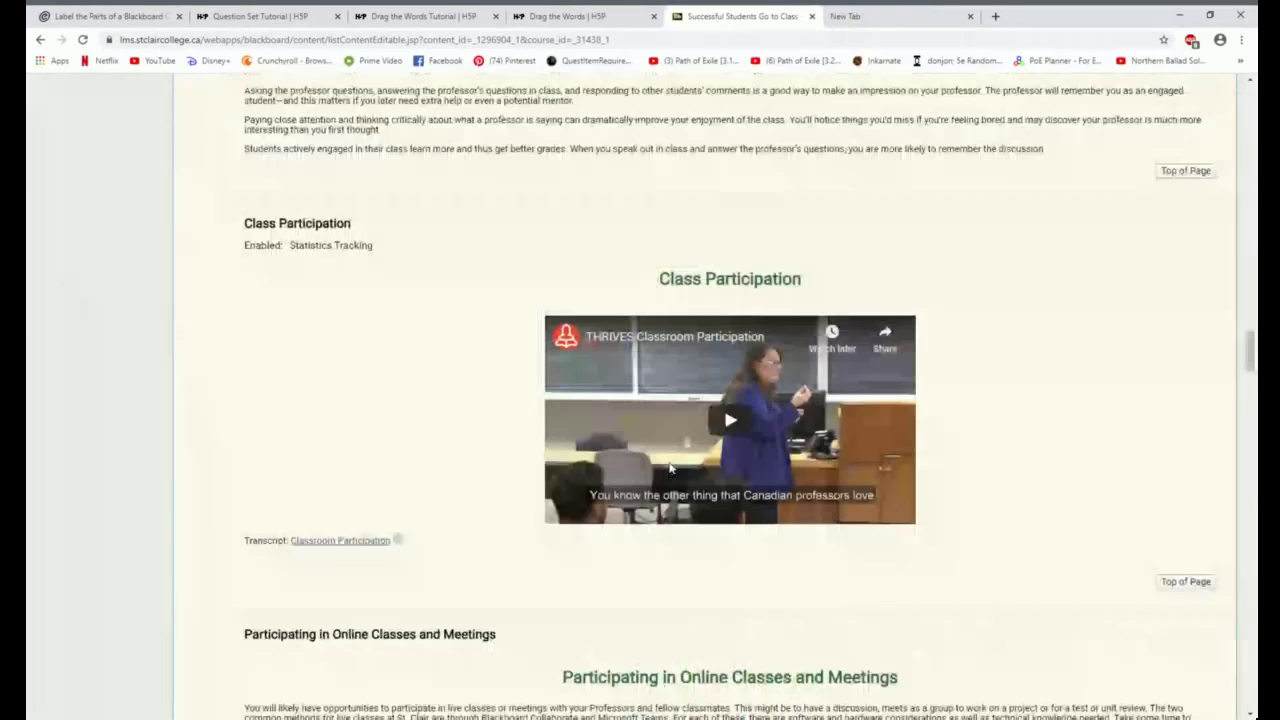
{"action": "scroll", "coordinate": [669, 470], "scroll_direction": "down", "scroll_amount": 7}
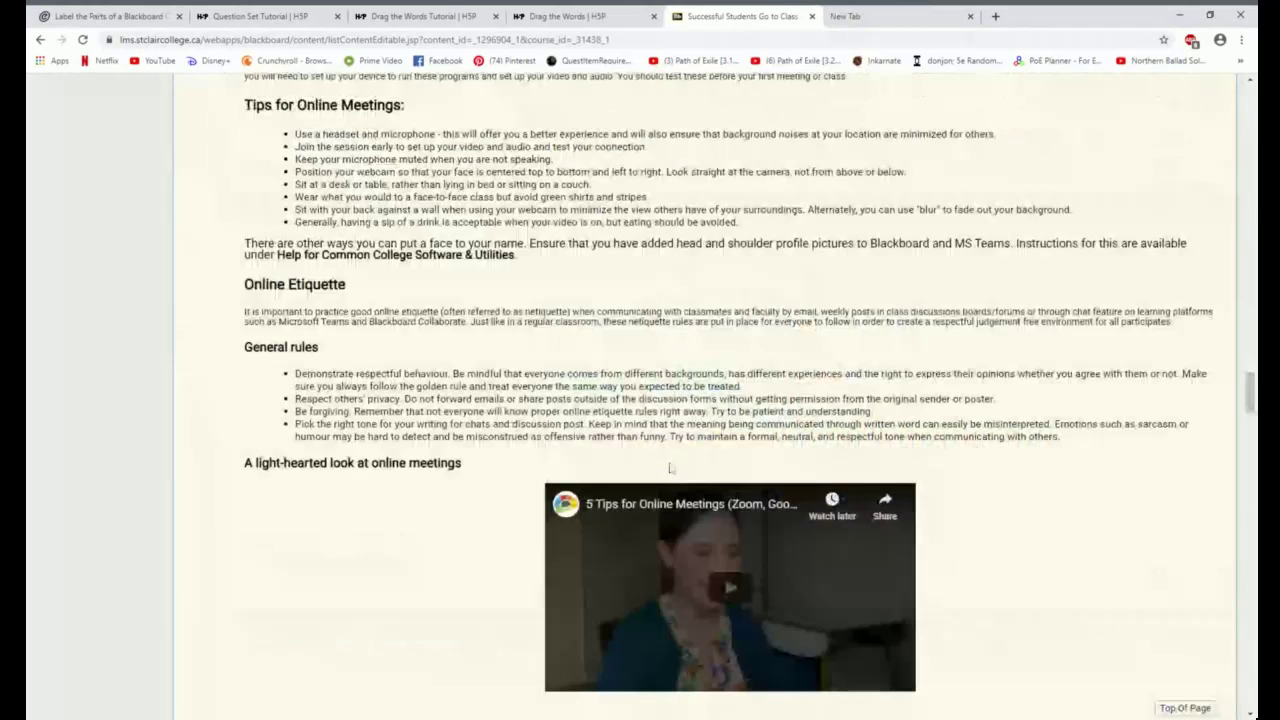
{"action": "scroll", "coordinate": [670, 467], "scroll_direction": "down", "scroll_amount": 7}
{"action": "scroll", "coordinate": [670, 467], "scroll_direction": "down", "scroll_amount": 7}
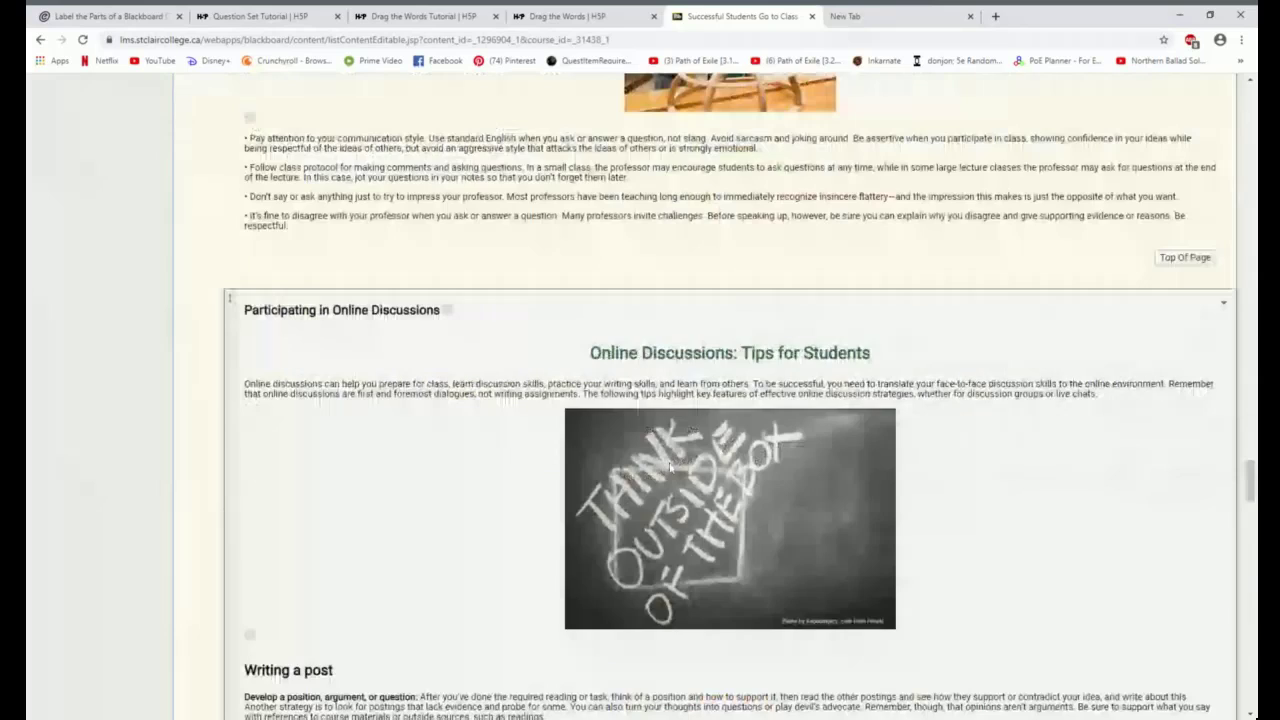
{"action": "scroll", "coordinate": [670, 467], "scroll_direction": "down", "scroll_amount": 7}
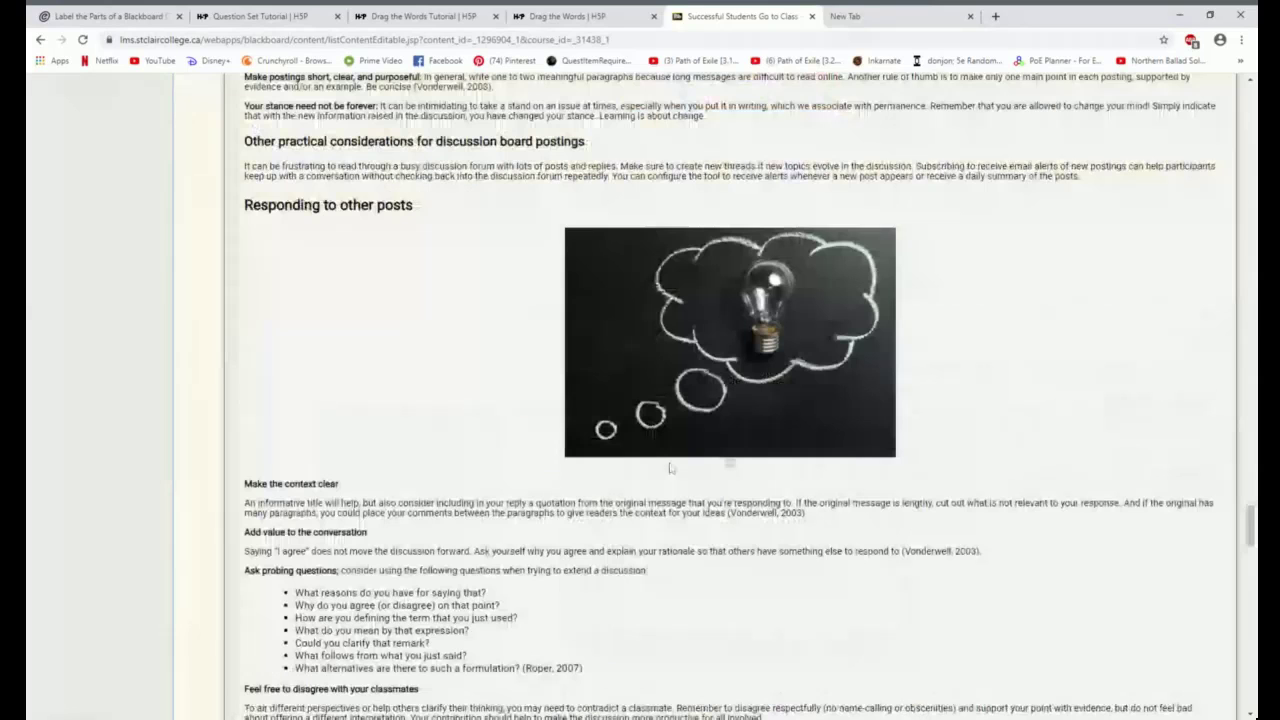
{"action": "scroll", "coordinate": [670, 467], "scroll_direction": "down", "scroll_amount": 10}
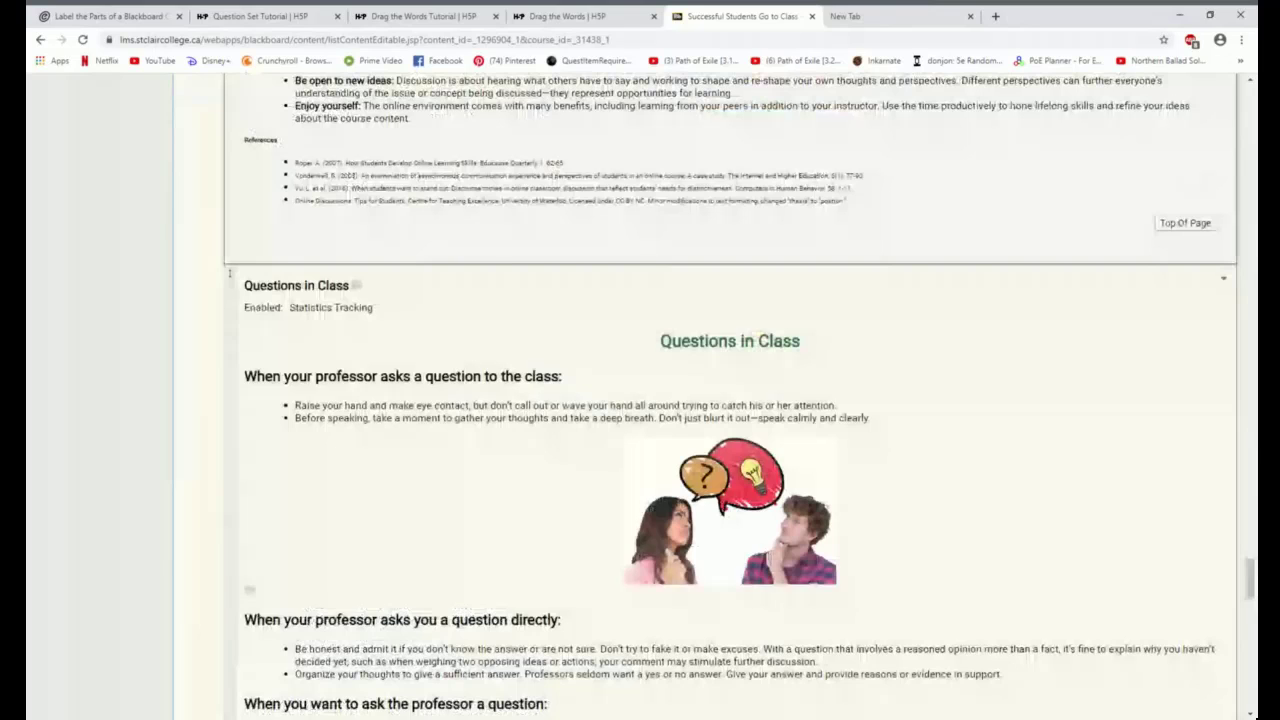
{"action": "scroll", "coordinate": [229, 272], "scroll_direction": "down", "scroll_amount": 4}
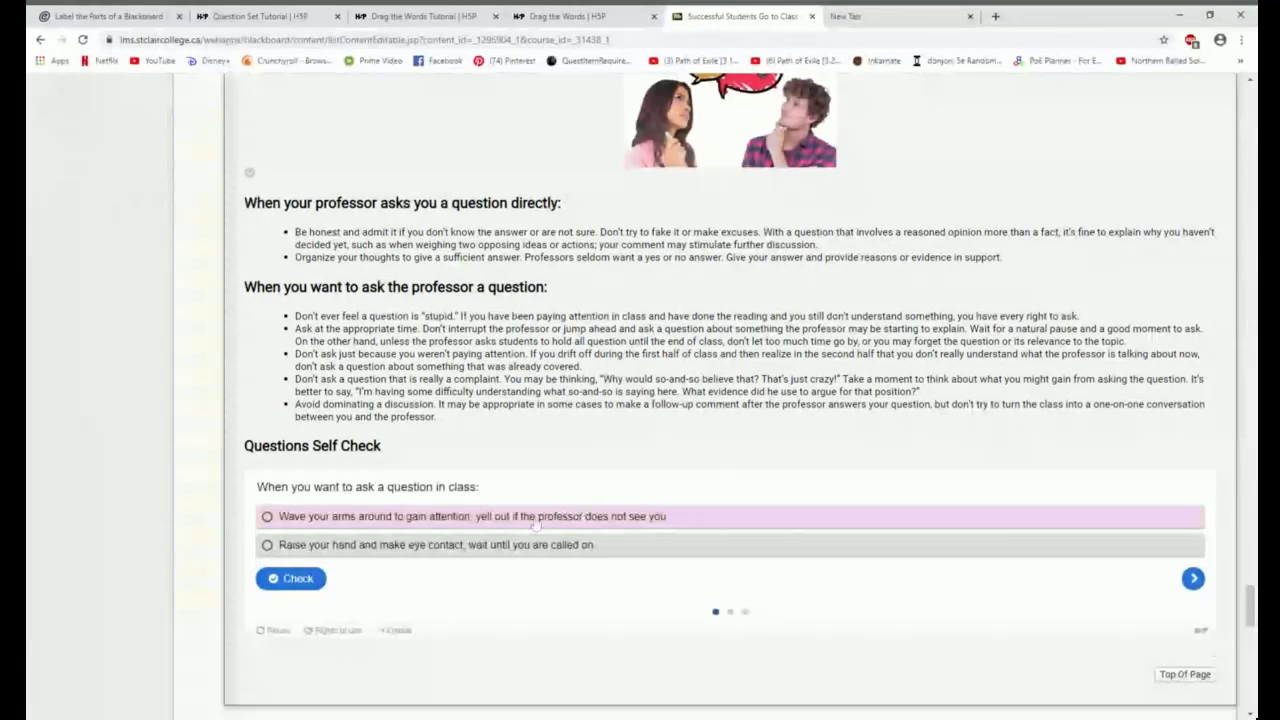
{"action": "scroll", "coordinate": [633, 567], "scroll_direction": "down", "scroll_amount": 3}
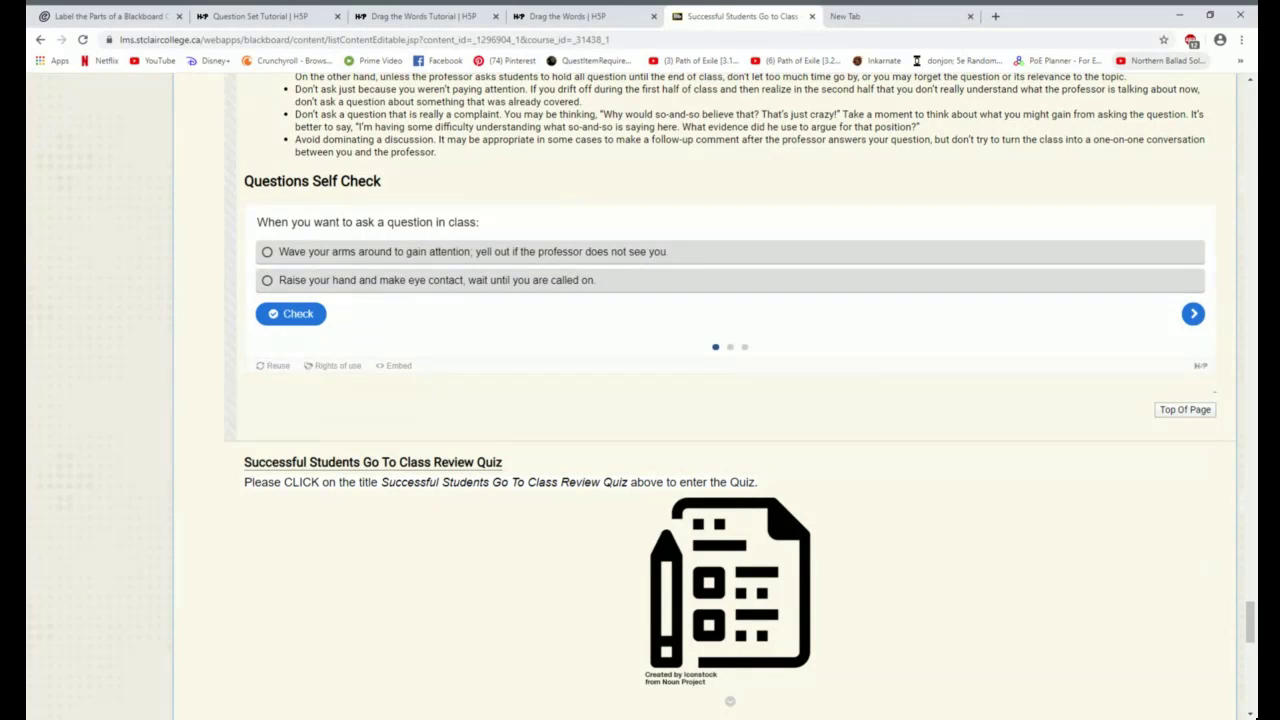
- Switch to H5P Studio, reopen the Blackboard Collaborate labelling activity's embed code and select the whole code
{"action": "left_click", "coordinate": [110, 16]}
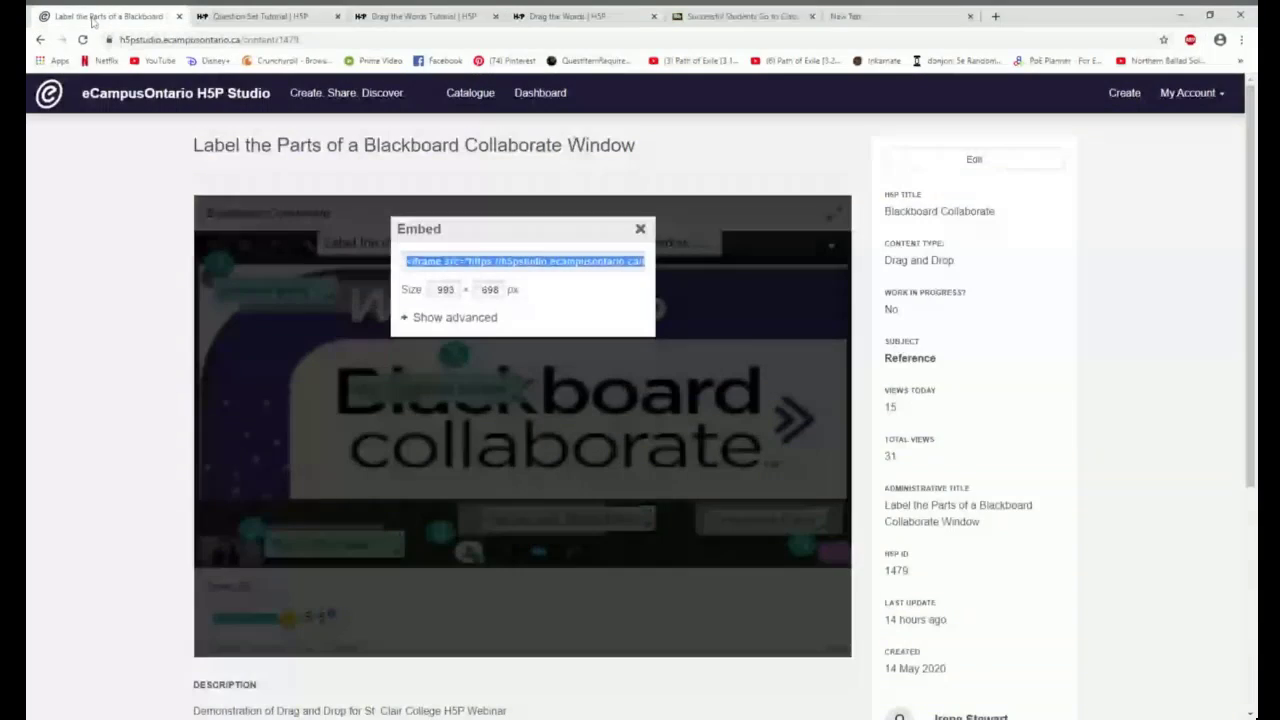
{"action": "left_click", "coordinate": [642, 229]}
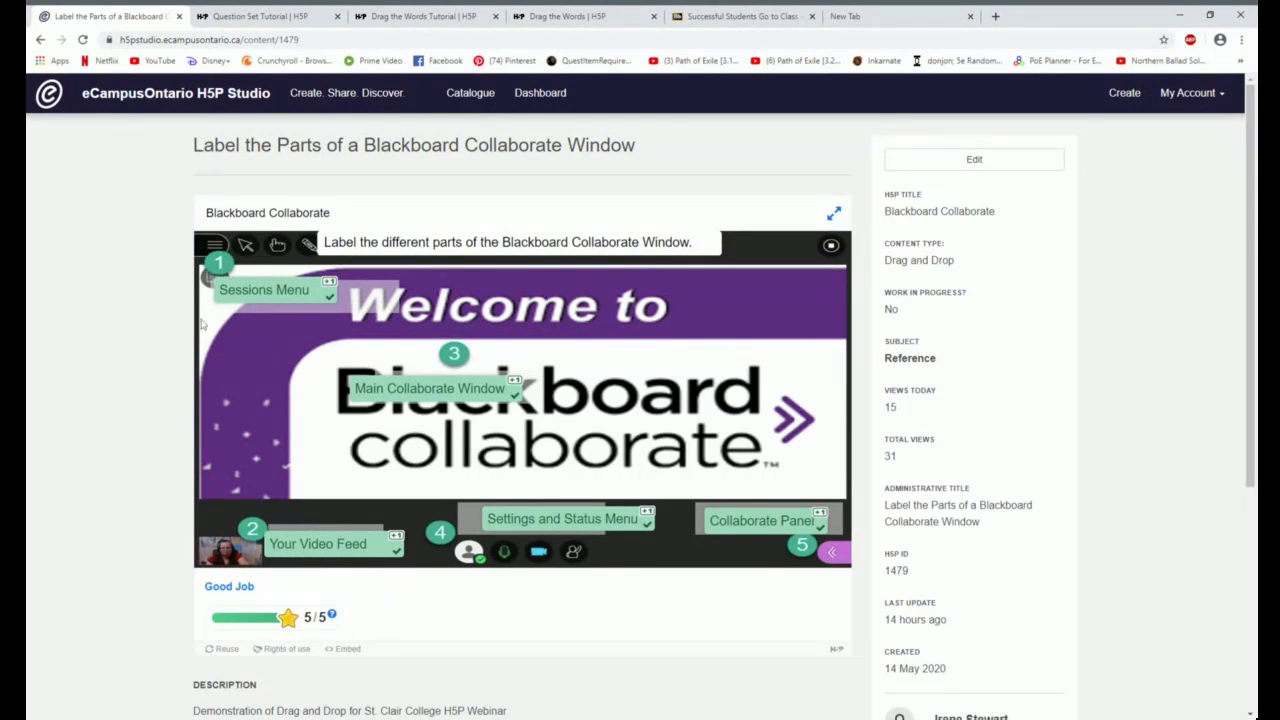
{"action": "scroll", "coordinate": [112, 334], "scroll_direction": "down", "scroll_amount": 1}
{"action": "scroll", "coordinate": [112, 334], "scroll_direction": "down", "scroll_amount": 1}
{"action": "scroll", "coordinate": [109, 331], "scroll_direction": "up", "scroll_amount": 1}
{"action": "left_click", "coordinate": [347, 648]}
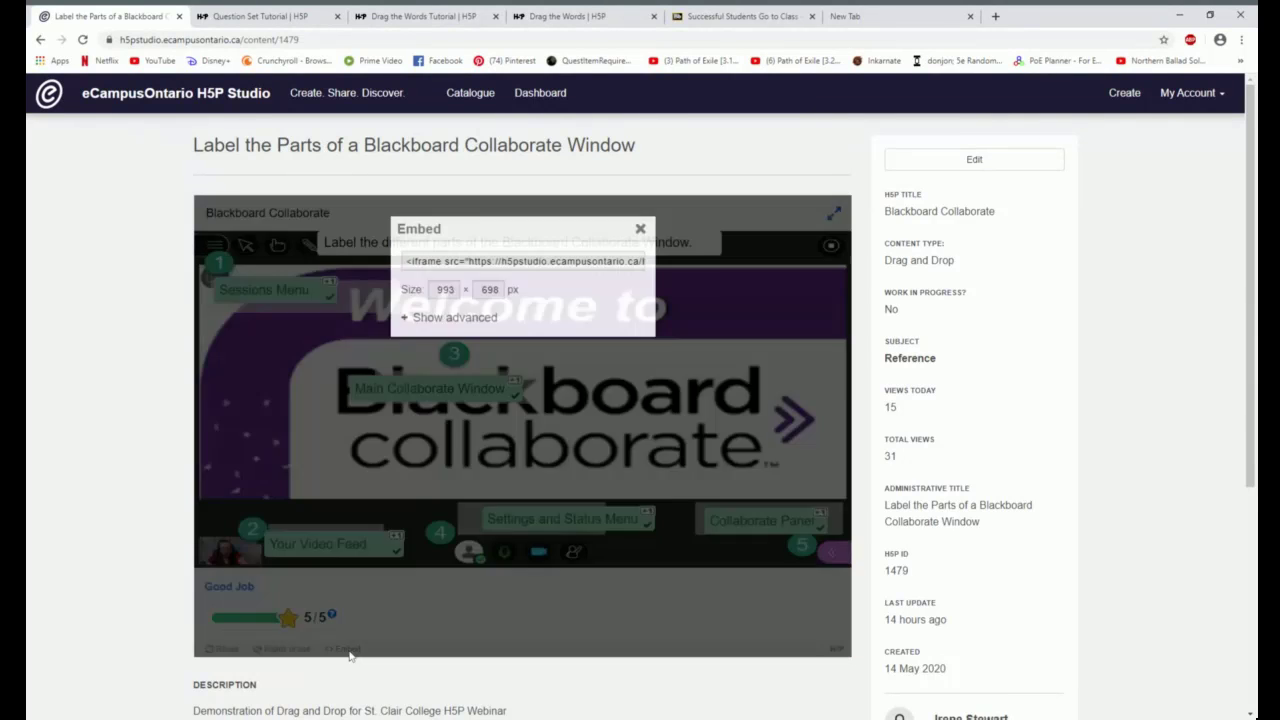
{"action": "left_click", "coordinate": [406, 261]}
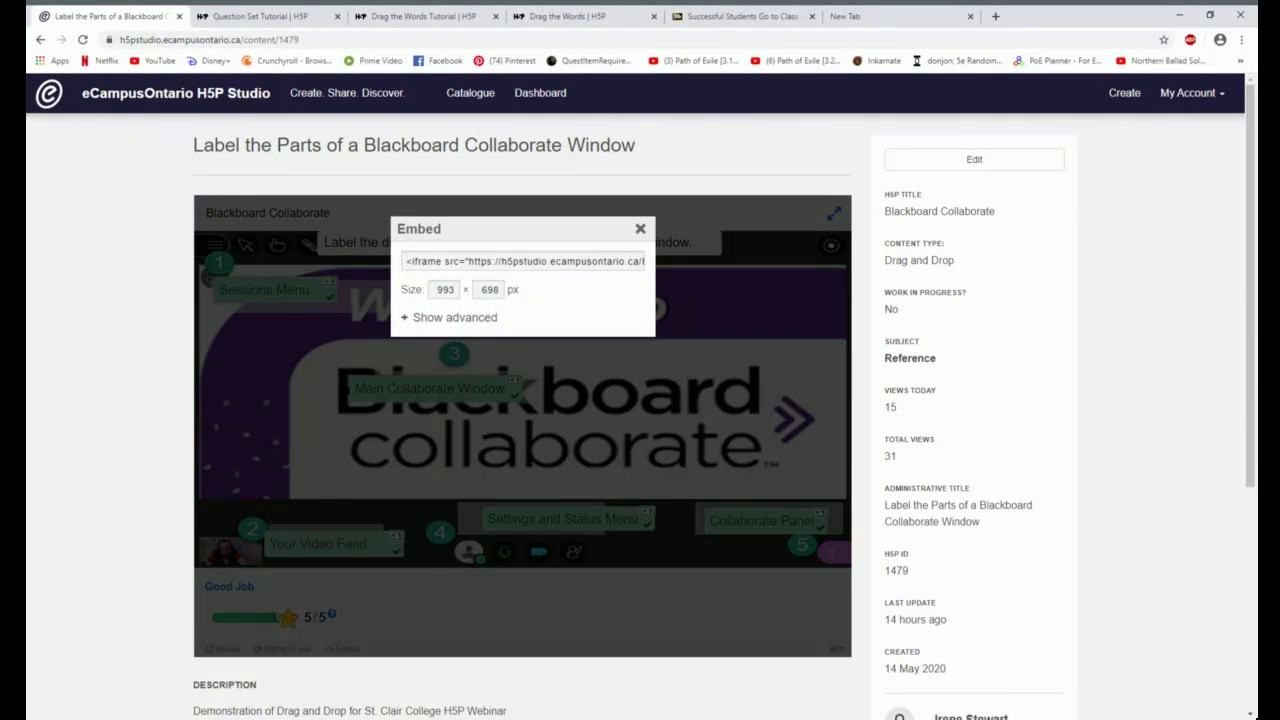
{"action": "left_click_drag", "start_coordinate": [406, 261], "coordinate": [646, 257]}
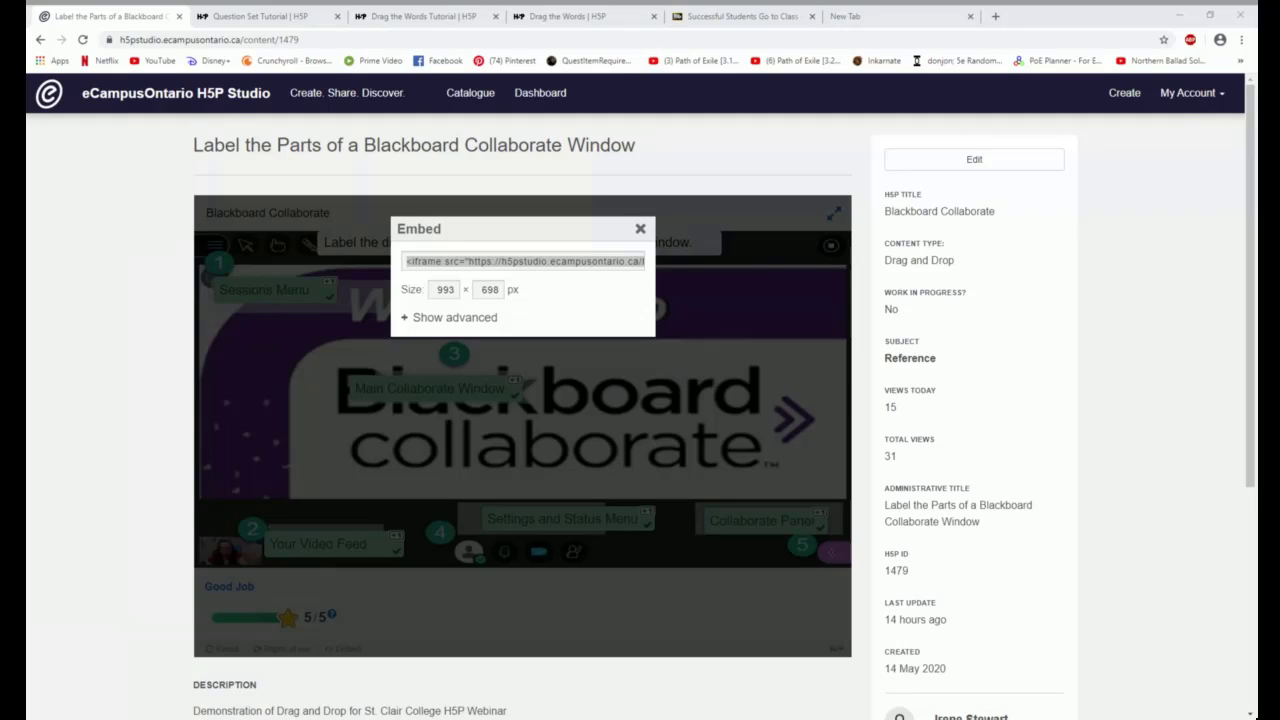
{"action": "left_click", "coordinate": [525, 261]}
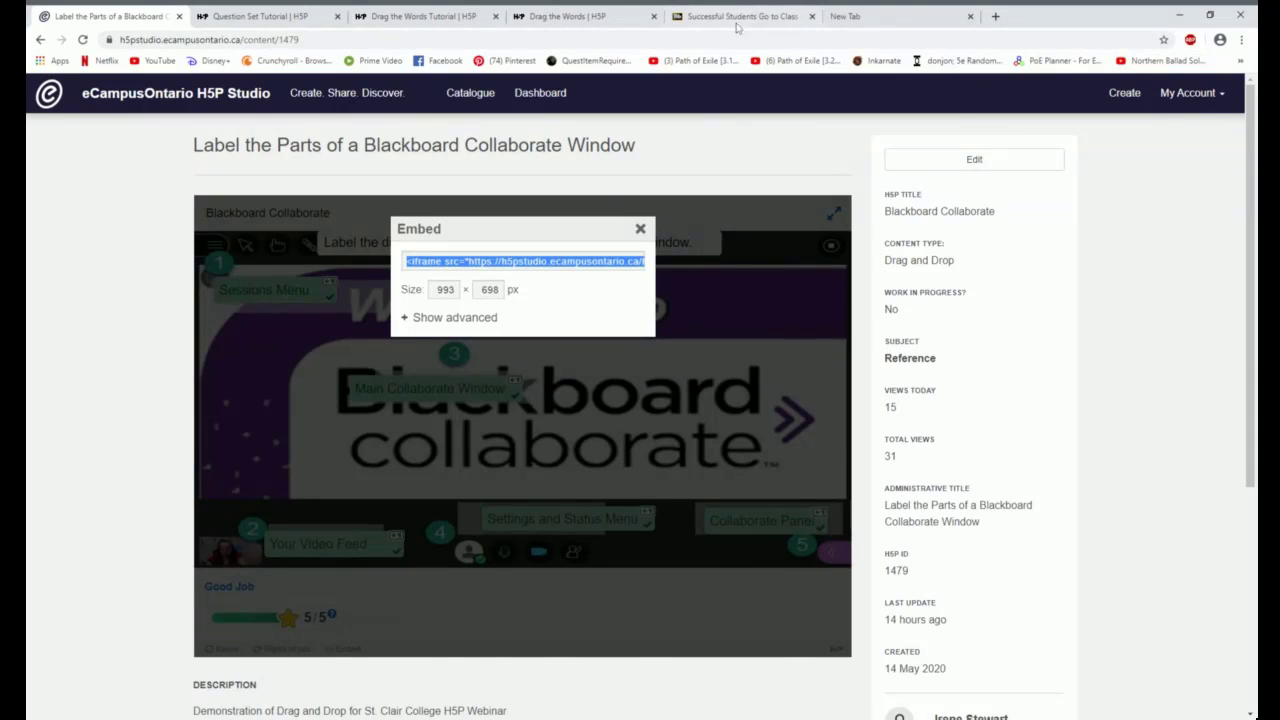
- Return to the Successful Students Go to Class page in Blackboard and look over the Questions in Class section
{"action": "left_click", "coordinate": [736, 24]}
{"action": "scroll", "coordinate": [826, 378], "scroll_direction": "up", "scroll_amount": 3}
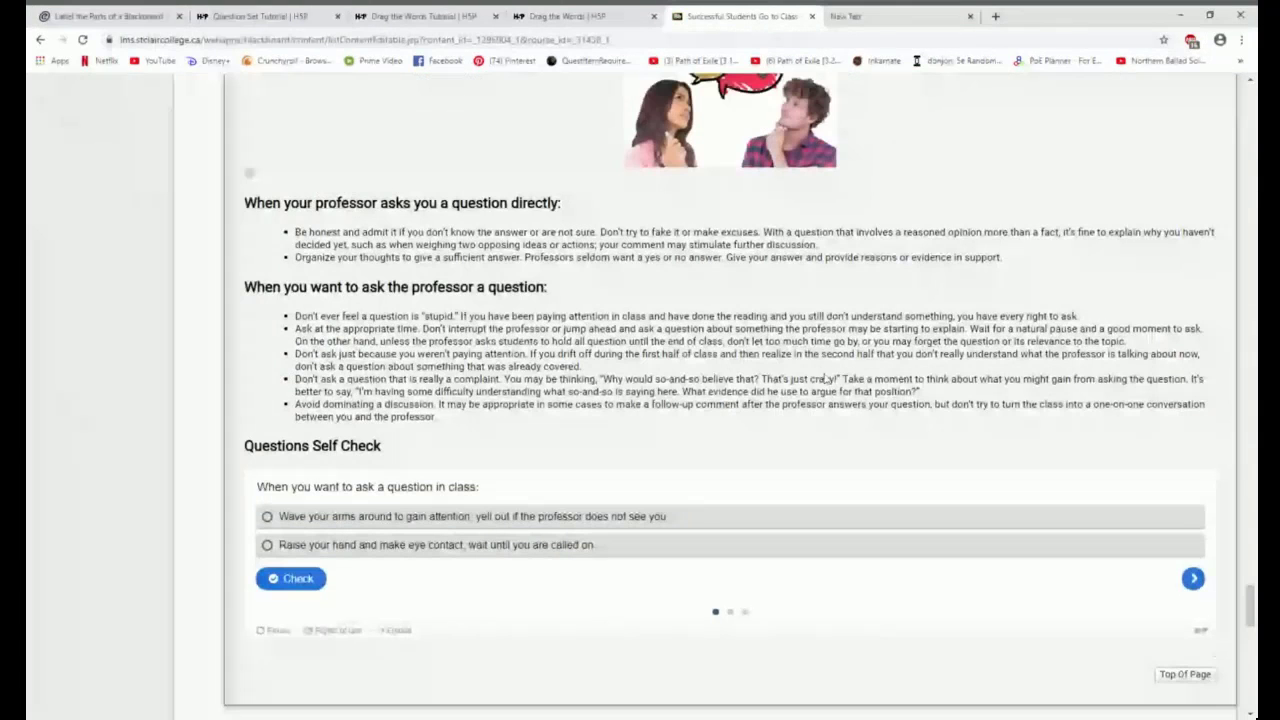
{"action": "scroll", "coordinate": [826, 378], "scroll_direction": "up", "scroll_amount": 3}
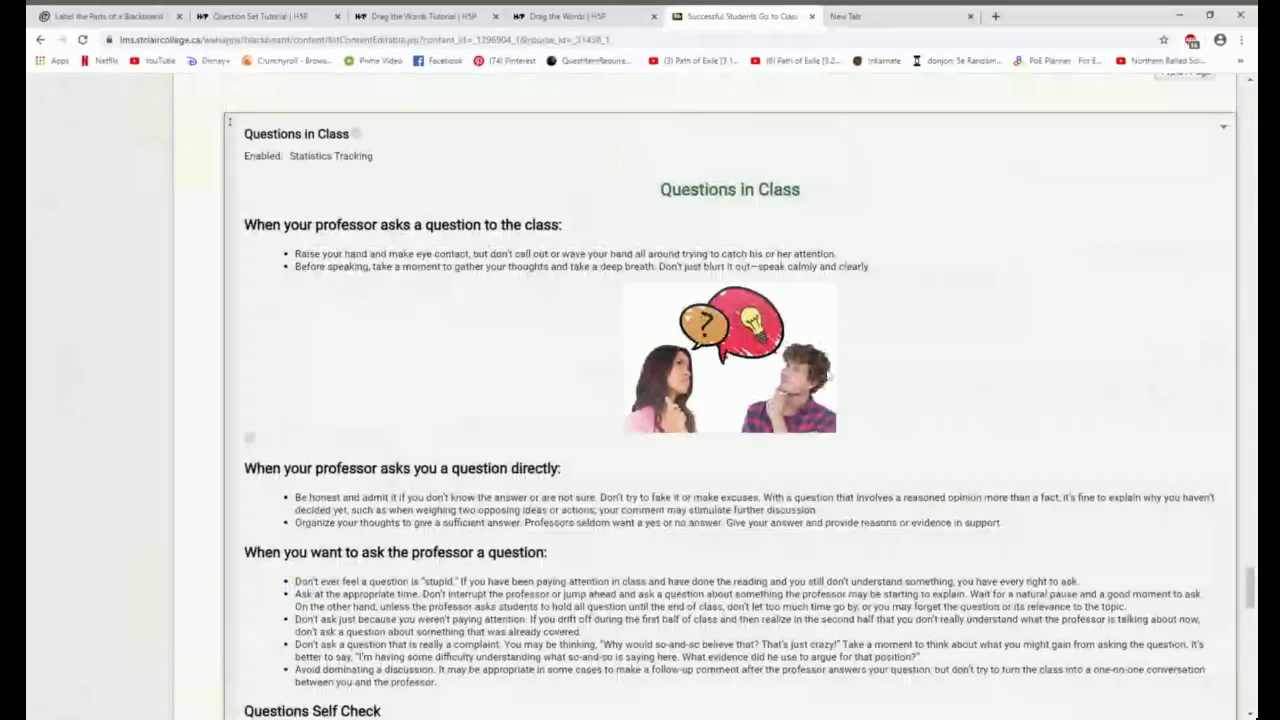
{"action": "scroll", "coordinate": [828, 375], "scroll_direction": "down", "scroll_amount": 1}
{"action": "scroll", "coordinate": [828, 375], "scroll_direction": "up", "scroll_amount": 1}
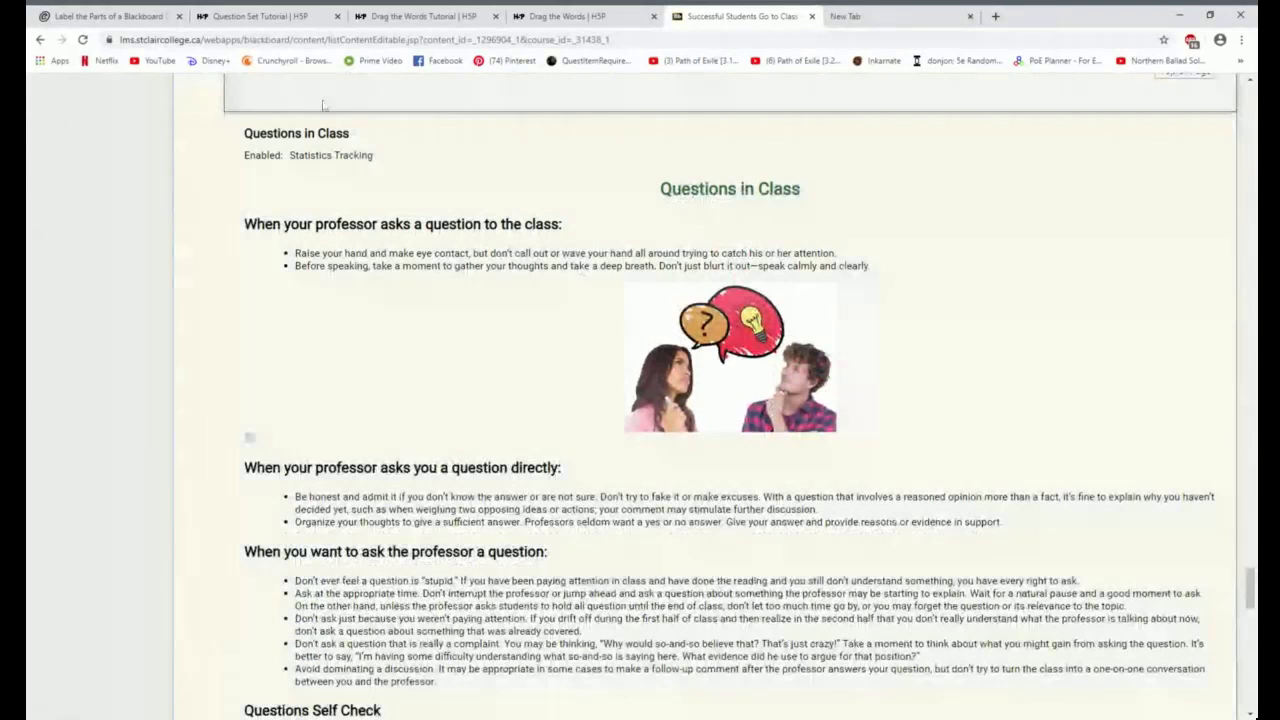
- Open the Questions in Class item for editing and enlarge its text editor to show more of the content
{"action": "left_click", "coordinate": [356, 134]}
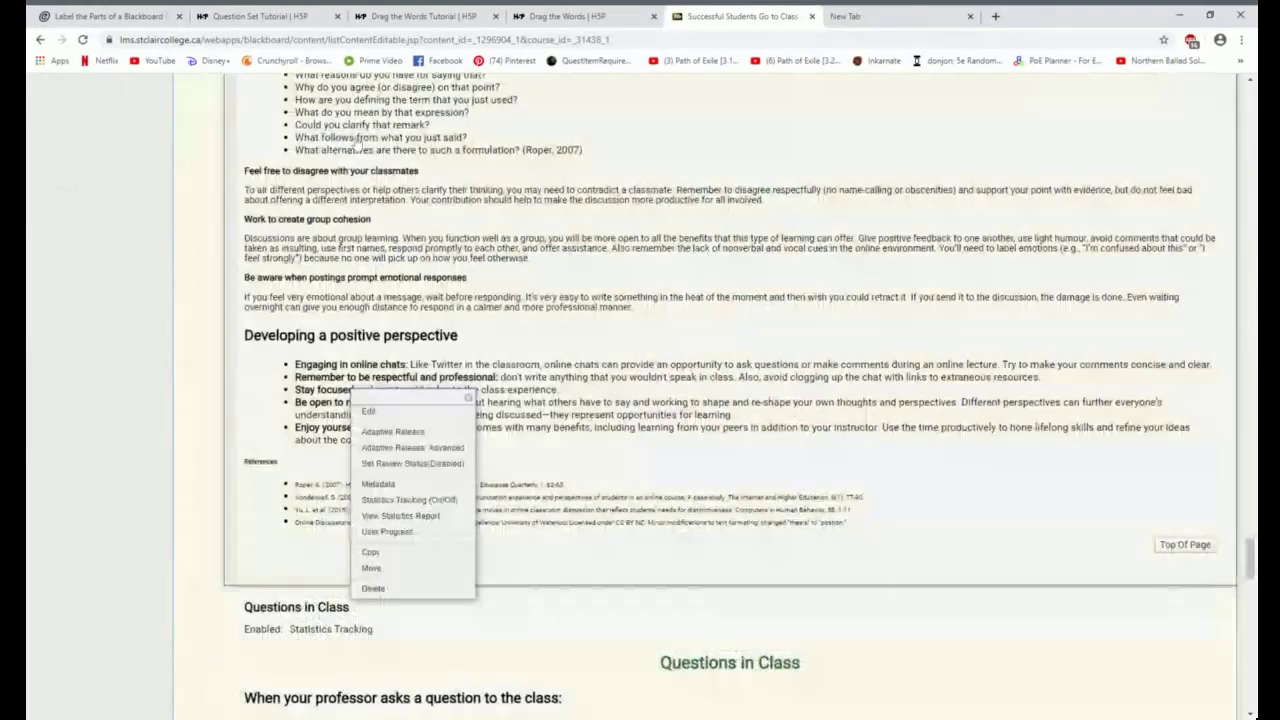
{"action": "left_click", "coordinate": [375, 409]}
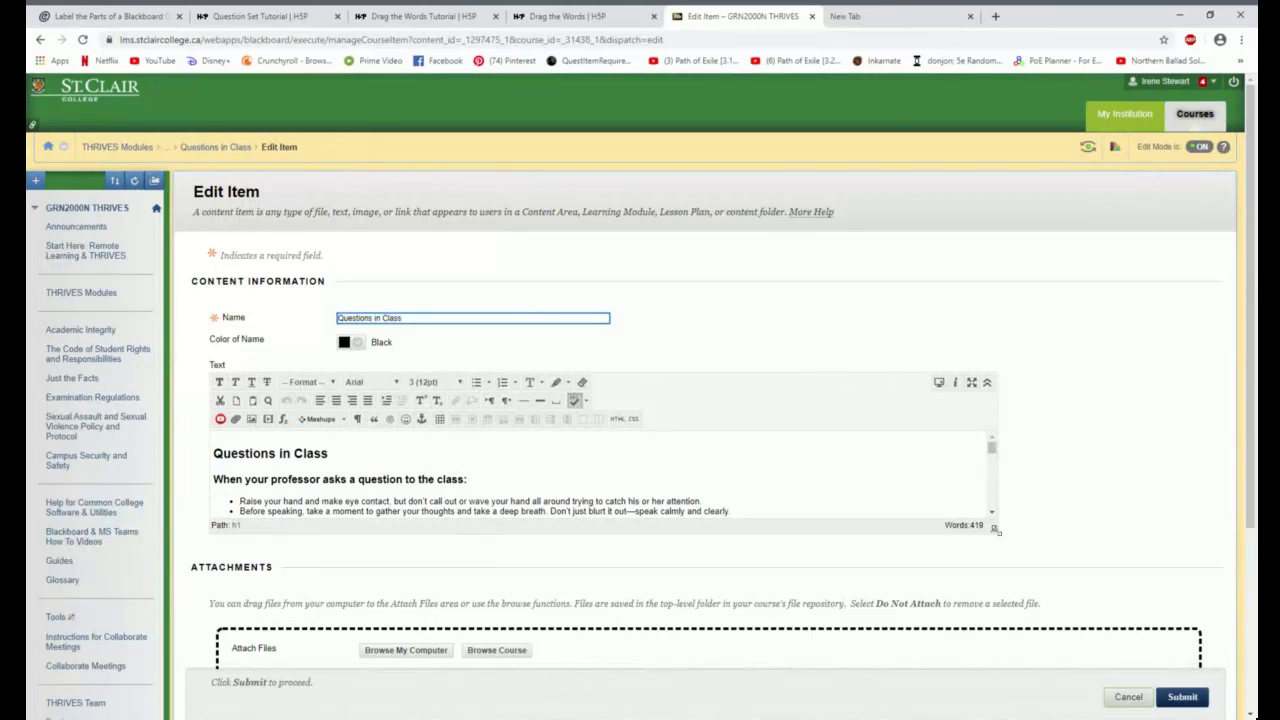
{"action": "left_click_drag", "start_coordinate": [996, 528], "coordinate": [1080, 694]}
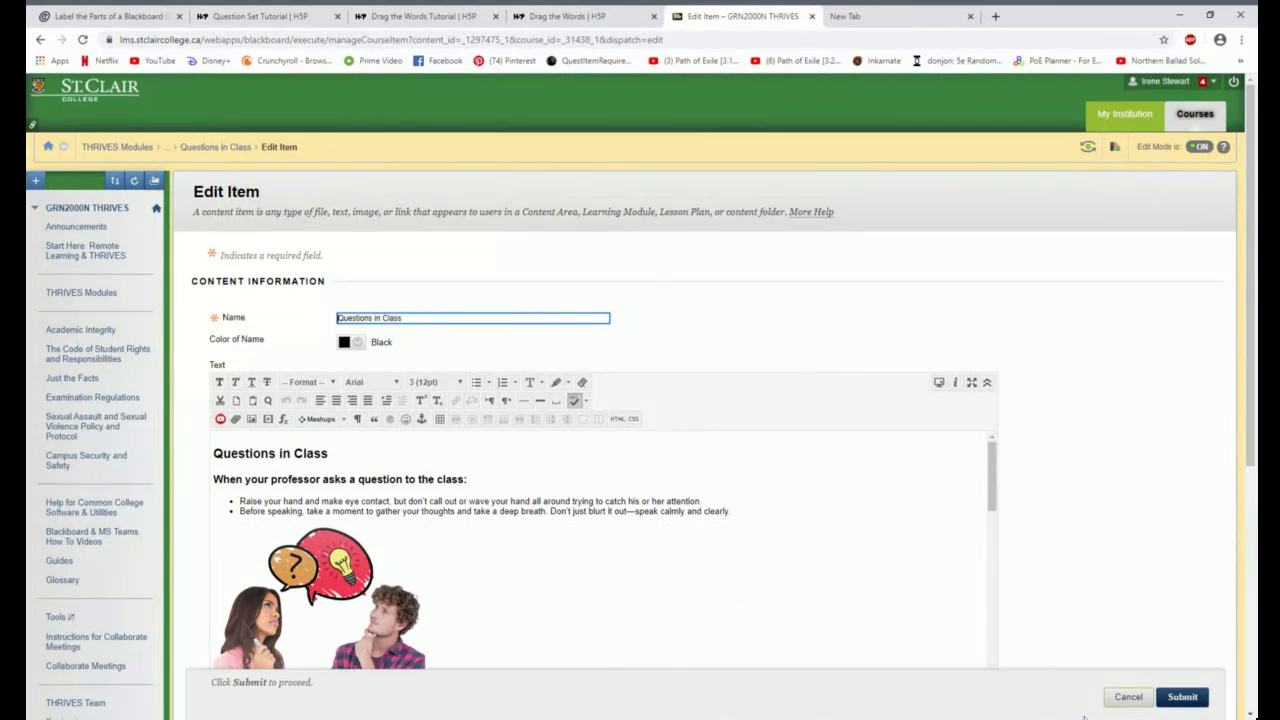
{"action": "scroll", "coordinate": [1169, 509], "scroll_direction": "down", "scroll_amount": 3}
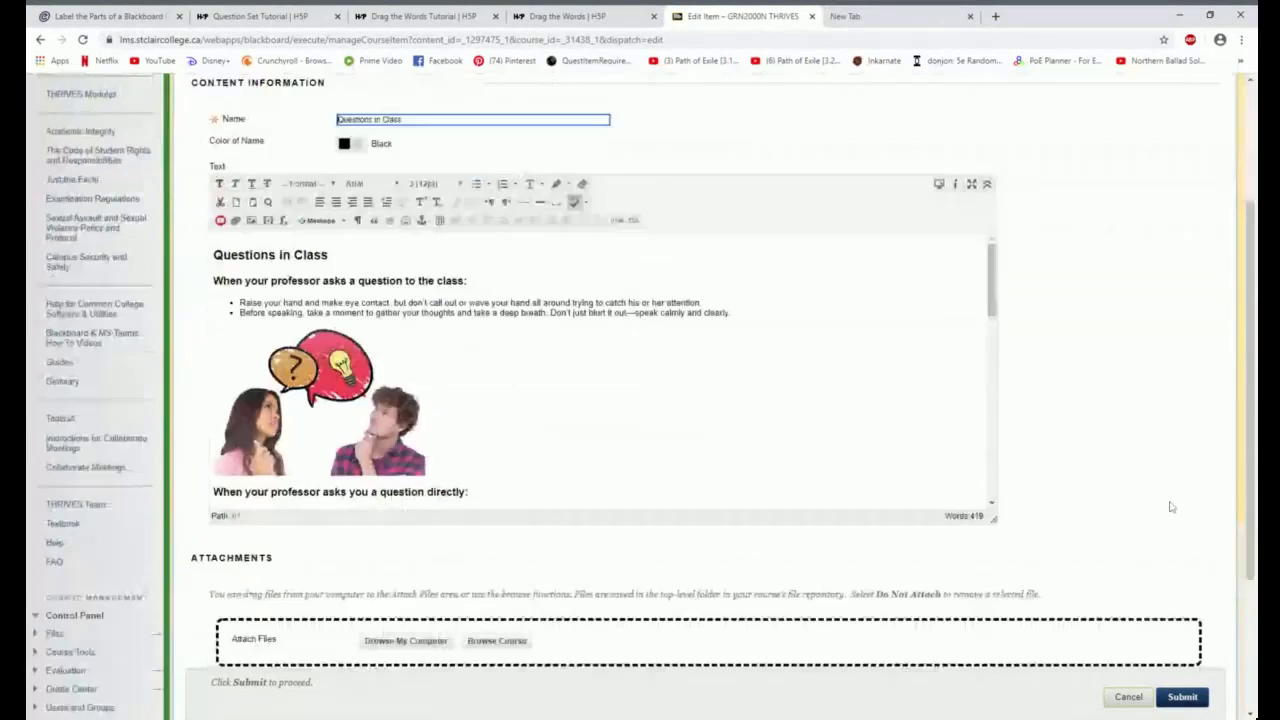
{"action": "left_click_drag", "start_coordinate": [995, 535], "coordinate": [1000, 712]}
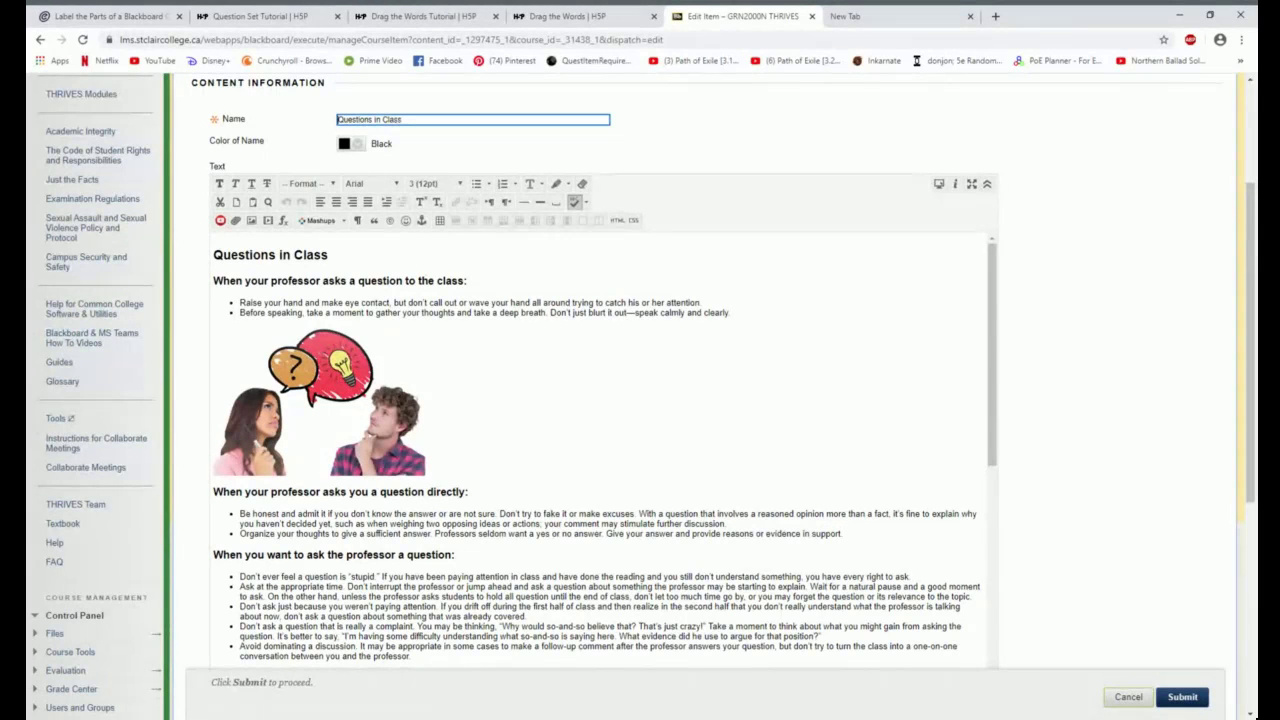
- Review the Questions Self Check embed and the HTML code of the Questions in Class item, and submit the item
{"action": "scroll", "coordinate": [605, 451], "scroll_direction": "down", "scroll_amount": 3}
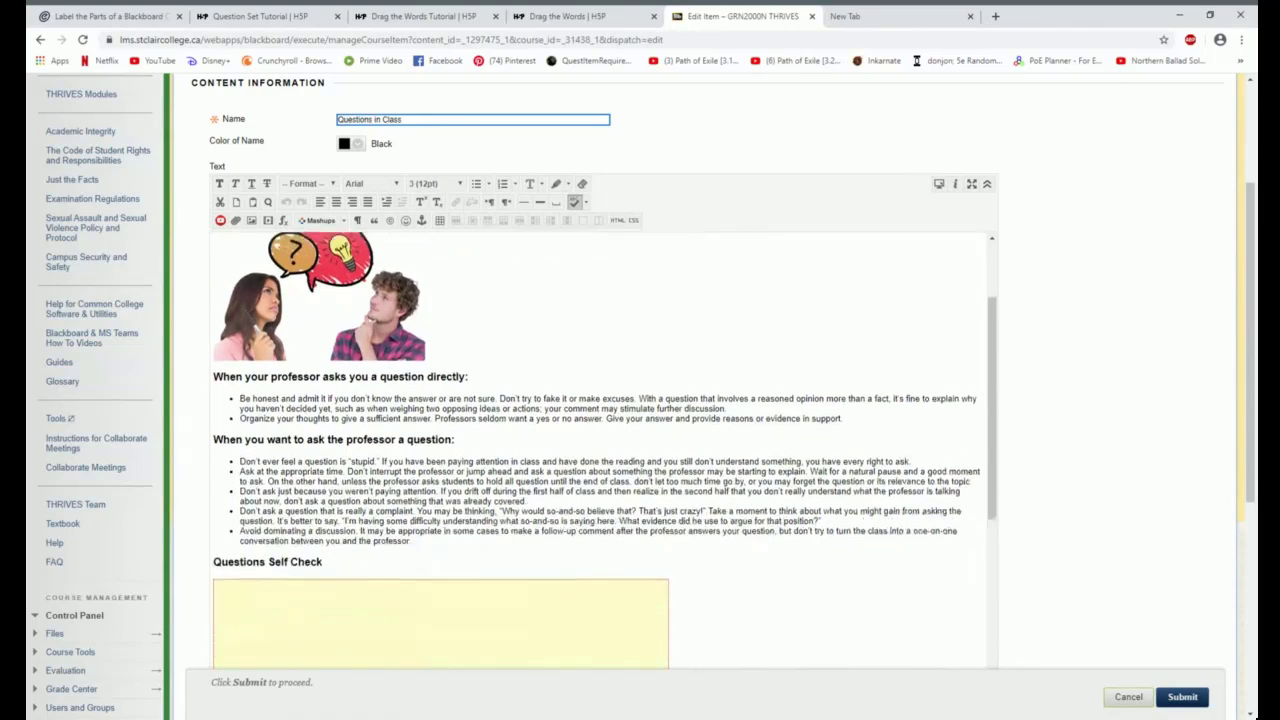
{"action": "scroll", "coordinate": [440, 520], "scroll_direction": "down", "scroll_amount": 5}
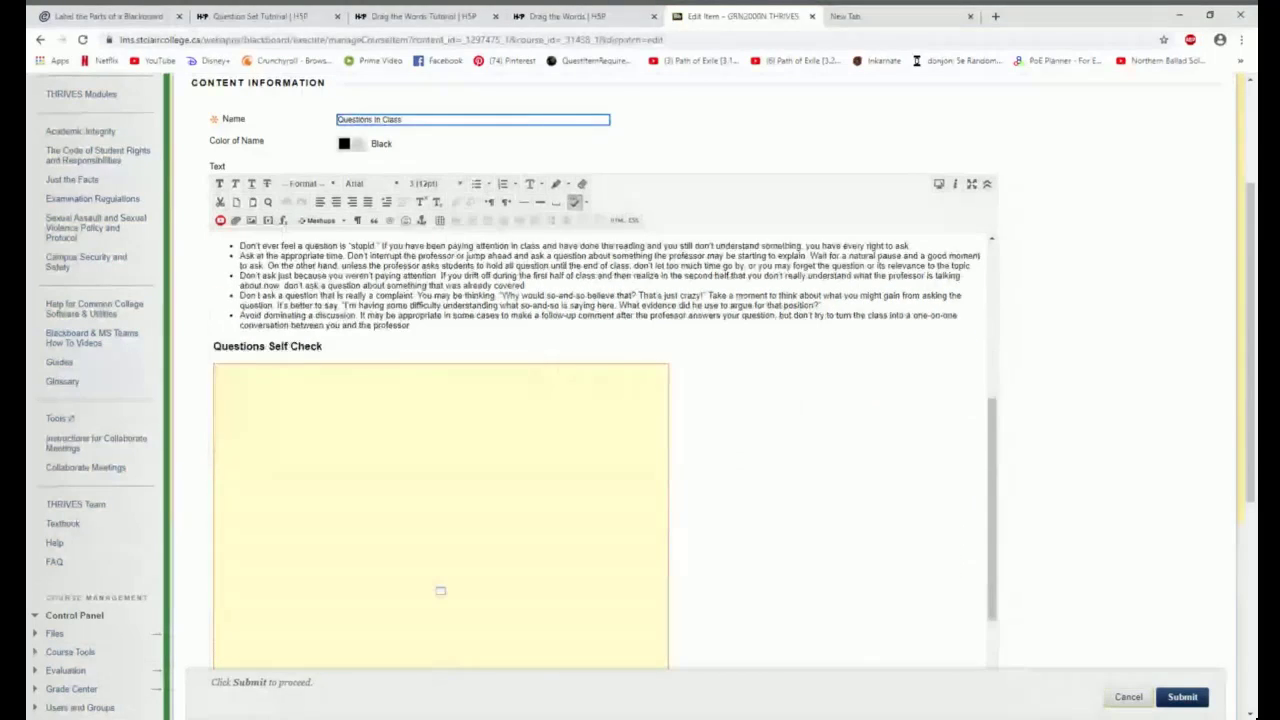
{"action": "left_click", "coordinate": [617, 221]}
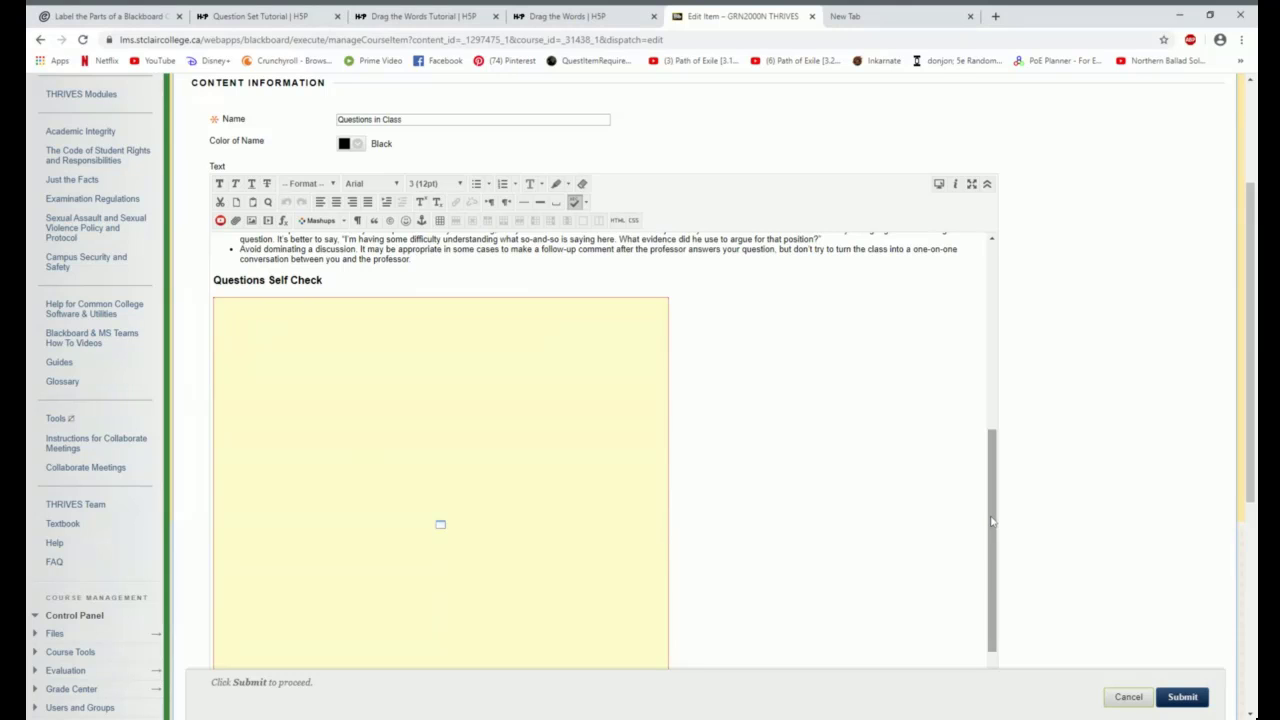
{"action": "left_click_drag", "start_coordinate": [991, 517], "coordinate": [999, 607]}
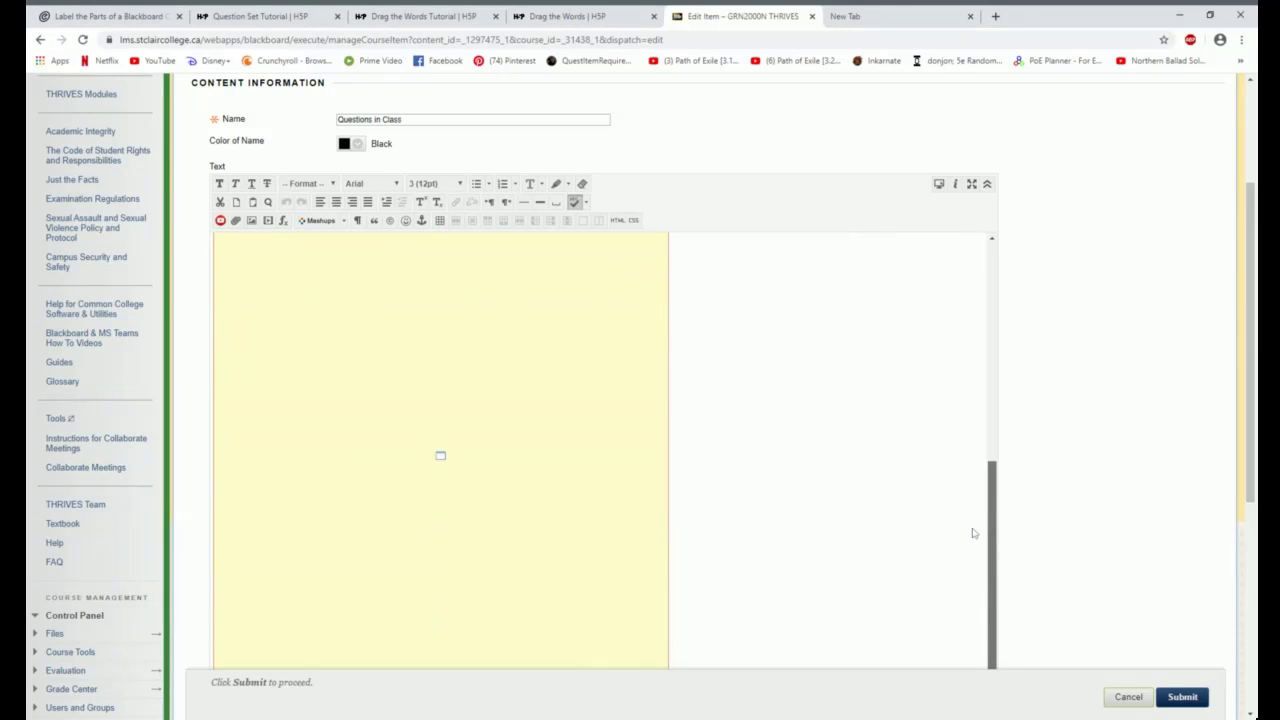
{"action": "left_click_drag", "start_coordinate": [971, 529], "coordinate": [960, 233]}
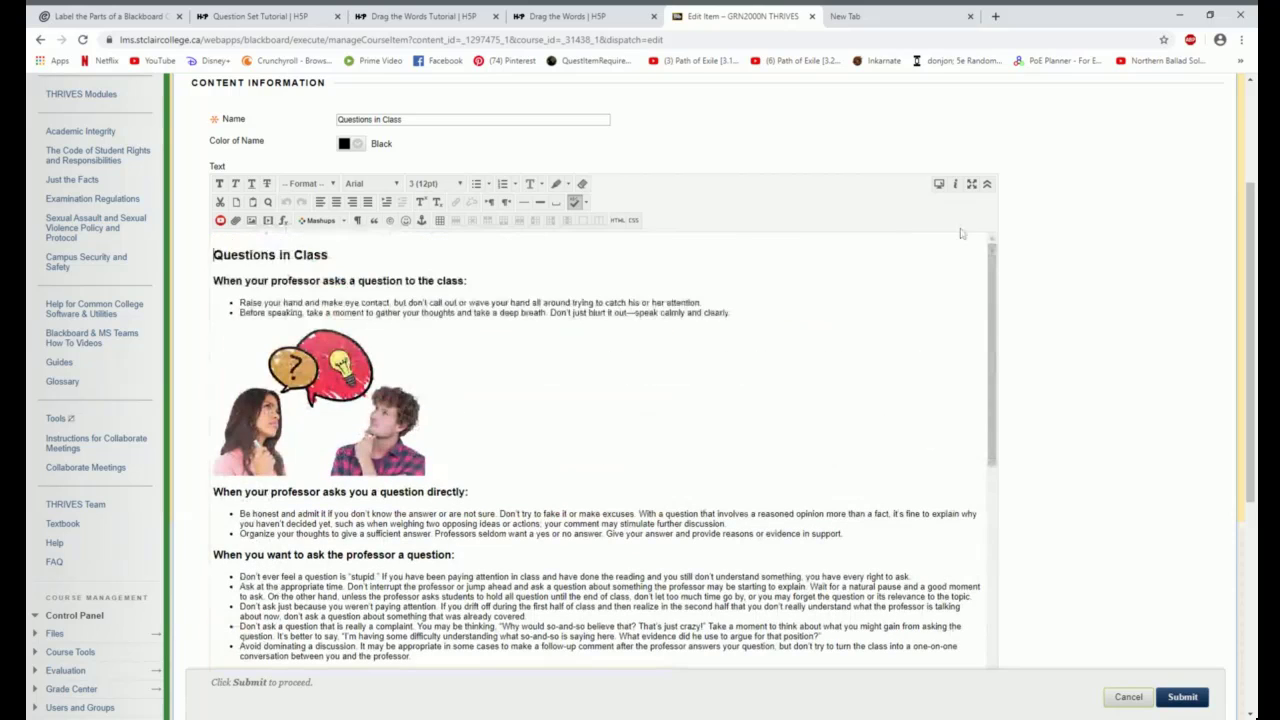
{"action": "left_click", "coordinate": [1182, 697]}
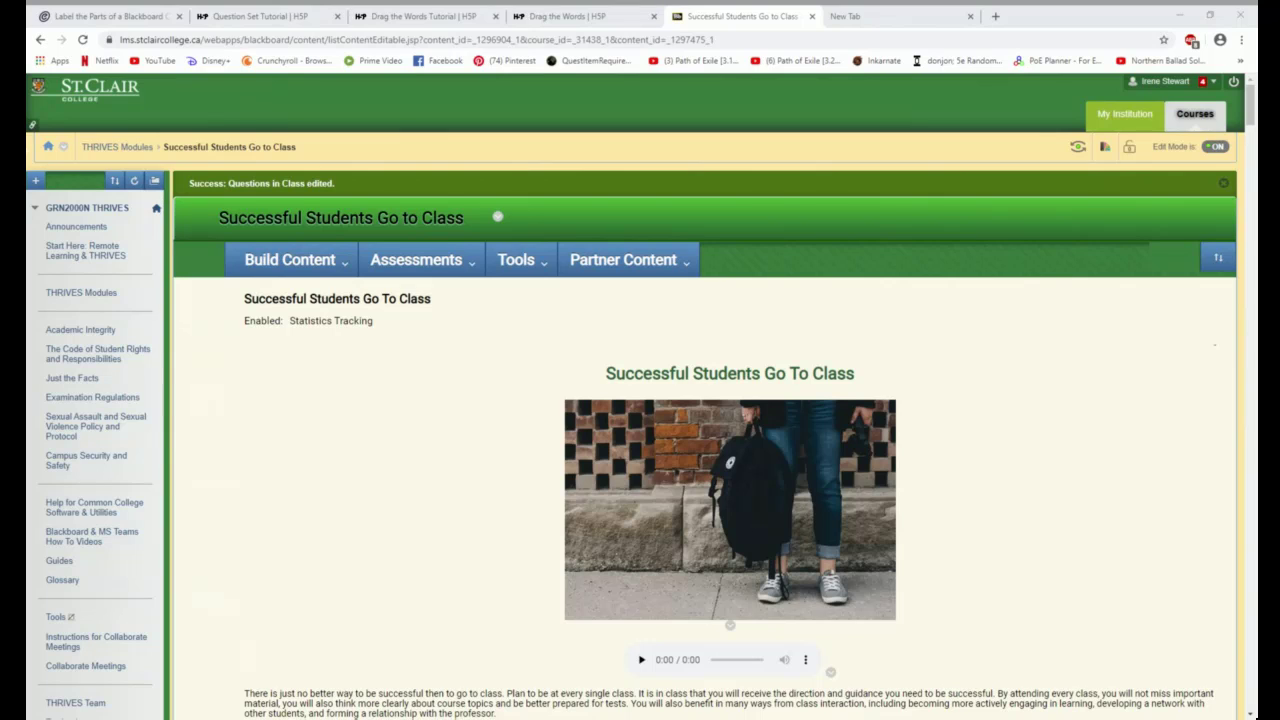
- Switch to the empty browser tab and go to unsplash.com
{"action": "left_click", "coordinate": [890, 22]}
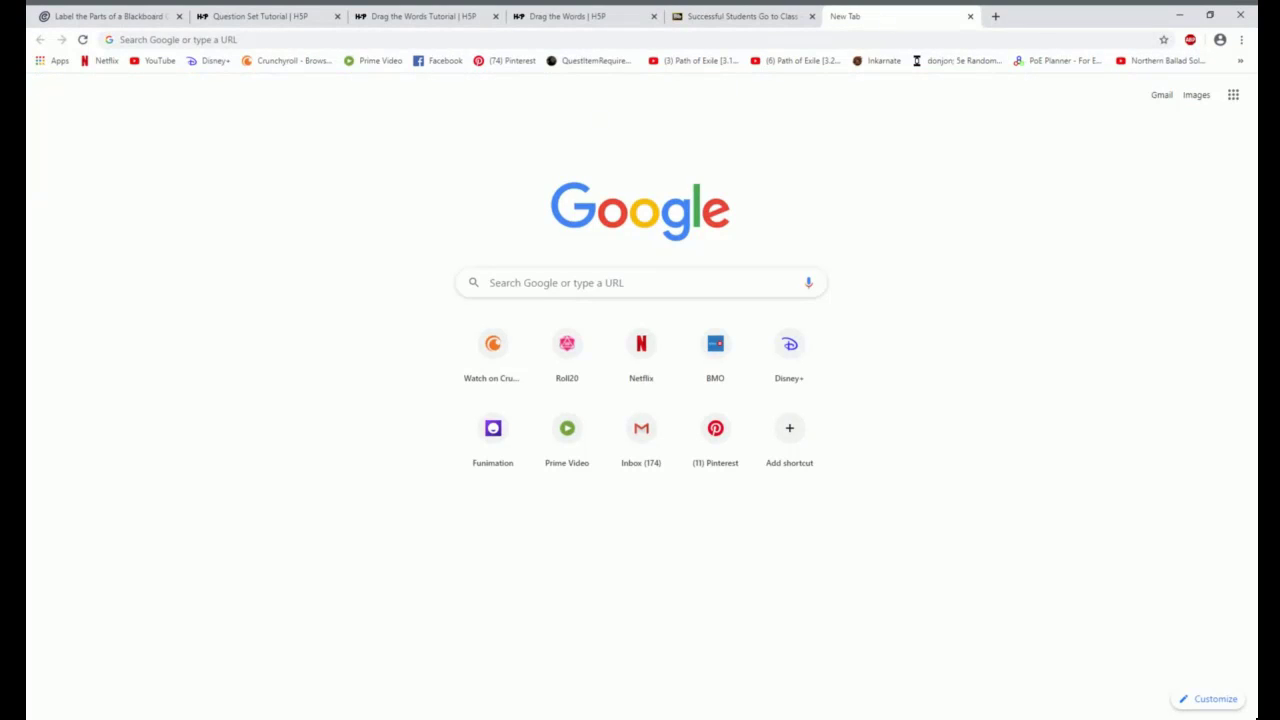
{"action": "left_click", "coordinate": [240, 40]}
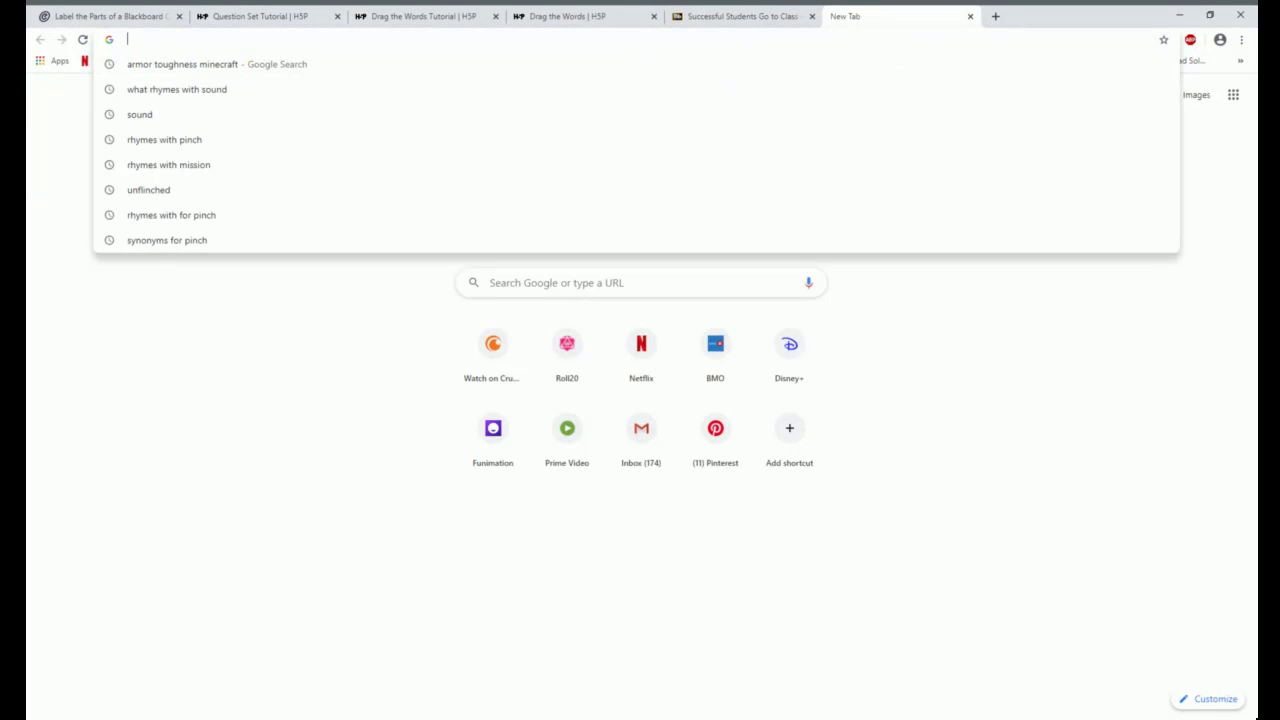
{"action": "type", "text": "un"}
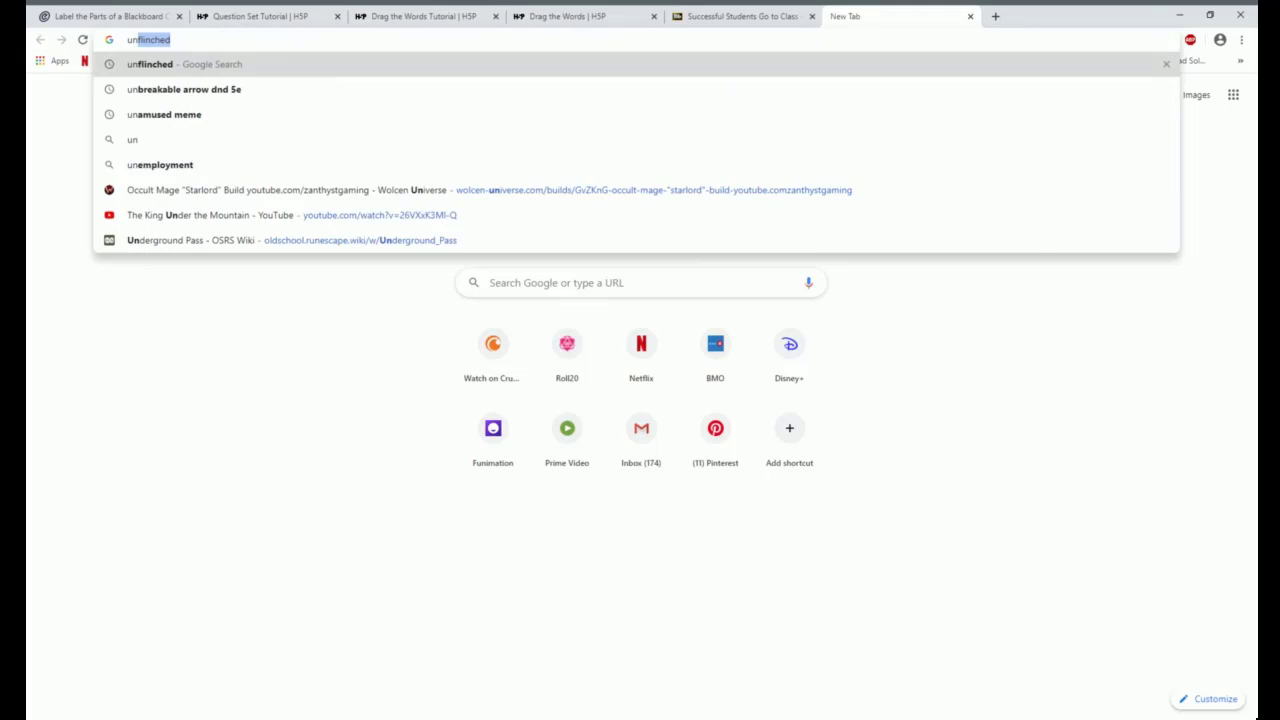
{"action": "type", "text": "splash.com"}
{"action": "key", "text": "Return"}
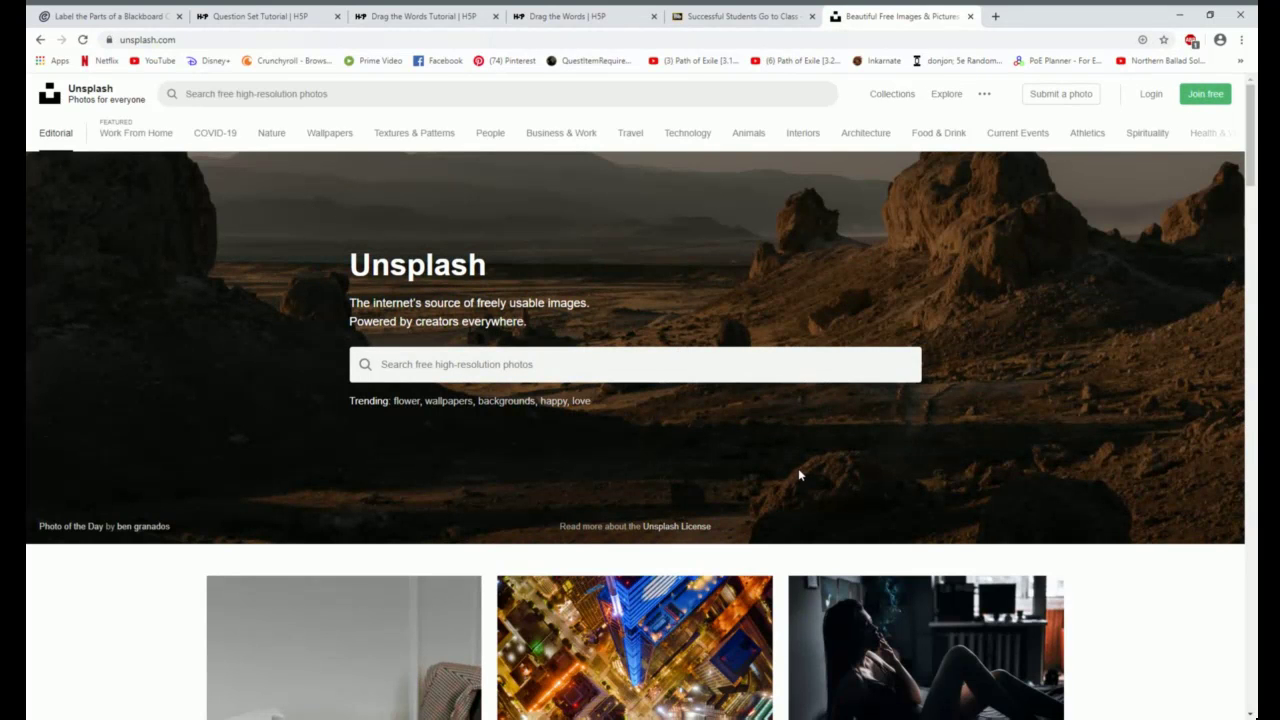
- Search Unsplash for "college students" and browse the resulting photos
{"action": "left_click", "coordinate": [590, 368]}
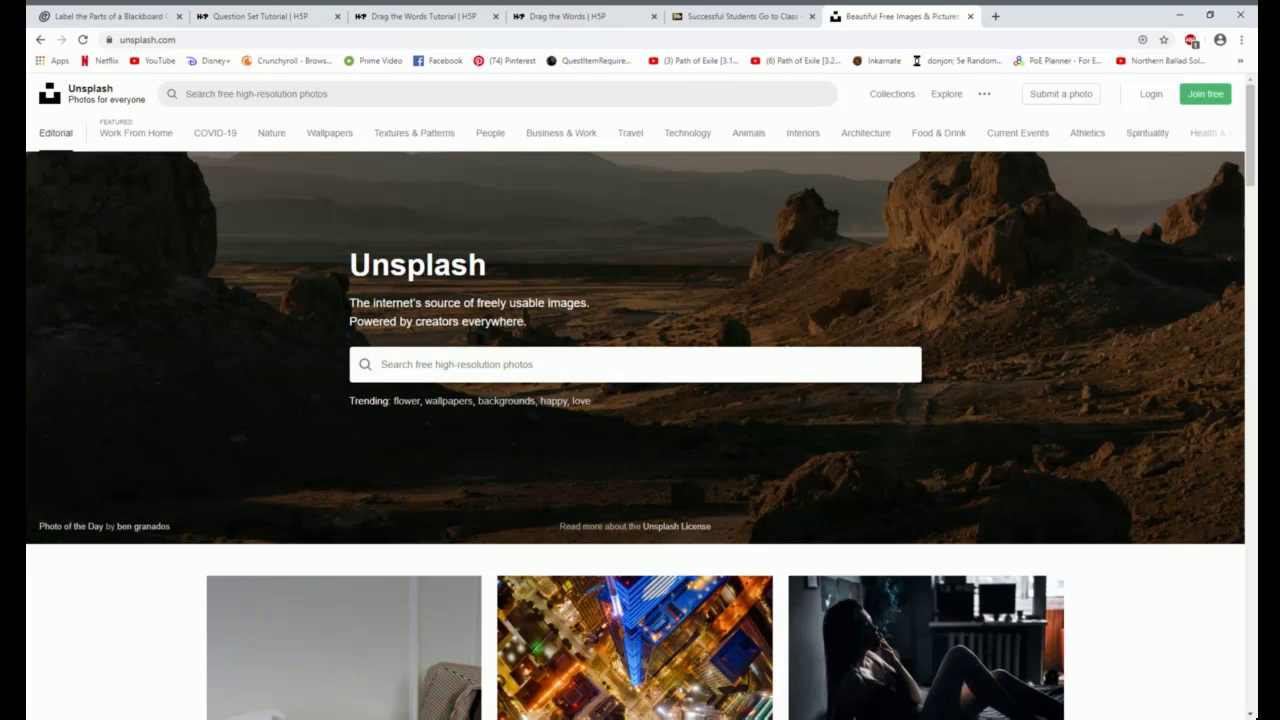
{"action": "type", "text": "college students"}
{"action": "key", "text": "Return"}
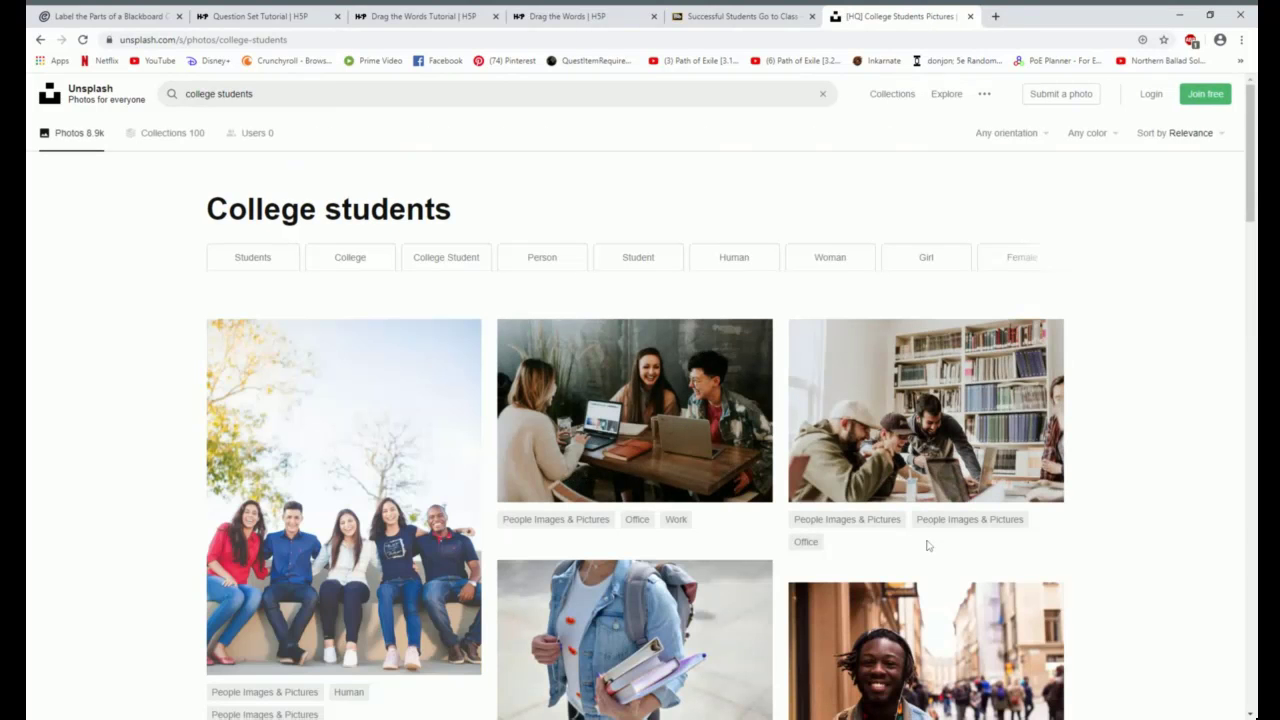
{"action": "scroll", "coordinate": [928, 543], "scroll_direction": "down", "scroll_amount": 3}
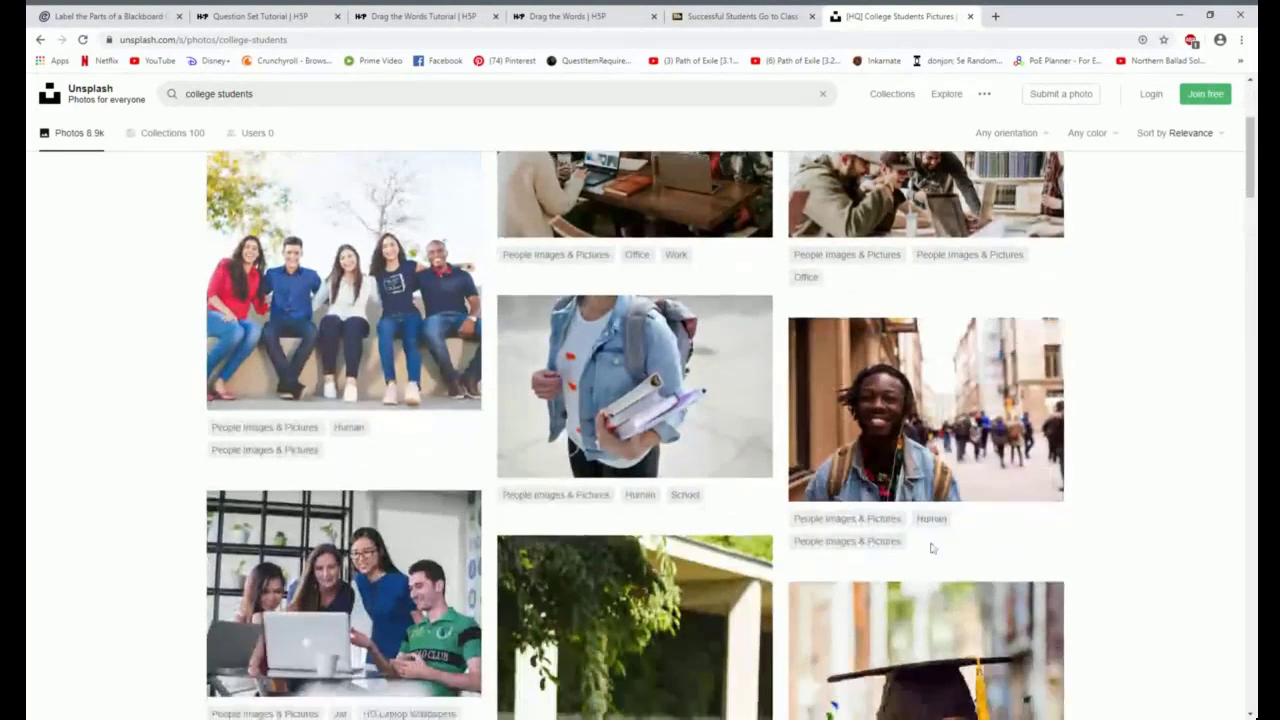
{"action": "scroll", "coordinate": [930, 547], "scroll_direction": "down", "scroll_amount": 1}
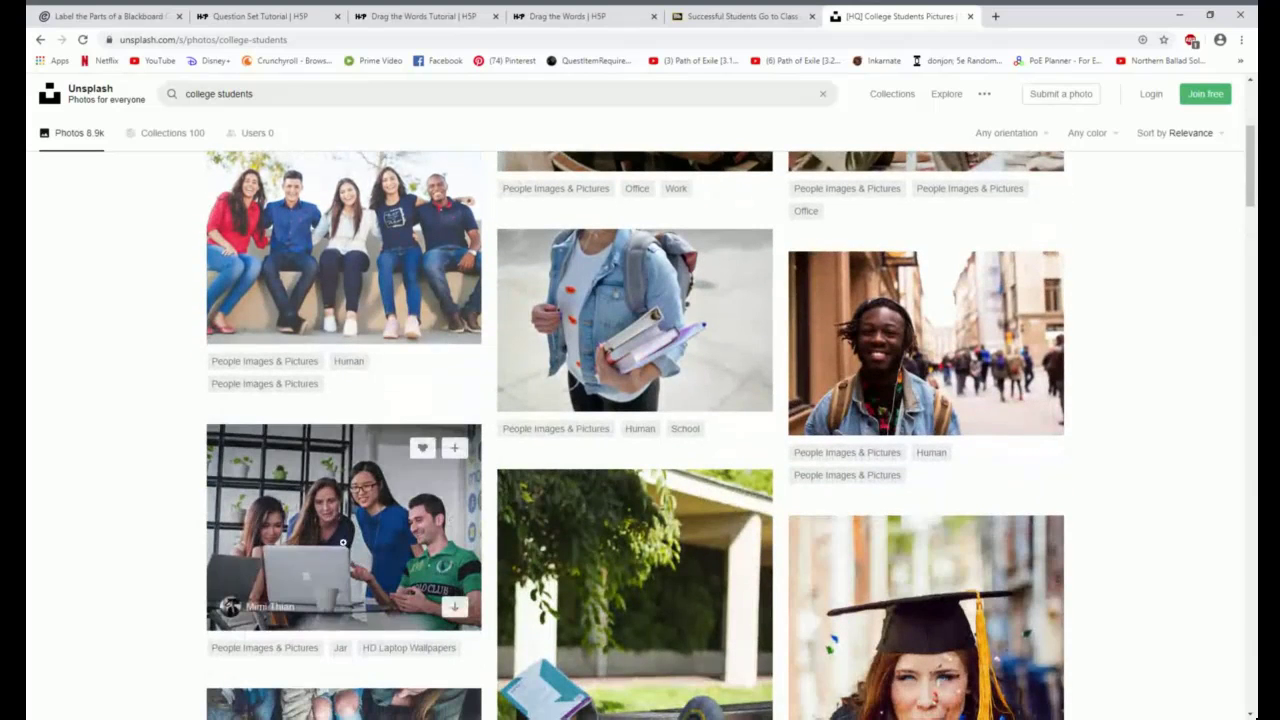
- Open the photo of four people gathered around a white laptop and download it in the Small (640x480) size
{"action": "left_click", "coordinate": [358, 527]}
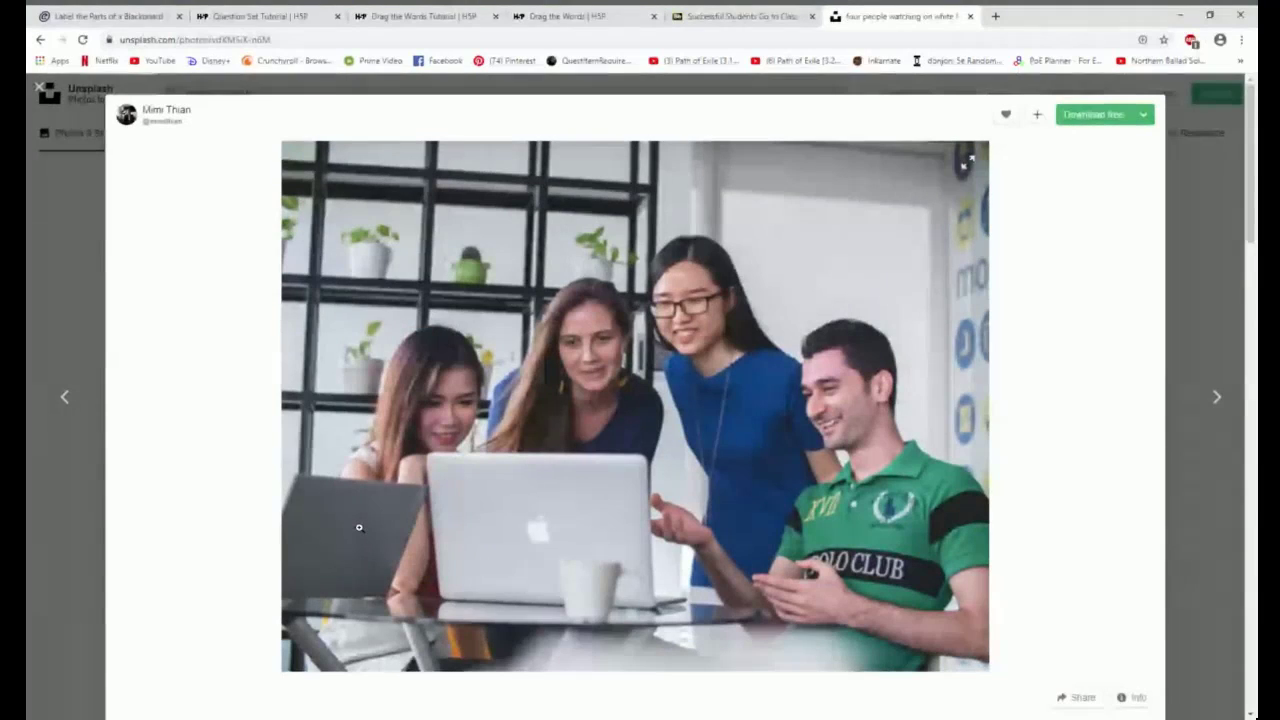
{"action": "scroll", "coordinate": [820, 416], "scroll_direction": "down", "scroll_amount": 2}
{"action": "scroll", "coordinate": [820, 416], "scroll_direction": "down", "scroll_amount": 1}
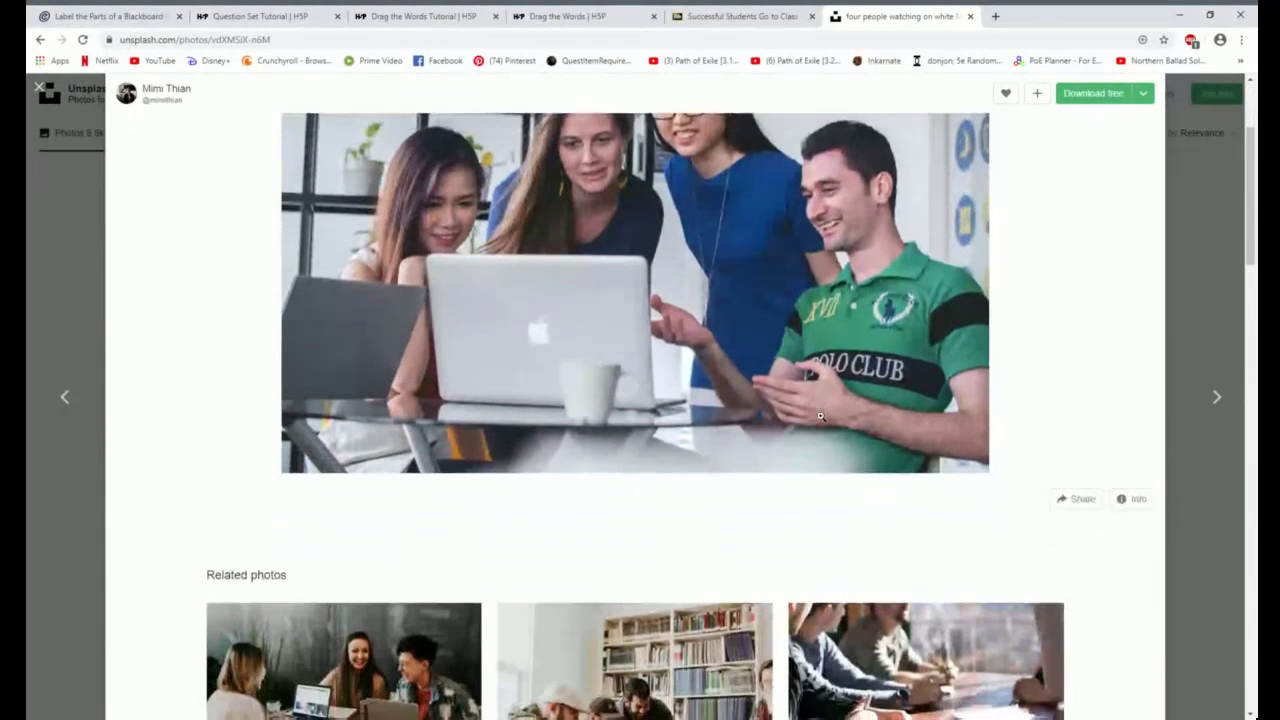
{"action": "scroll", "coordinate": [820, 416], "scroll_direction": "up", "scroll_amount": 2}
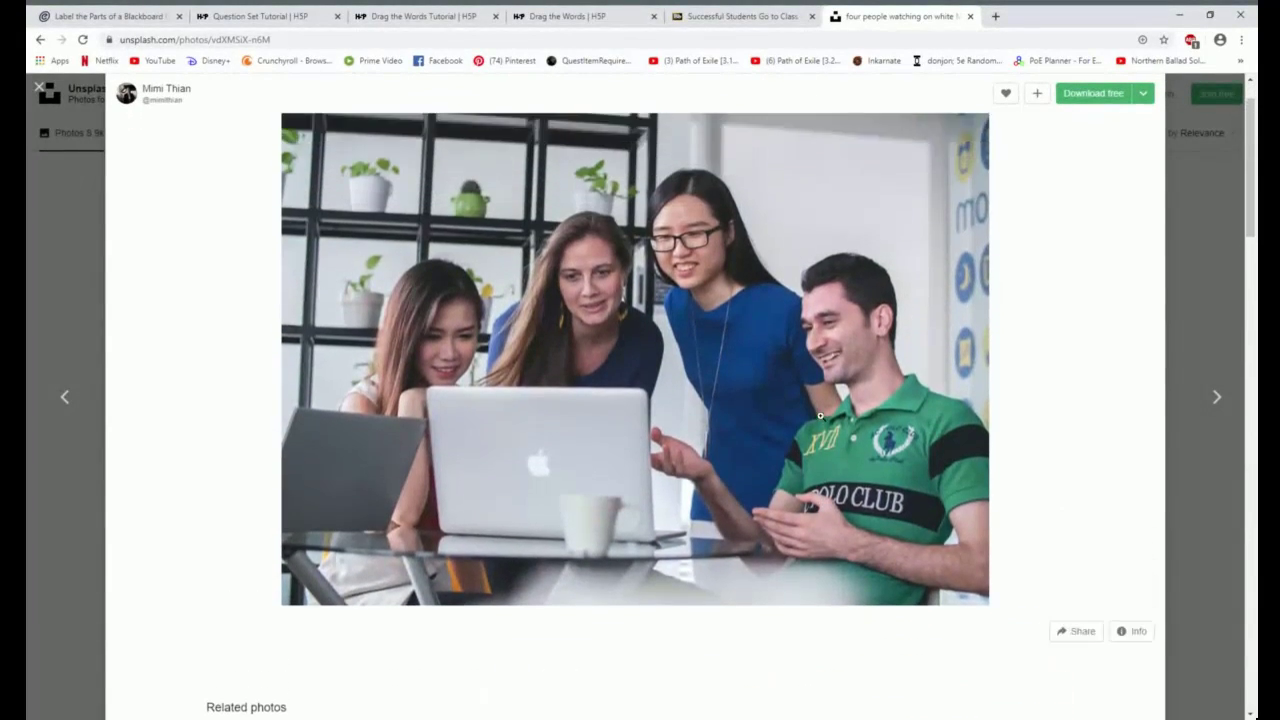
{"action": "scroll", "coordinate": [820, 416], "scroll_direction": "up", "scroll_amount": 1}
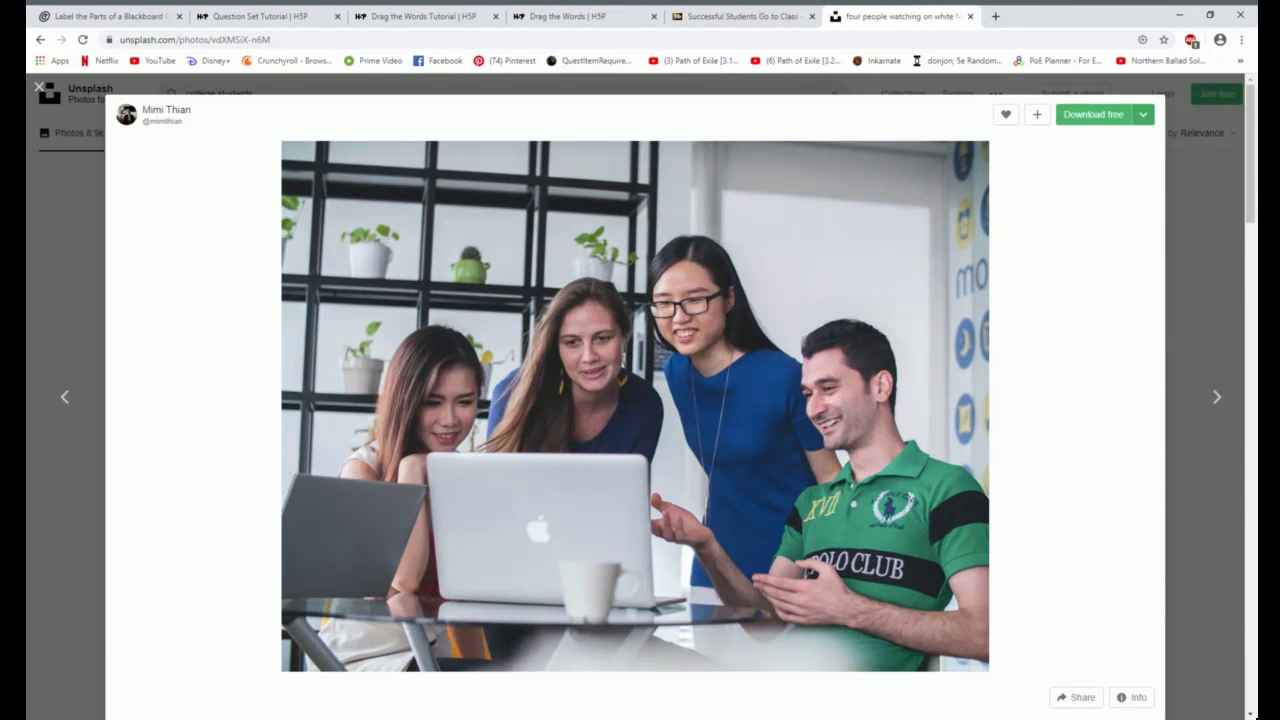
{"action": "left_click", "coordinate": [1144, 116]}
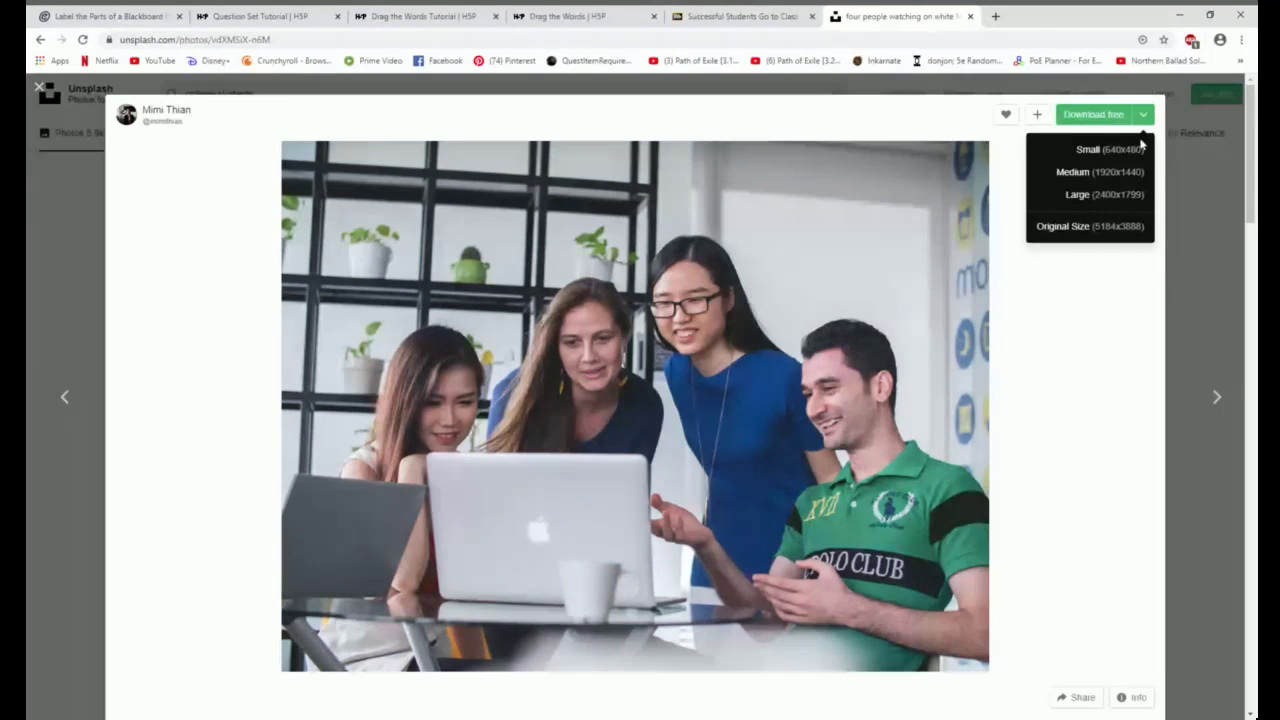
{"action": "left_click", "coordinate": [1093, 156]}
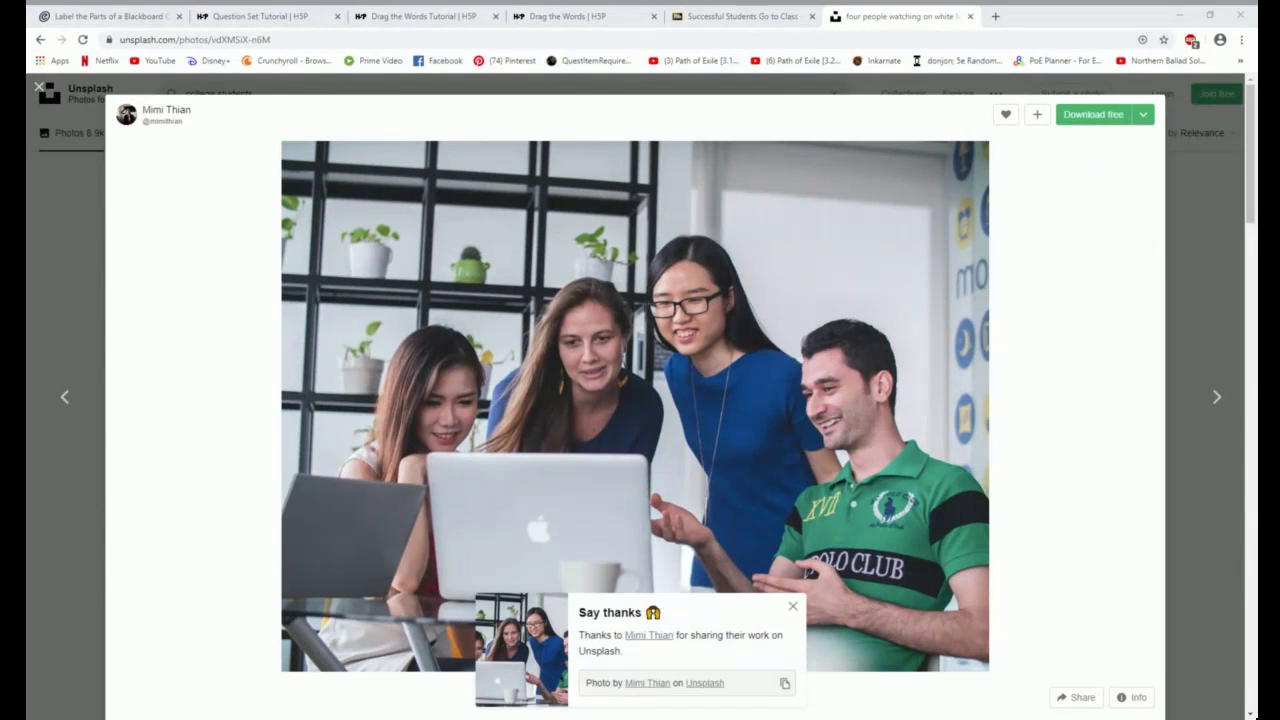
- Try to select the photo's attribution text in the thank-you notice, and clear the selection
{"action": "scroll", "coordinate": [721, 606], "scroll_direction": "down", "scroll_amount": 2}
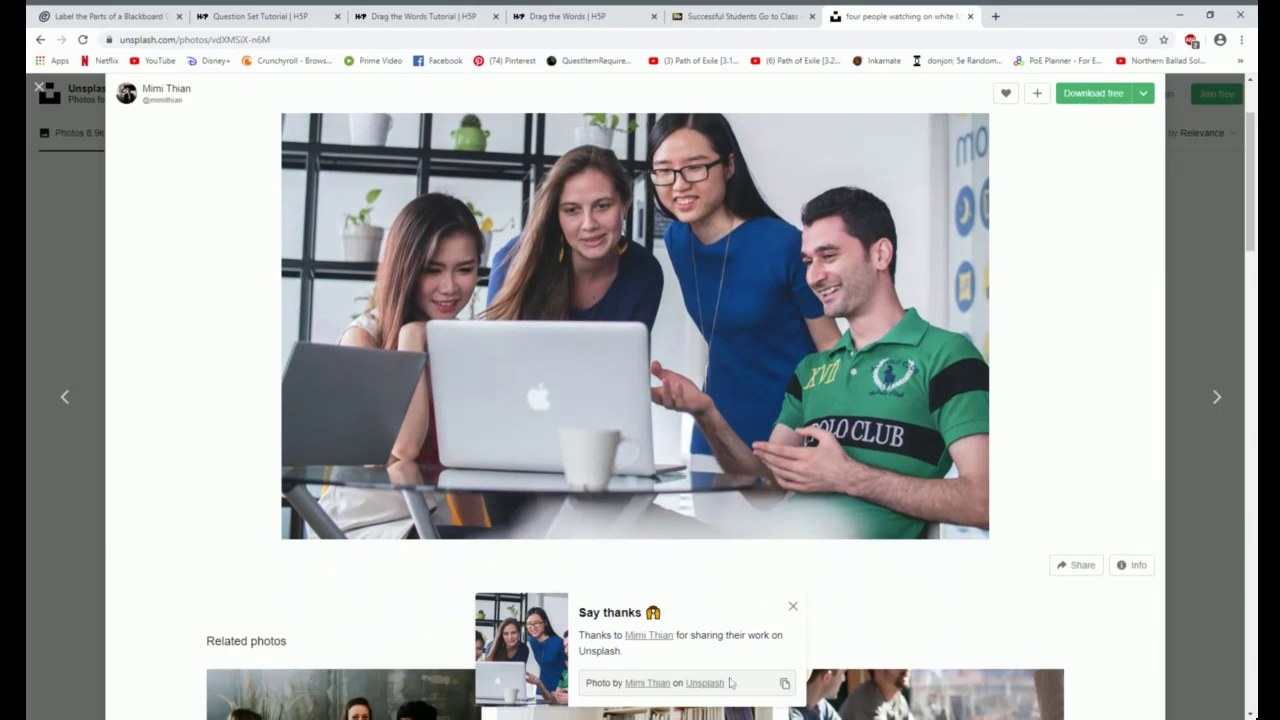
{"action": "key", "text": "ctrl+a"}
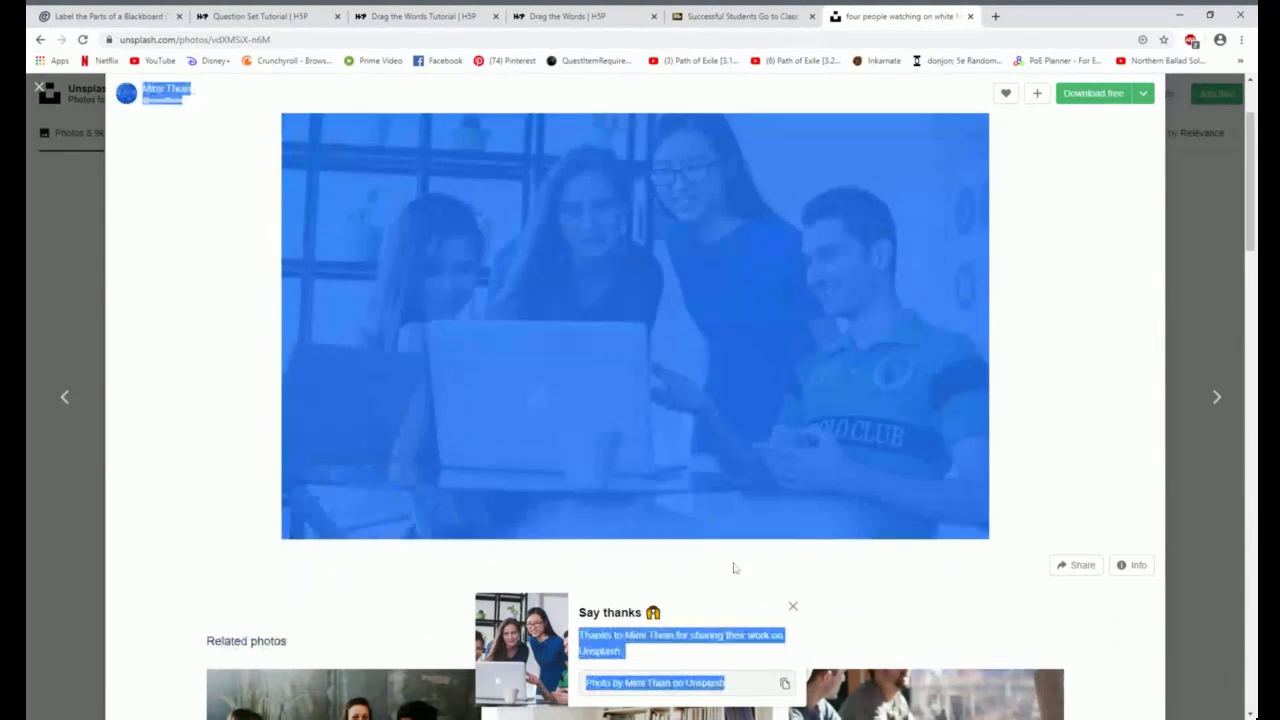
{"action": "left_click", "coordinate": [727, 615]}
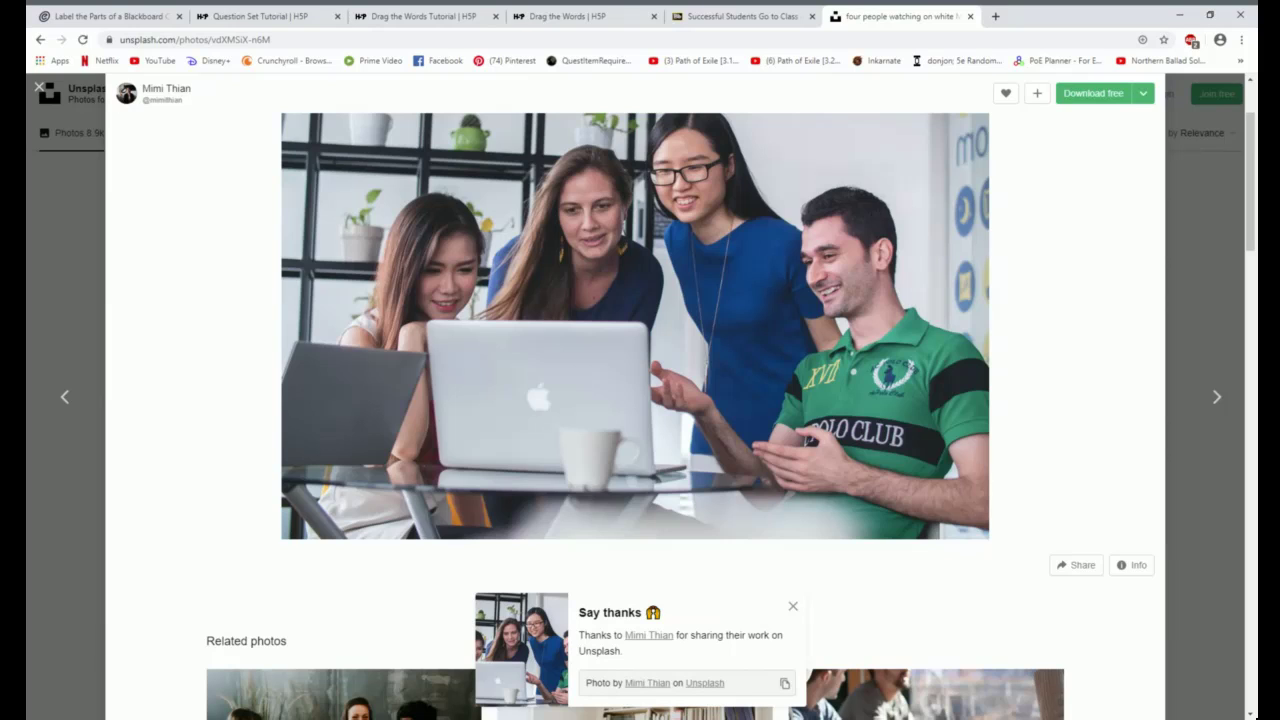
- Search the web for "photos for class" in a new browser tab and open the Photos For Class site
{"action": "left_click", "coordinate": [996, 17]}
{"action": "type", "text": "phot"}
{"action": "type", "text": "os for class"}
{"action": "key", "text": "Return"}
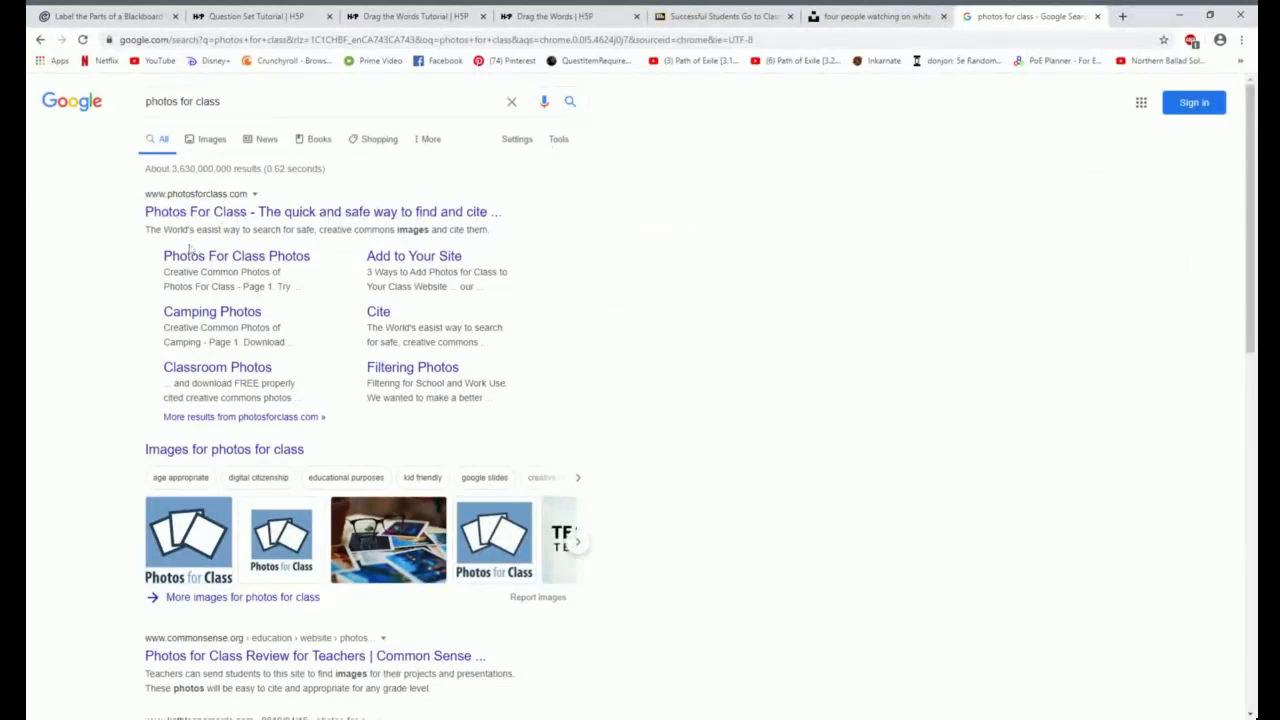
{"action": "left_click", "coordinate": [197, 214]}
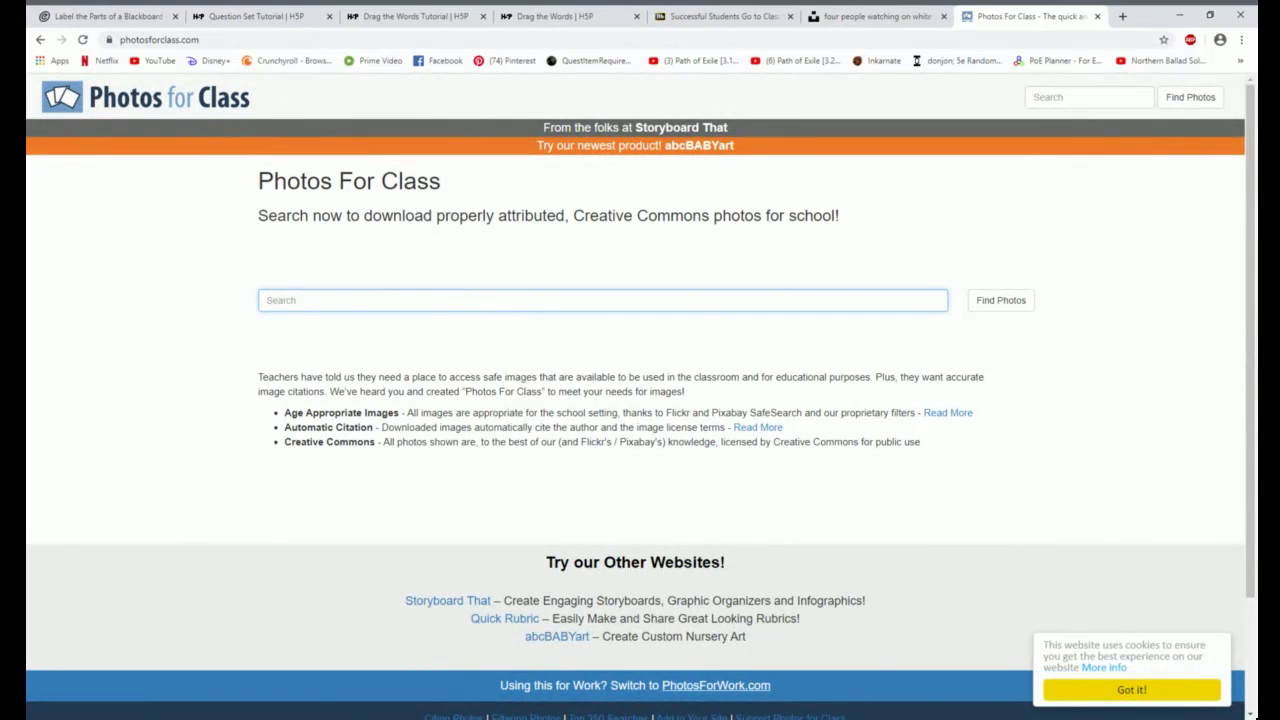
- Search Photos For Class for "berries", download the photo of raspberries among white flowers, and open the downloaded file
{"action": "type", "text": "berries"}
{"action": "key", "text": "Return"}
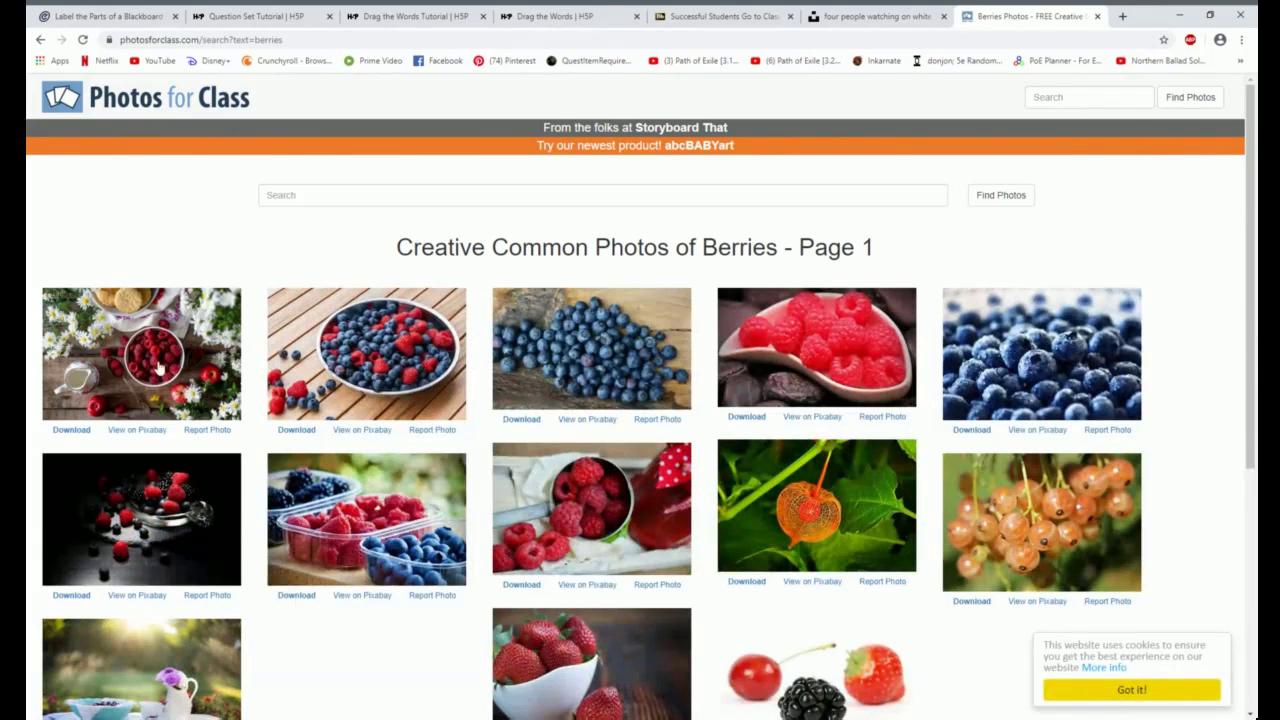
{"action": "left_click", "coordinate": [163, 362]}
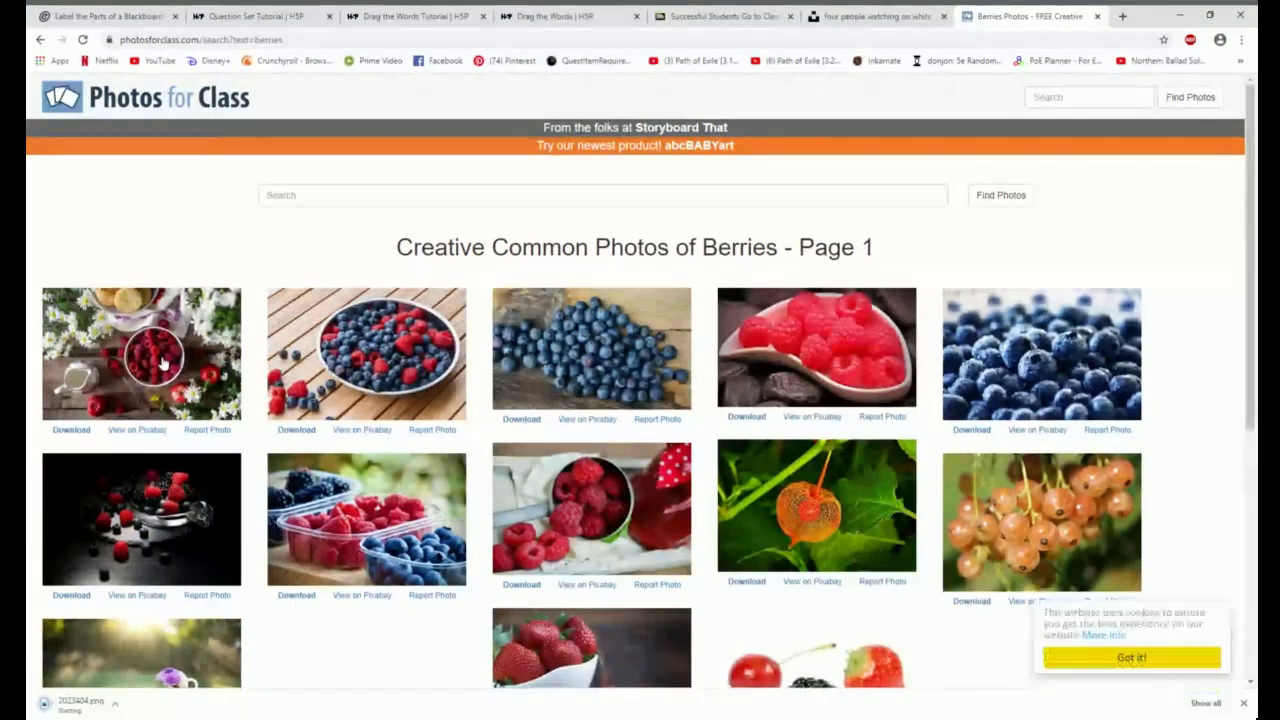
{"action": "left_click", "coordinate": [88, 705]}
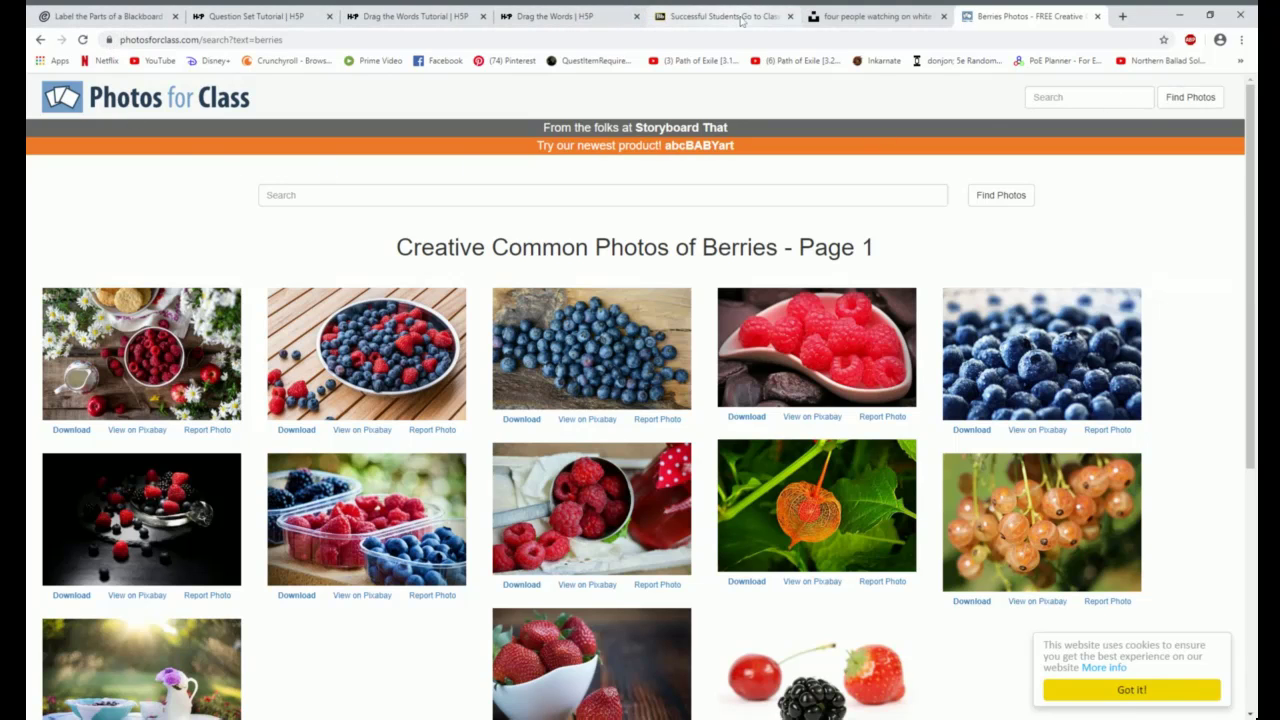
- Return to the Blackboard course and open its Textbook page
{"action": "left_click", "coordinate": [743, 20]}
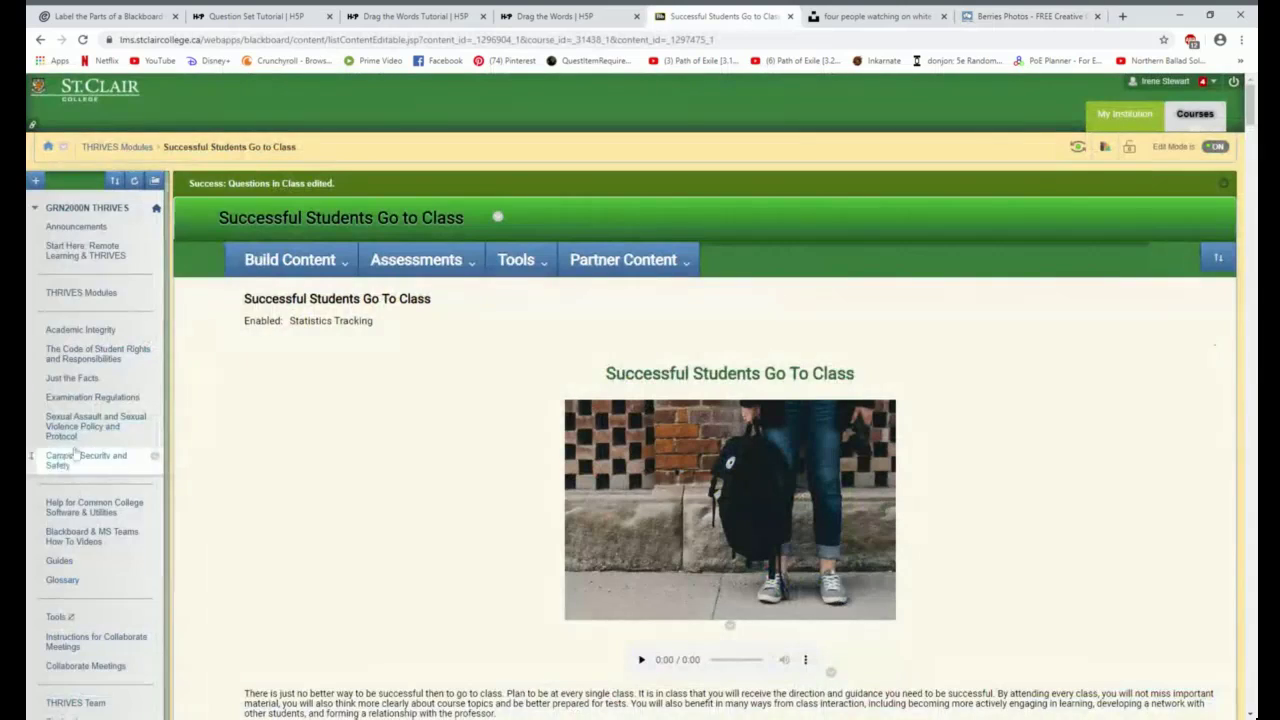
{"action": "scroll", "coordinate": [75, 453], "scroll_direction": "down", "scroll_amount": 3}
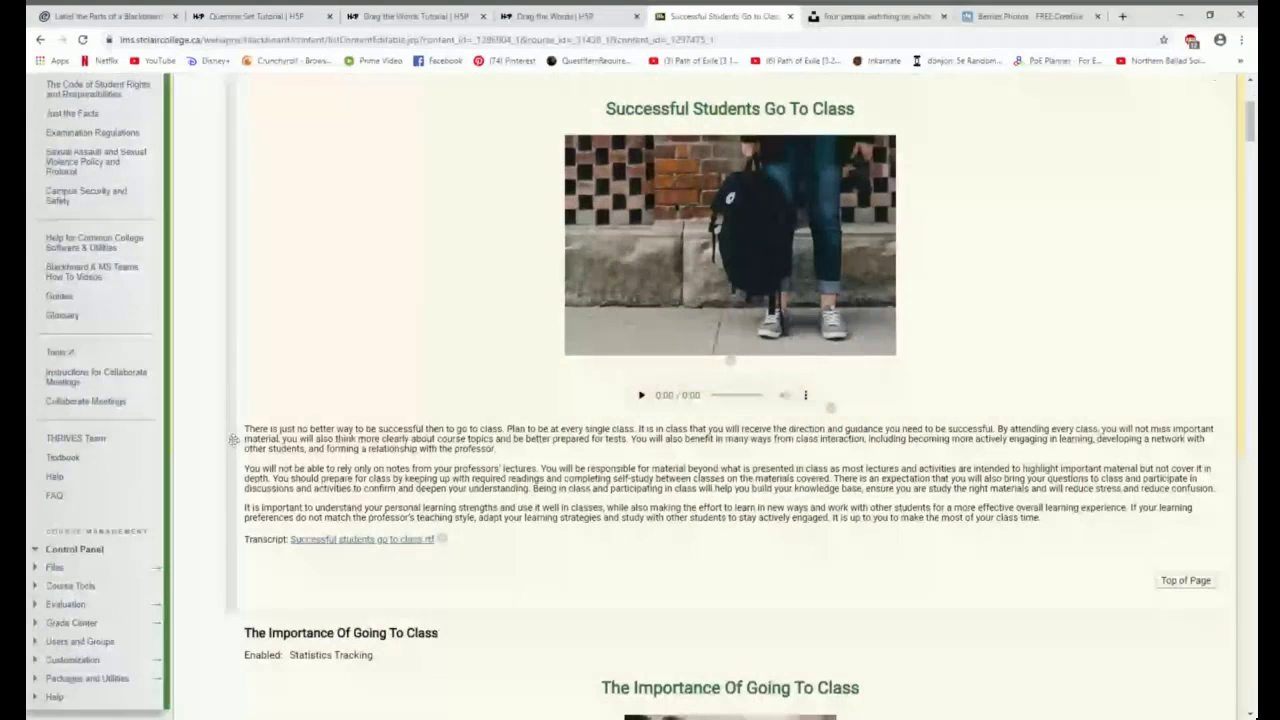
{"action": "left_click", "coordinate": [56, 460]}
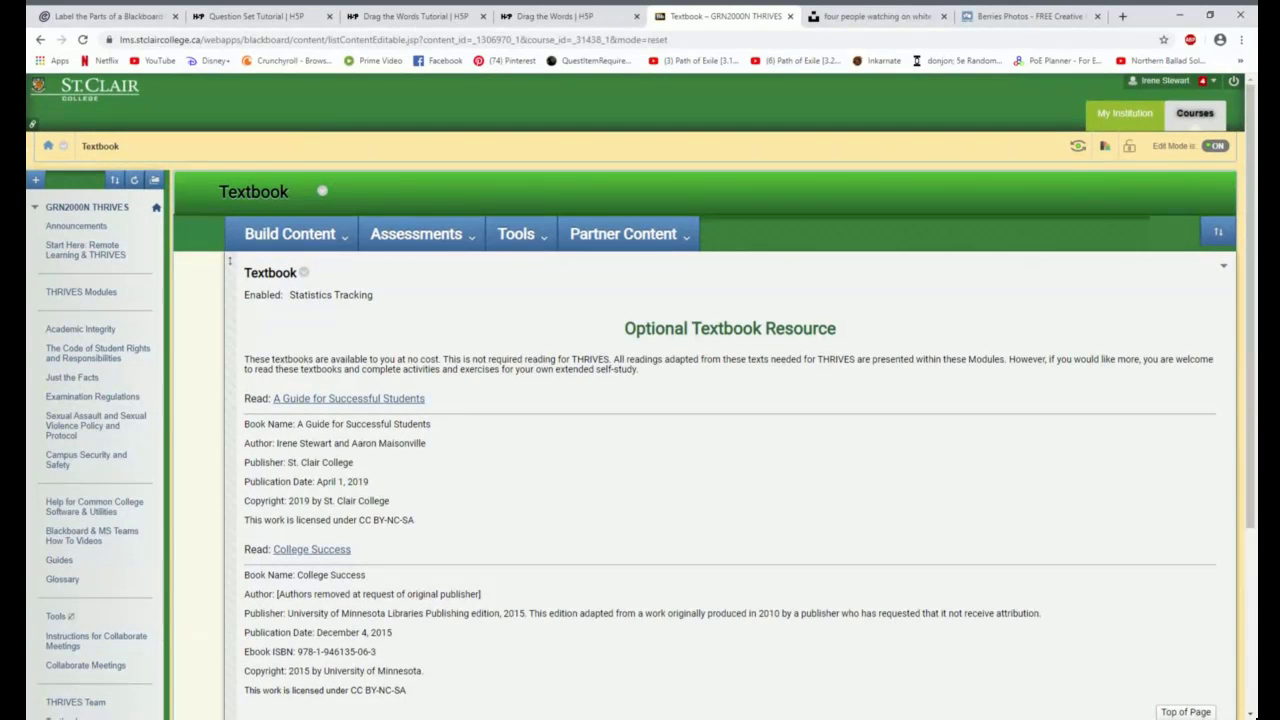
- Open the book A Guide for Successful Students for reading and go to its chapter "Successful students go to class" under 10 Things Successful Students Do
{"action": "scroll", "coordinate": [640, 400], "scroll_direction": "down", "scroll_amount": 1}
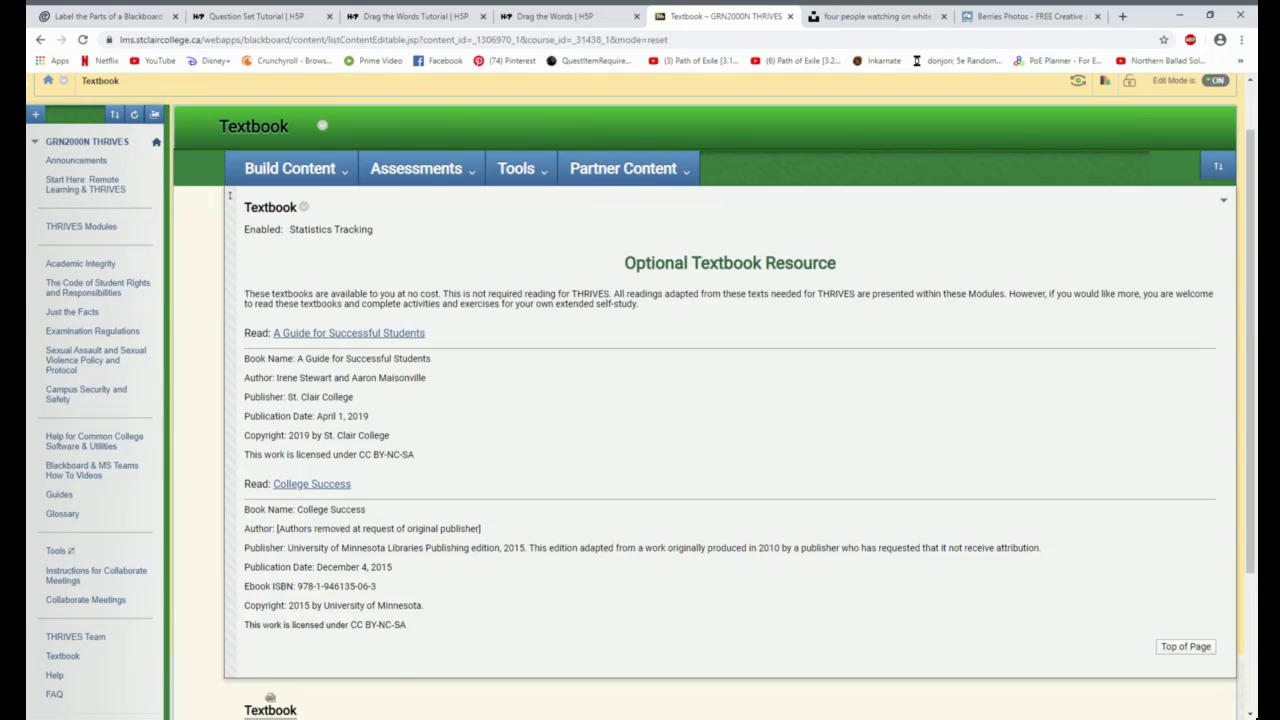
{"action": "left_click", "coordinate": [345, 334]}
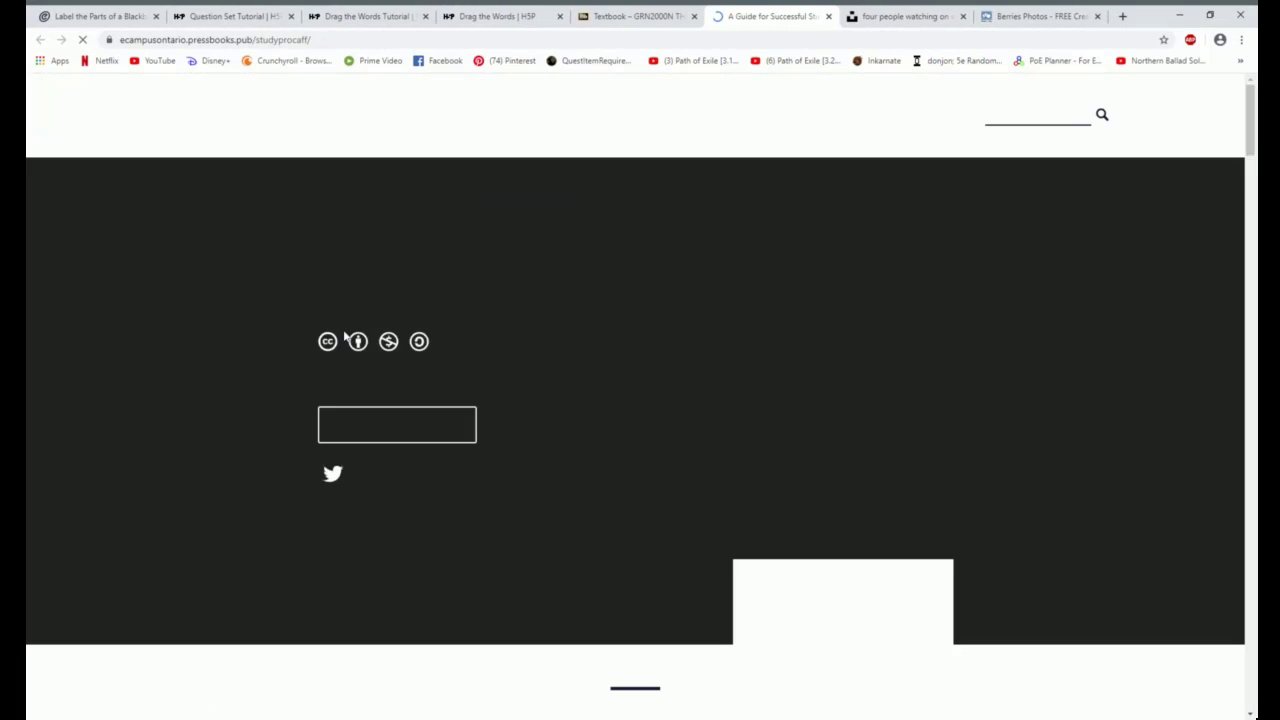
{"action": "left_click", "coordinate": [416, 426]}
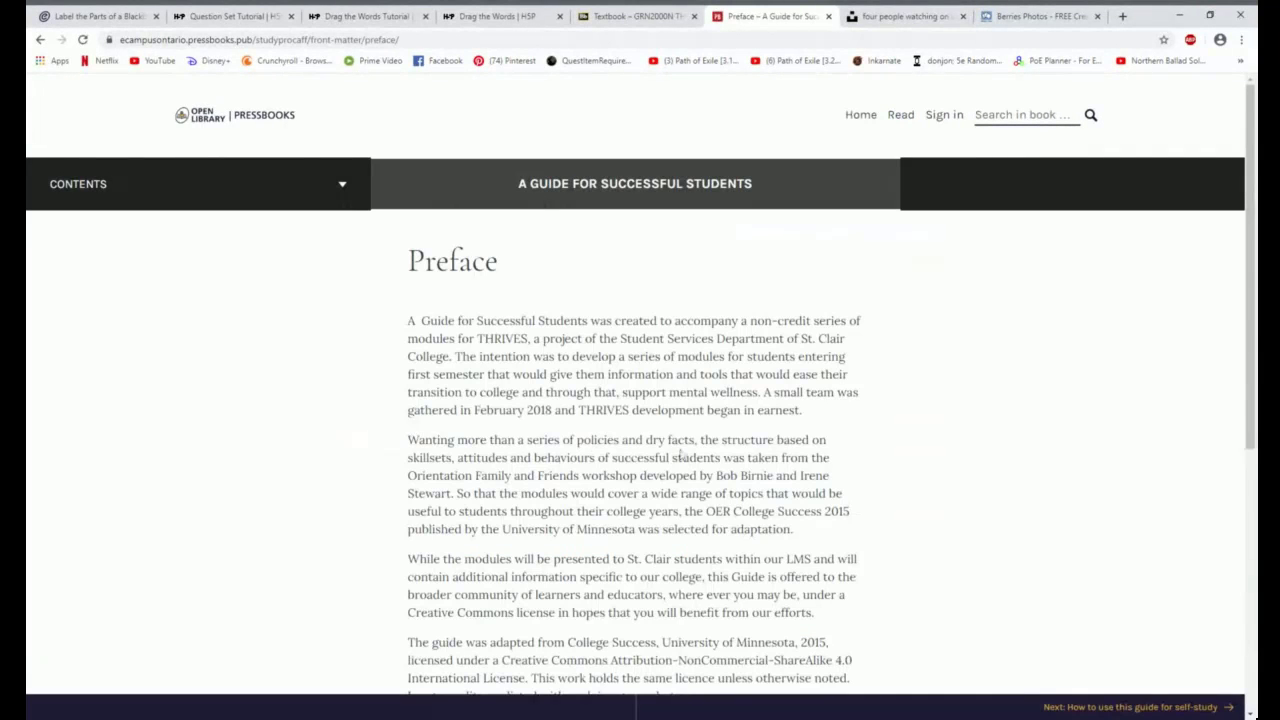
{"action": "scroll", "coordinate": [600, 400], "scroll_direction": "down", "scroll_amount": 1}
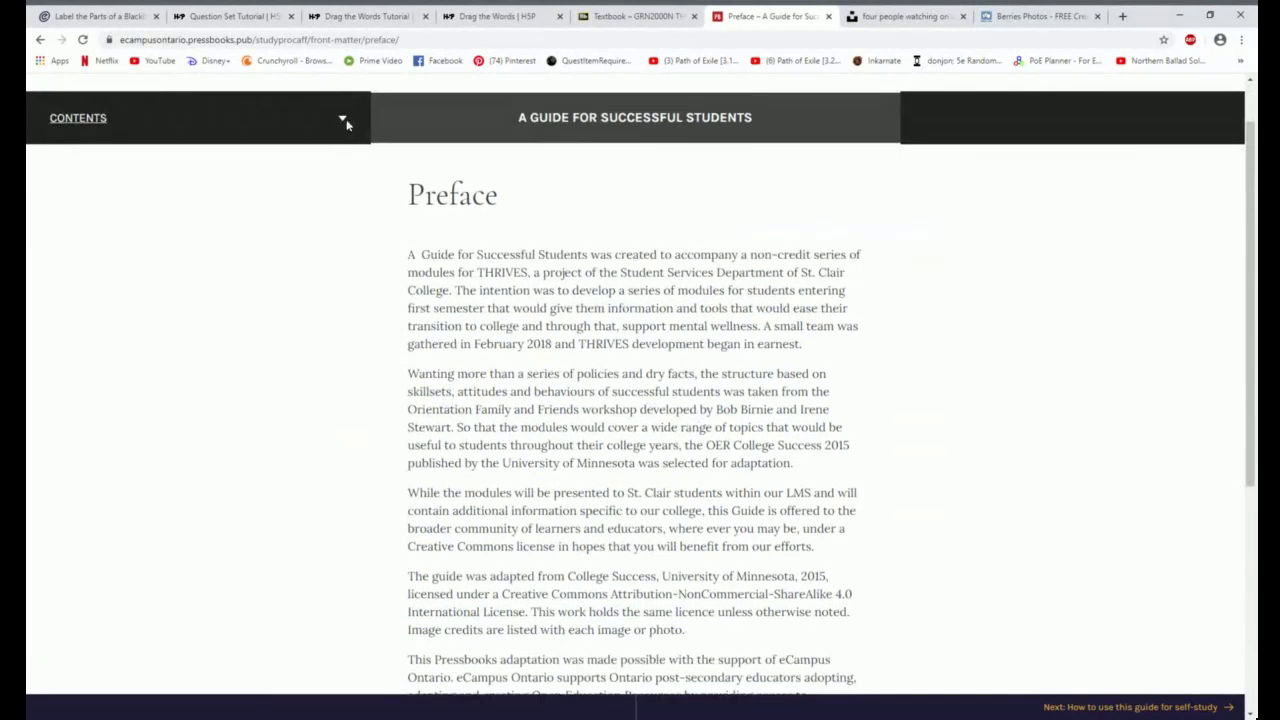
{"action": "left_click", "coordinate": [343, 120]}
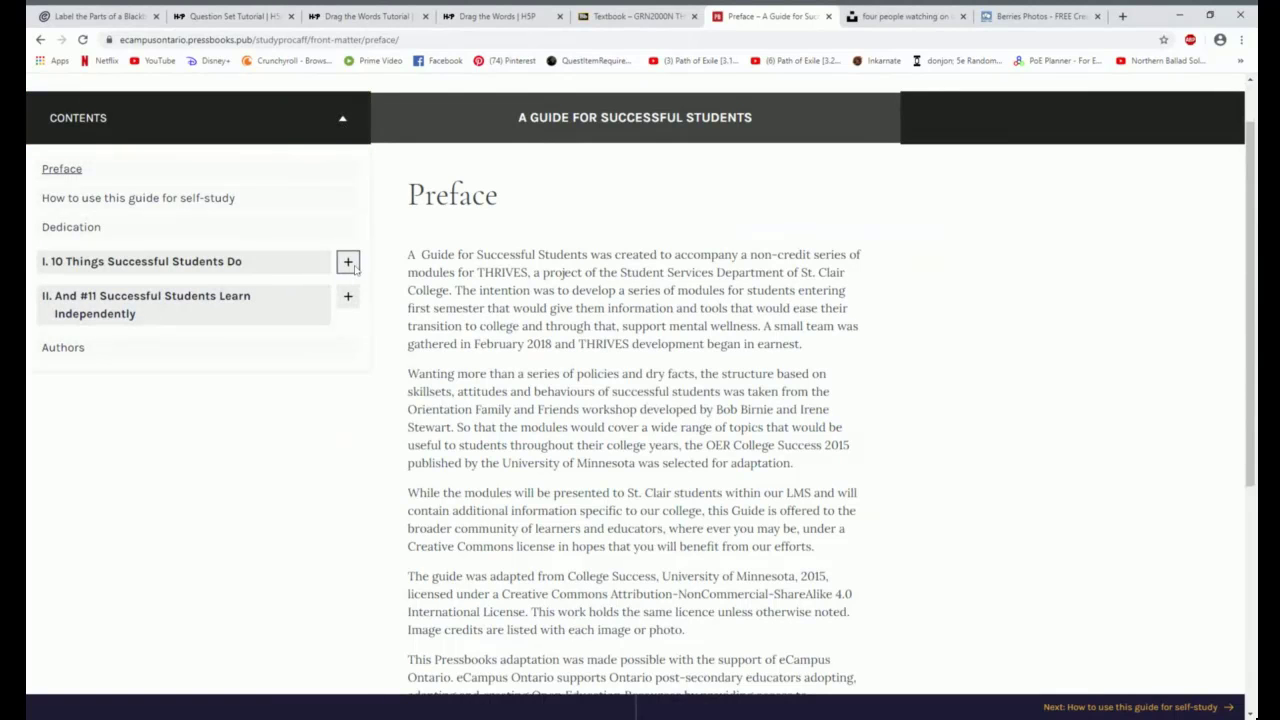
{"action": "left_click", "coordinate": [347, 262]}
{"action": "left_click", "coordinate": [203, 428]}
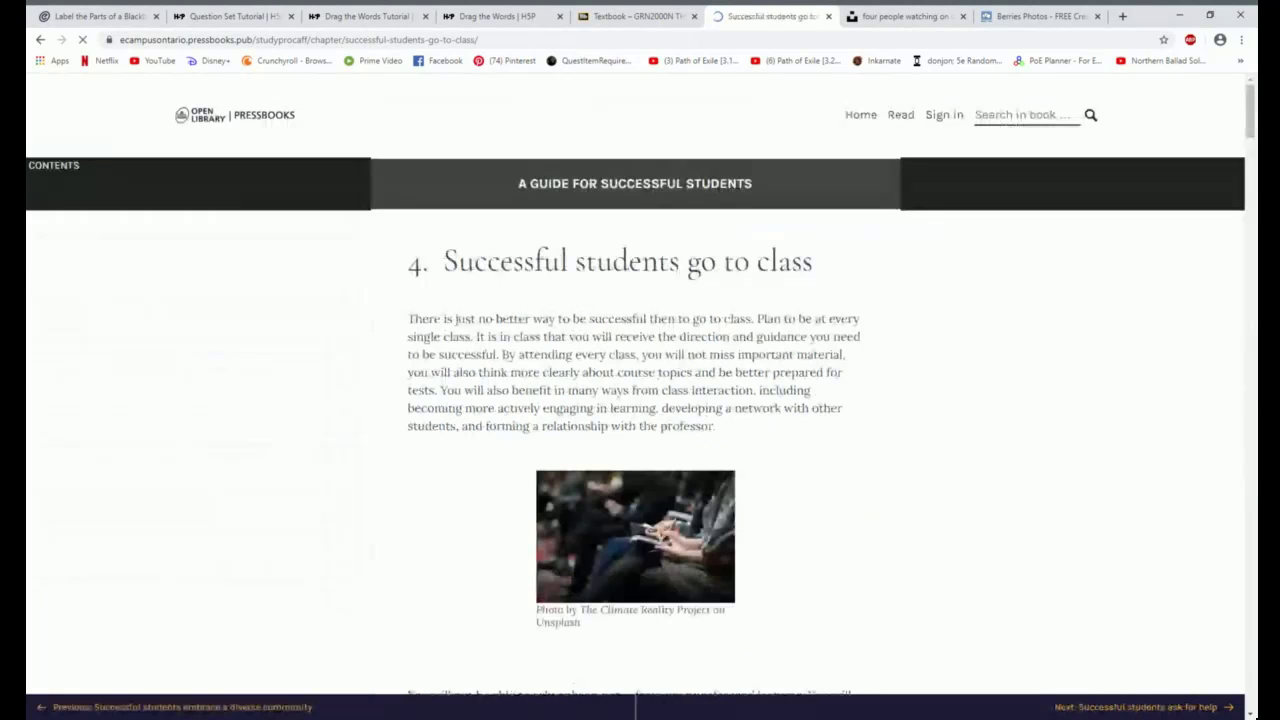
- Look through the chapter "Successful students go to class", examining its embedded H5P self-check questions and the attributions under its images
{"action": "scroll", "coordinate": [853, 461], "scroll_direction": "down", "scroll_amount": 4}
{"action": "scroll", "coordinate": [855, 462], "scroll_direction": "down", "scroll_amount": 15}
{"action": "scroll", "coordinate": [855, 463], "scroll_direction": "up", "scroll_amount": 5}
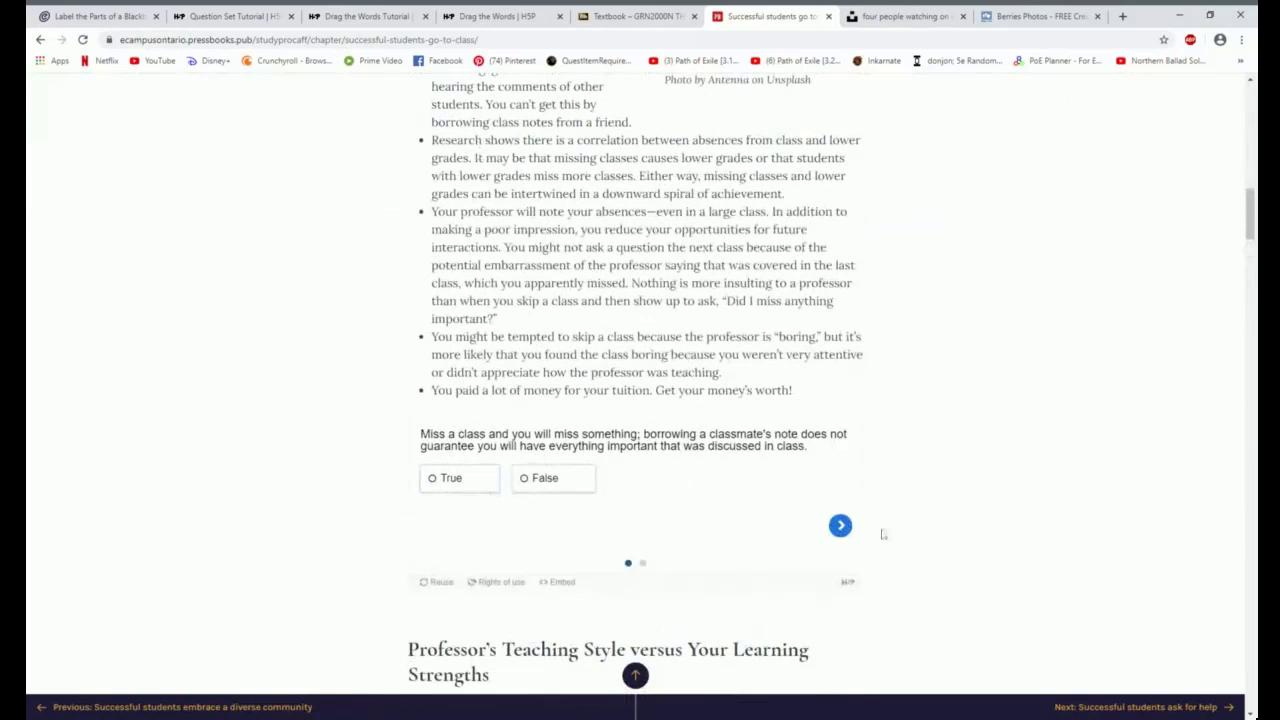
{"action": "scroll", "coordinate": [905, 477], "scroll_direction": "down", "scroll_amount": 5}
{"action": "scroll", "coordinate": [905, 477], "scroll_direction": "down", "scroll_amount": 12}
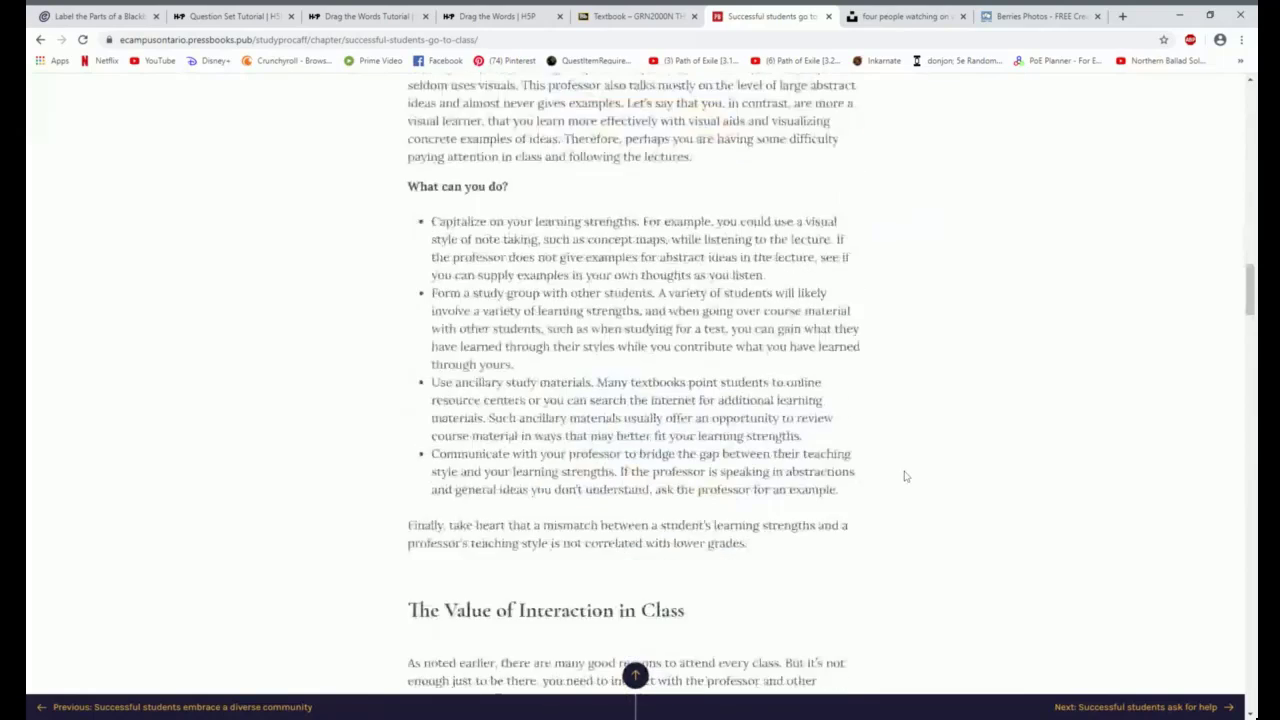
{"action": "scroll", "coordinate": [905, 477], "scroll_direction": "down", "scroll_amount": 12}
{"action": "scroll", "coordinate": [905, 477], "scroll_direction": "down", "scroll_amount": 12}
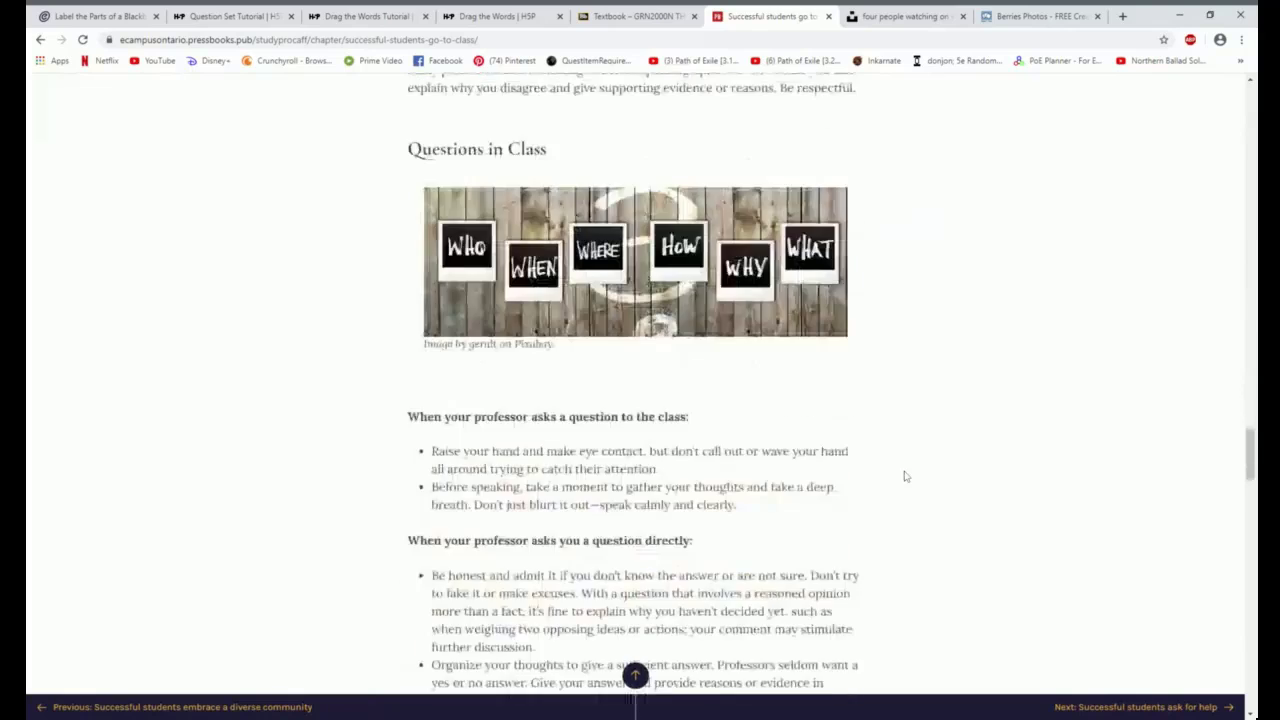
{"action": "scroll", "coordinate": [905, 477], "scroll_direction": "down", "scroll_amount": 12}
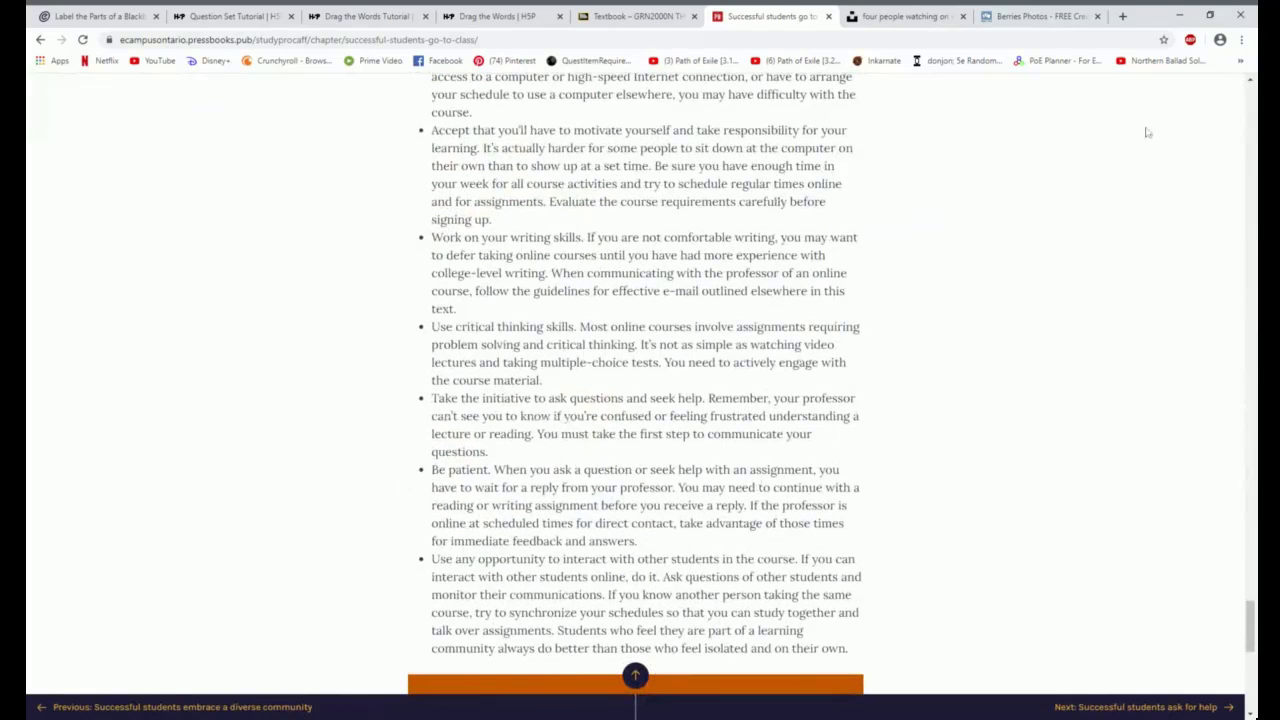